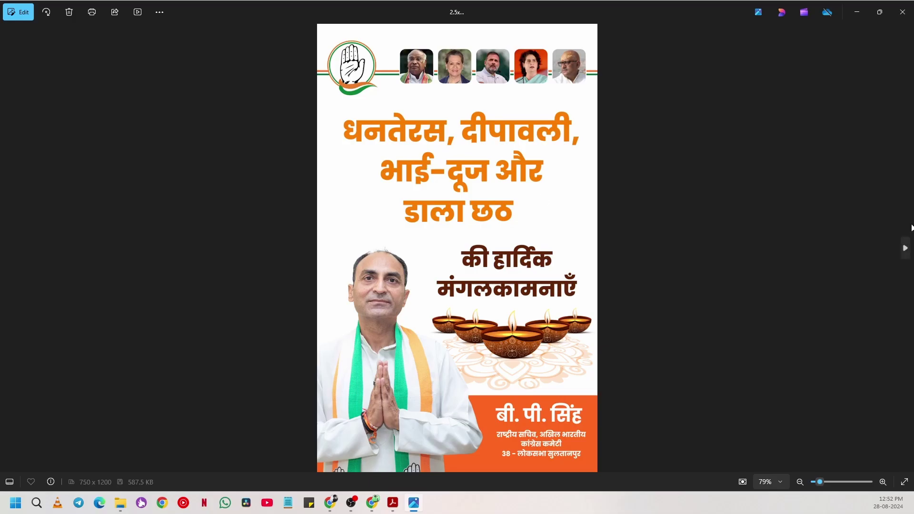
# Step through the cricket, 1 MILLION, 500K, Casting Call, B logo and birthday designs, then close Photos
pyautogui.click(906, 248)
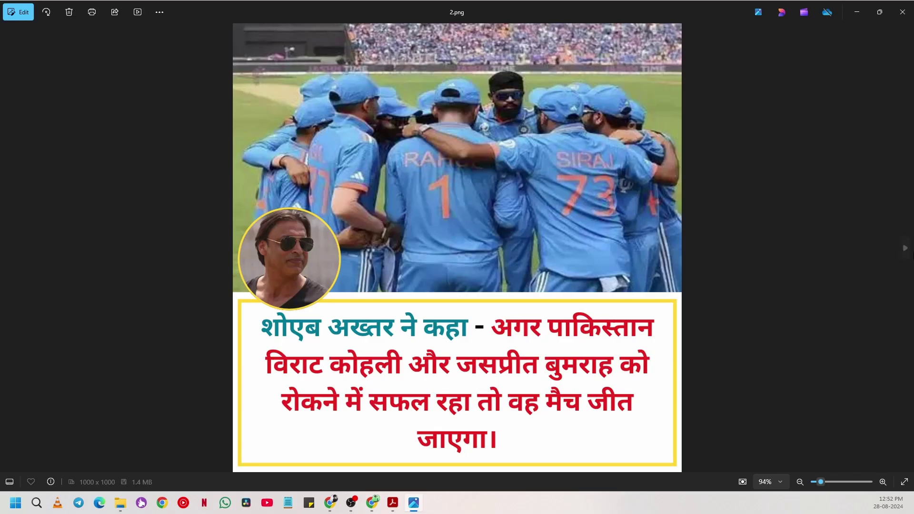
pyautogui.click(906, 249)
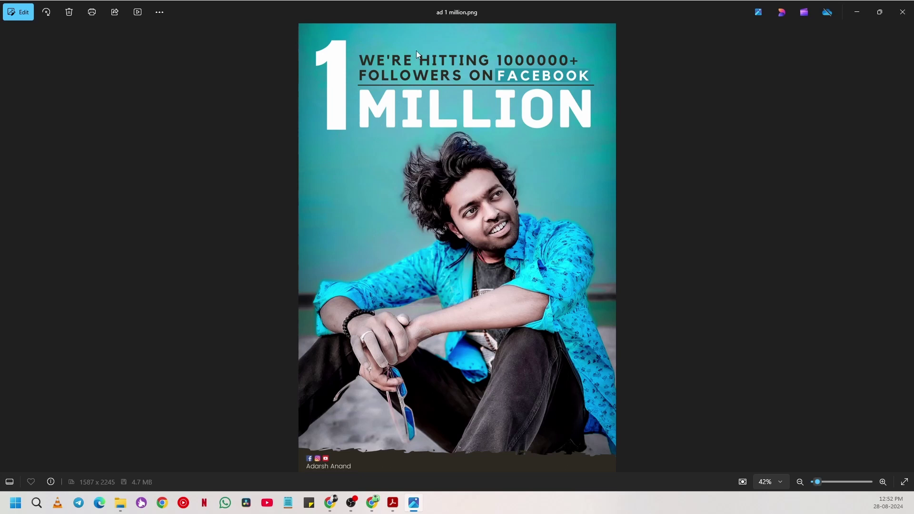
pyautogui.click(904, 256)
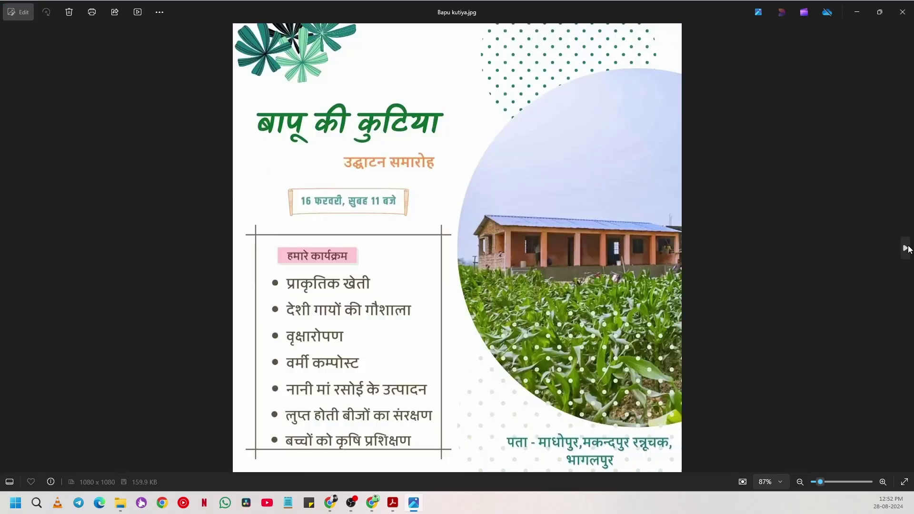
pyautogui.click(907, 248)
pyautogui.click(906, 248)
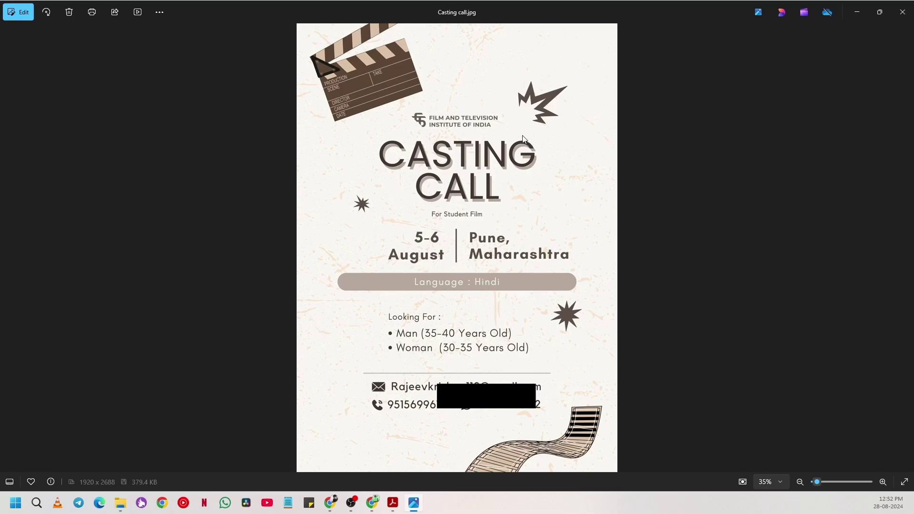
pyautogui.click(906, 249)
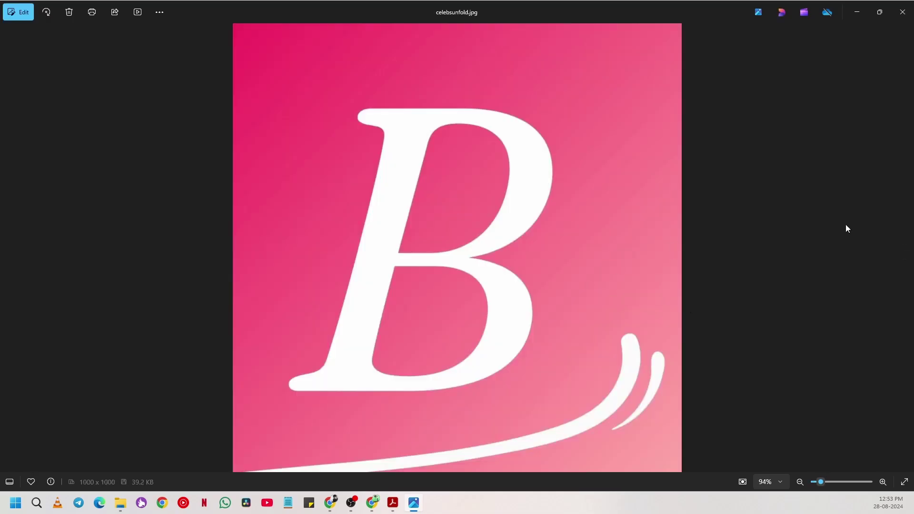
pyautogui.click(906, 248)
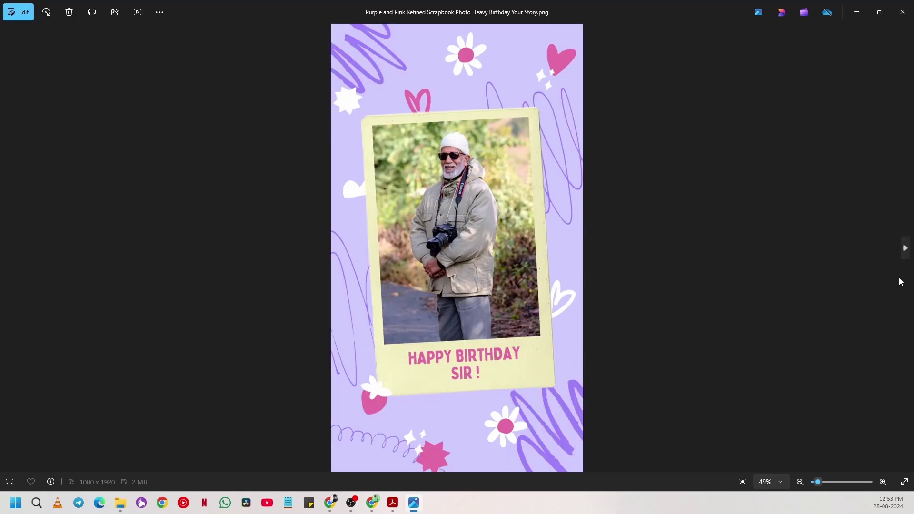
pyautogui.hotkey('alt', 'F4')
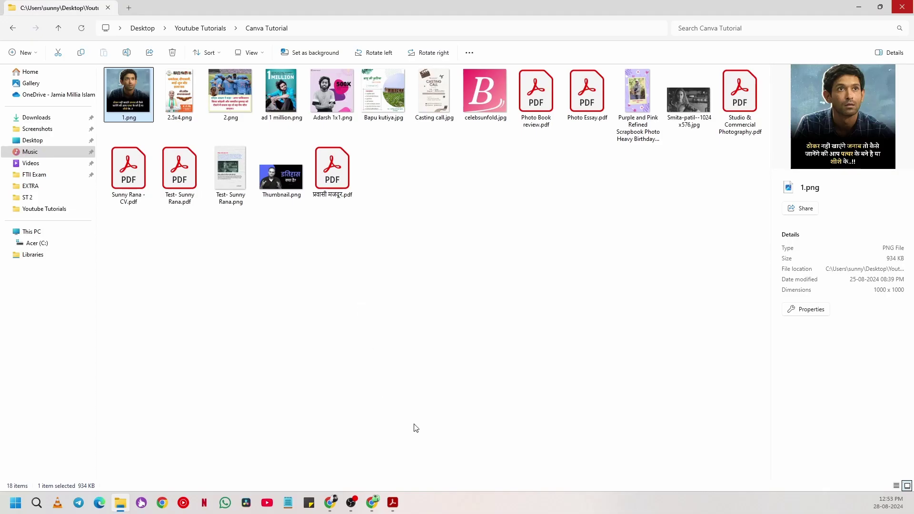
# Open the प्रवासी मजदूर PDF in Acrobat and zoom out to 50% to fit the slide
pyautogui.click(393, 502)
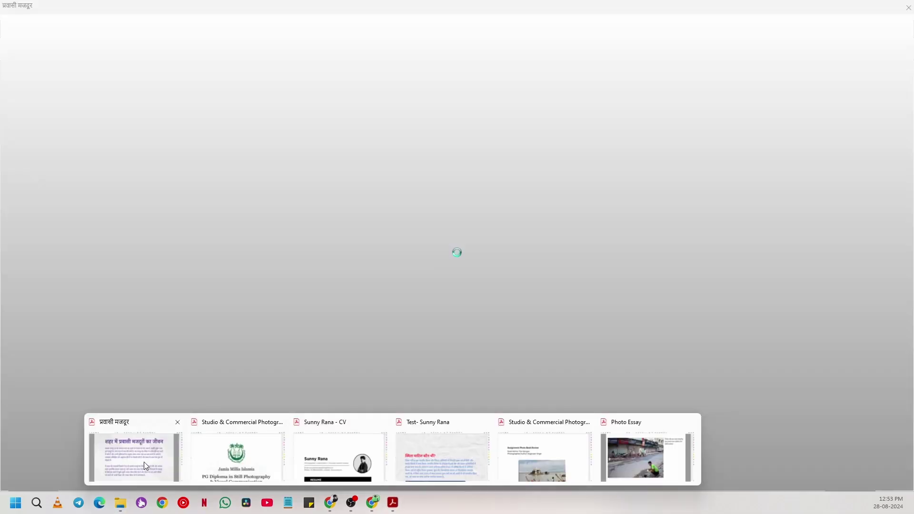
pyautogui.click(143, 462)
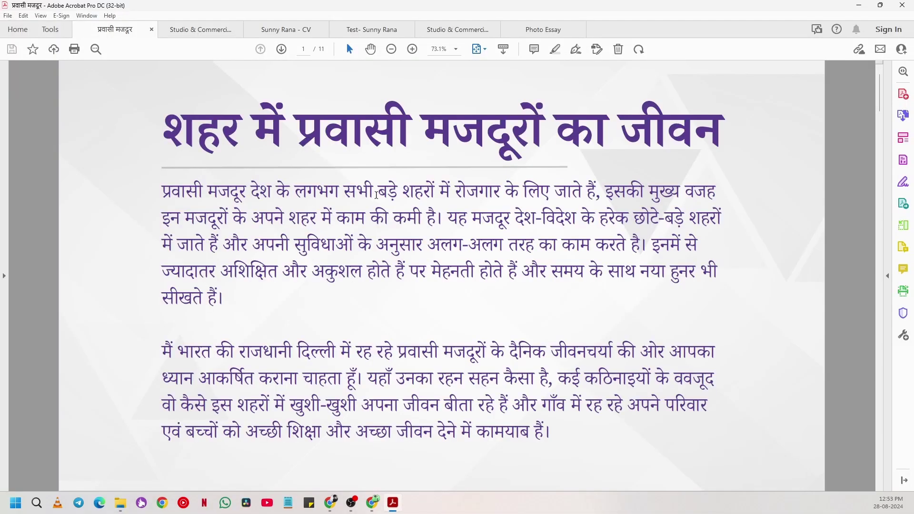
pyautogui.click(392, 50)
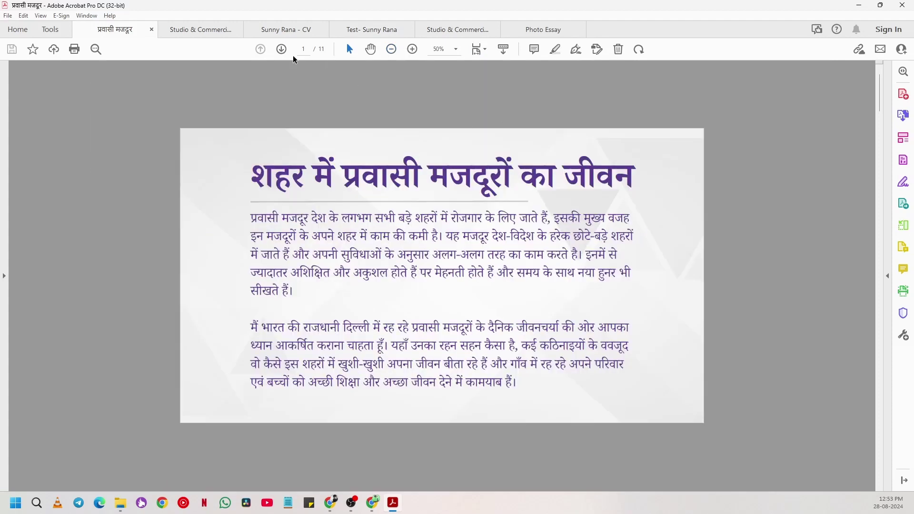
# Page through the slides to page 8, 'अकेलापन', then switch to the Studio & Commercial Photography document
pyautogui.click(281, 50)
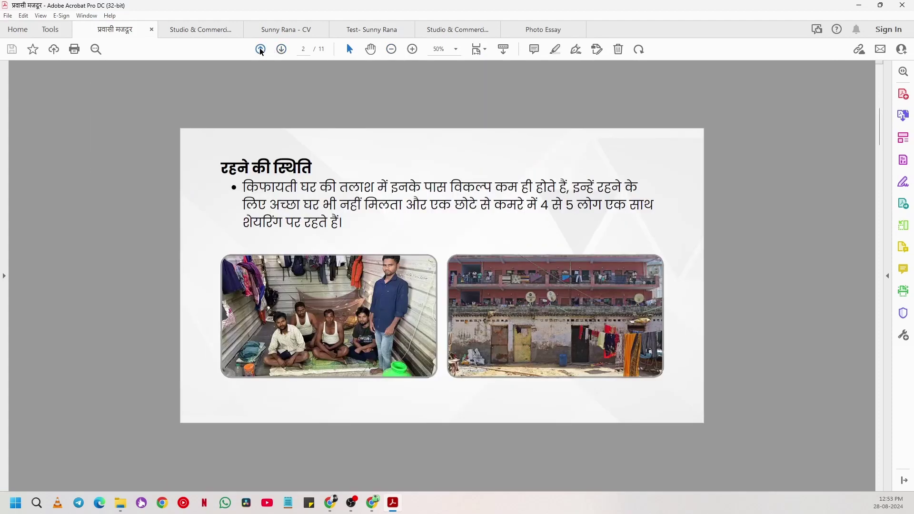
pyautogui.click(267, 51)
pyautogui.click(281, 50)
pyautogui.click(281, 50)
pyautogui.click(281, 50)
pyautogui.click(281, 49)
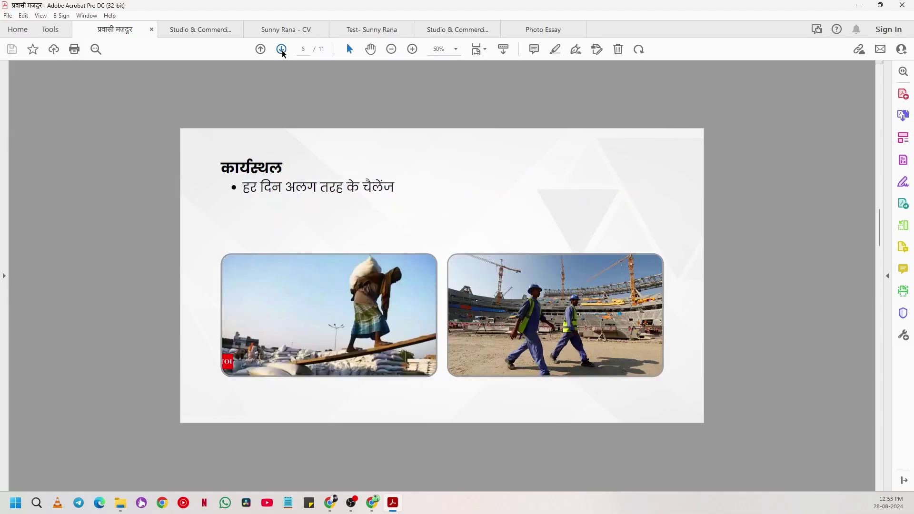
pyautogui.click(282, 50)
pyautogui.click(281, 50)
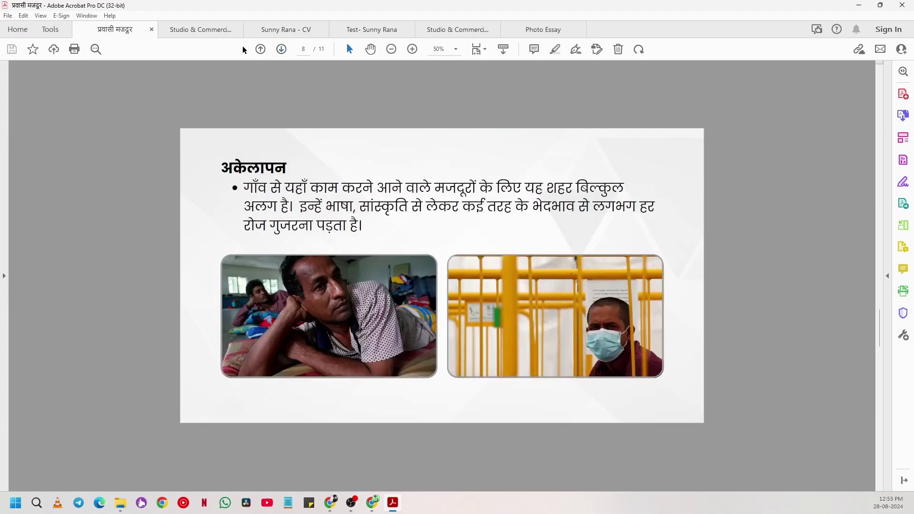
pyautogui.click(206, 32)
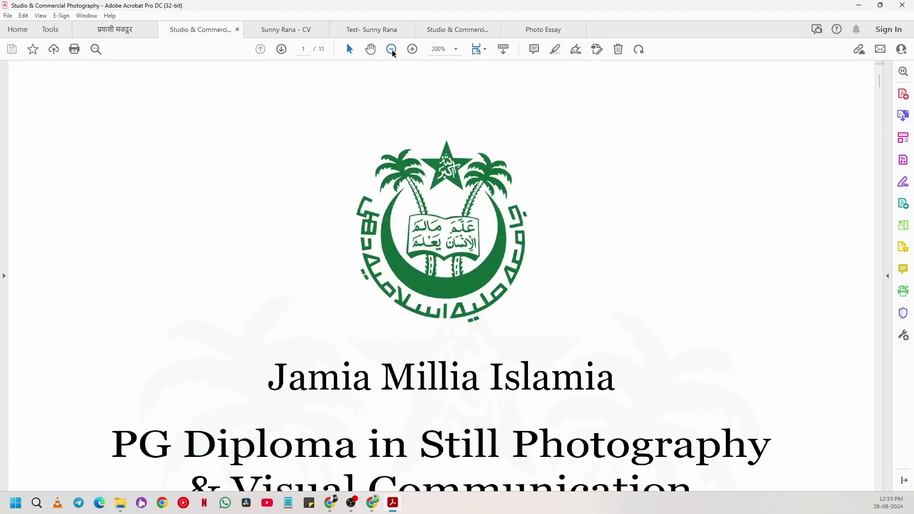
# Zoom out to whole-page view and page through the portfolio from Classmate Portrait to the last page
pyautogui.click(393, 50)
pyautogui.click(392, 51)
pyautogui.click(392, 52)
pyautogui.click(392, 52)
pyautogui.click(391, 53)
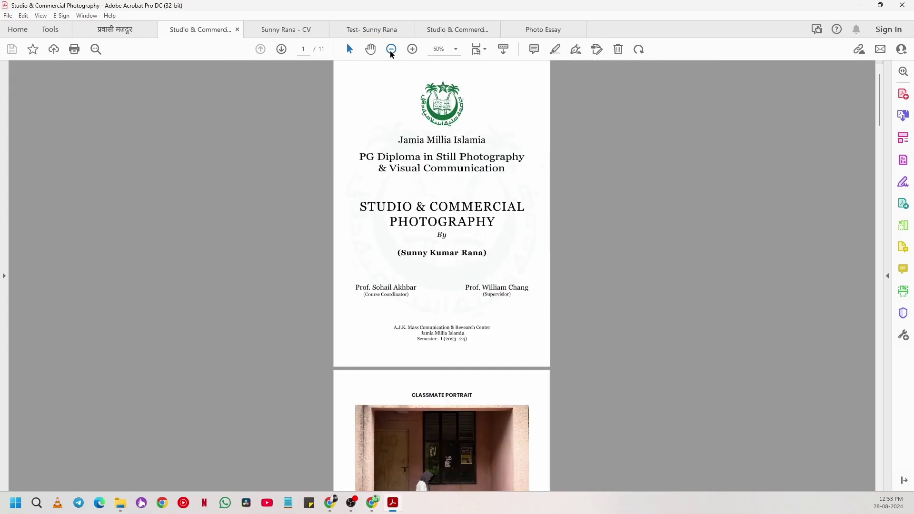
pyautogui.click(283, 50)
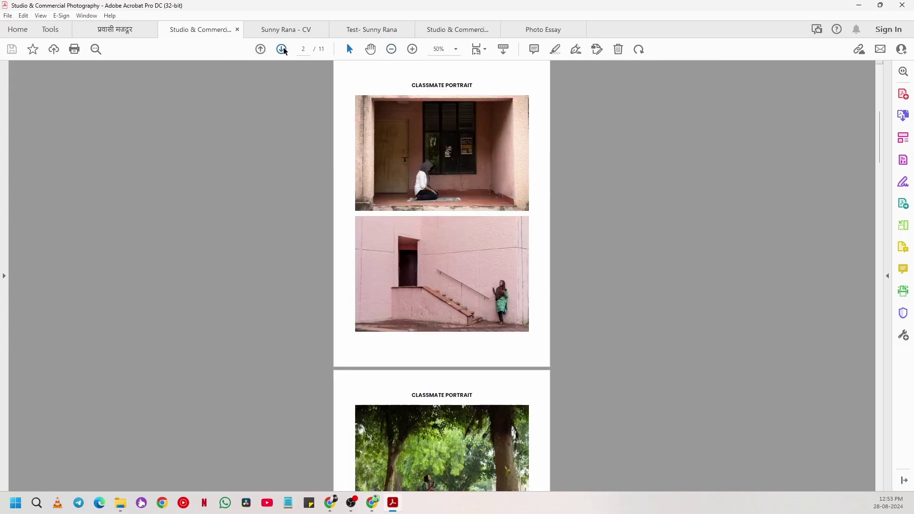
pyautogui.click(283, 50)
pyautogui.click(283, 50)
pyautogui.click(283, 50)
pyautogui.click(283, 50)
pyautogui.click(283, 50)
pyautogui.click(283, 50)
pyautogui.click(283, 50)
pyautogui.click(283, 49)
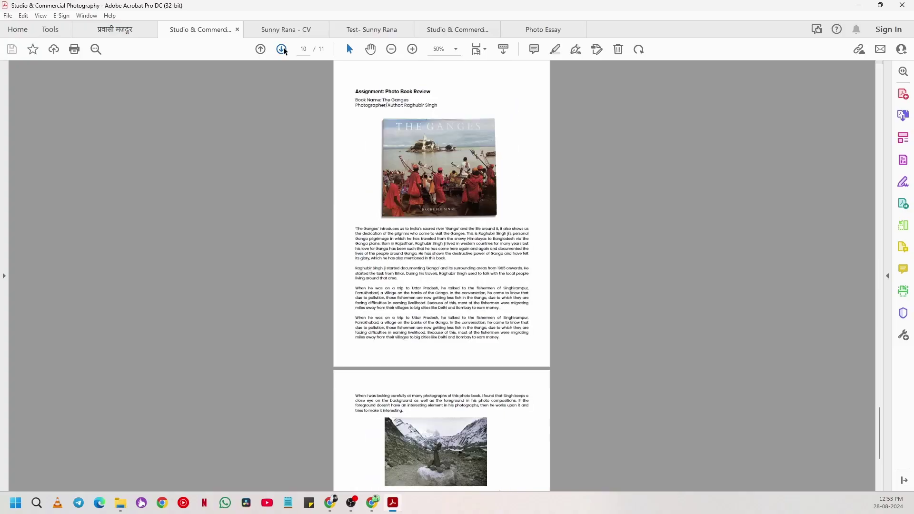
pyautogui.click(283, 50)
pyautogui.click(274, 29)
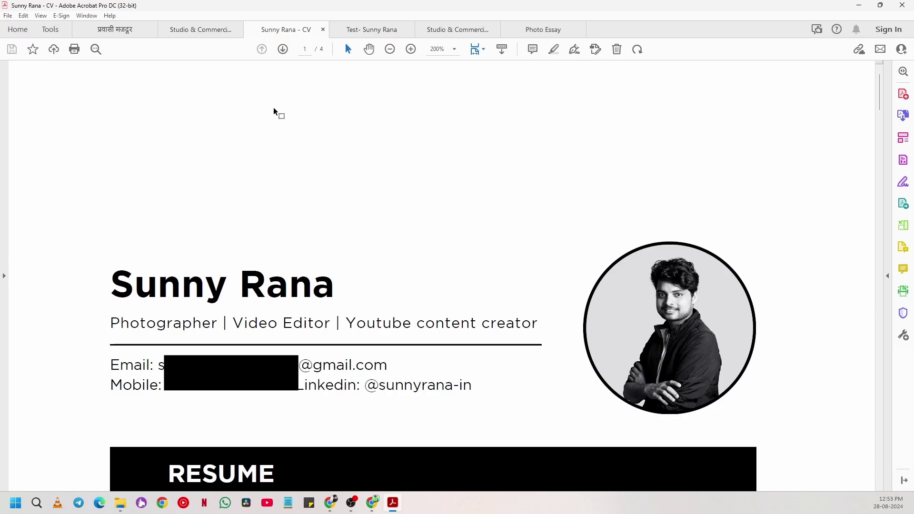
pyautogui.click(369, 30)
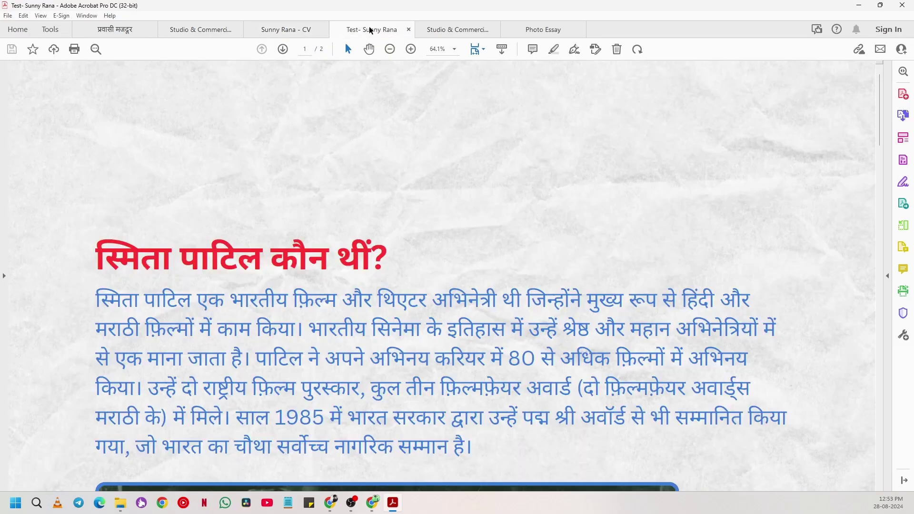
pyautogui.hotkey('ctrl', 'Tab')
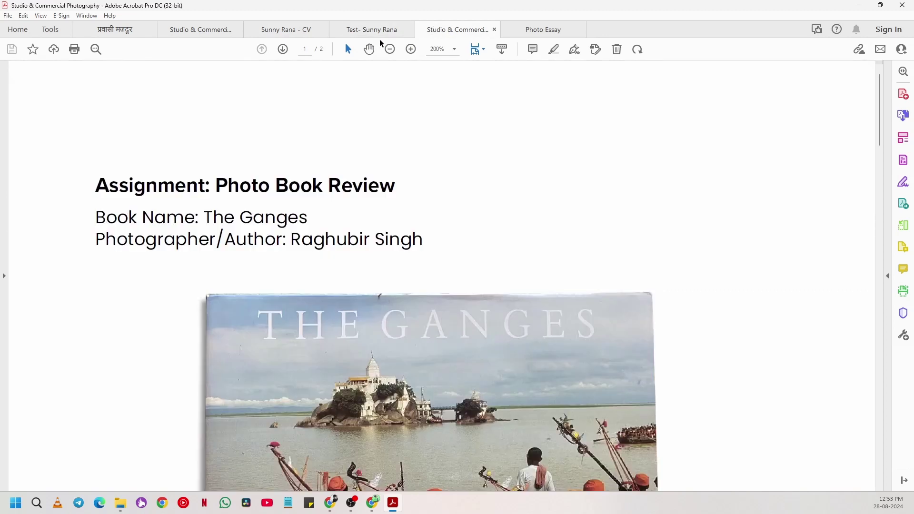
pyautogui.click(391, 49)
pyautogui.click(391, 49)
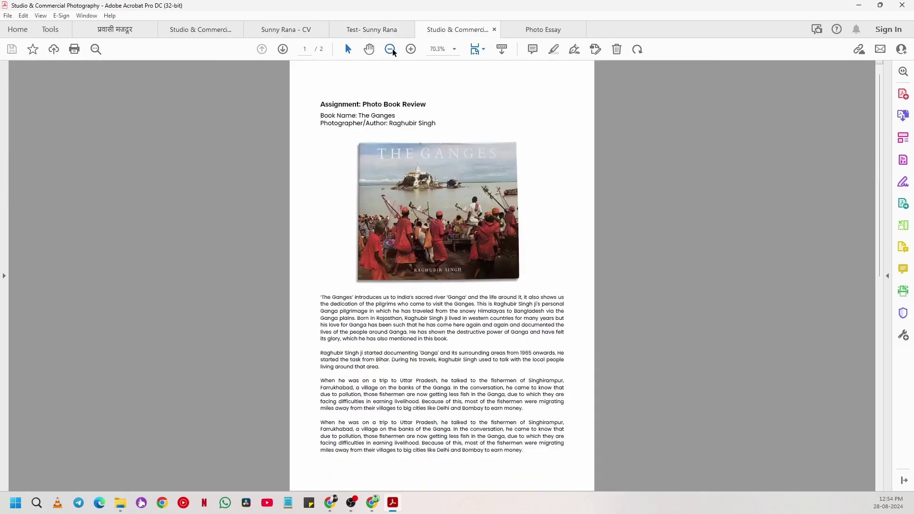
pyautogui.click(391, 49)
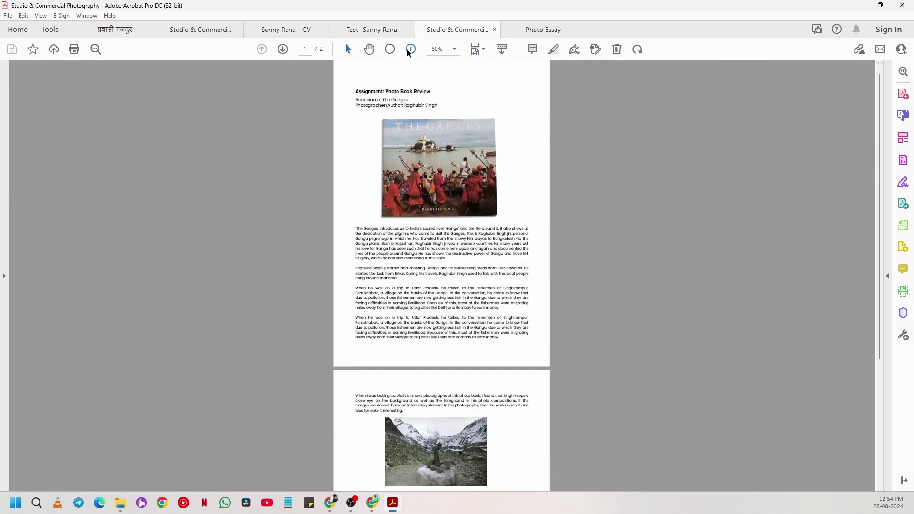
pyautogui.click(408, 50)
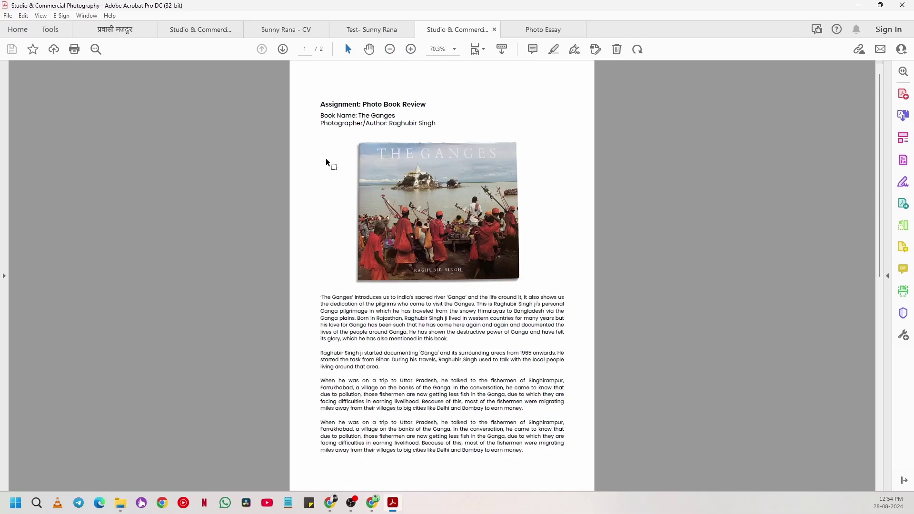
pyautogui.scroll(-10, 327, 162)
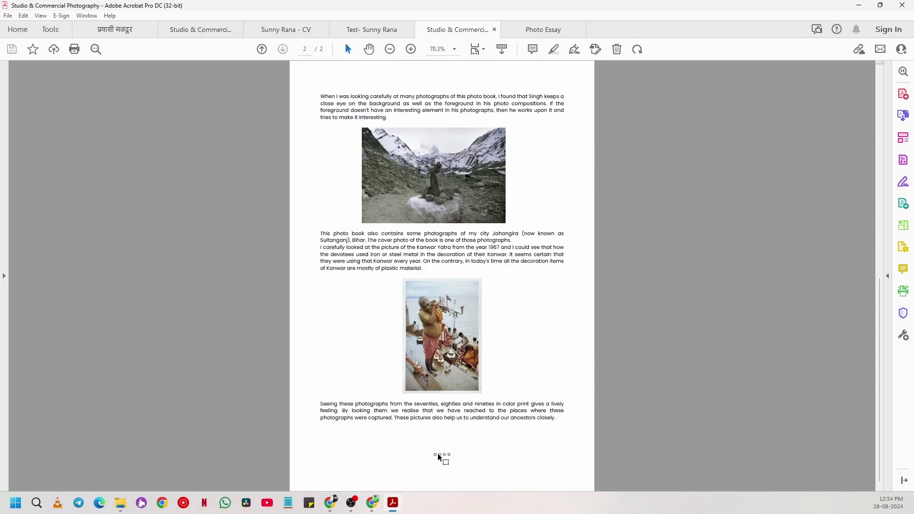
# Show the Photo Essay document at 50% zoom and return to its cover page
pyautogui.click(537, 32)
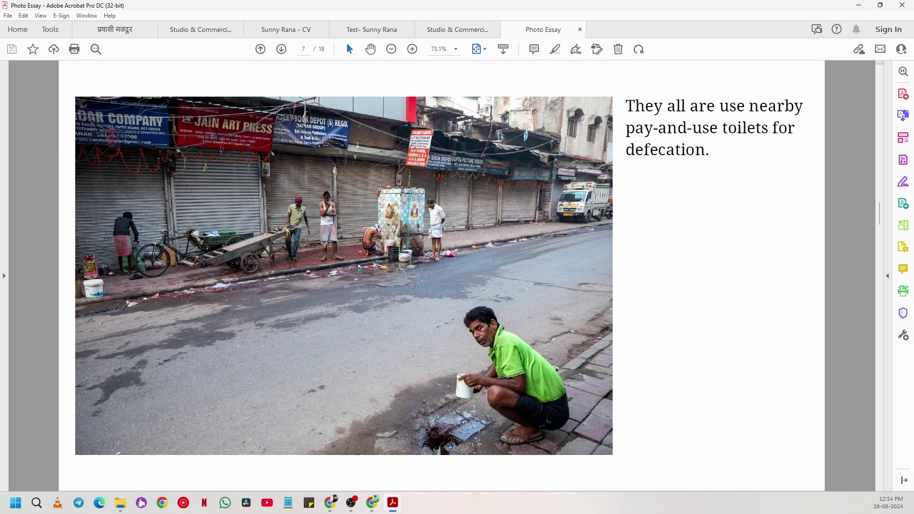
pyautogui.click(392, 49)
pyautogui.click(391, 49)
pyautogui.doubleClick(261, 49)
pyautogui.click(260, 49)
pyautogui.doubleClick(260, 49)
pyautogui.click(260, 49)
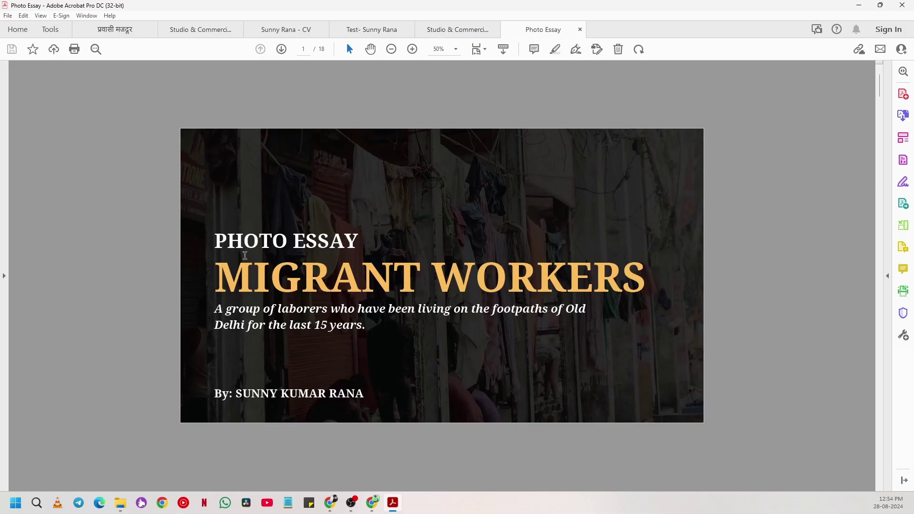
# Page forward through the essay past the water tank and toilets photos to page 8
pyautogui.click(283, 49)
pyautogui.click(283, 49)
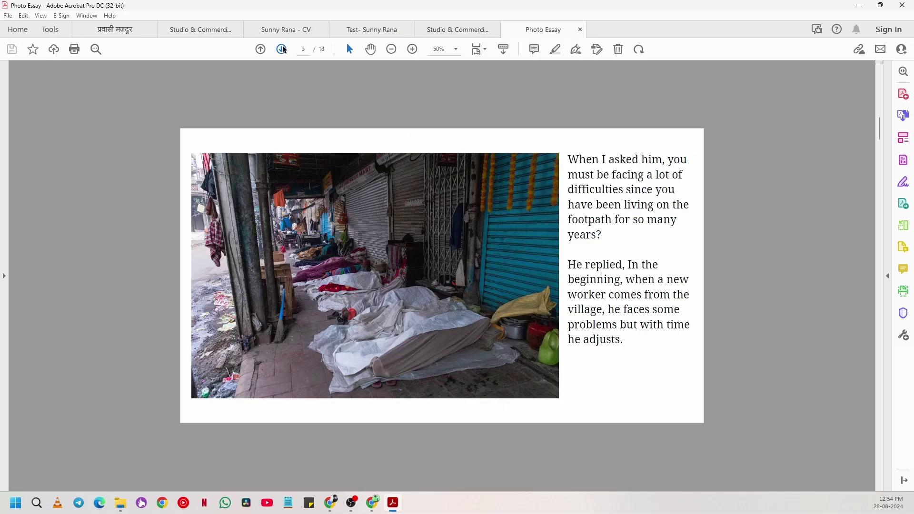
pyautogui.click(283, 49)
pyautogui.click(283, 49)
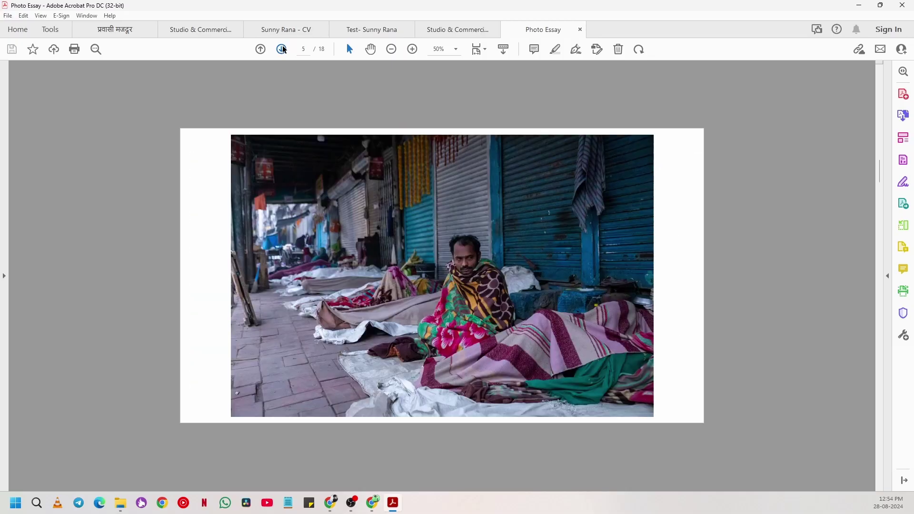
pyautogui.click(282, 49)
pyautogui.click(282, 49)
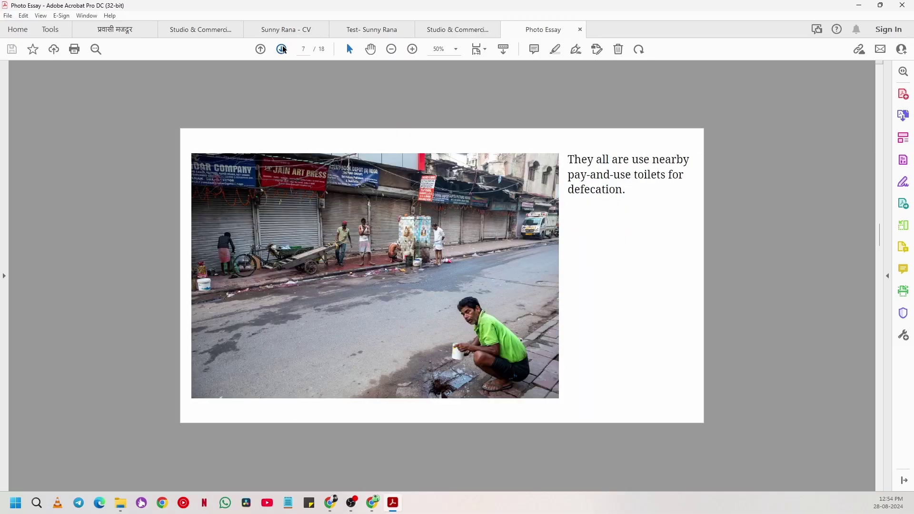
pyautogui.click(283, 49)
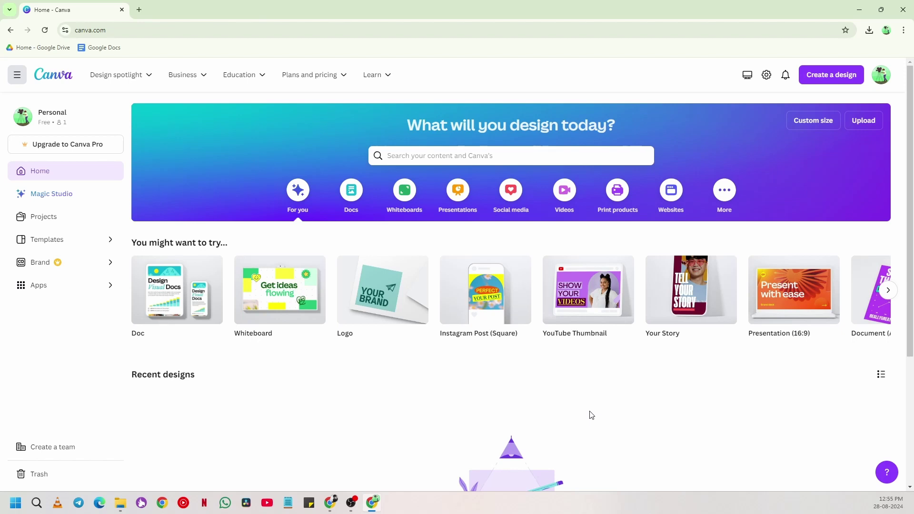
# After reviewing the Canva home page, open insta.webp to show the Instagram size chart in Chrome
pyautogui.moveTo(241, 300)
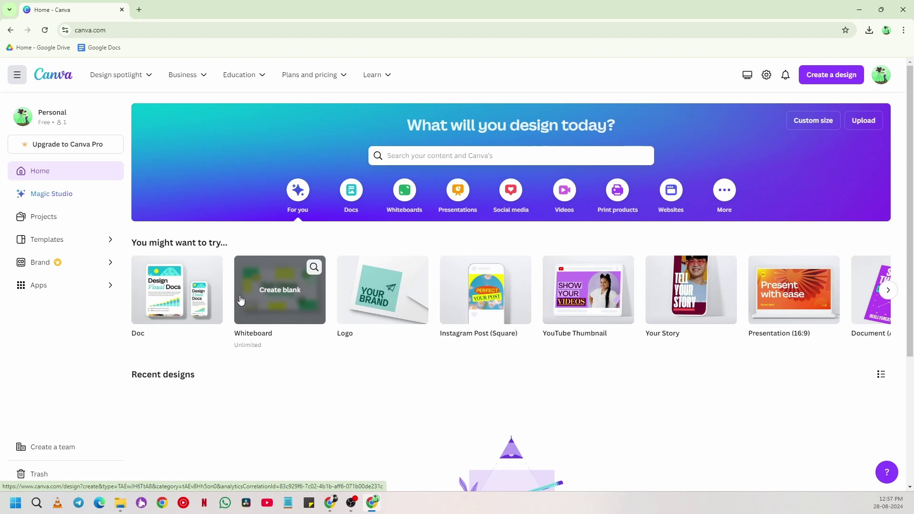
pyautogui.hotkey('alt', 'Tab')
pyautogui.doubleClick(279, 102)
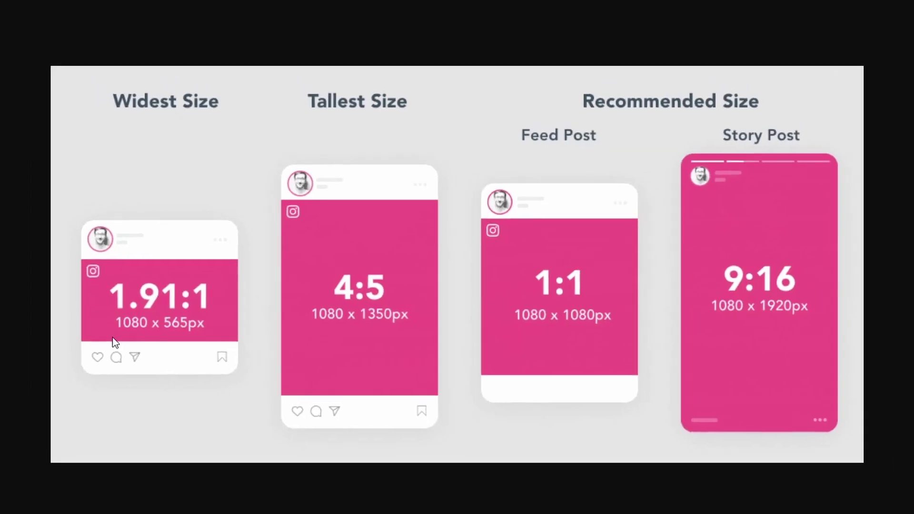
# Open the Standard Brochure Sizes chart (A3, A4, A5, DL) in Photos and maximize the window
pyautogui.click(120, 503)
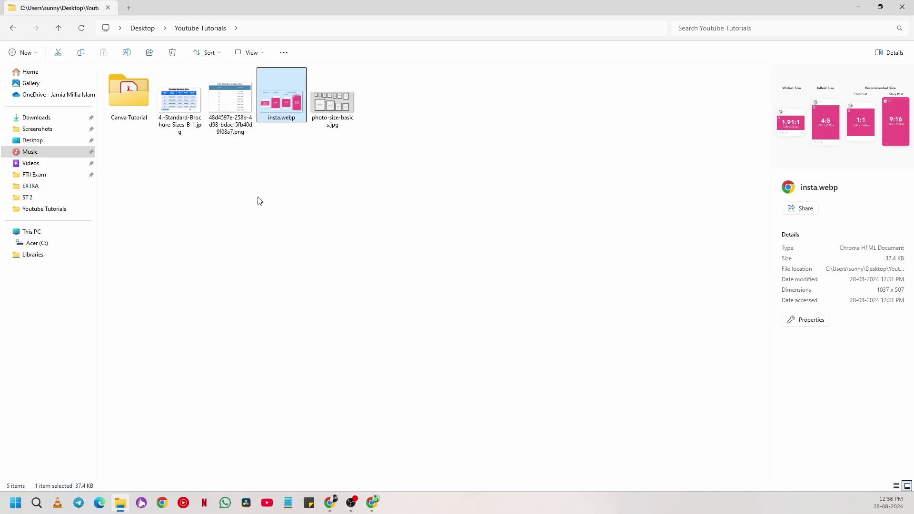
pyautogui.press('Left')
pyautogui.press('Return')
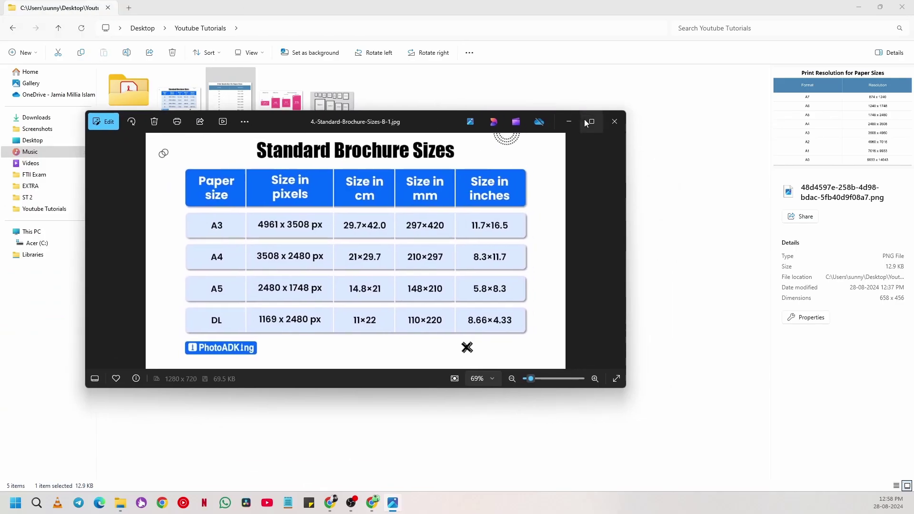
pyautogui.click(587, 123)
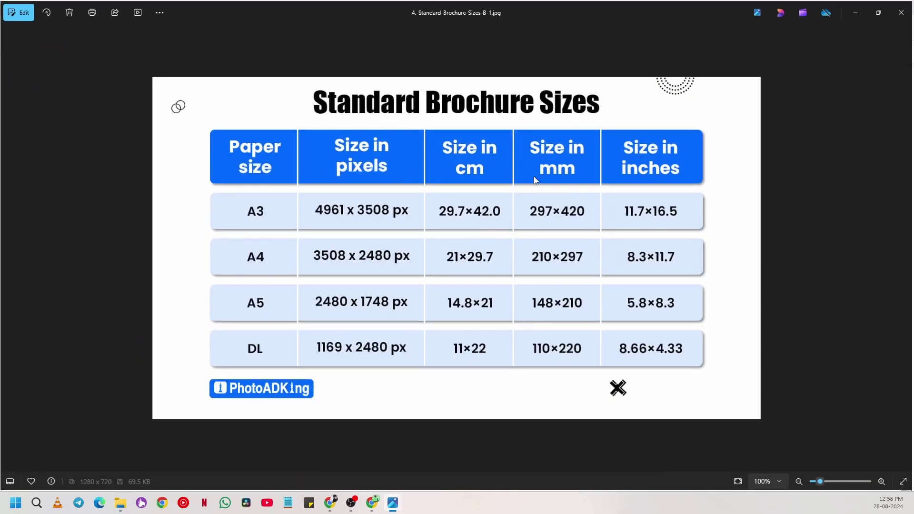
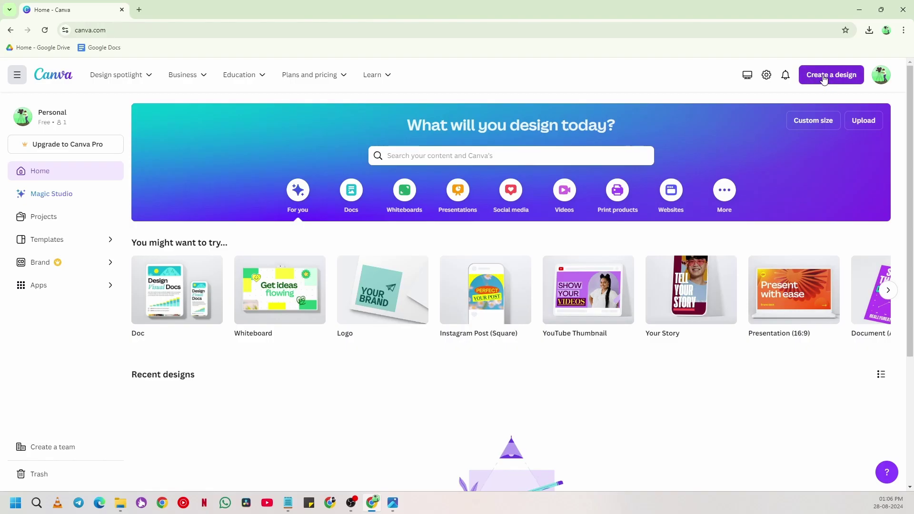
# Start a Custom size design with empty width and height fields and units kept at px
pyautogui.click(824, 79)
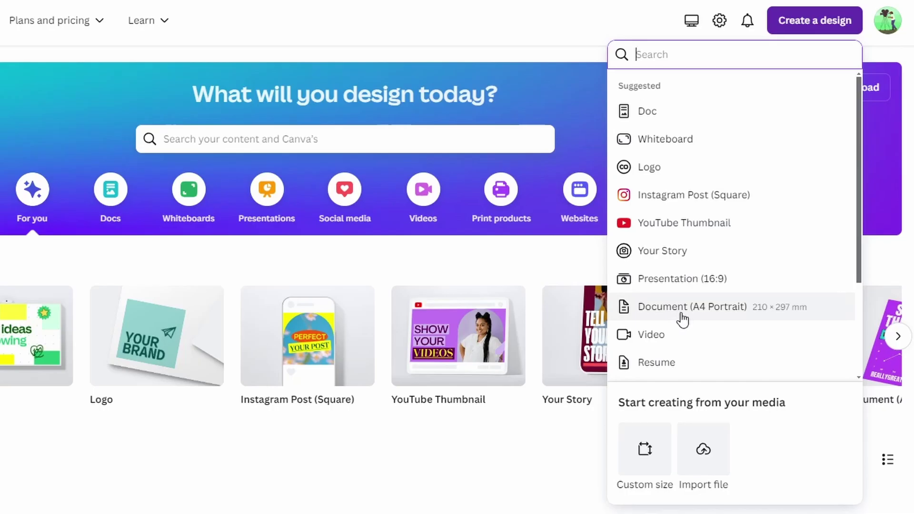
pyautogui.click(650, 467)
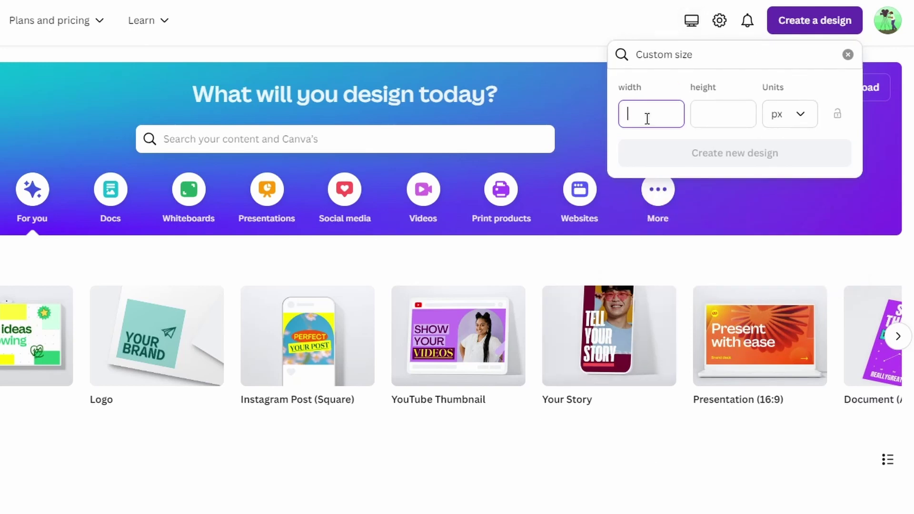
pyautogui.click(700, 113)
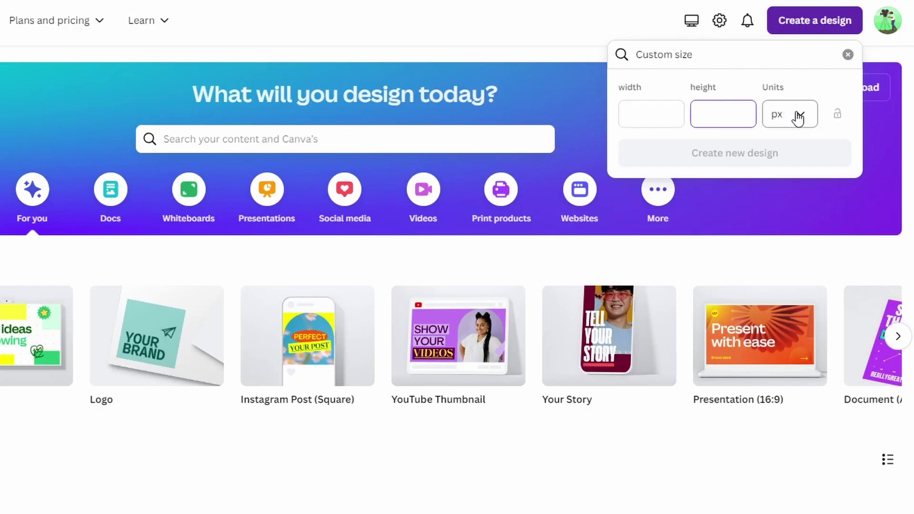
pyautogui.click(796, 118)
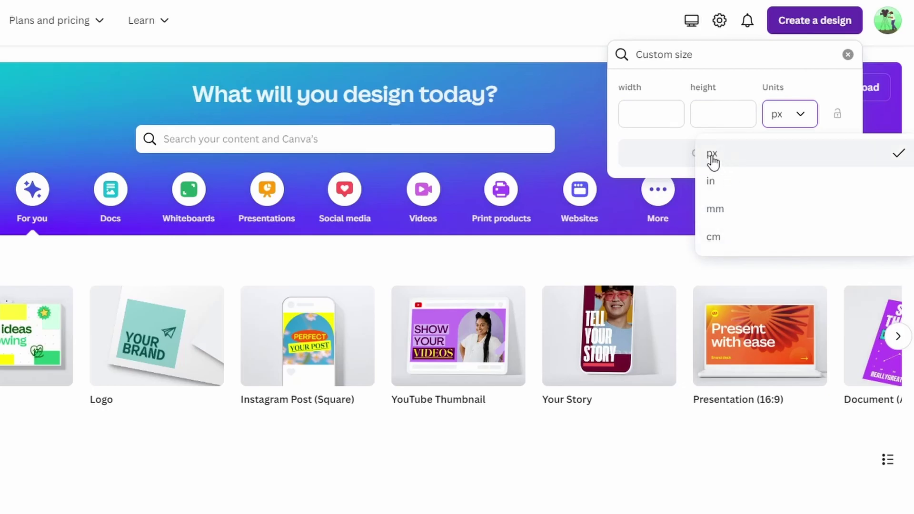
pyautogui.click(777, 117)
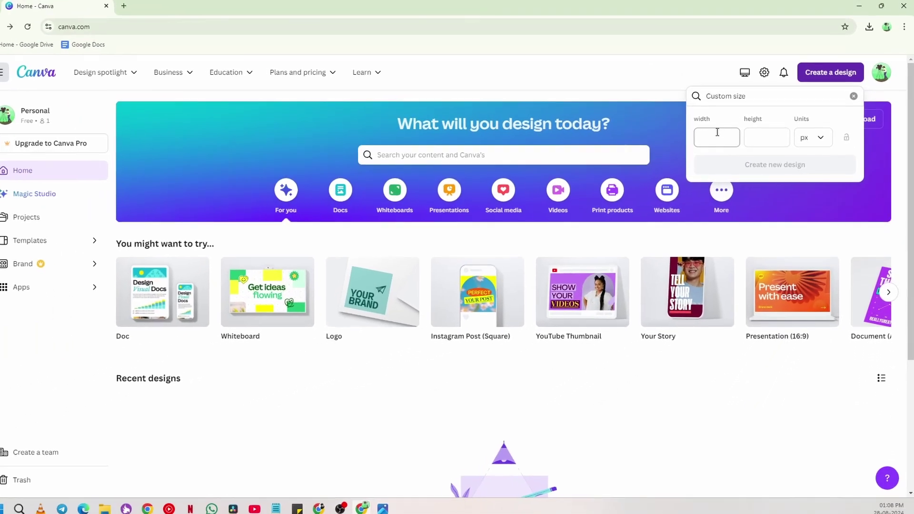
pyautogui.click(105, 509)
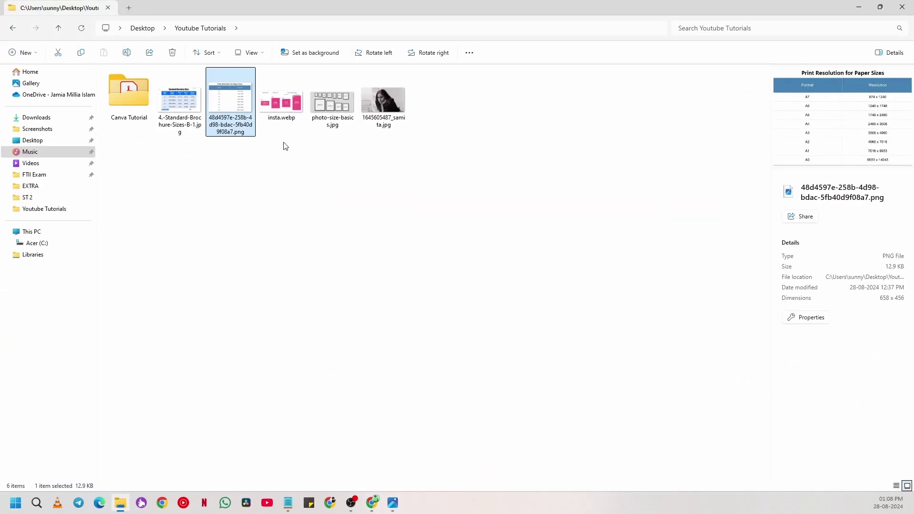
pyautogui.doubleClick(181, 101)
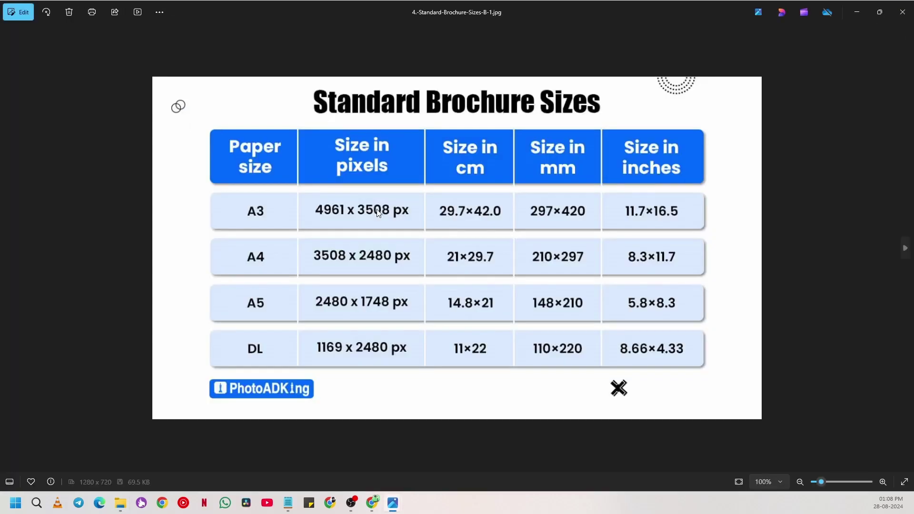
pyautogui.moveTo(457, 12); pyautogui.dragTo(0, 120)
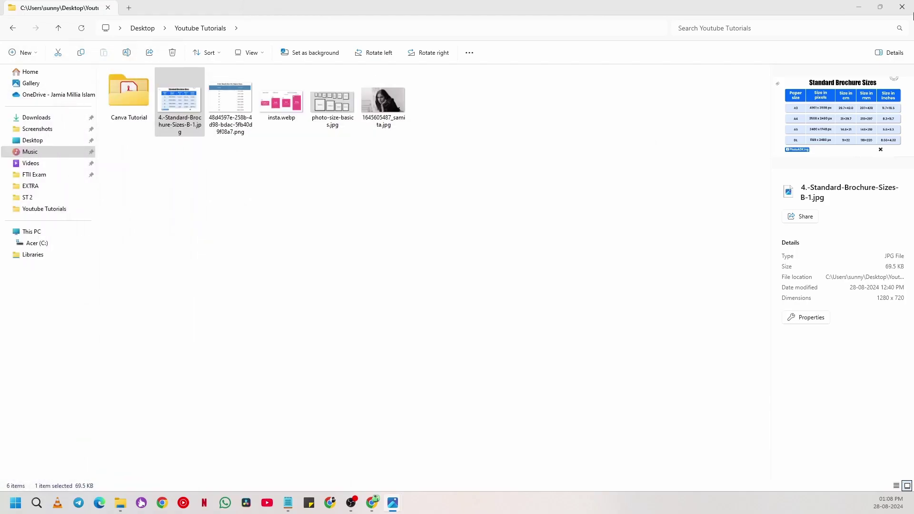
pyautogui.click(860, 7)
pyautogui.click(714, 139)
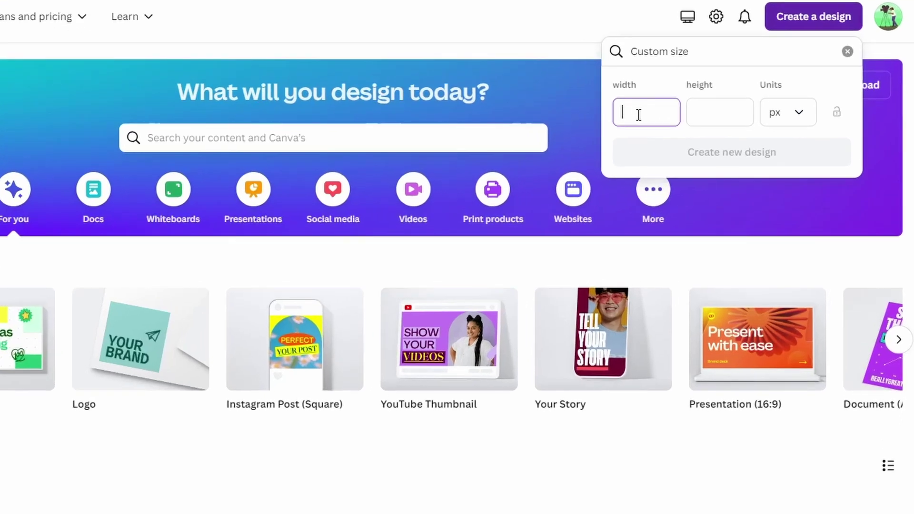
# Enter width 3508 px and height 2480 px, with the aspect ratio locked
pyautogui.write('2480')
pyautogui.click(696, 112)
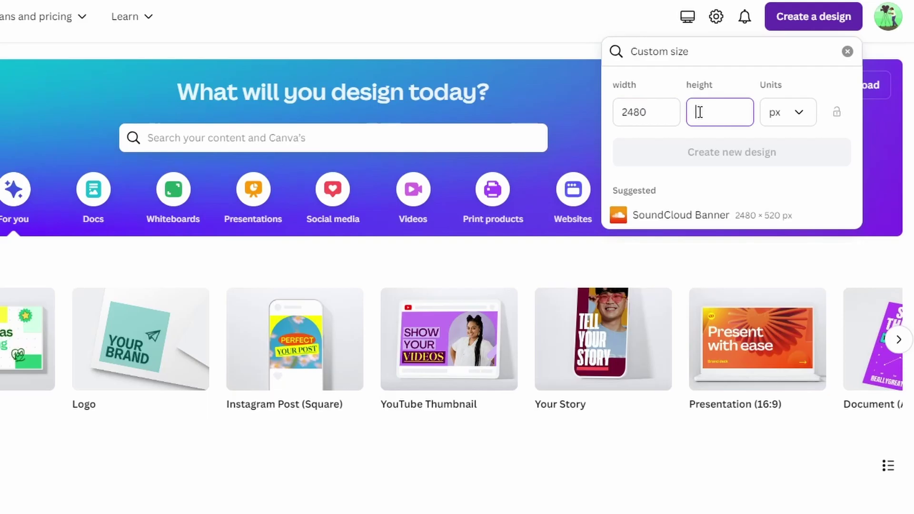
pyautogui.moveTo(655, 112); pyautogui.dragTo(605, 113)
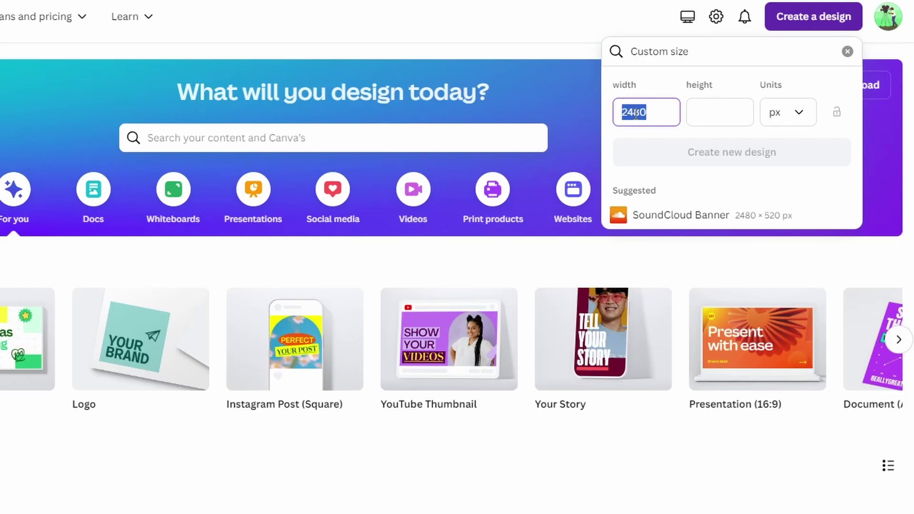
pyautogui.write('3508')
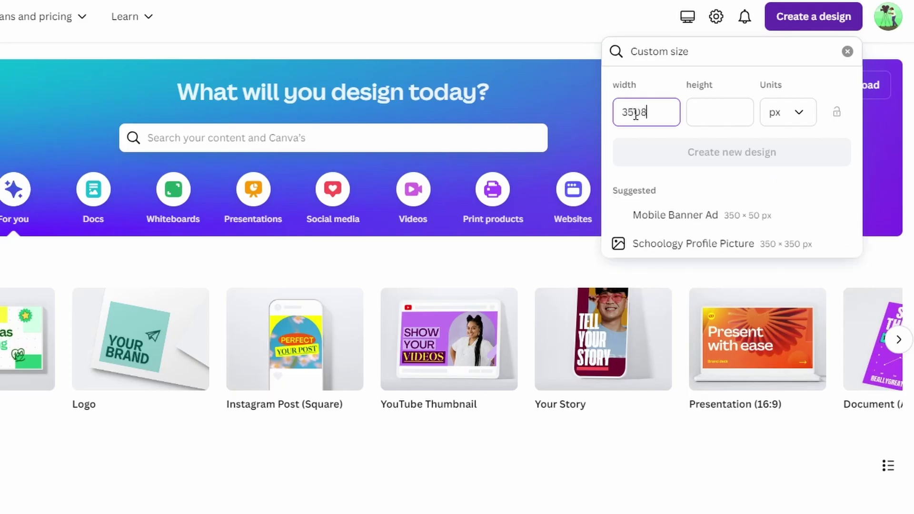
pyautogui.click(729, 107)
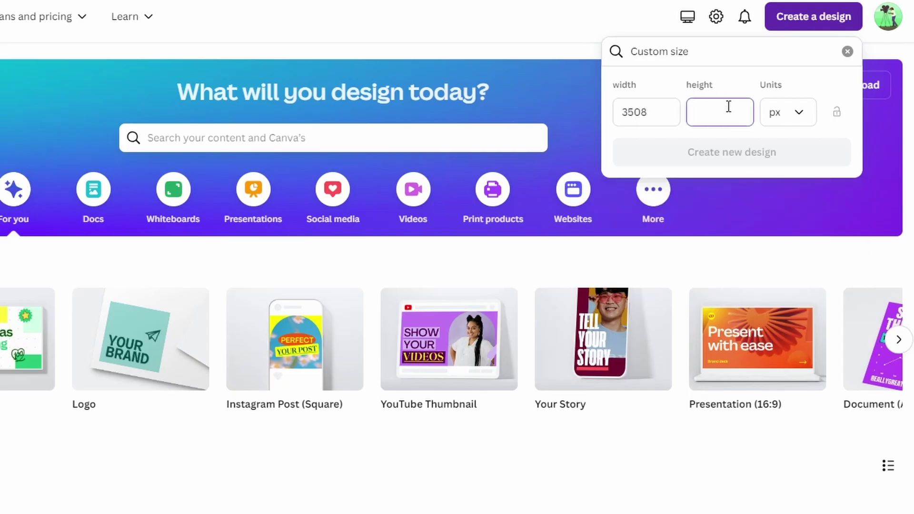
pyautogui.write('2480')
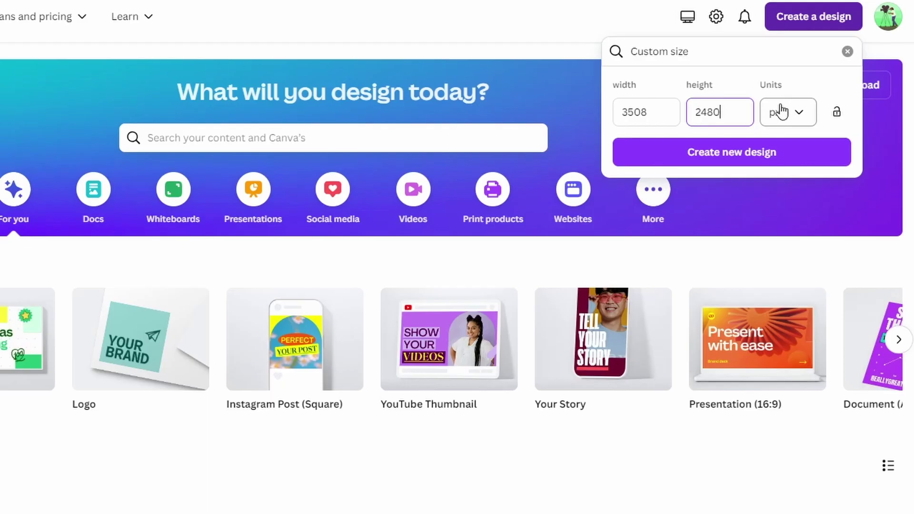
pyautogui.click(835, 114)
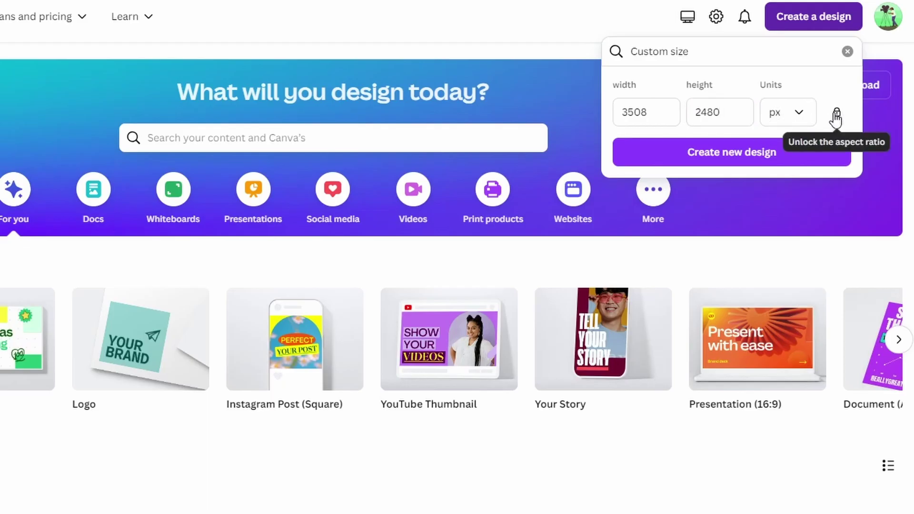
pyautogui.click(657, 113)
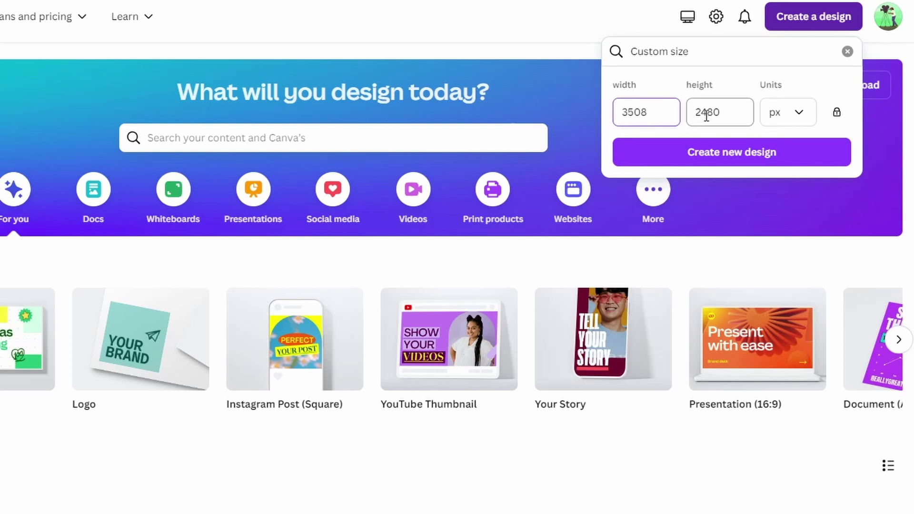
pyautogui.press('BackSpace')
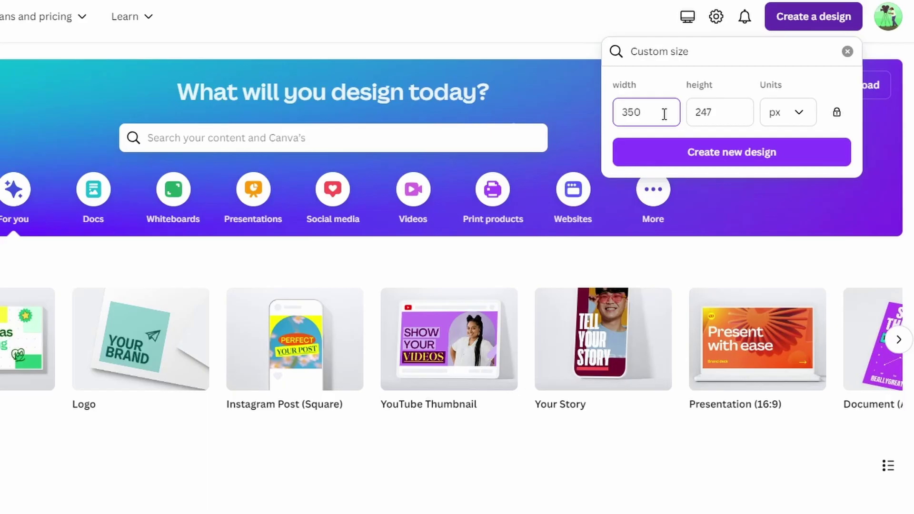
pyautogui.write('8')
pyautogui.click(698, 109)
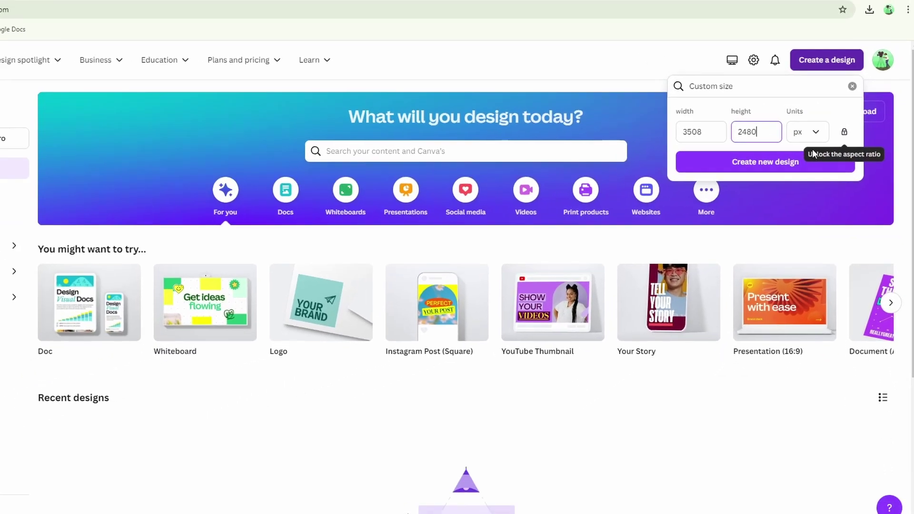
# Create the blank 3508 × 2480 px design and bring it up in the editor
pyautogui.click(714, 162)
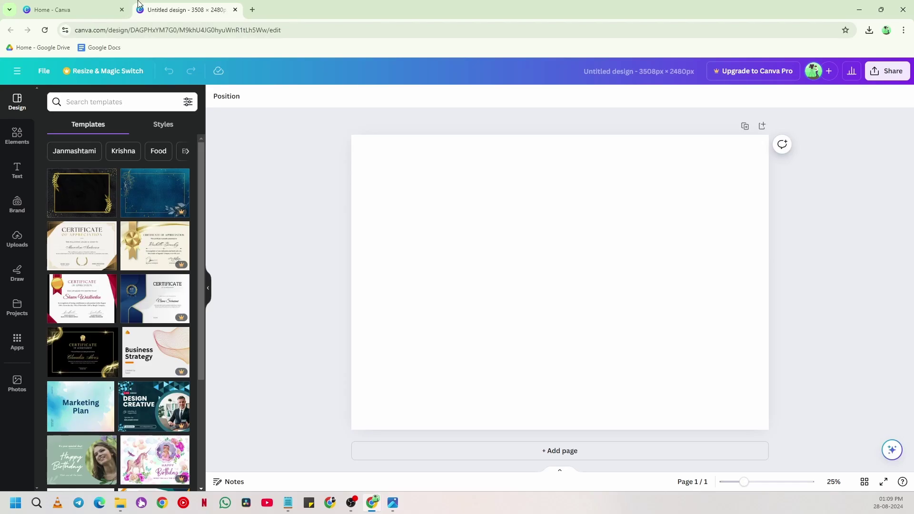
pyautogui.click(76, 10)
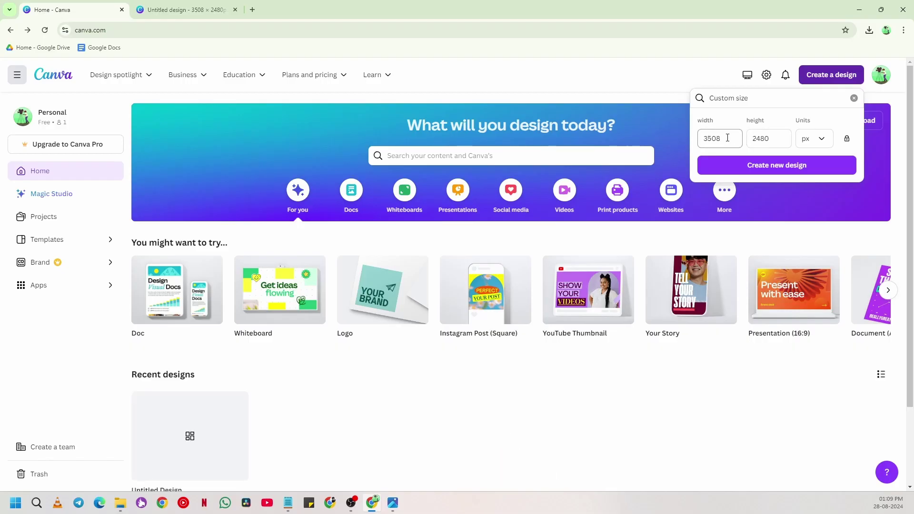
pyautogui.click(219, 3)
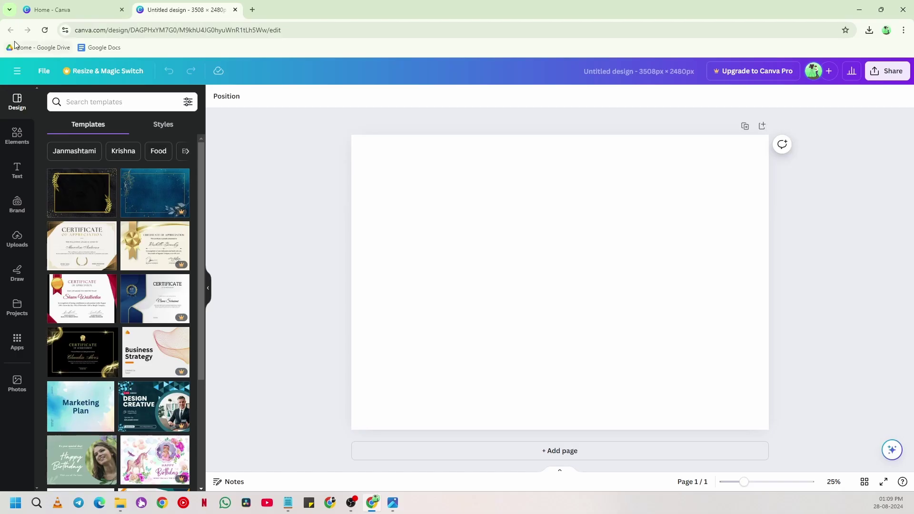
pyautogui.click(17, 71)
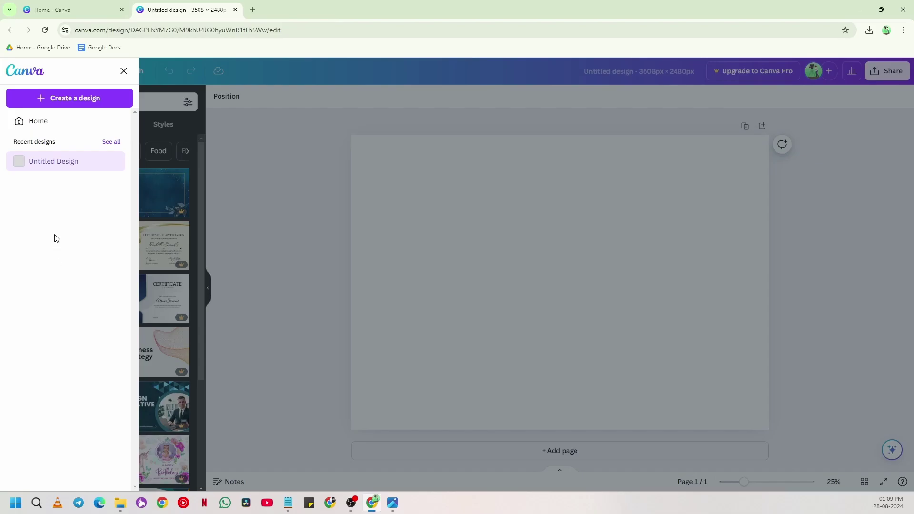
pyautogui.click(124, 71)
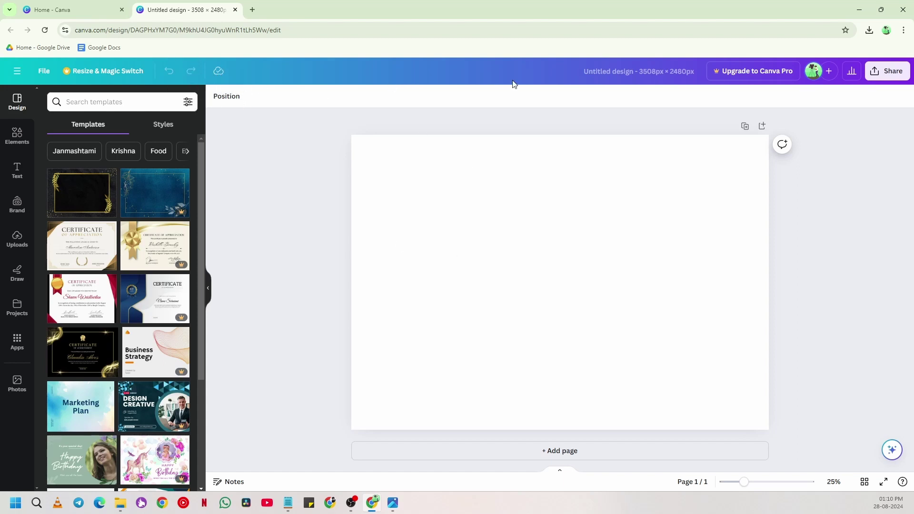
# Rename the design to 'Demo - Youtube'
pyautogui.click(646, 71)
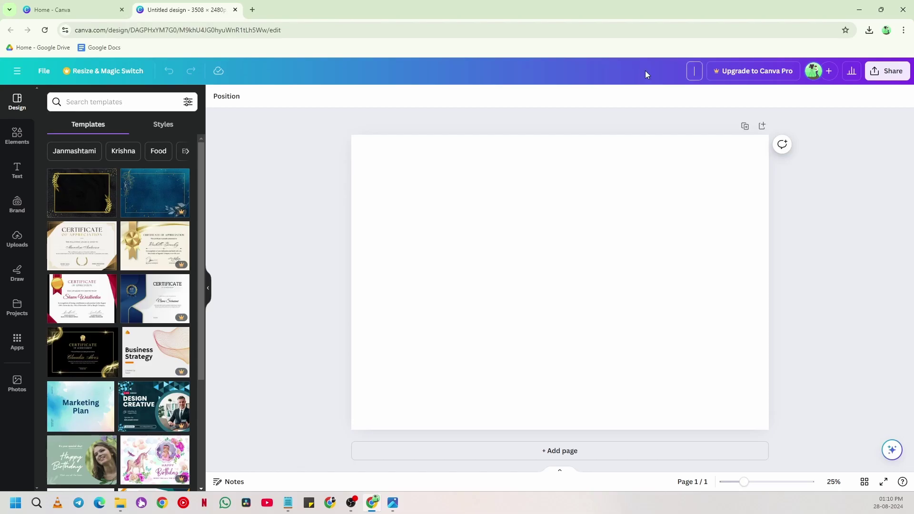
pyautogui.write('Demo - Youtube')
pyautogui.press('Return')
# Browse the Elements, Text, Photos and Apps panels, then return to the templates
pyautogui.click(20, 141)
pyautogui.click(17, 170)
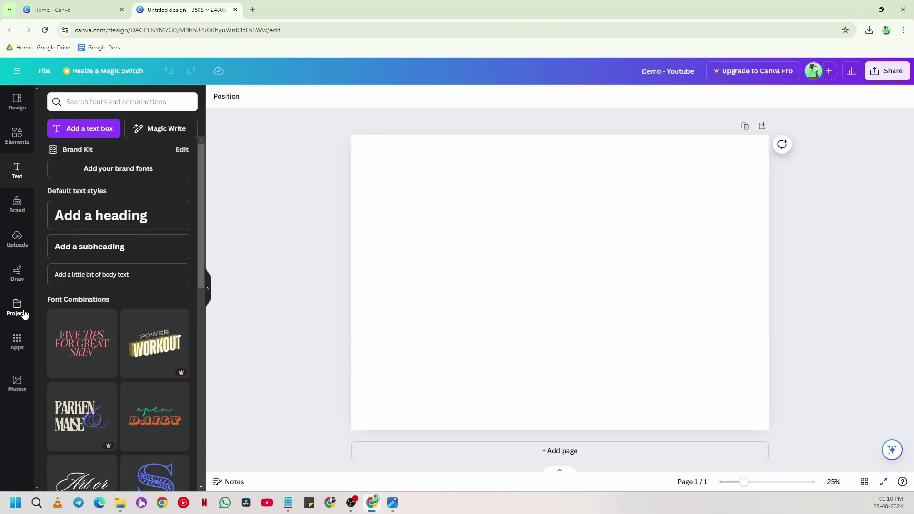
pyautogui.click(16, 384)
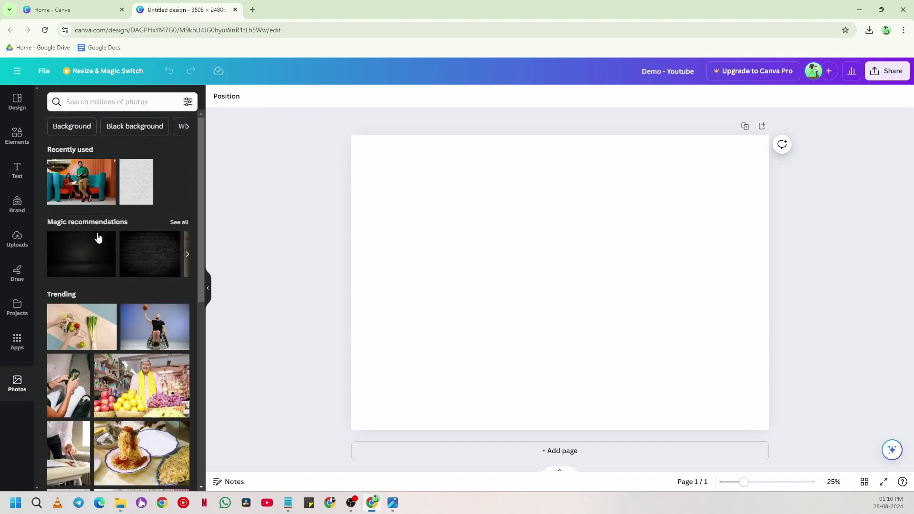
pyautogui.scroll(-15, 98, 237)
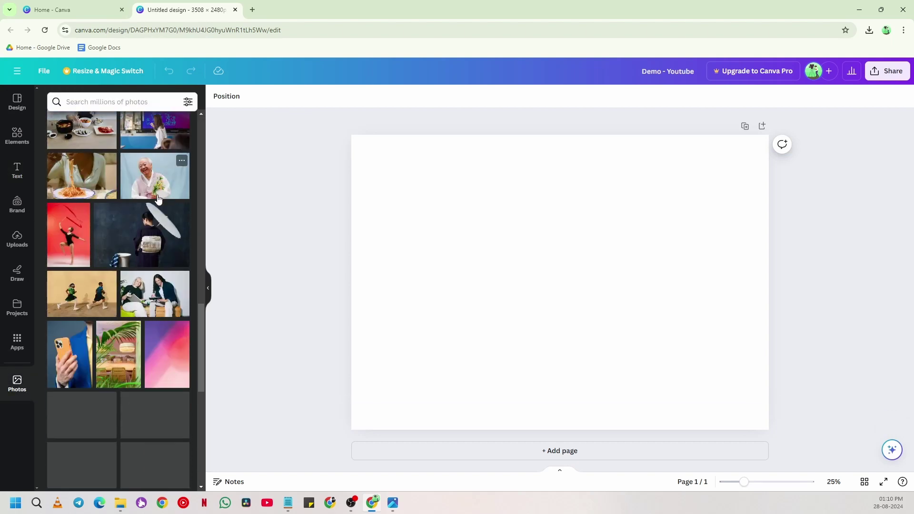
pyautogui.scroll(-4, 107, 256)
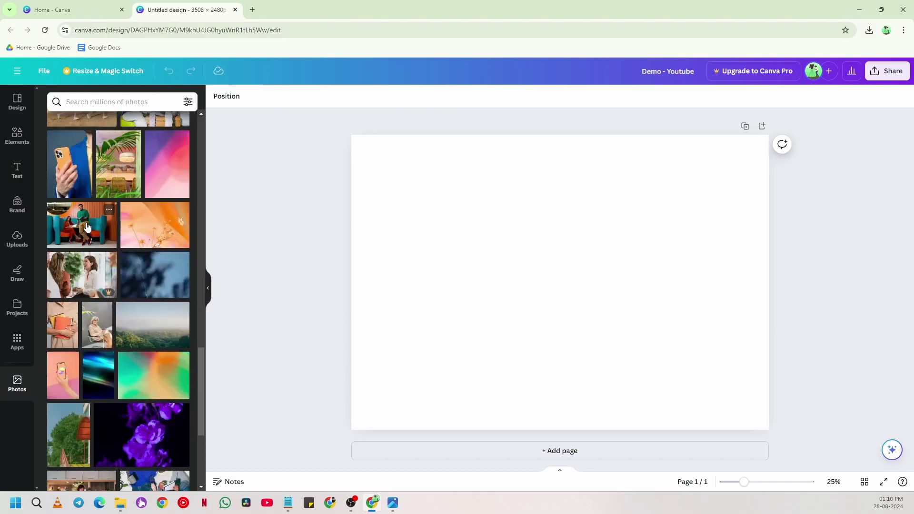
pyautogui.click(6, 373)
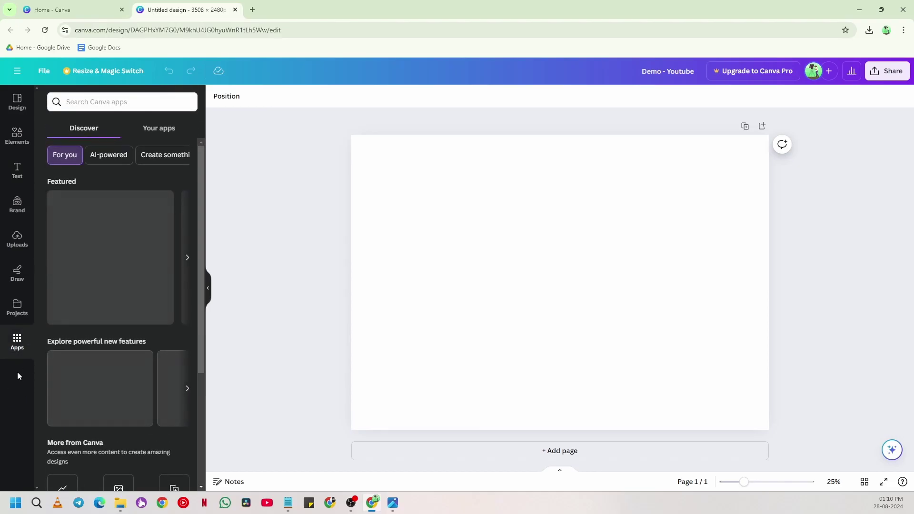
pyautogui.click(17, 109)
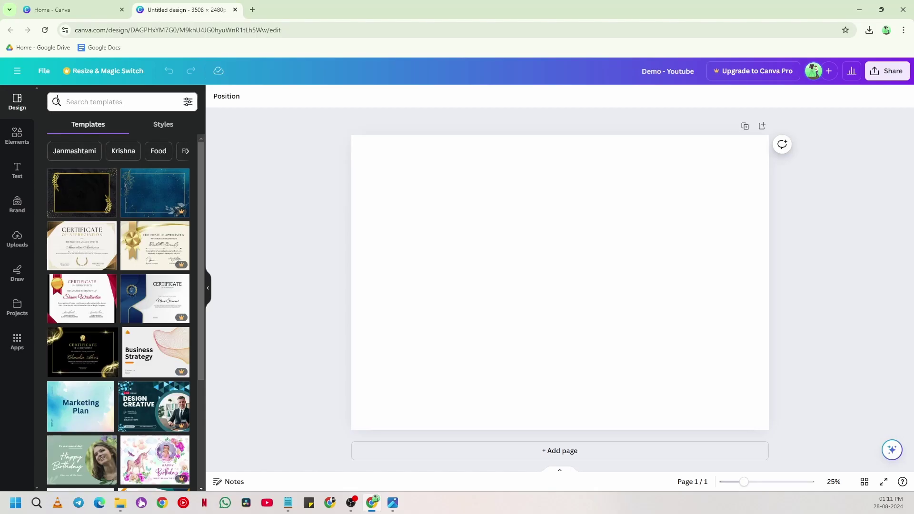
# Apply the Janmashtami sweets template, retype its title as 'sunny', then delete all elements and background
pyautogui.click(83, 103)
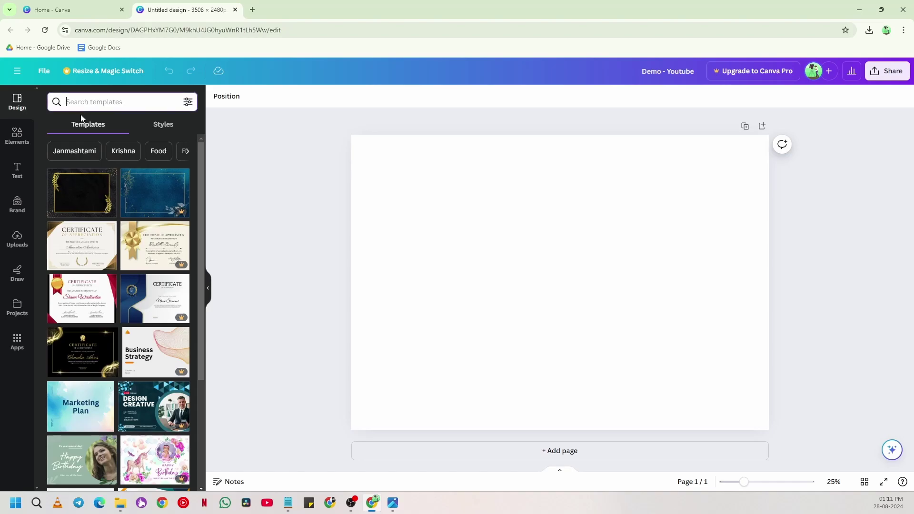
pyautogui.click(67, 152)
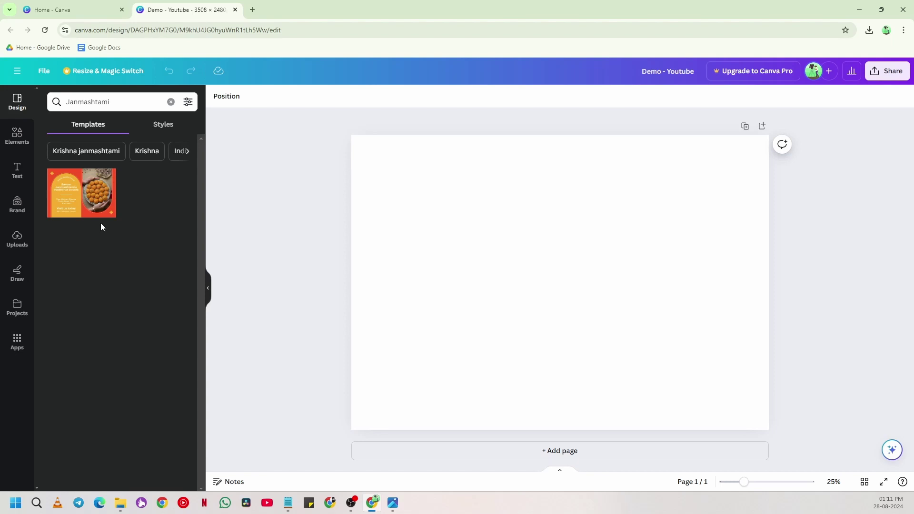
pyautogui.click(76, 200)
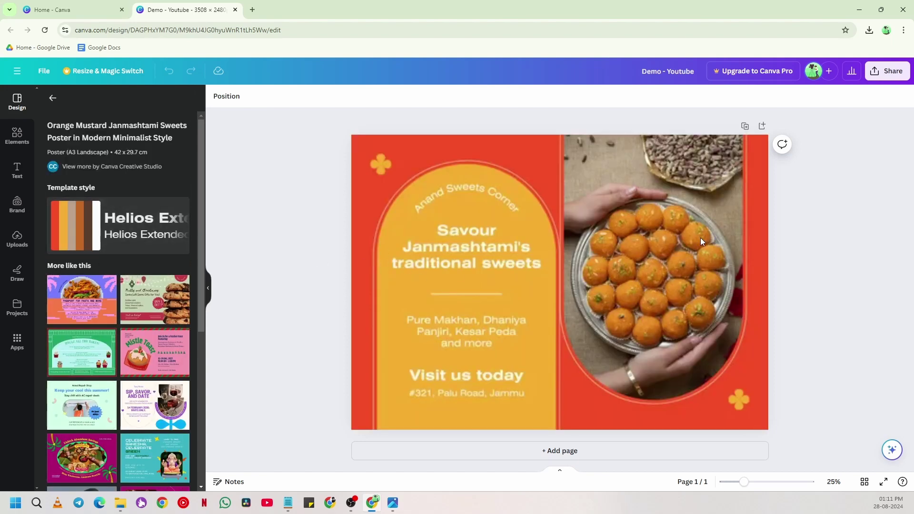
pyautogui.click(648, 237)
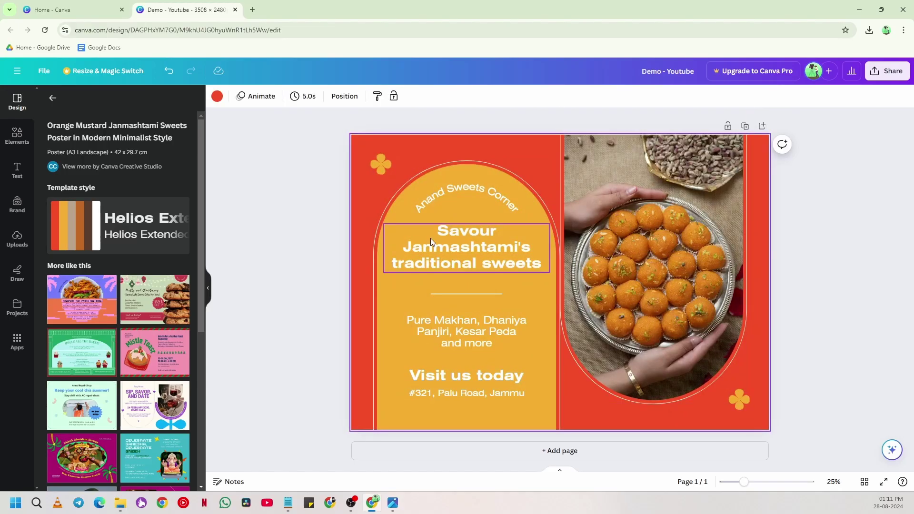
pyautogui.doubleClick(460, 257)
pyautogui.click(427, 245)
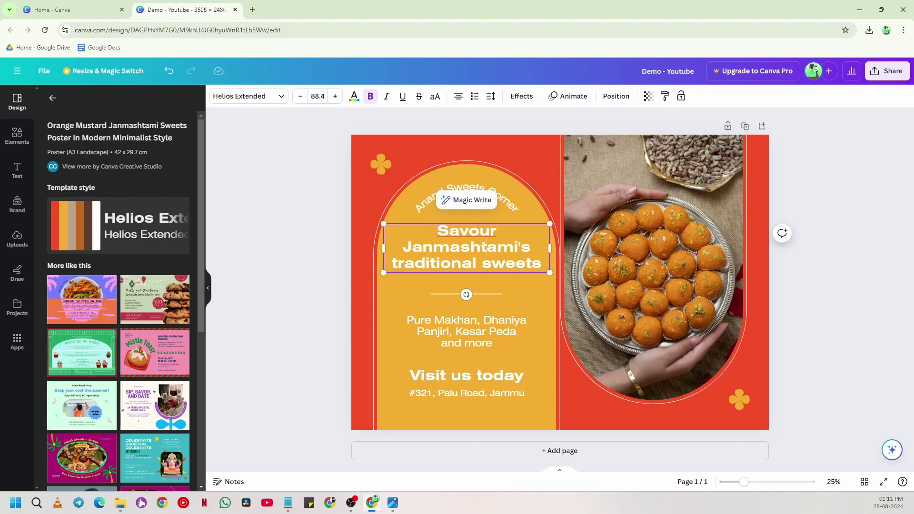
pyautogui.hotkey('ctrl', 'a')
pyautogui.write('sunny')
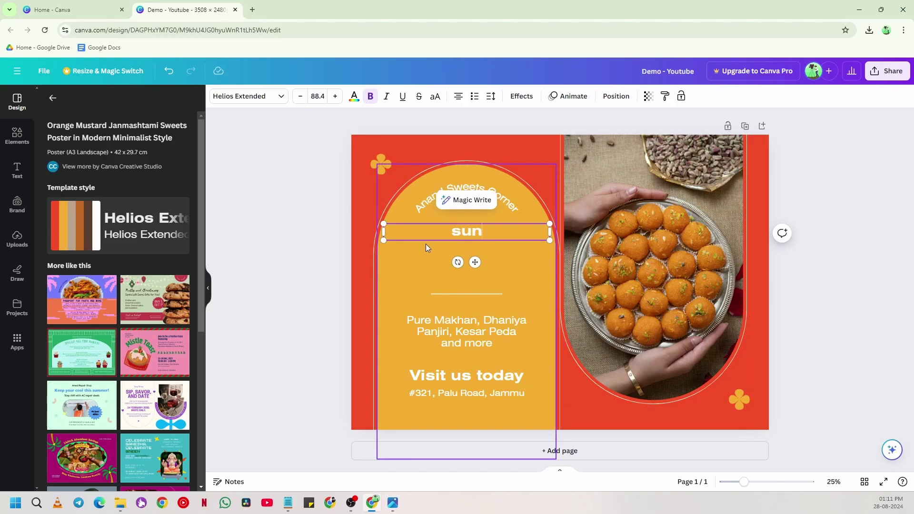
pyautogui.moveTo(310, 188); pyautogui.dragTo(801, 422)
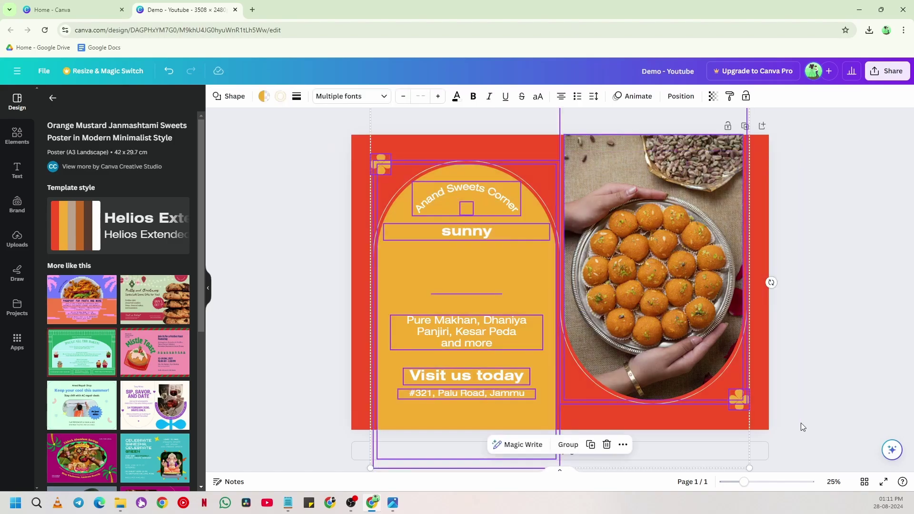
pyautogui.press('Delete')
pyautogui.click(568, 372)
pyautogui.press('Delete')
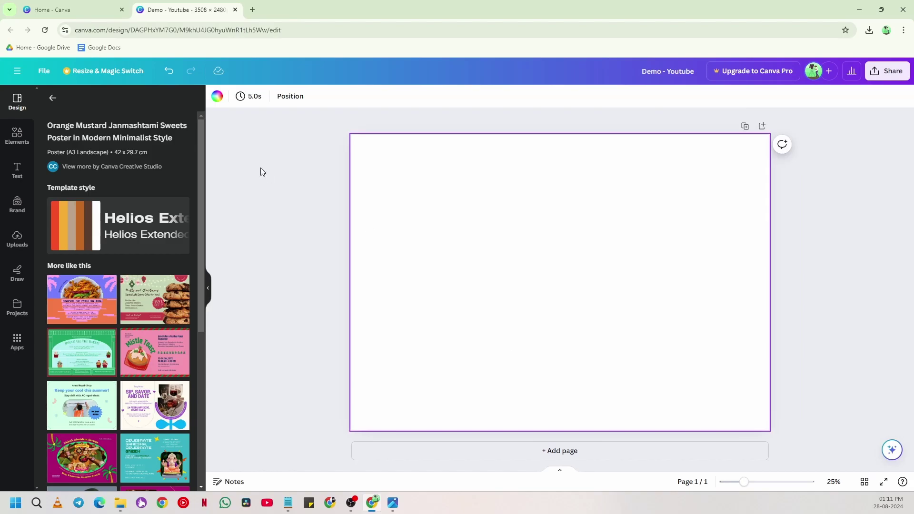
# Clear the template search, try the Caveat font set, then delete its three sample texts
pyautogui.click(53, 98)
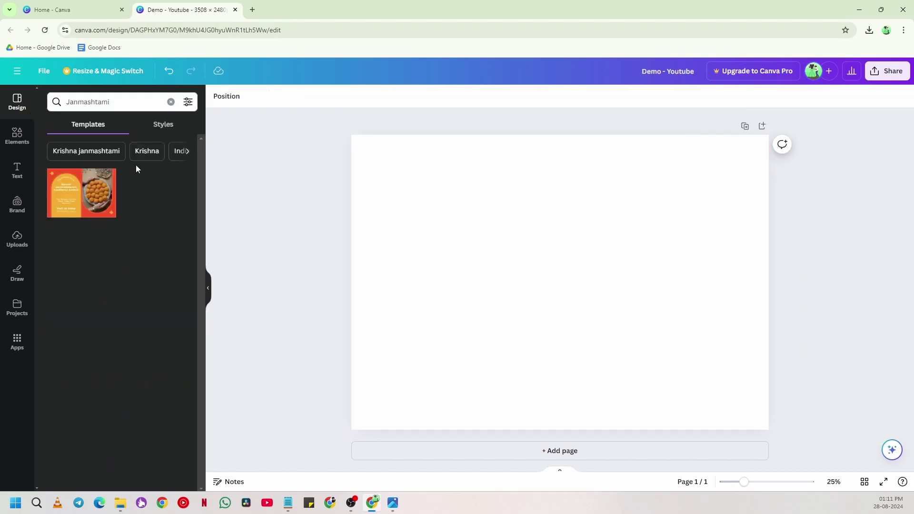
pyautogui.click(172, 101)
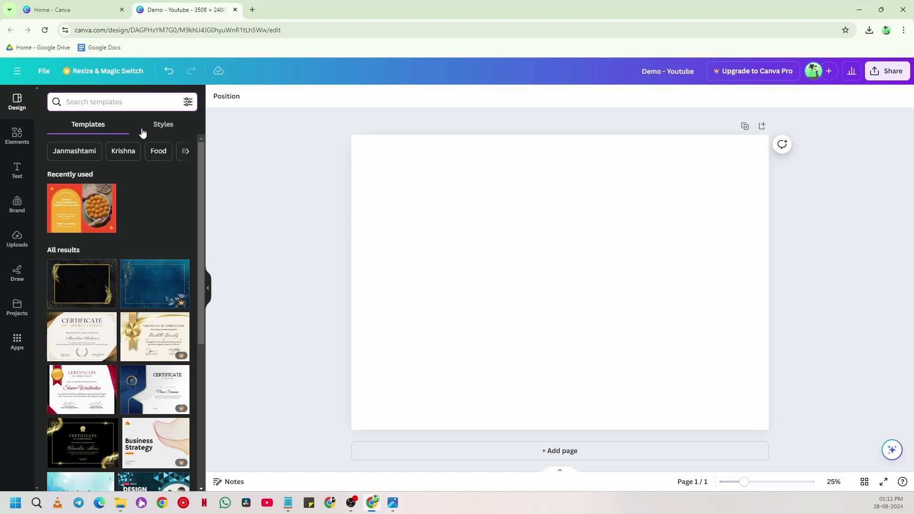
pyautogui.click(164, 126)
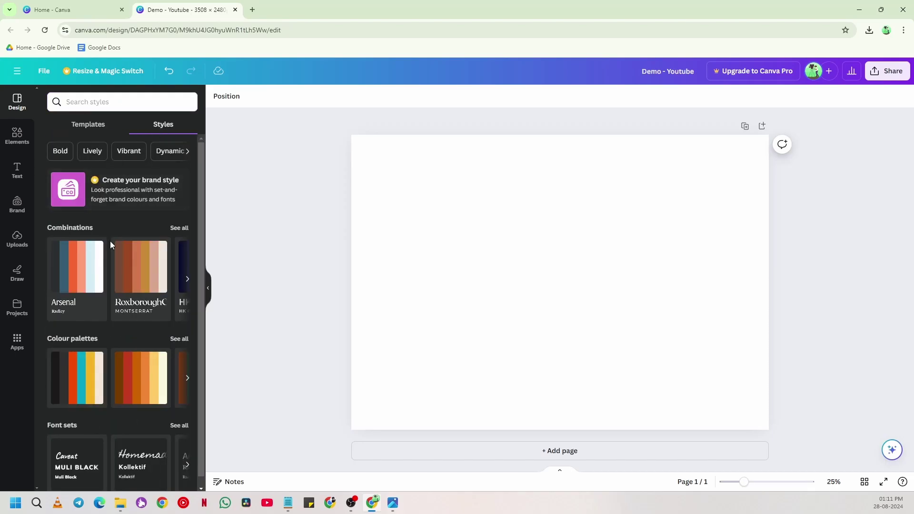
pyautogui.scroll(-1, 130, 298)
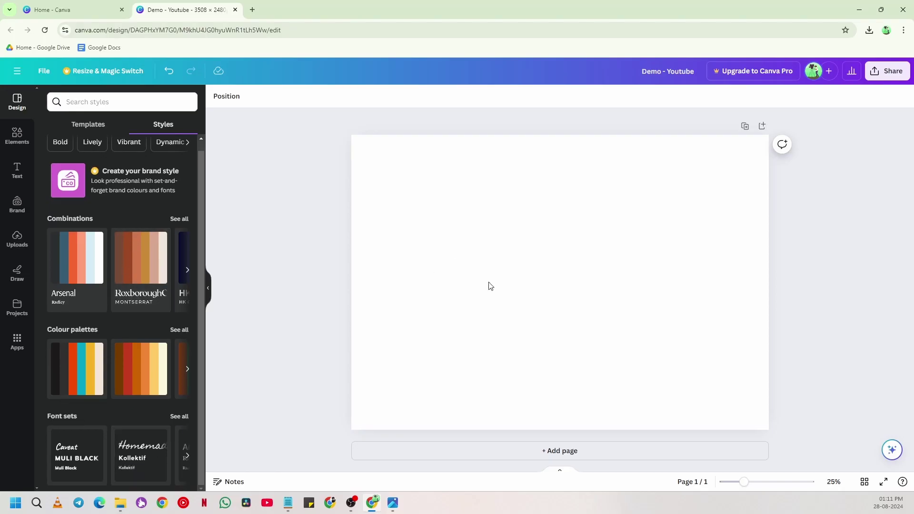
pyautogui.click(188, 457)
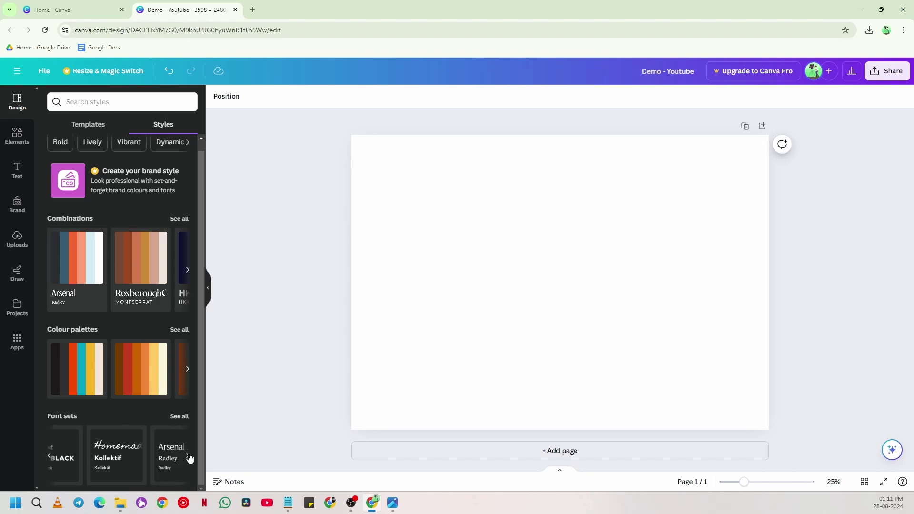
pyautogui.click(49, 457)
pyautogui.click(82, 458)
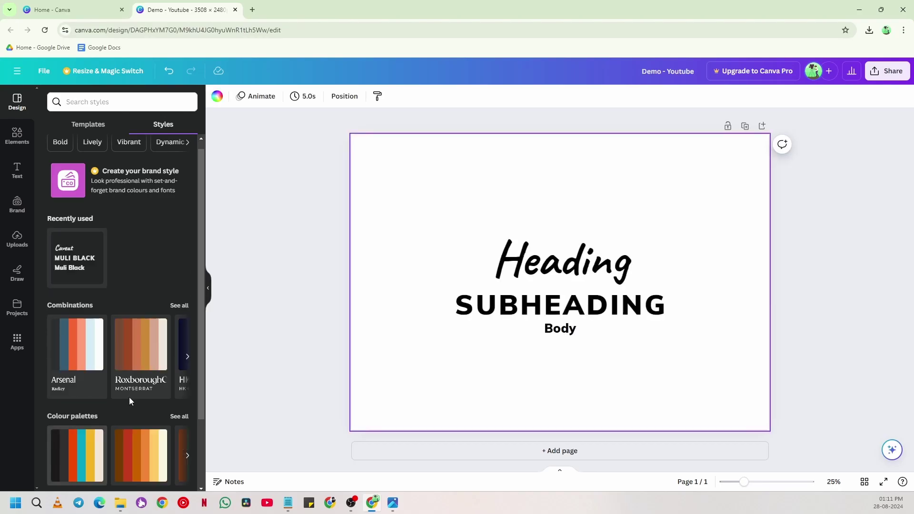
pyautogui.moveTo(503, 190); pyautogui.dragTo(455, 342)
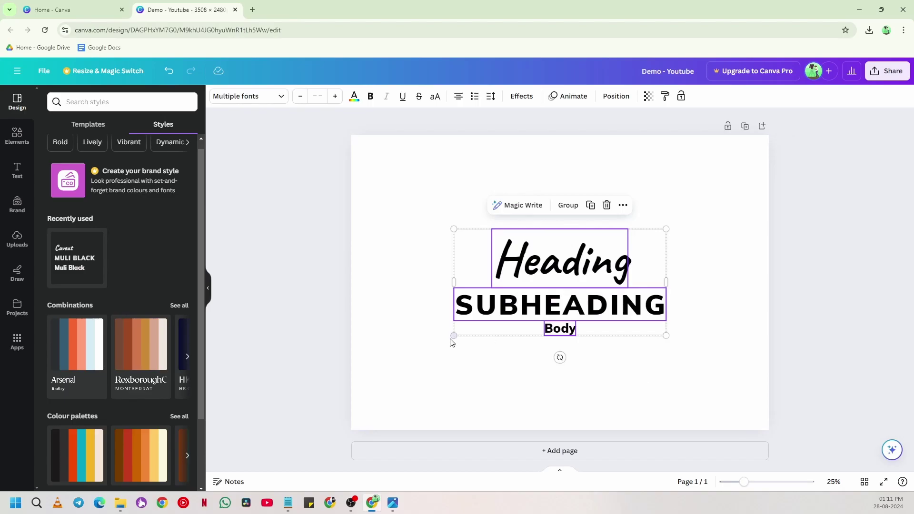
pyautogui.click(608, 206)
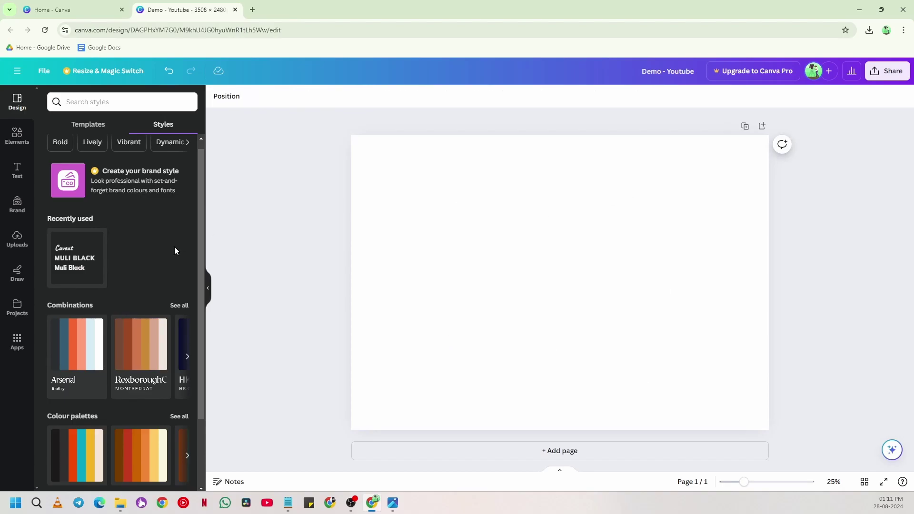
pyautogui.click(93, 125)
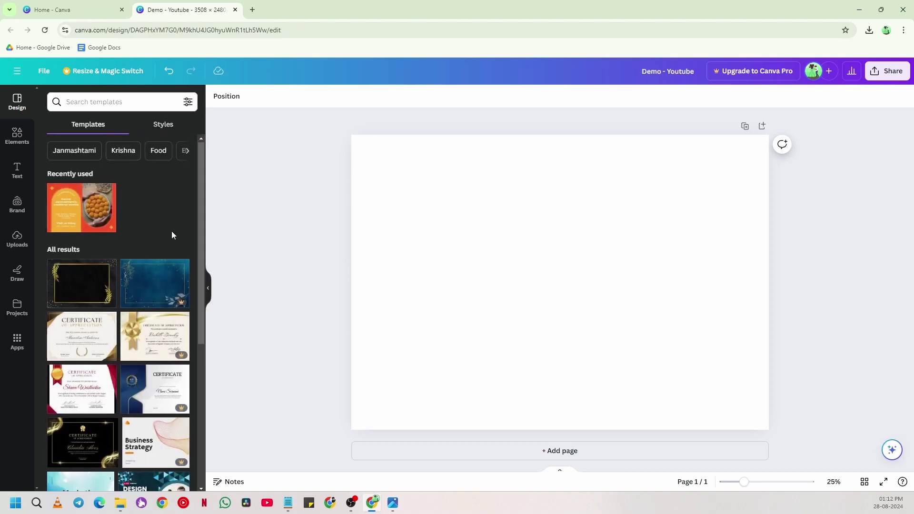
# Browse the Elements library, including the full Shapes list, beside the blank page
pyautogui.scroll(-5, 172, 230)
pyautogui.scroll(-10, 97, 318)
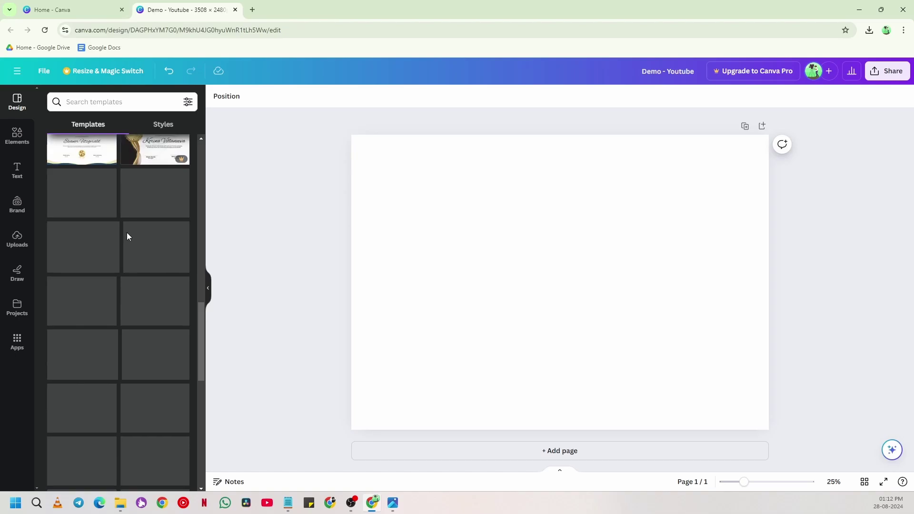
pyautogui.scroll(-1, 125, 237)
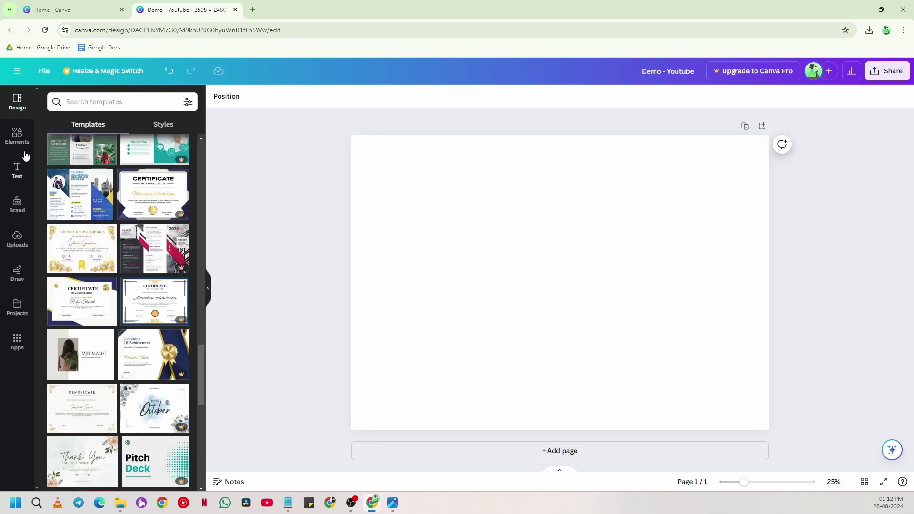
pyautogui.click(18, 136)
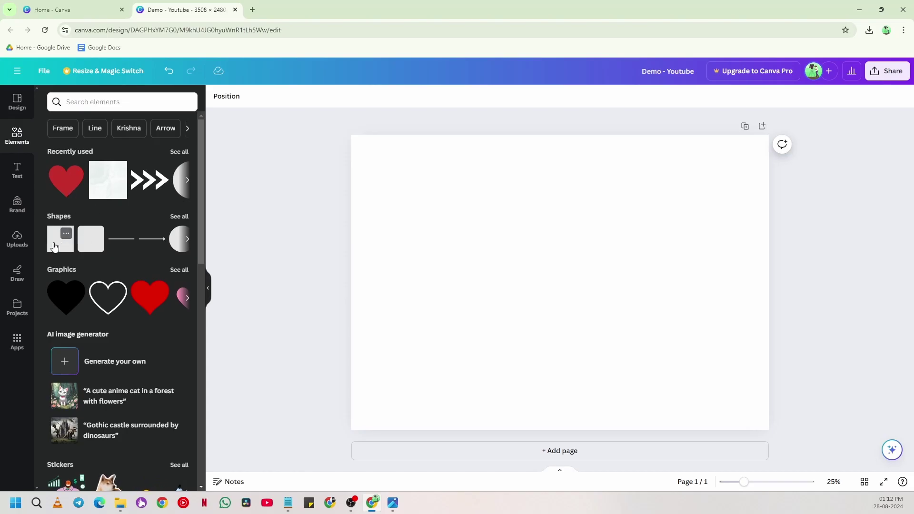
pyautogui.scroll(-12, 126, 240)
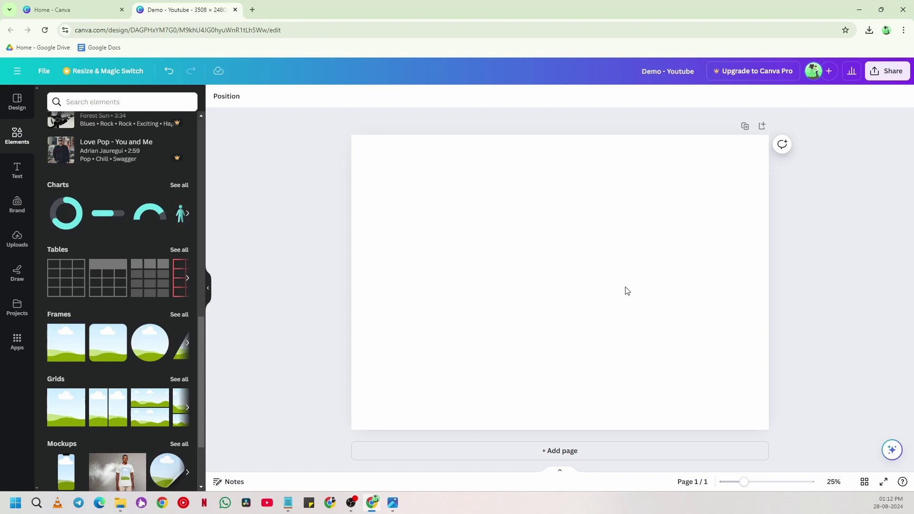
pyautogui.scroll(12, 139, 339)
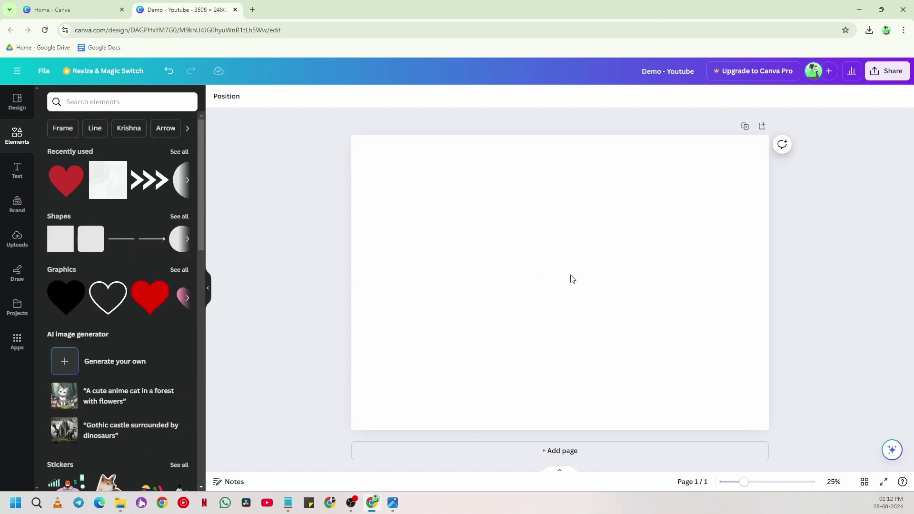
pyautogui.click(179, 218)
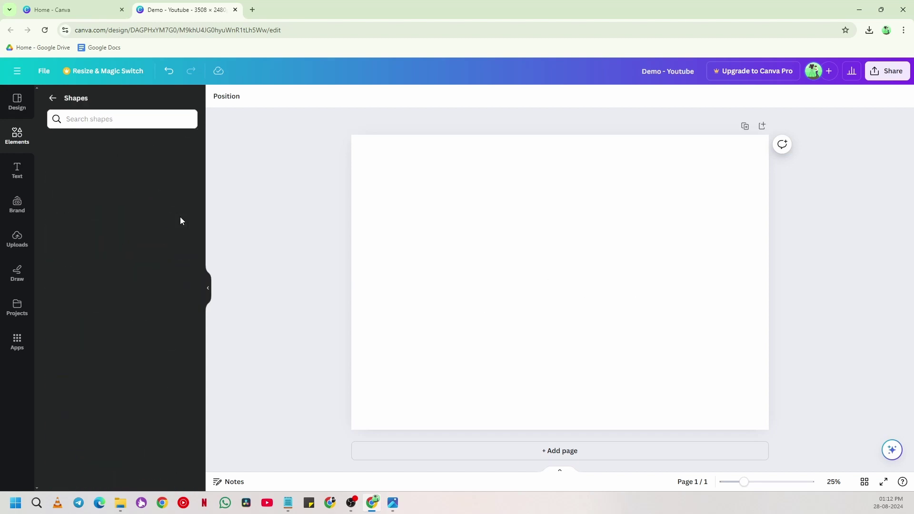
pyautogui.scroll(-4, 148, 305)
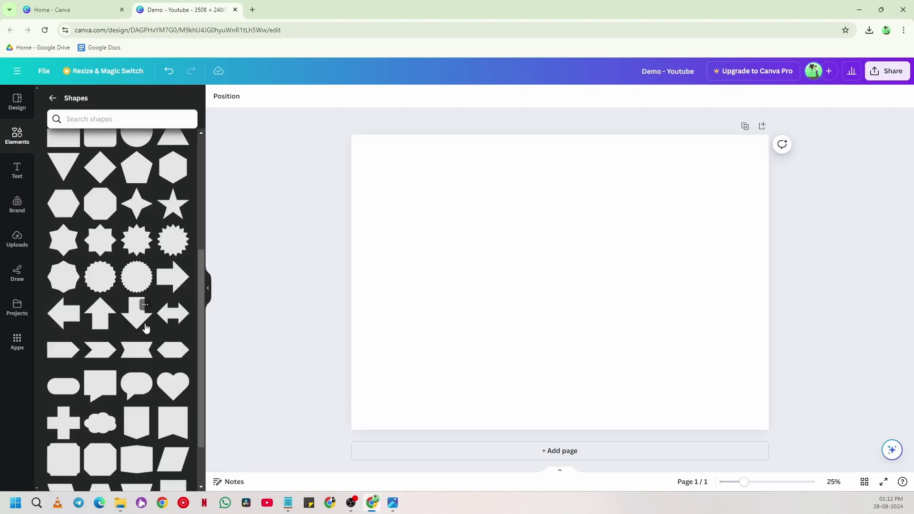
pyautogui.scroll(-2, 146, 328)
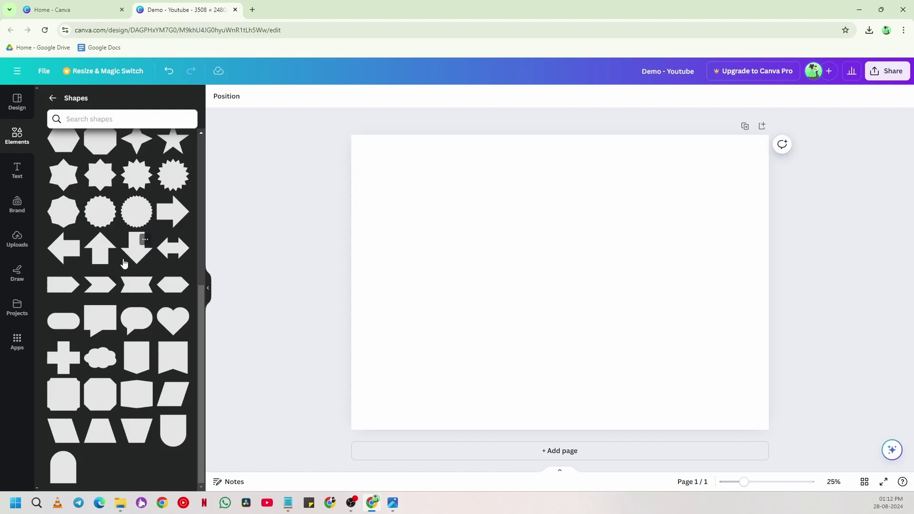
pyautogui.scroll(5, 151, 302)
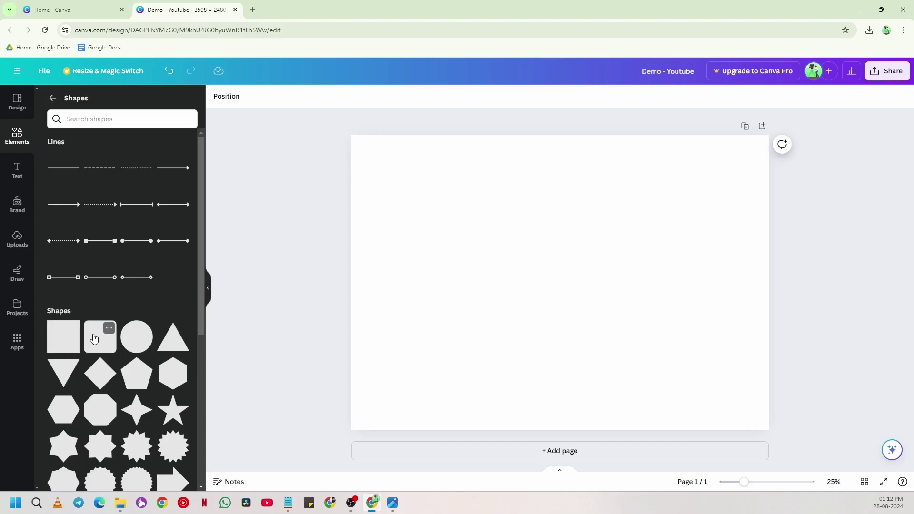
pyautogui.click(52, 100)
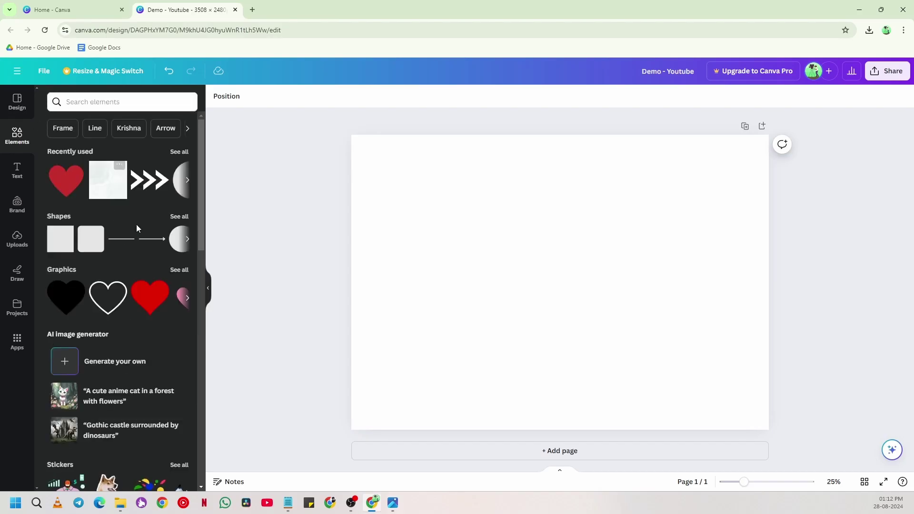
pyautogui.scroll(-5, 126, 200)
pyautogui.scroll(-2, 122, 191)
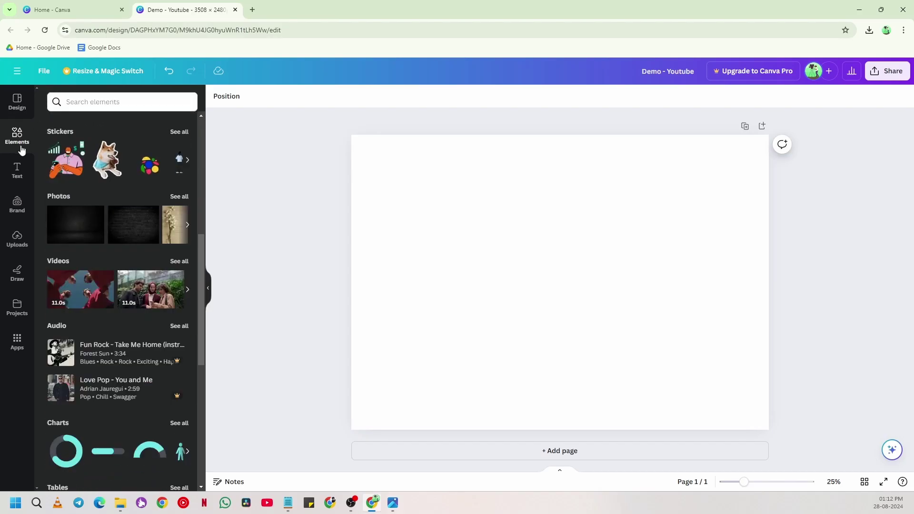
# Add the 'this is pure GOLD' text combination, then select the whole group and delete it
pyautogui.click(19, 172)
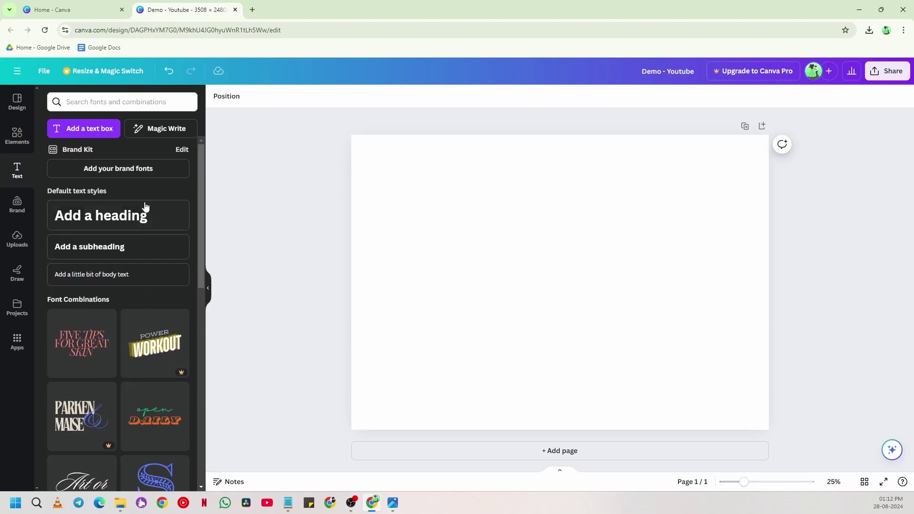
pyautogui.scroll(-6, 102, 245)
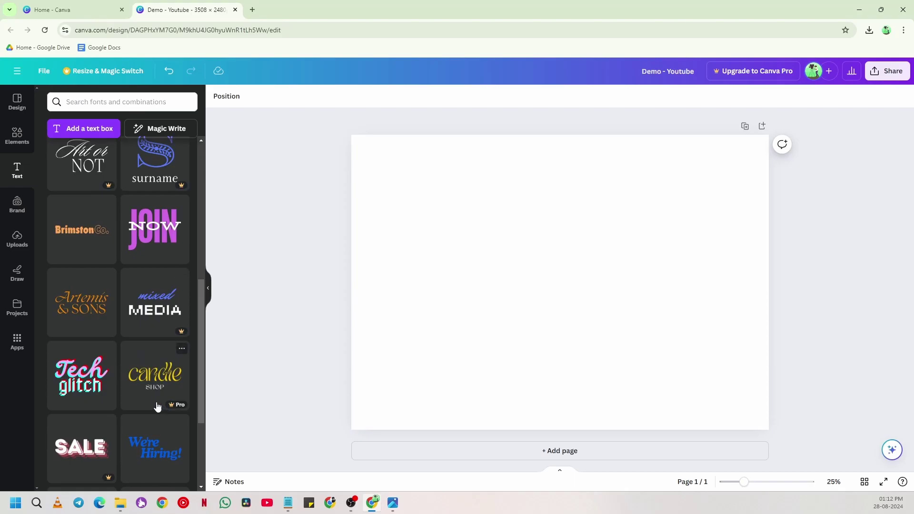
pyautogui.scroll(-3, 103, 302)
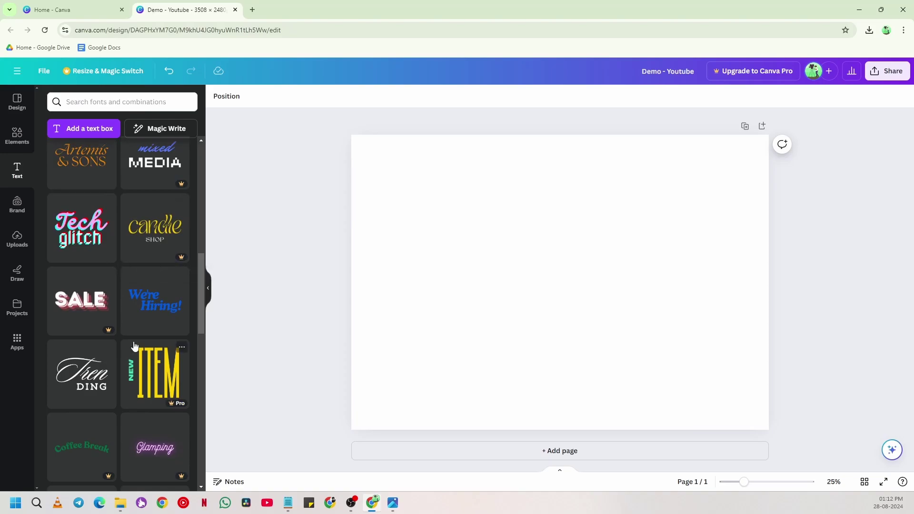
pyautogui.scroll(-6, 119, 348)
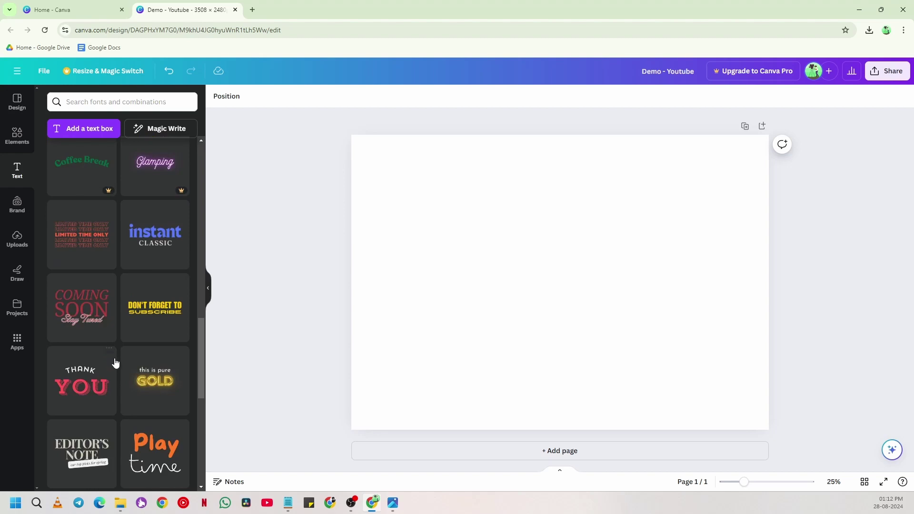
pyautogui.click(158, 395)
pyautogui.click(449, 261)
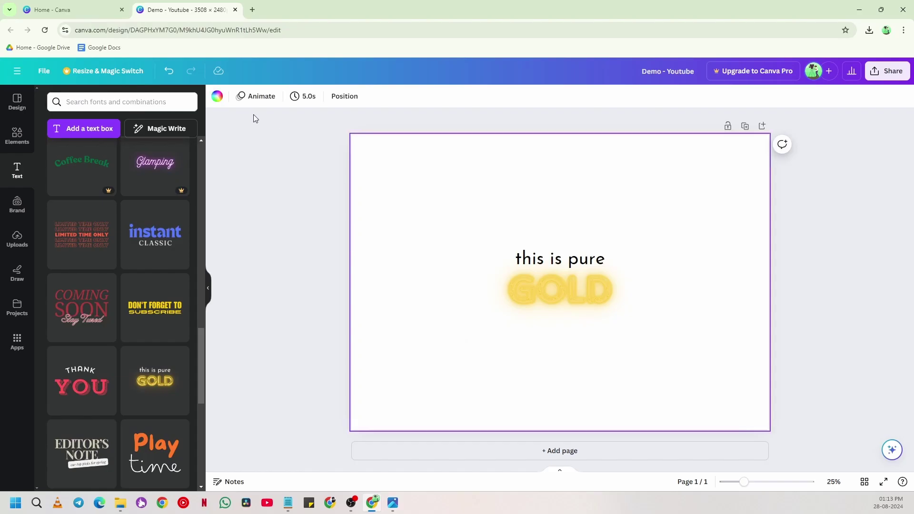
pyautogui.moveTo(470, 189); pyautogui.dragTo(604, 343)
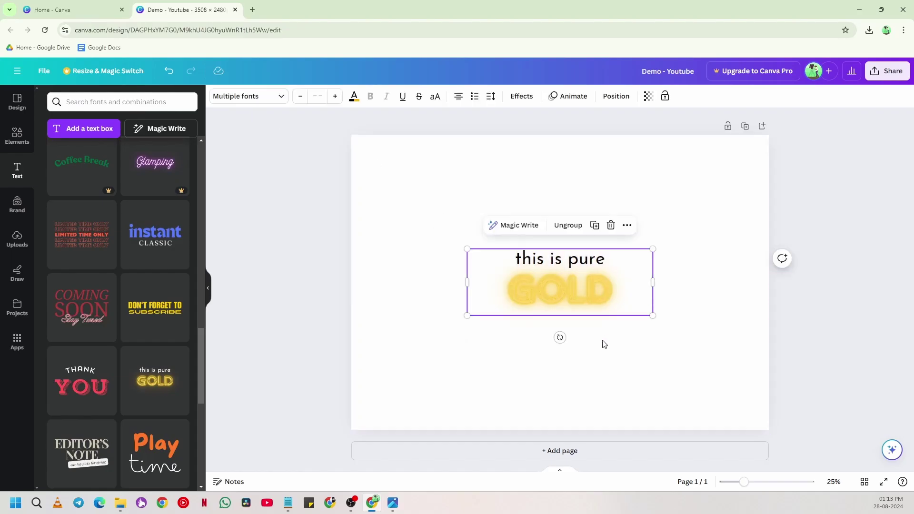
pyautogui.click(612, 226)
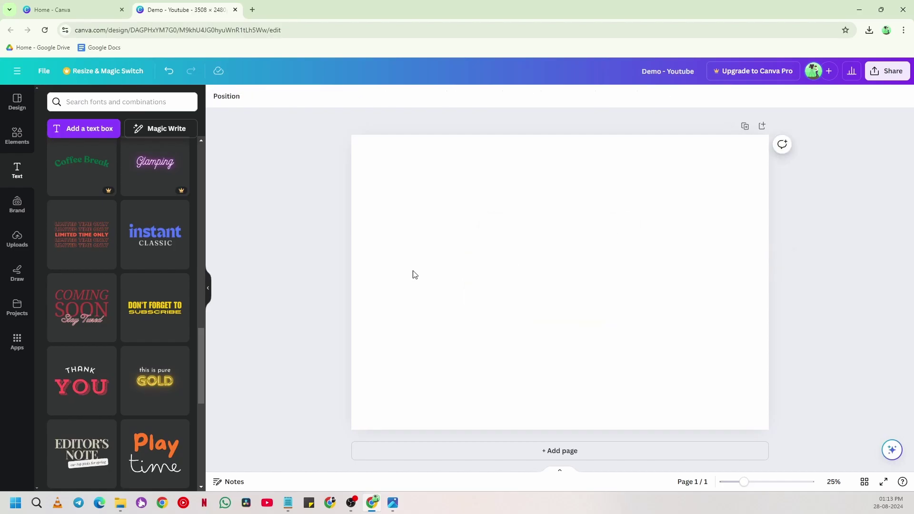
pyautogui.click(17, 170)
# Check the Brand and Uploads panels, then switch to the Draw tools with pens and eraser
pyautogui.click(19, 208)
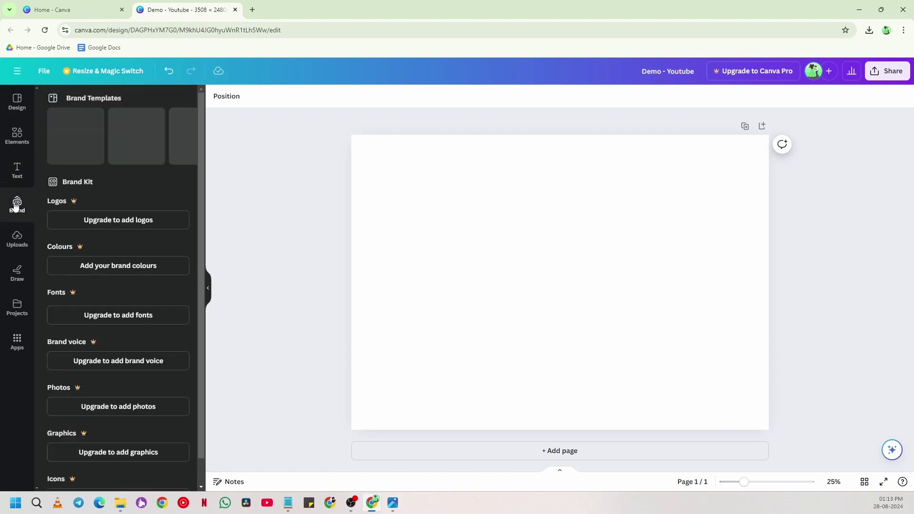
pyautogui.click(18, 241)
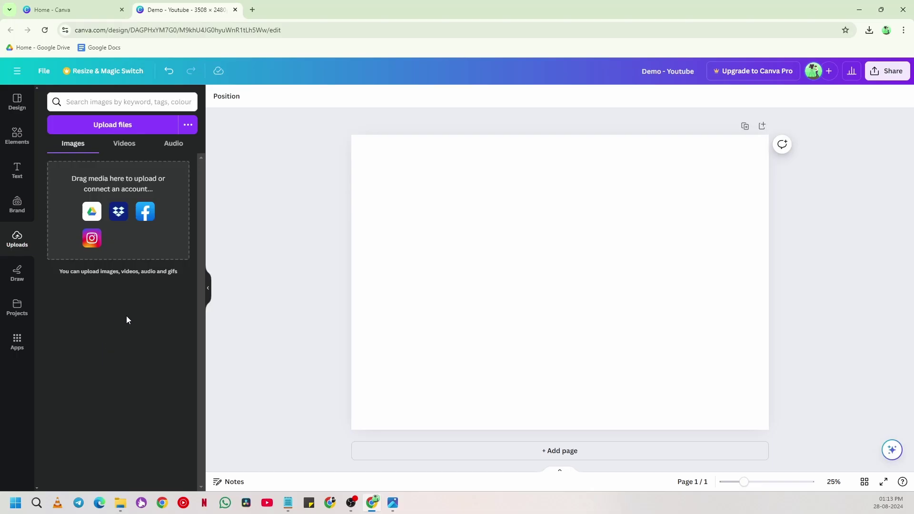
pyautogui.click(17, 274)
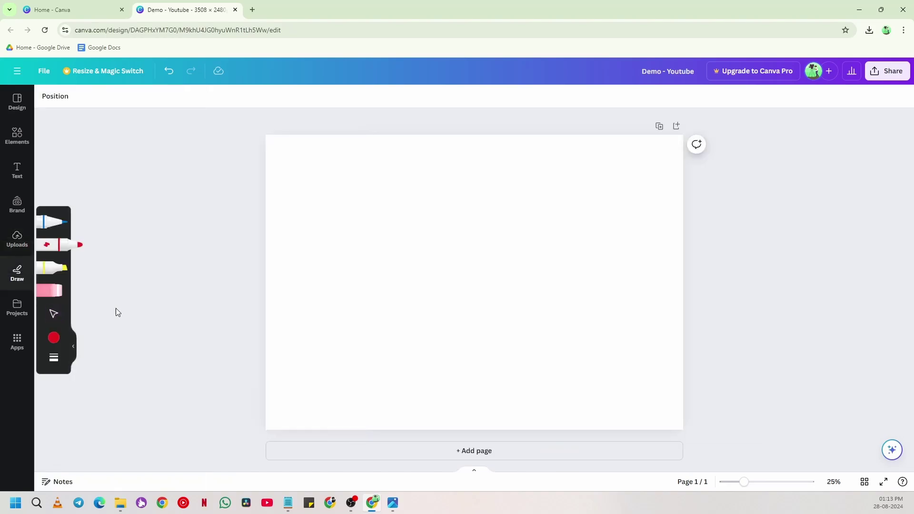
# Draw two red freehand strokes, then three orange strokes across the page
pyautogui.moveTo(329, 269)
pyautogui.mouseDown()
pyautogui.moveTo(333, 283)
pyautogui.moveTo(579, 312)
pyautogui.moveTo(469, 341)
pyautogui.mouseUp()
pyautogui.moveTo(366, 338)
pyautogui.mouseDown()
pyautogui.moveTo(415, 369)
pyautogui.moveTo(390, 242)
pyautogui.mouseUp()
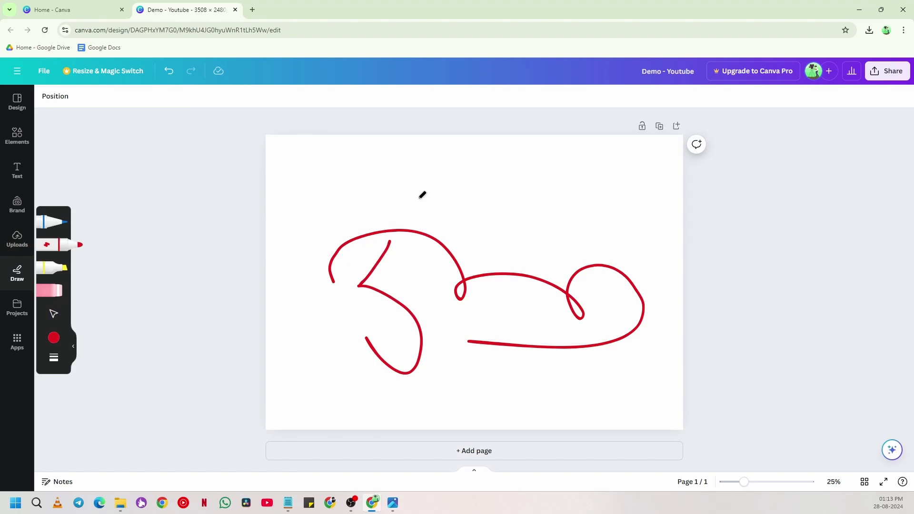
pyautogui.click(56, 337)
pyautogui.click(150, 350)
pyautogui.moveTo(377, 206)
pyautogui.mouseDown()
pyautogui.moveTo(471, 172)
pyautogui.moveTo(498, 270)
pyautogui.moveTo(454, 393)
pyautogui.mouseUp()
pyautogui.moveTo(328, 171)
pyautogui.mouseDown()
pyautogui.moveTo(335, 330)
pyautogui.moveTo(445, 391)
pyautogui.mouseUp()
pyautogui.moveTo(581, 393)
pyautogui.mouseDown()
pyautogui.moveTo(436, 204)
pyautogui.moveTo(379, 353)
pyautogui.mouseUp()
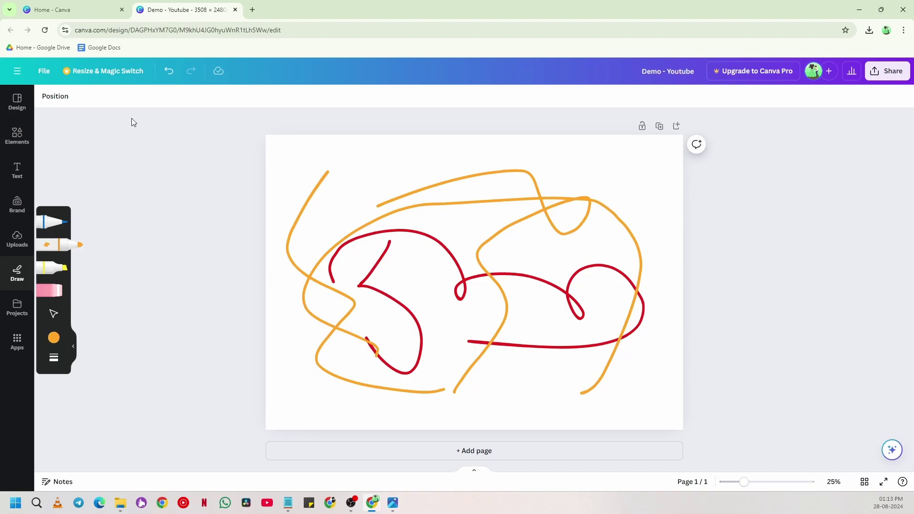
# Undo the strokes three times and show the Projects list containing Demo - Youtube
pyautogui.click(168, 72)
pyautogui.click(169, 72)
pyautogui.click(169, 72)
pyautogui.click(168, 72)
pyautogui.click(169, 71)
pyautogui.click(169, 71)
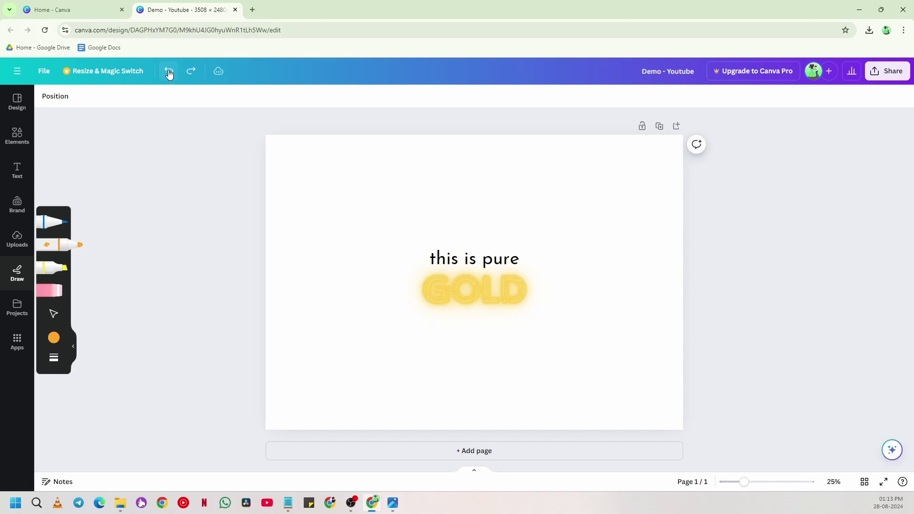
pyautogui.click(16, 308)
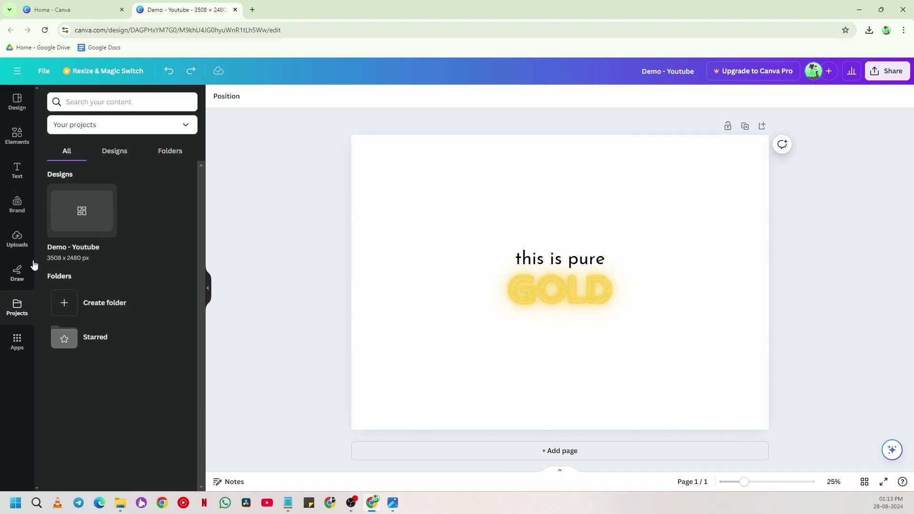
# Browse the Apps library and the stock photos, then come back to Apps
pyautogui.click(17, 342)
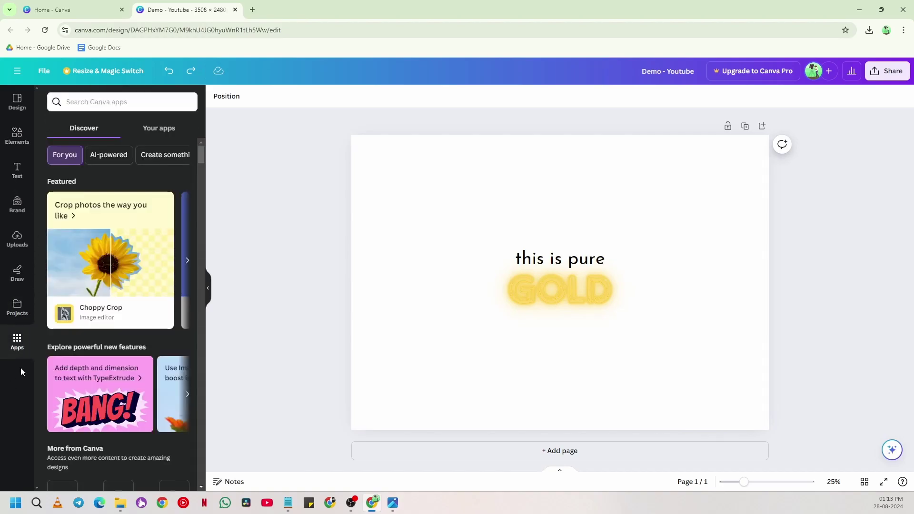
pyautogui.scroll(-3, 102, 329)
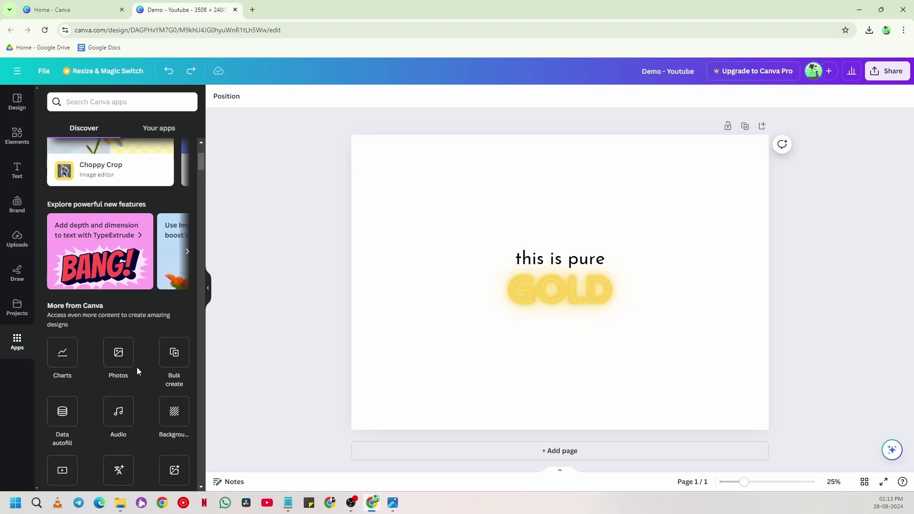
pyautogui.click(123, 363)
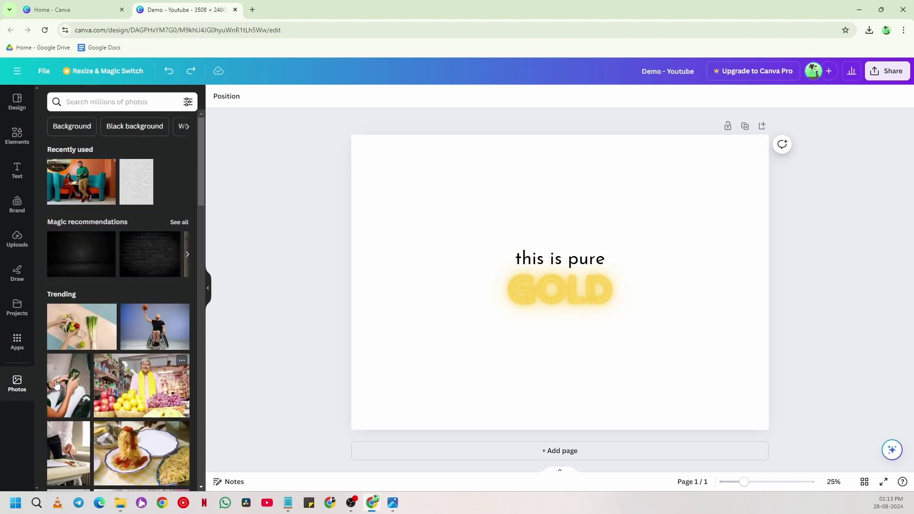
pyautogui.click(13, 345)
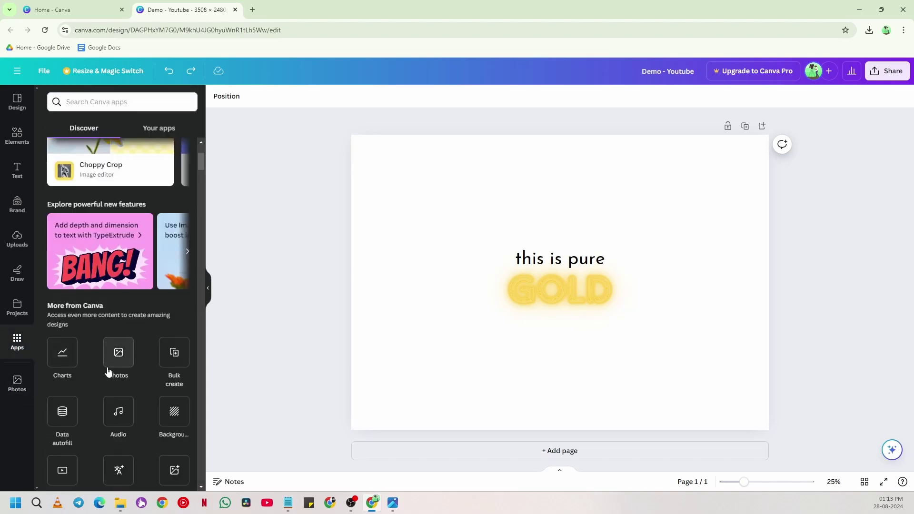
# Delete the 'this is pure GOLD' text group again and bring up the Charts app
pyautogui.moveTo(507, 211); pyautogui.dragTo(579, 307)
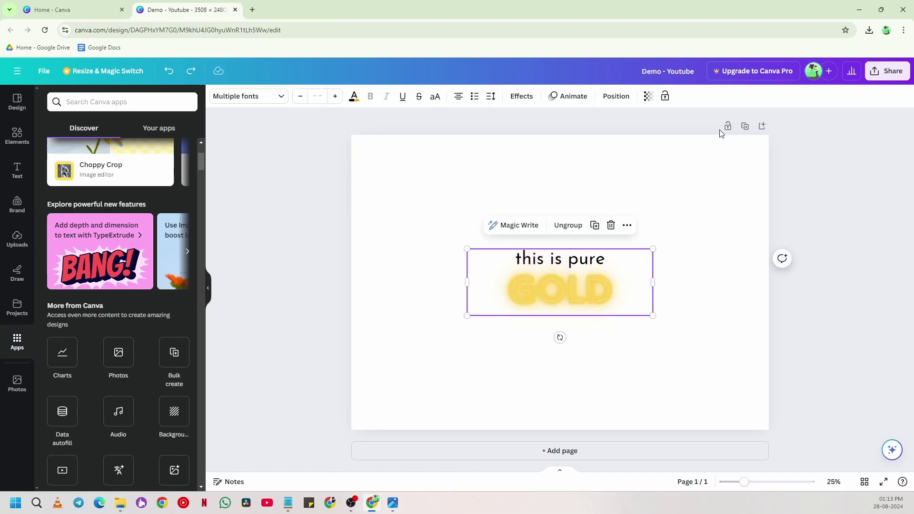
pyautogui.click(610, 227)
pyautogui.click(70, 367)
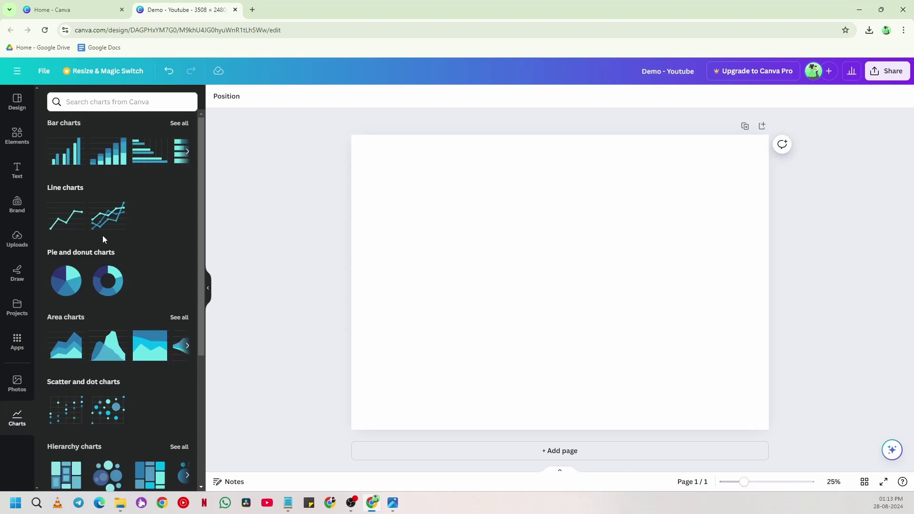
# Add a pie chart to the page, then delete it
pyautogui.click(66, 282)
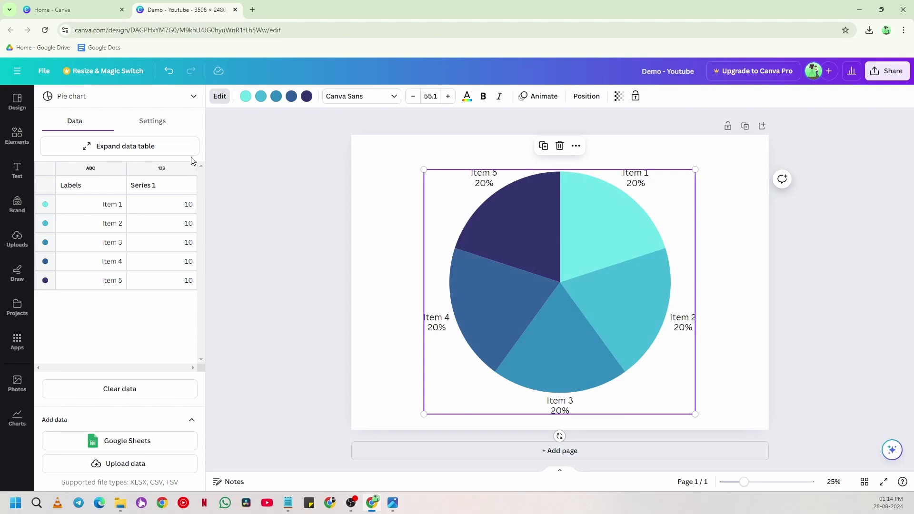
pyautogui.click(18, 418)
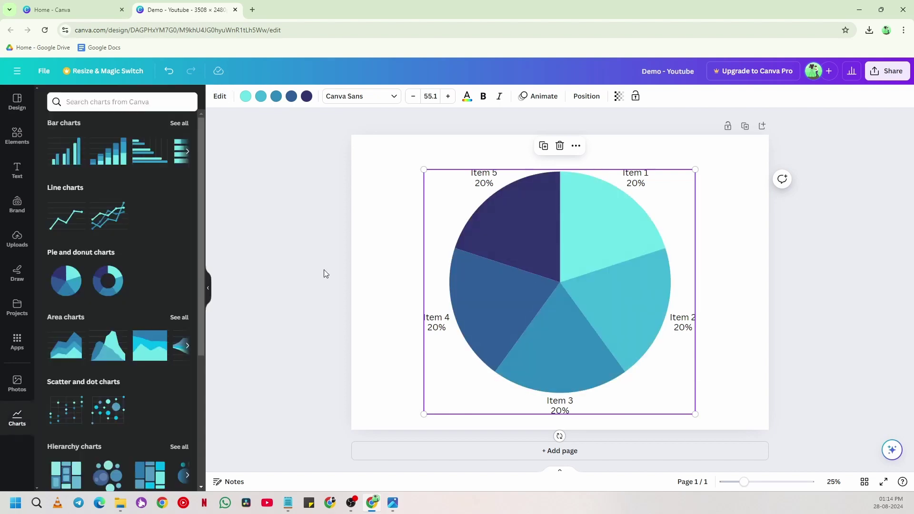
pyautogui.click(560, 145)
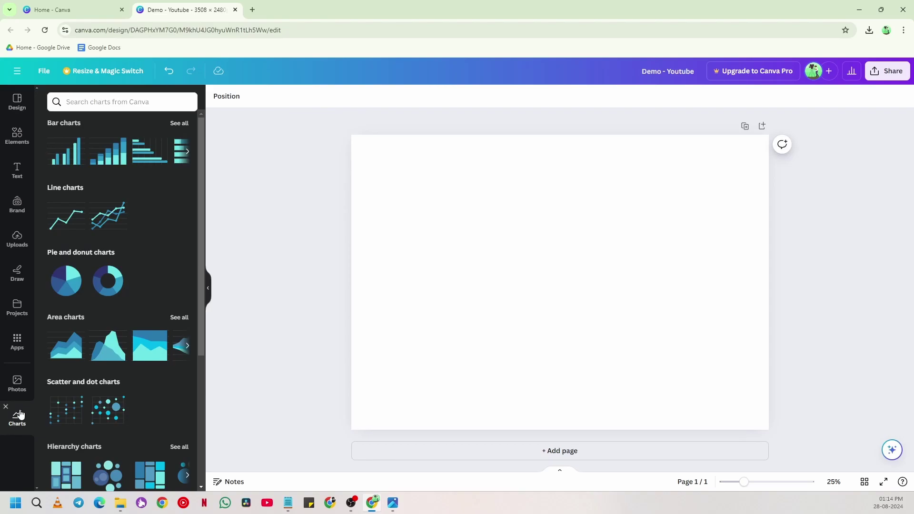
# Add and delete a donut chart, then return to Elements and duplicate the page
pyautogui.click(114, 289)
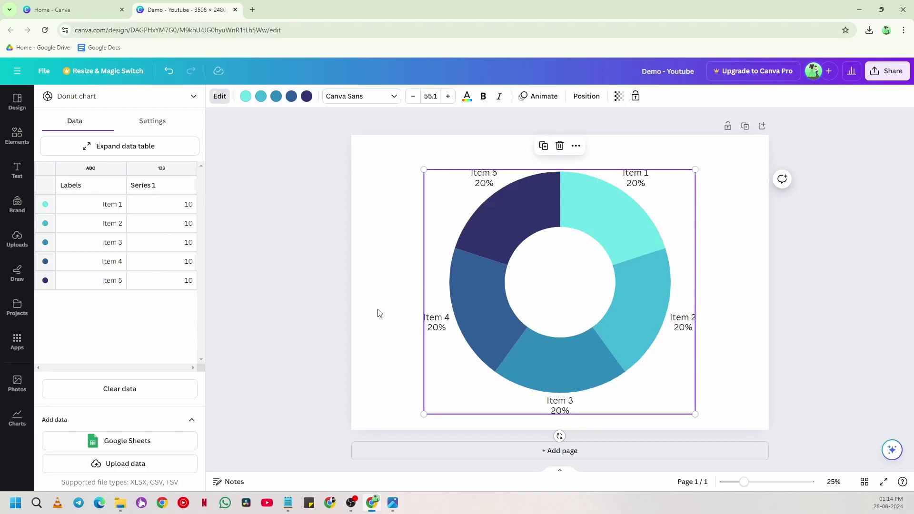
pyautogui.press('Escape')
pyautogui.click(407, 285)
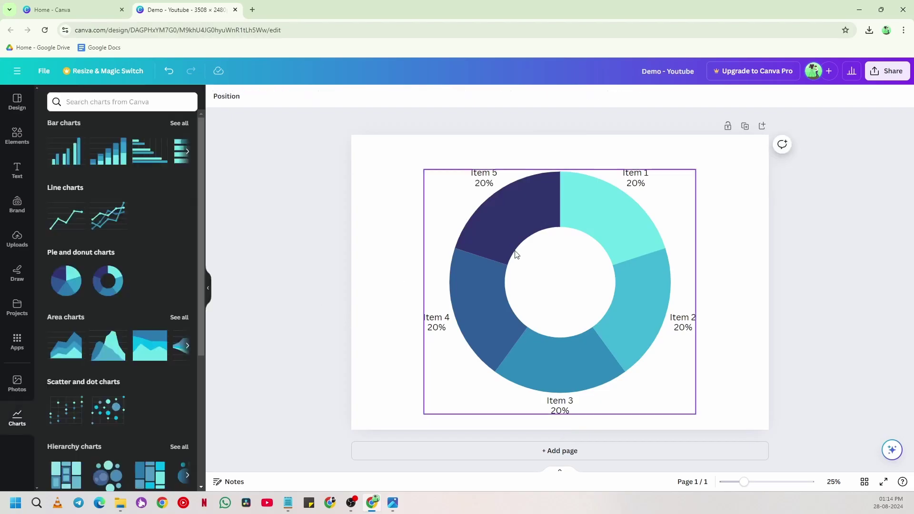
pyautogui.press('Delete')
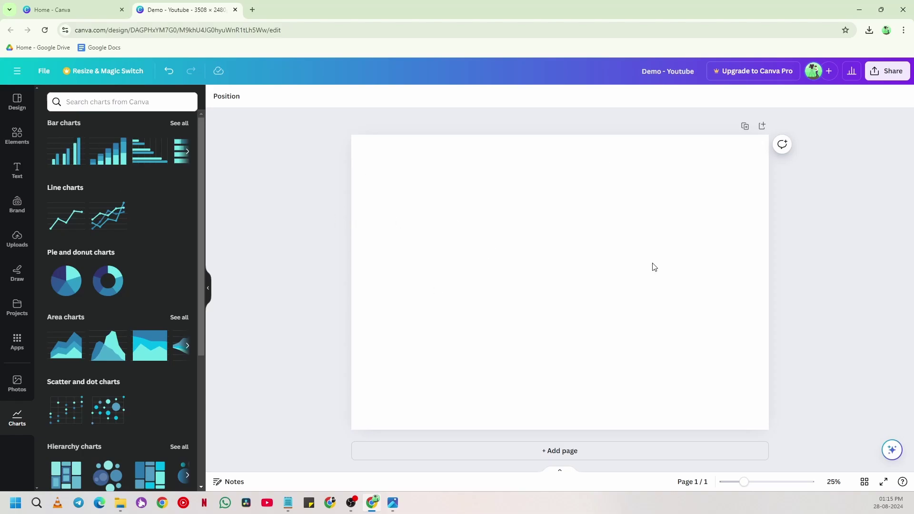
pyautogui.click(16, 135)
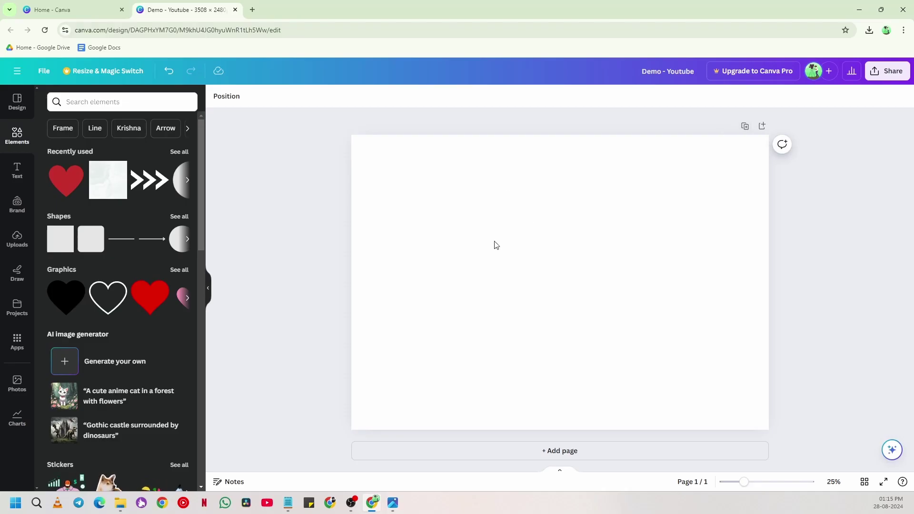
pyautogui.click(745, 126)
# Zoom out to 11%, delete the duplicated Page 2, and zoom back in on Page 1
pyautogui.moveTo(744, 483); pyautogui.dragTo(728, 492)
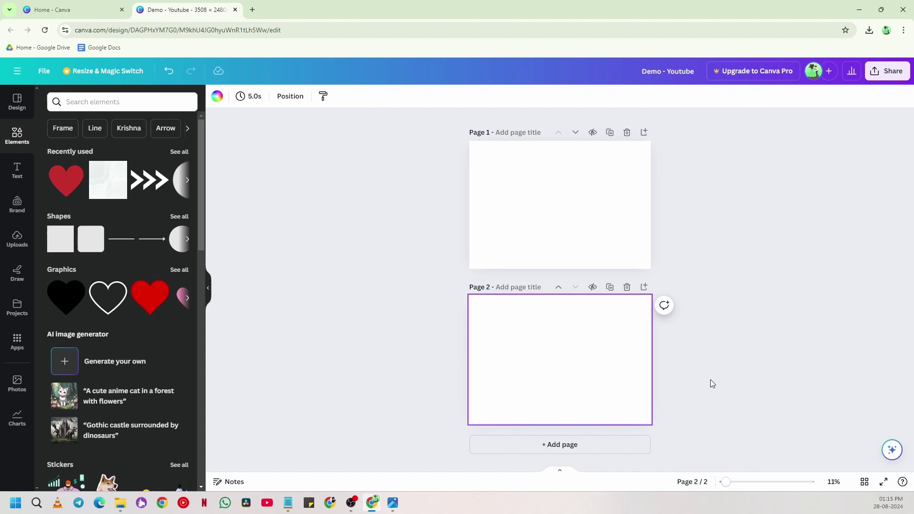
pyautogui.click(696, 366)
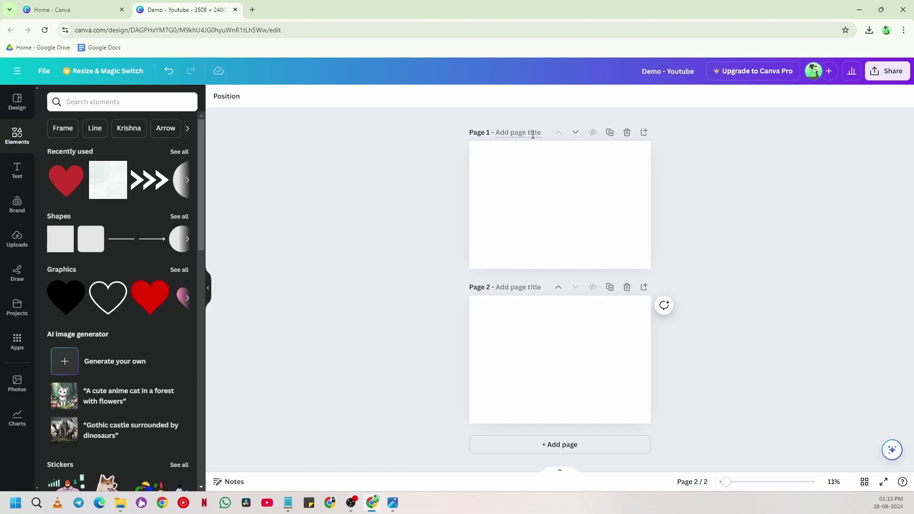
pyautogui.click(524, 288)
pyautogui.click(509, 130)
pyautogui.click(690, 179)
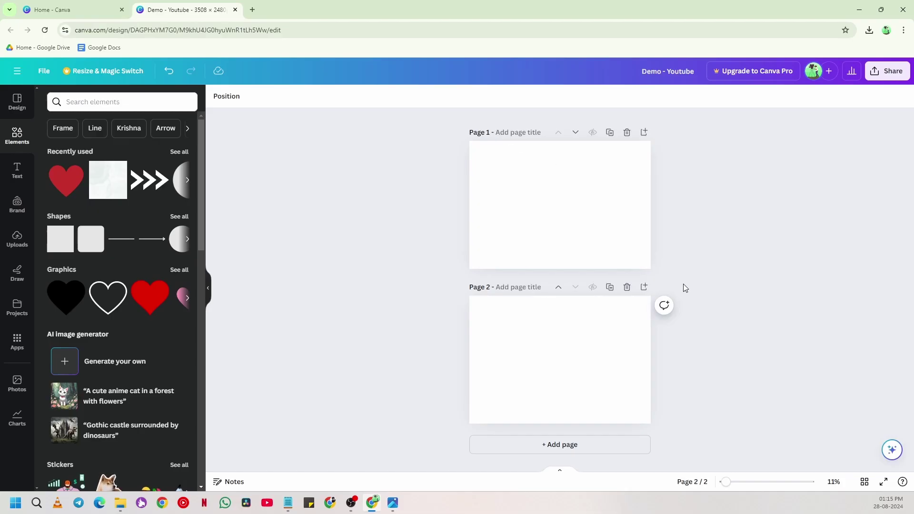
pyautogui.click(627, 288)
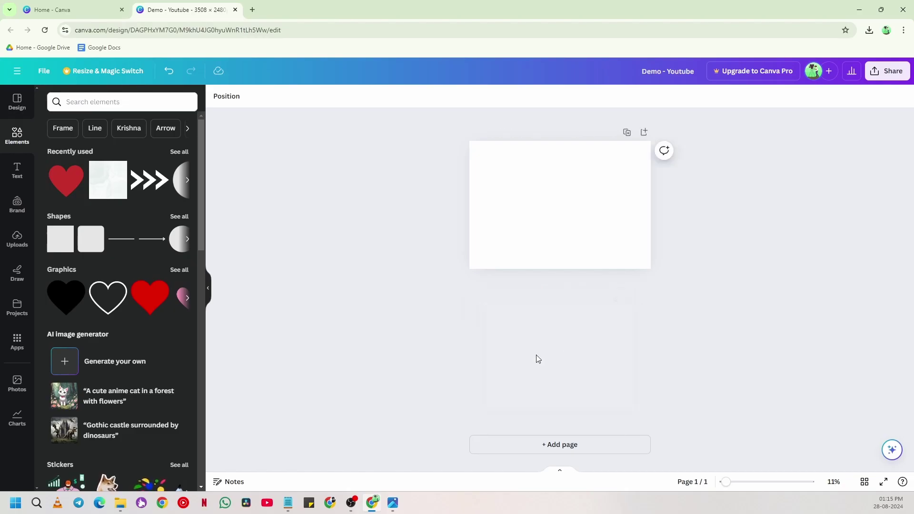
pyautogui.moveTo(727, 484); pyautogui.dragTo(743, 483)
pyautogui.click(834, 482)
pyautogui.click(832, 438)
pyautogui.click(837, 481)
pyautogui.click(835, 457)
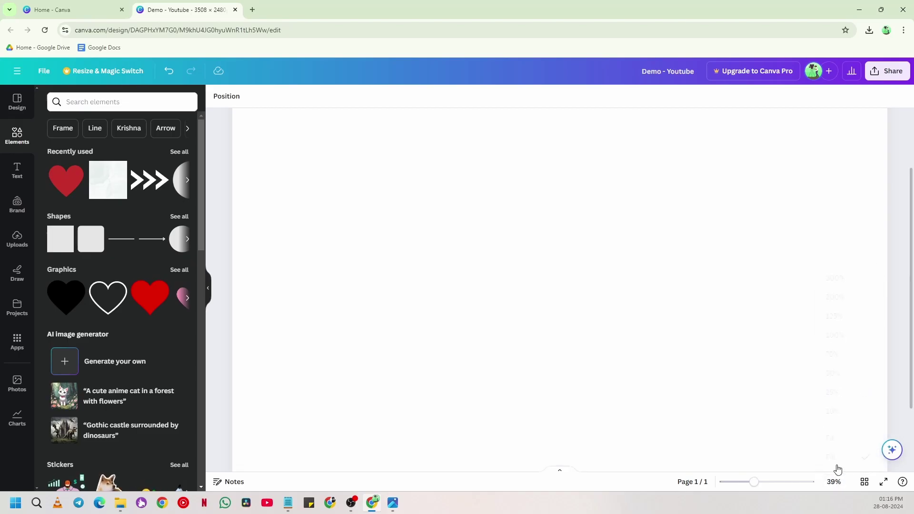
pyautogui.click(834, 482)
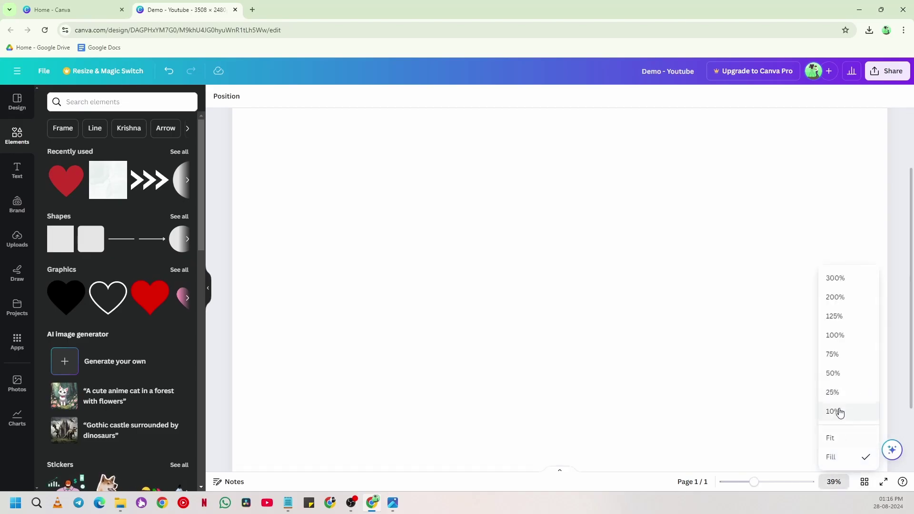
pyautogui.click(833, 374)
pyautogui.click(834, 482)
pyautogui.moveTo(758, 485); pyautogui.dragTo(742, 484)
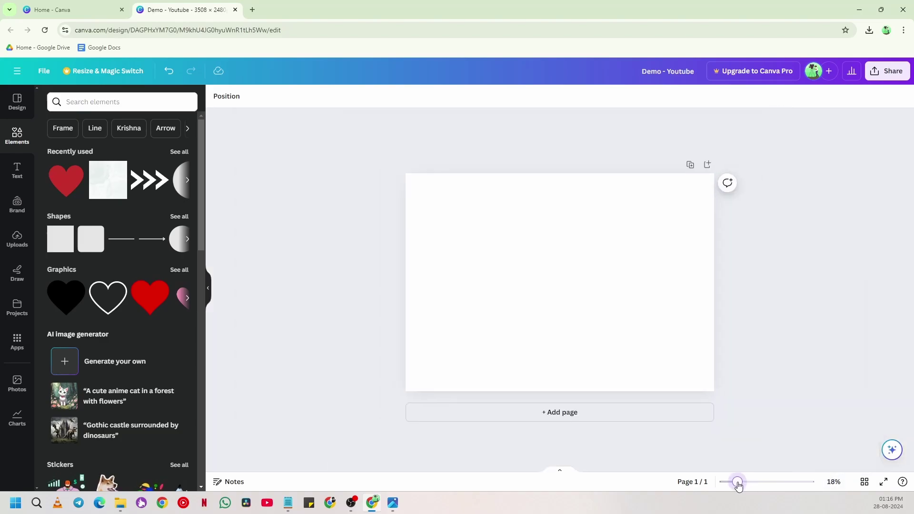
pyautogui.click(885, 483)
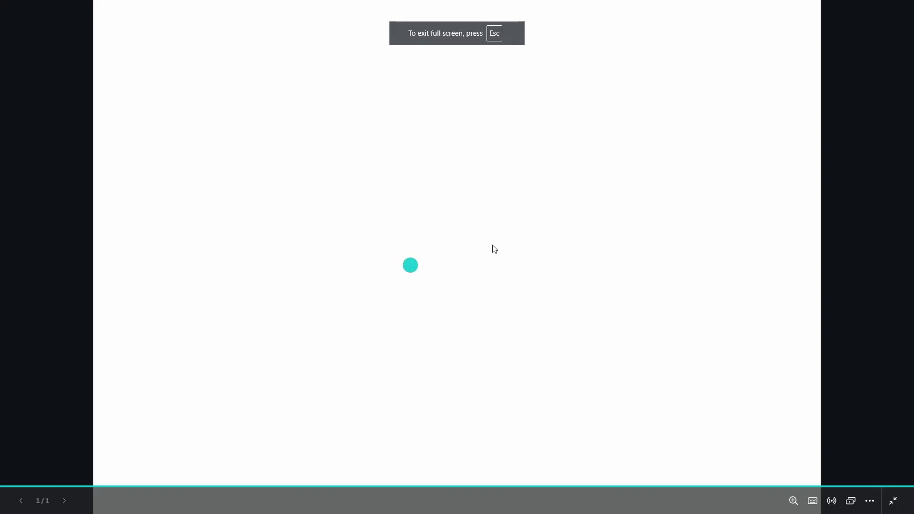
pyautogui.click(894, 501)
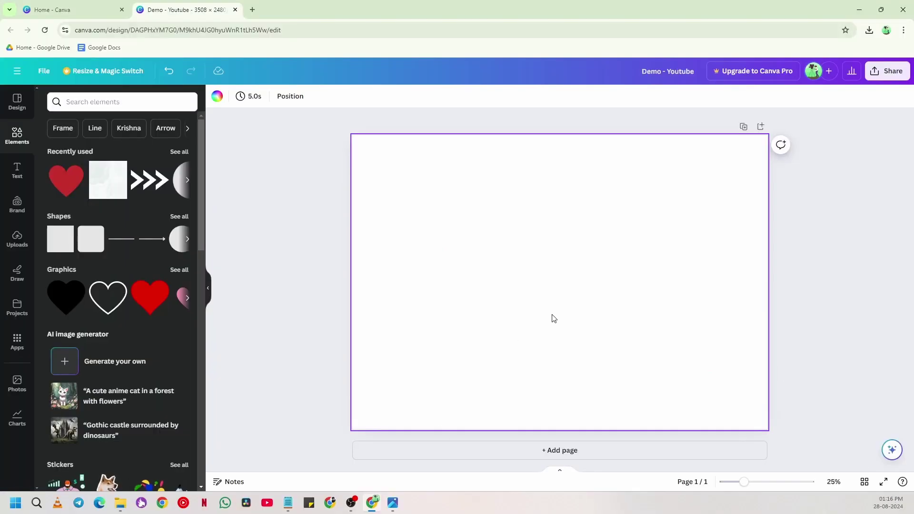
pyautogui.click(279, 265)
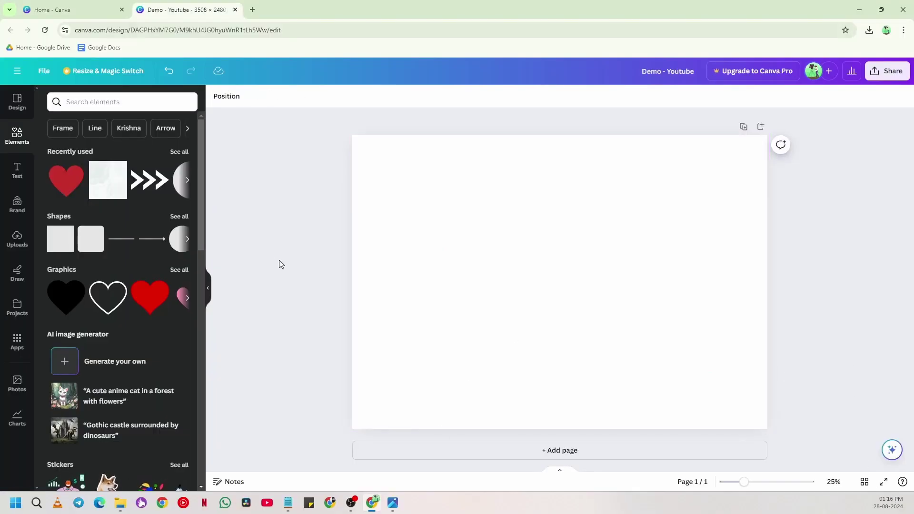
# Try purple, pink, coral and bright red solid page backgrounds
pyautogui.click(404, 209)
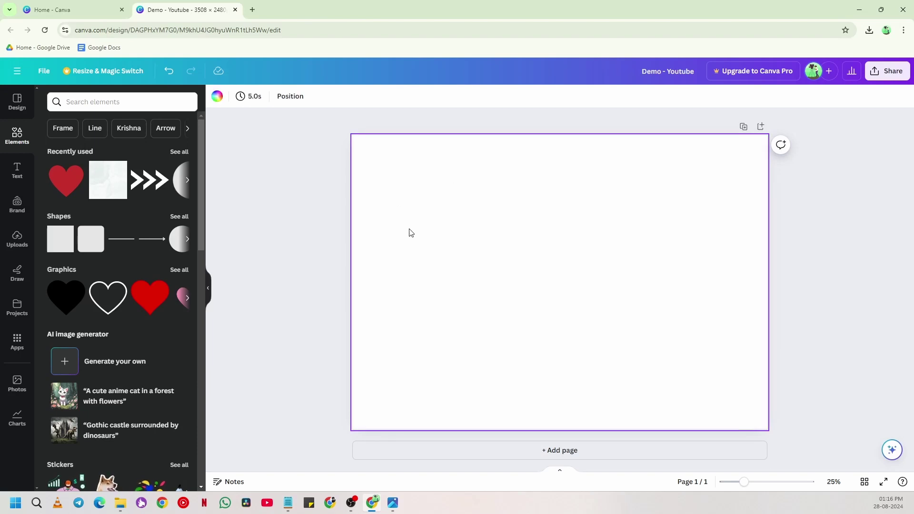
pyautogui.click(299, 205)
pyautogui.click(397, 199)
pyautogui.click(217, 97)
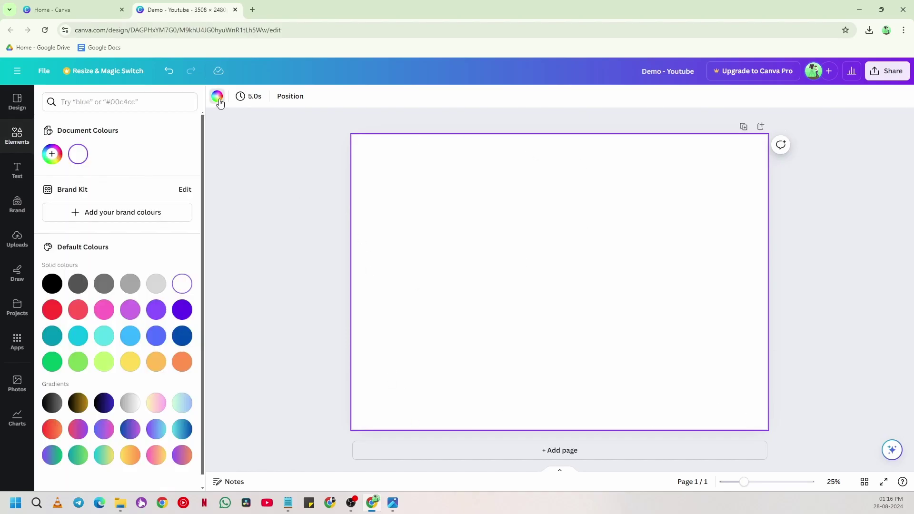
pyautogui.click(131, 310)
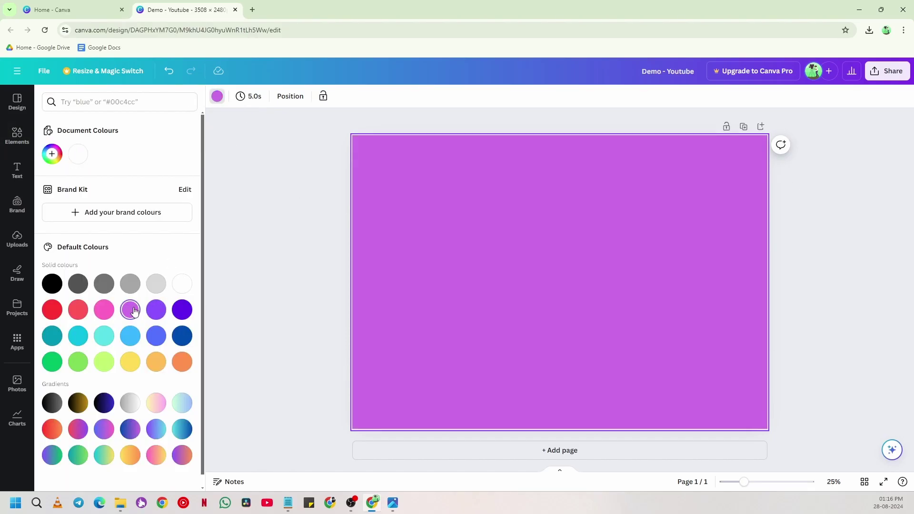
pyautogui.click(104, 311)
pyautogui.click(78, 310)
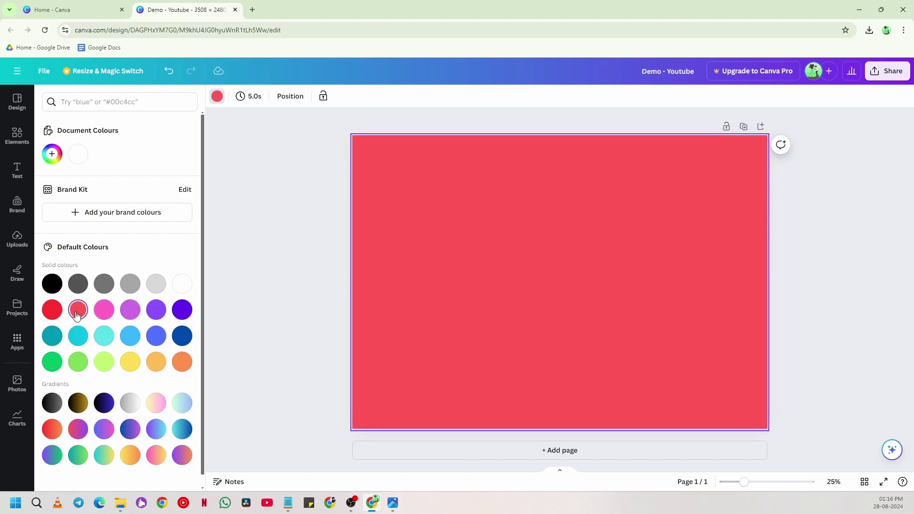
pyautogui.click(59, 313)
pyautogui.click(290, 232)
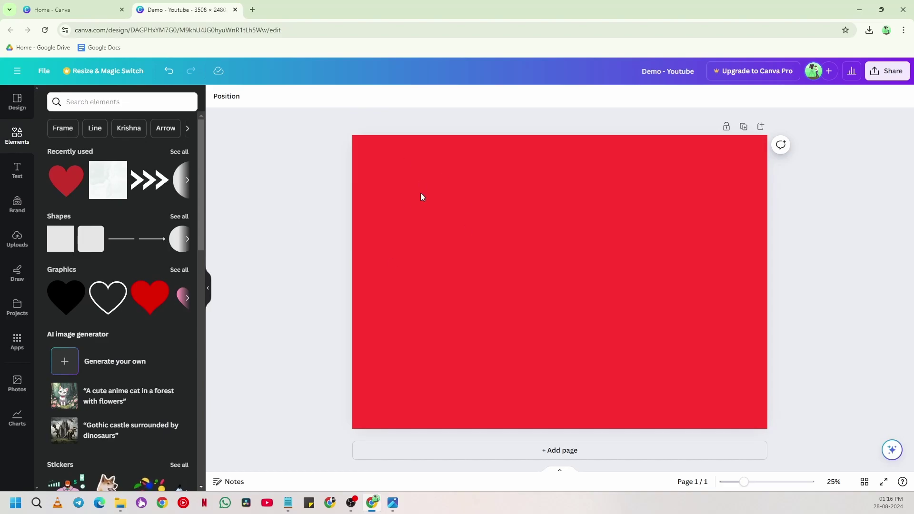
# Try yellow and a custom deep blue, then apply the black-to-blue gradient preset
pyautogui.click(404, 207)
pyautogui.click(217, 96)
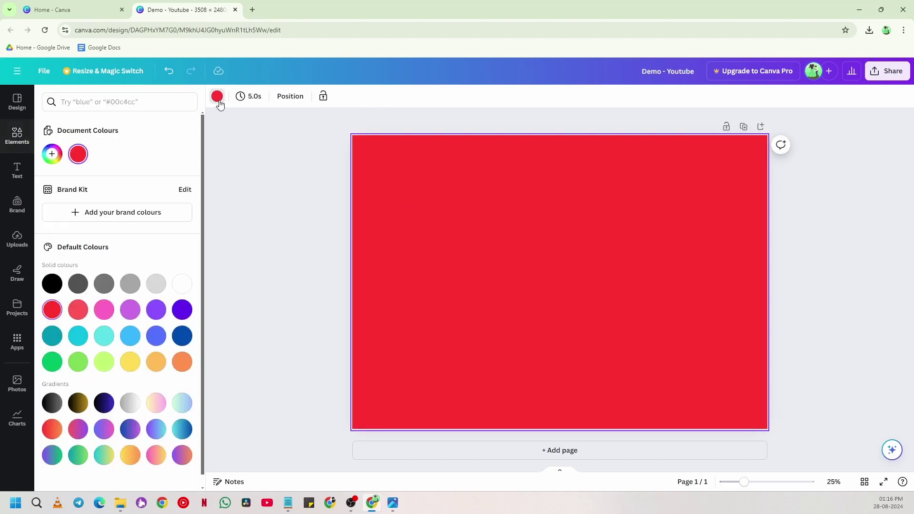
pyautogui.click(131, 365)
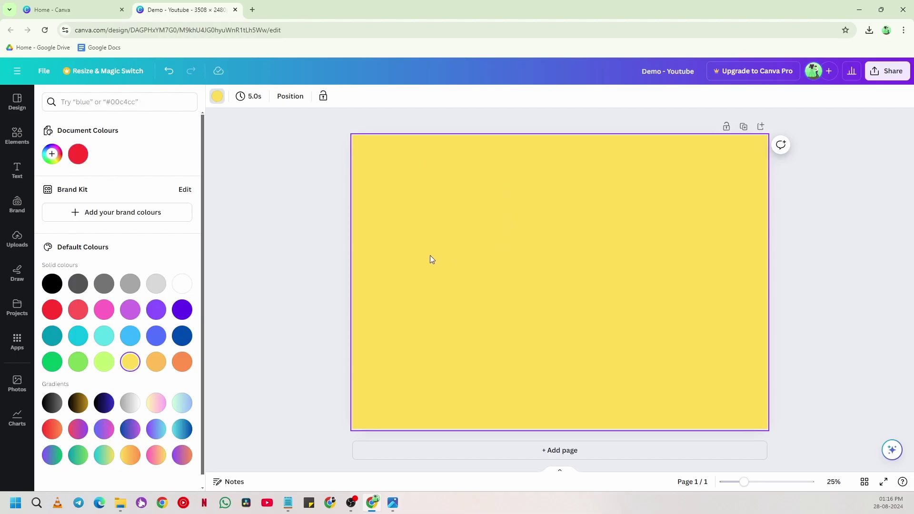
pyautogui.click(52, 154)
pyautogui.click(140, 258)
pyautogui.moveTo(150, 230)
pyautogui.mouseDown()
pyautogui.moveTo(90, 215)
pyautogui.moveTo(151, 210)
pyautogui.moveTo(143, 229)
pyautogui.moveTo(157, 222)
pyautogui.mouseUp()
pyautogui.click(151, 143)
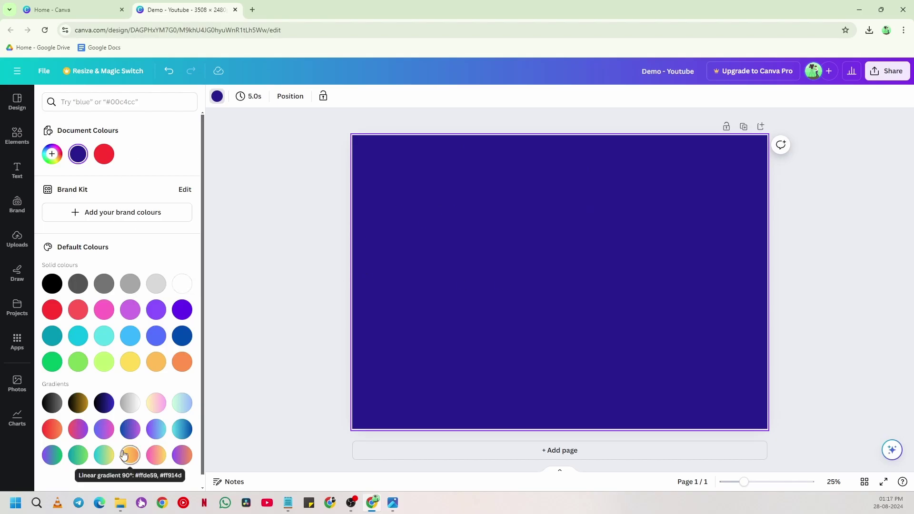
pyautogui.click(104, 404)
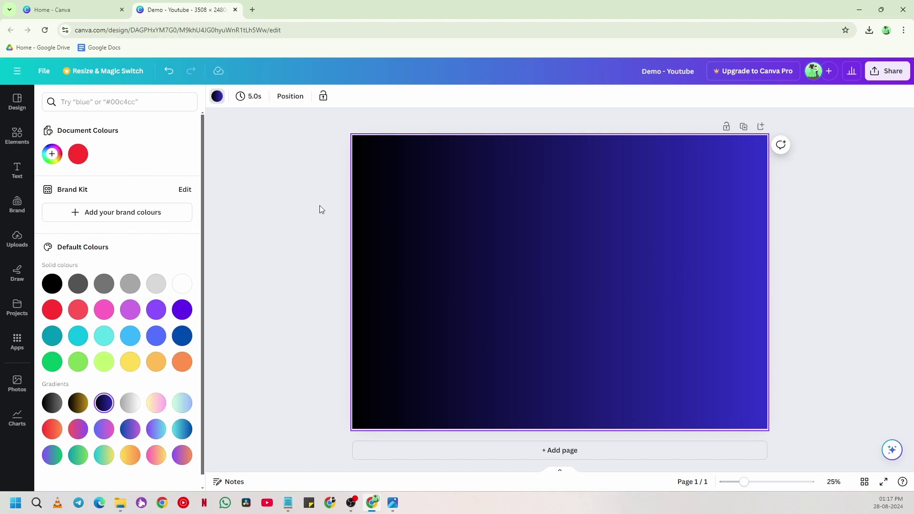
pyautogui.click(468, 227)
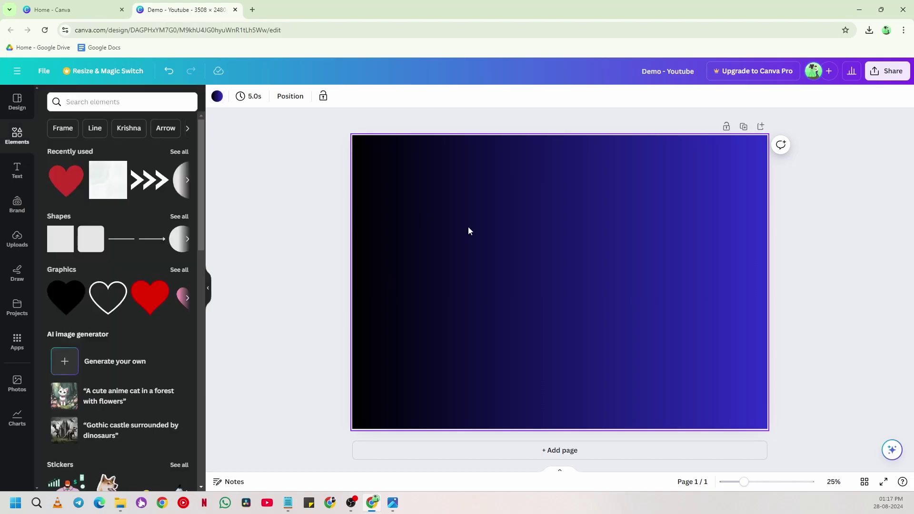
# Open the gradient background editor, briefly trying solid before returning to gradient
pyautogui.click(218, 97)
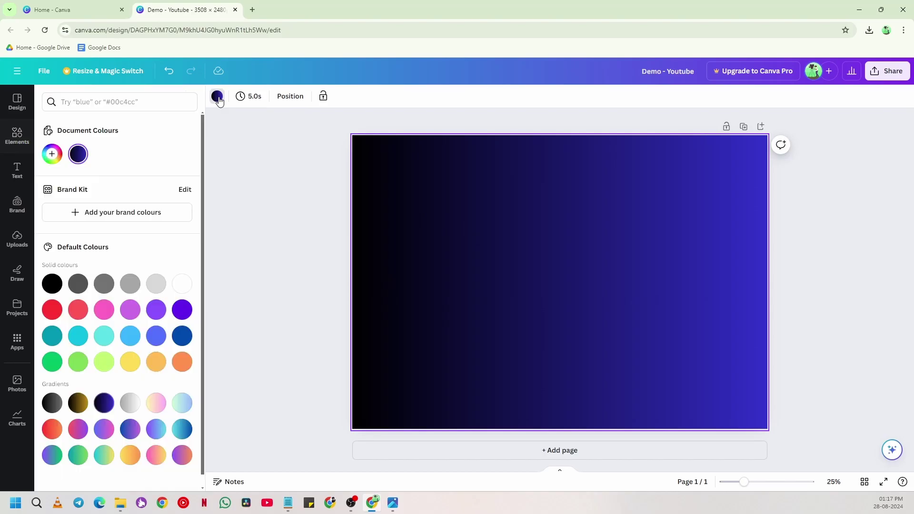
pyautogui.click(78, 156)
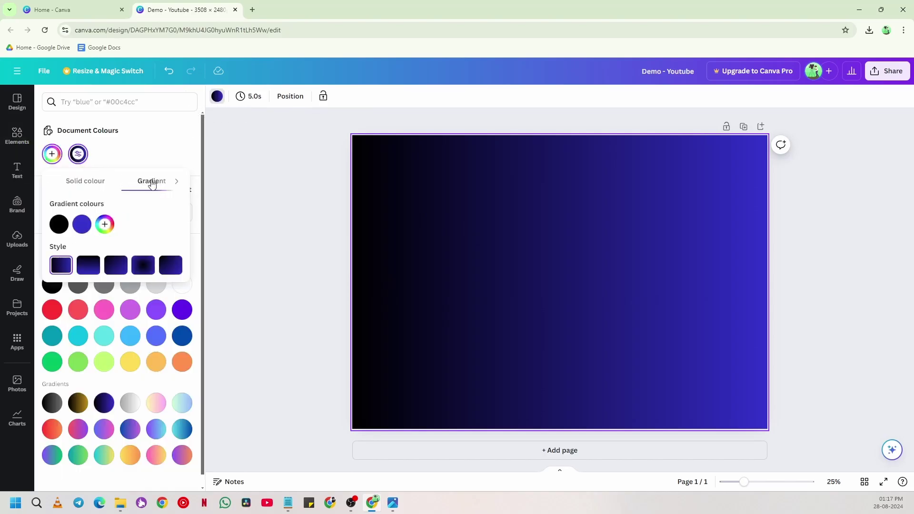
pyautogui.click(101, 184)
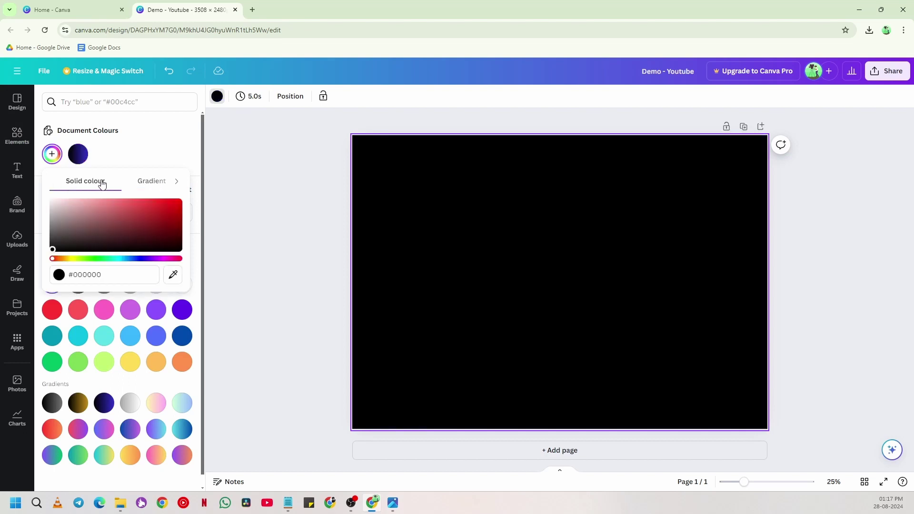
pyautogui.click(154, 186)
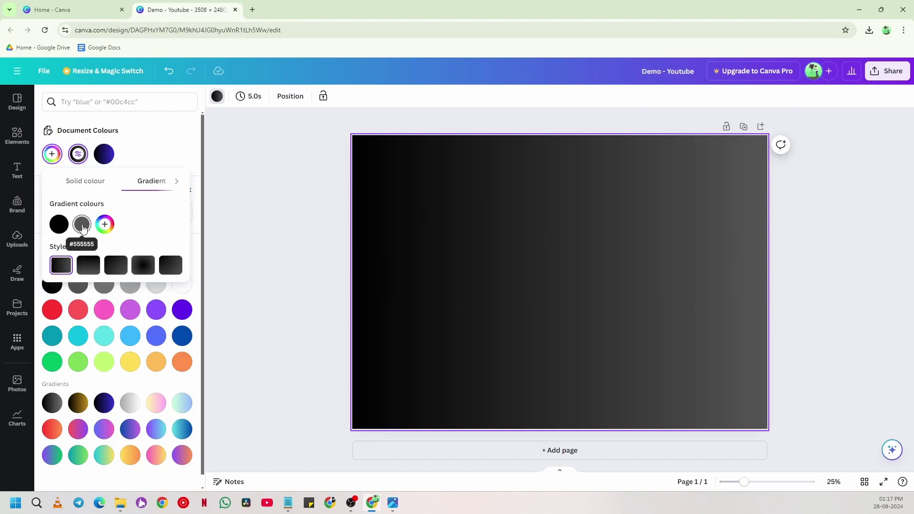
# Set the first gradient stop to red and the second to violet #6524DF
pyautogui.click(58, 226)
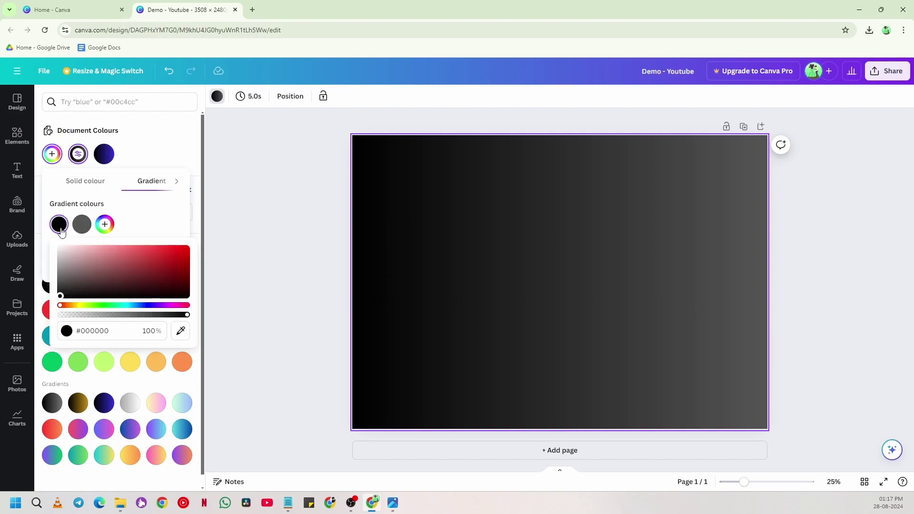
pyautogui.click(143, 268)
pyautogui.click(158, 253)
pyautogui.click(82, 224)
pyautogui.moveTo(183, 305)
pyautogui.mouseDown()
pyautogui.moveTo(175, 305)
pyautogui.moveTo(199, 306)
pyautogui.mouseUp()
pyautogui.click(202, 270)
pyautogui.click(196, 253)
pyautogui.moveTo(197, 253); pyautogui.dragTo(102, 273)
pyautogui.click(127, 305)
pyautogui.moveTo(164, 268); pyautogui.dragTo(192, 252)
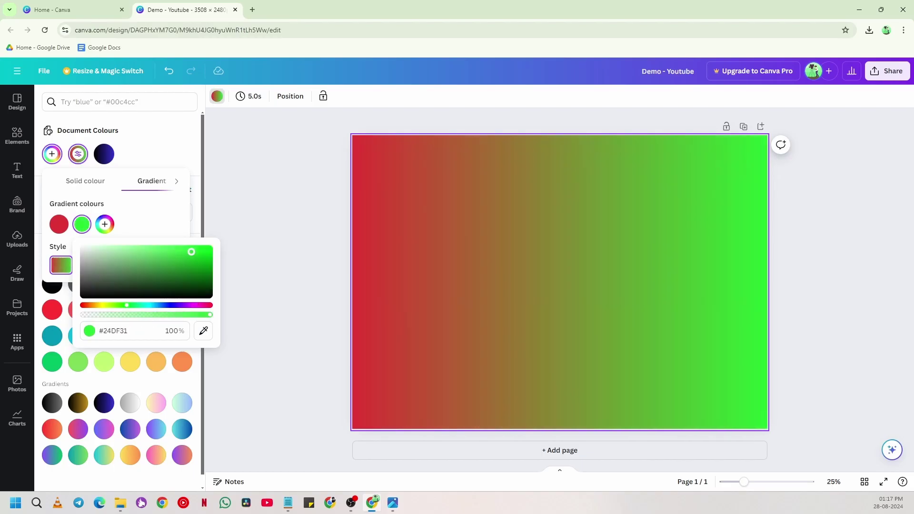
pyautogui.click(175, 305)
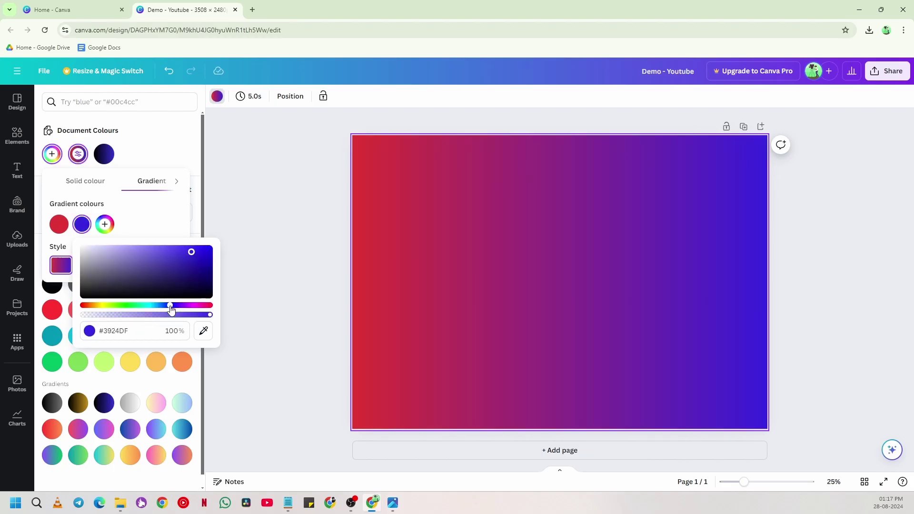
pyautogui.click(115, 204)
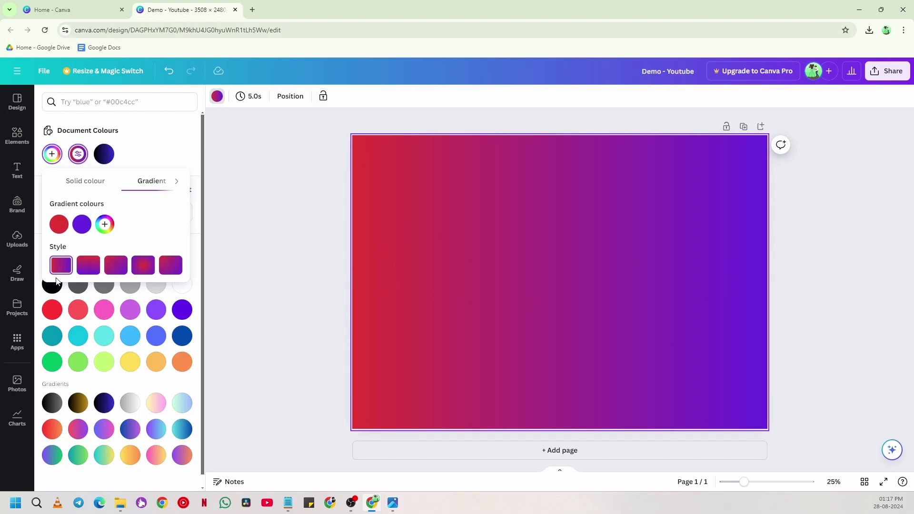
# Try vertical, diagonal and radial styles, settling on diagonal from the top-left
pyautogui.click(87, 269)
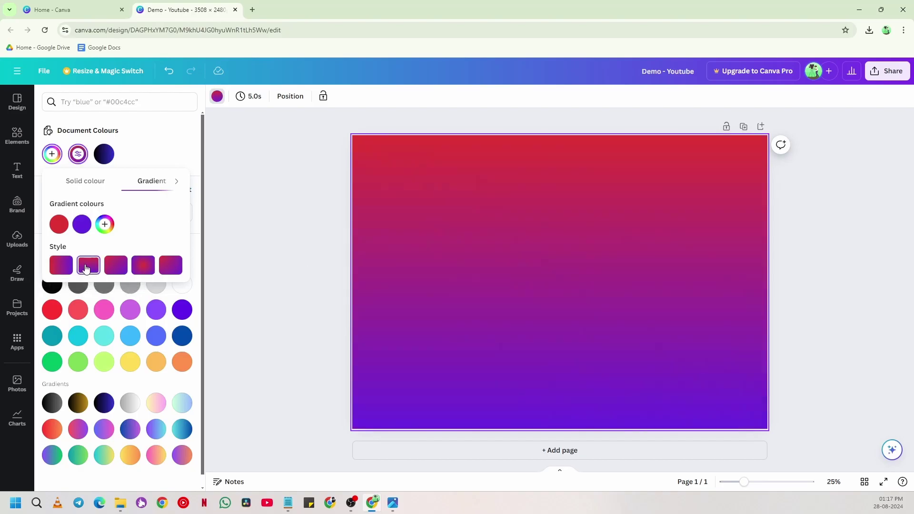
pyautogui.click(118, 269)
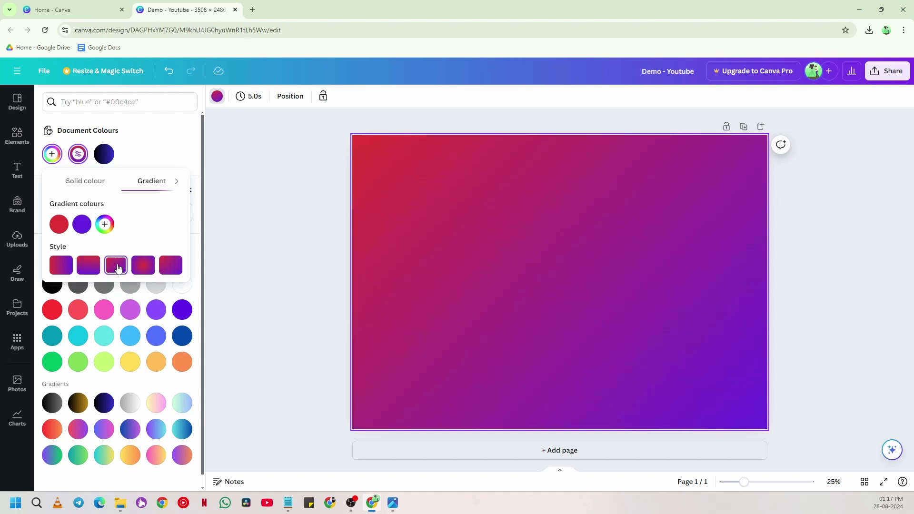
pyautogui.click(143, 268)
pyautogui.click(175, 273)
pyautogui.click(157, 151)
# Switch the page background to solid red and darken it
pyautogui.click(78, 154)
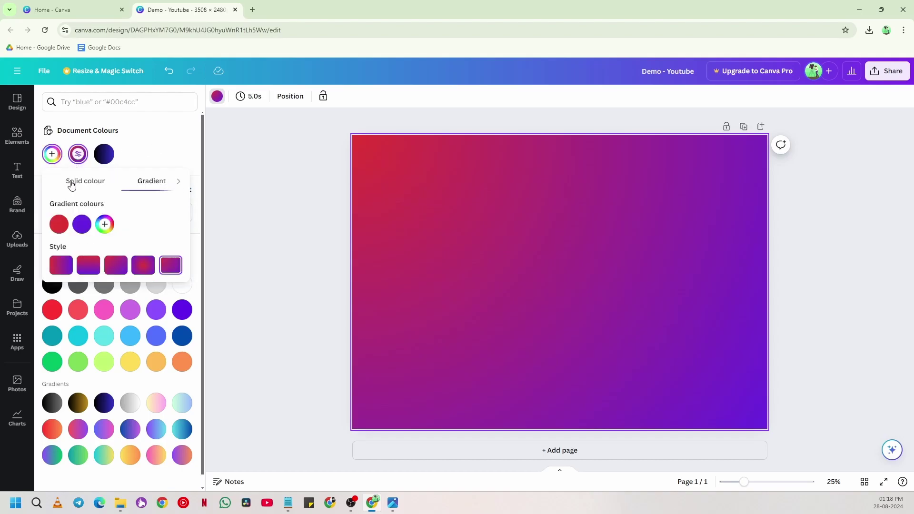
pyautogui.click(73, 183)
pyautogui.click(173, 208)
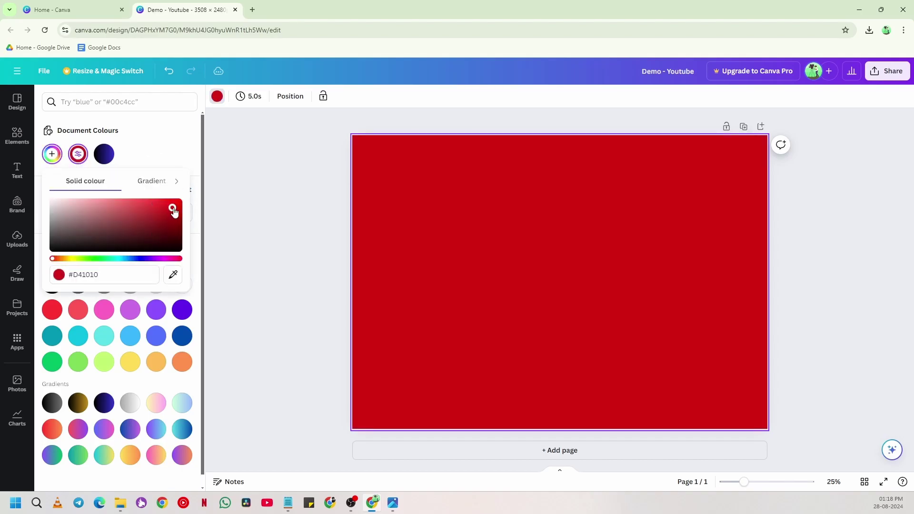
pyautogui.click(311, 184)
pyautogui.click(296, 187)
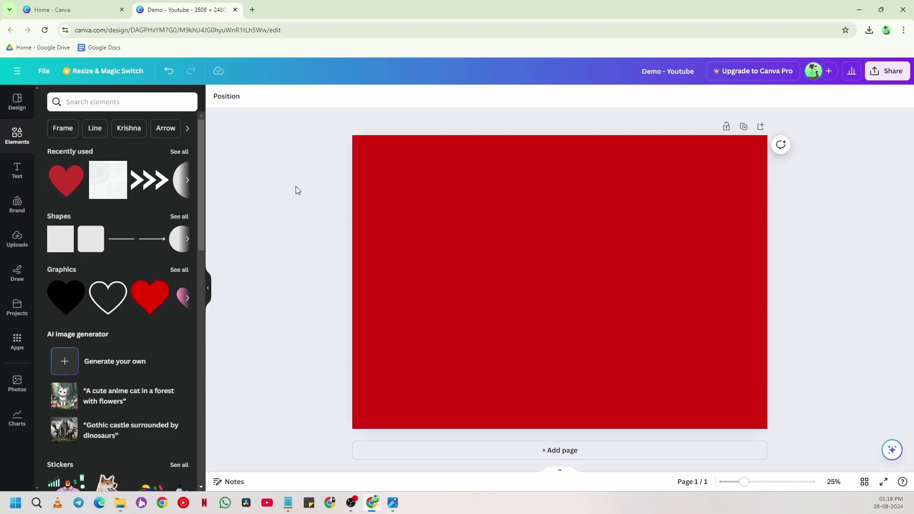
# Undo back to the red-purple gradient, then redo to the solid red
pyautogui.click(169, 72)
pyautogui.click(169, 72)
pyautogui.click(170, 73)
pyautogui.click(169, 72)
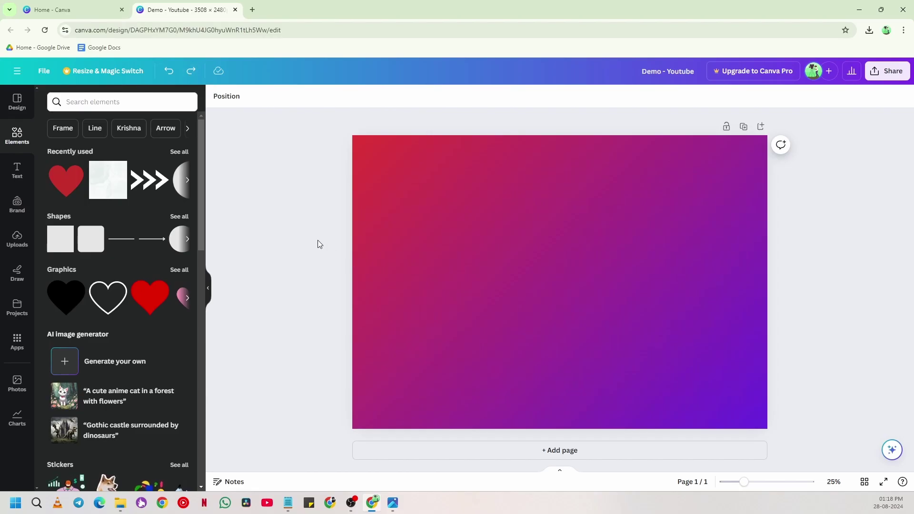
pyautogui.hotkey('ctrl', 'shift', 'z')
pyautogui.hotkey('ctrl', 'shift', 'z')
pyautogui.hotkey('ctrl', 'shift', 'z')
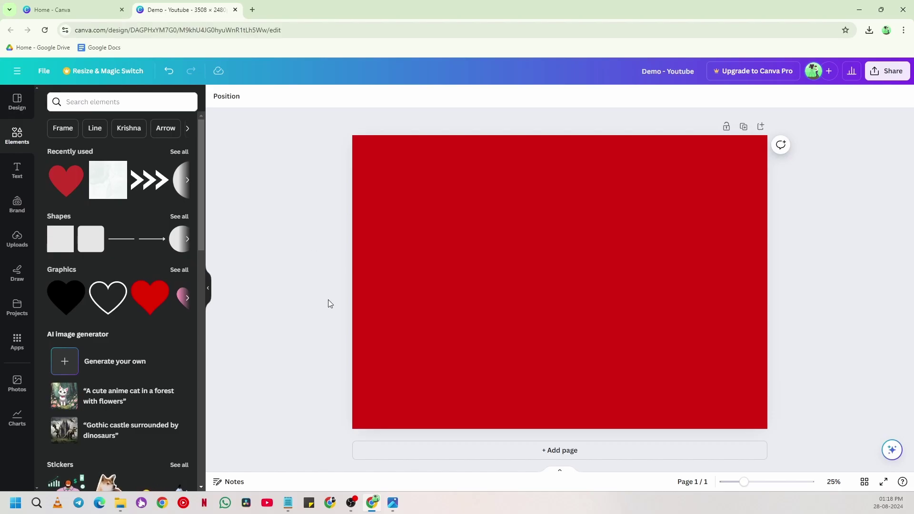
# Set the page background to white
pyautogui.click(408, 202)
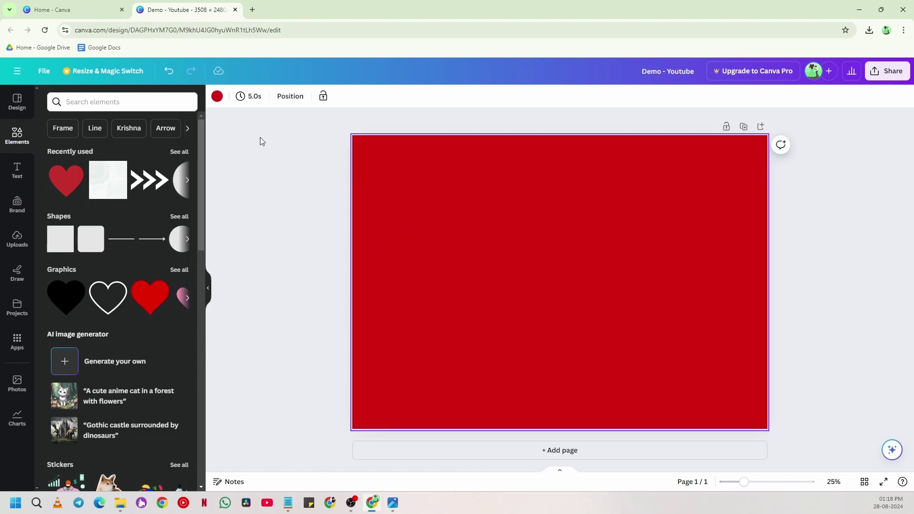
pyautogui.click(216, 97)
pyautogui.click(182, 286)
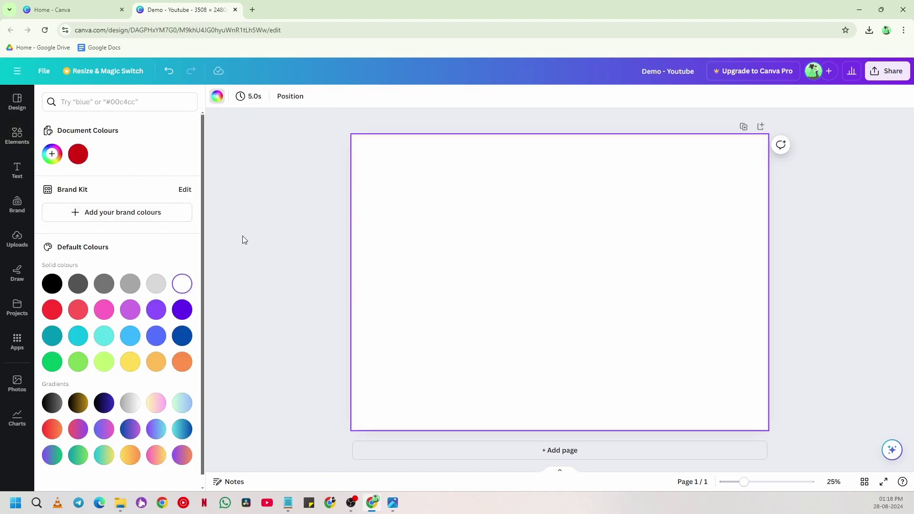
pyautogui.click(243, 237)
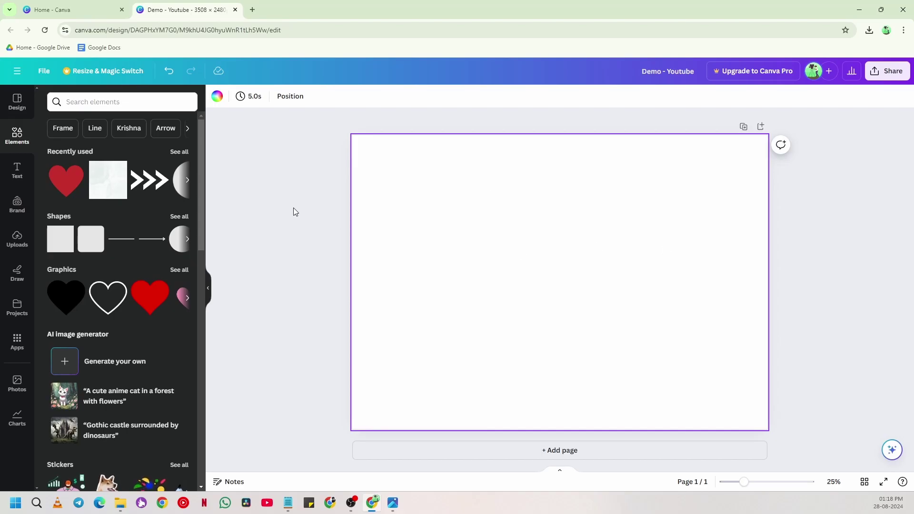
# Add an 'Add a heading' text box and centre it on the page with the snap guides
pyautogui.click(18, 176)
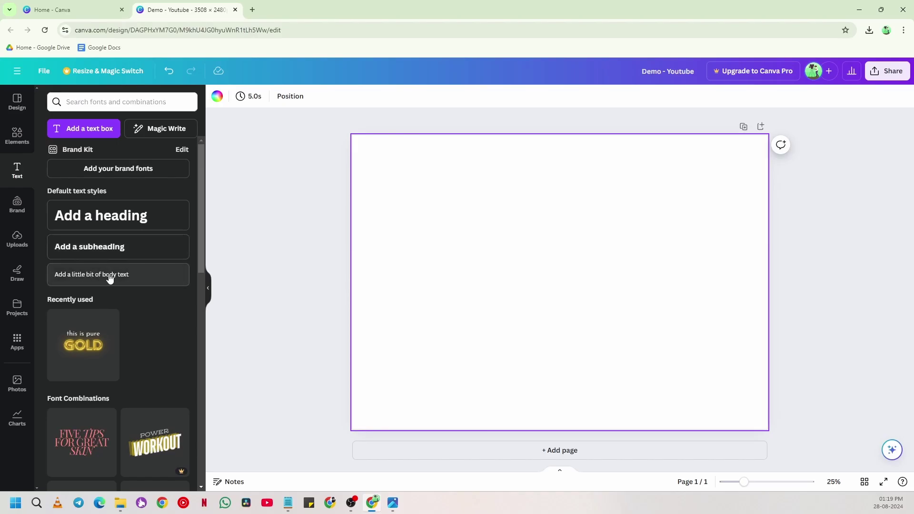
pyautogui.click(119, 224)
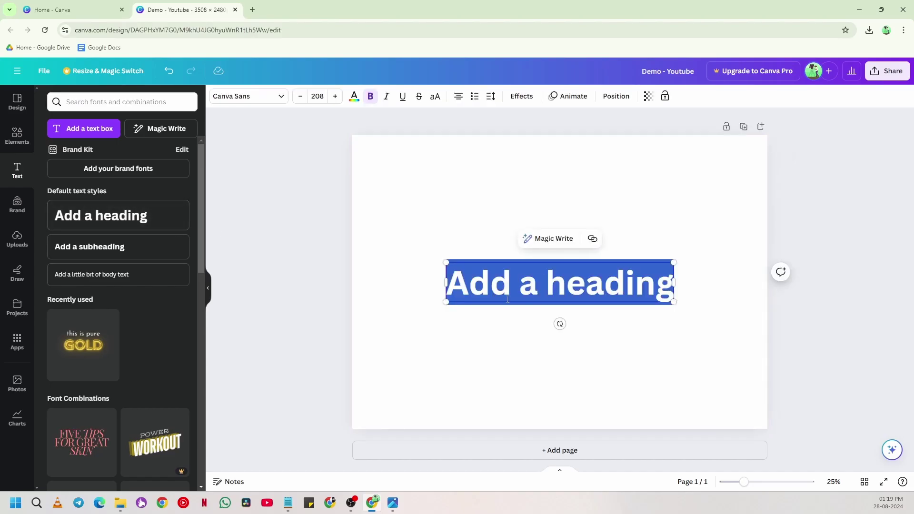
pyautogui.click(627, 340)
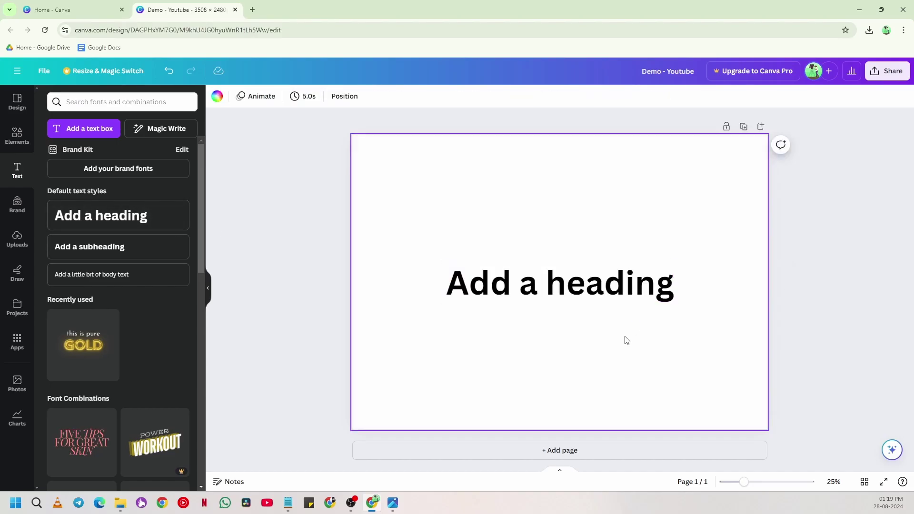
pyautogui.moveTo(619, 292); pyautogui.dragTo(578, 290)
pyautogui.click(464, 161)
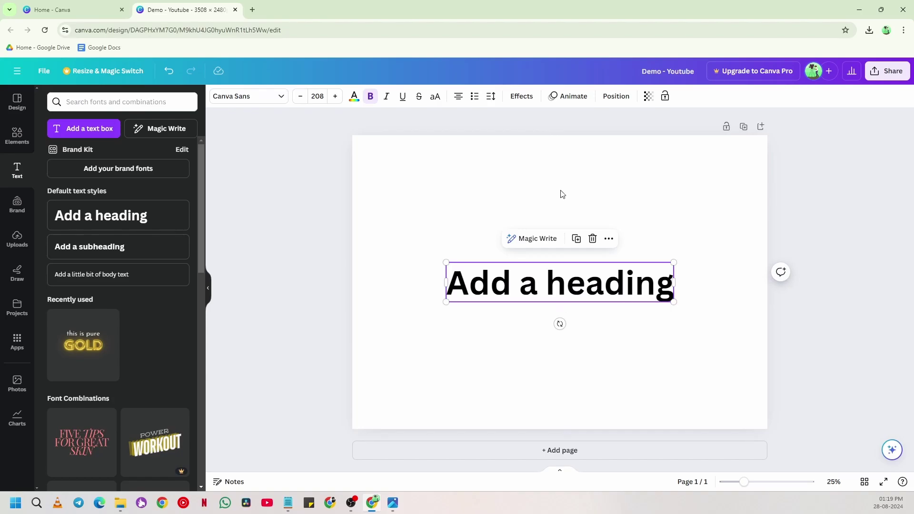
pyautogui.moveTo(566, 286); pyautogui.dragTo(565, 286)
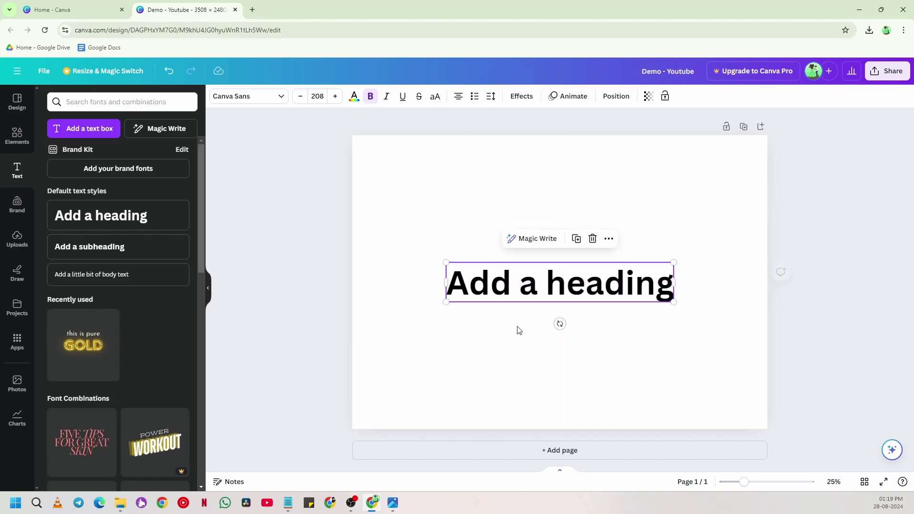
pyautogui.click(513, 199)
pyautogui.click(295, 299)
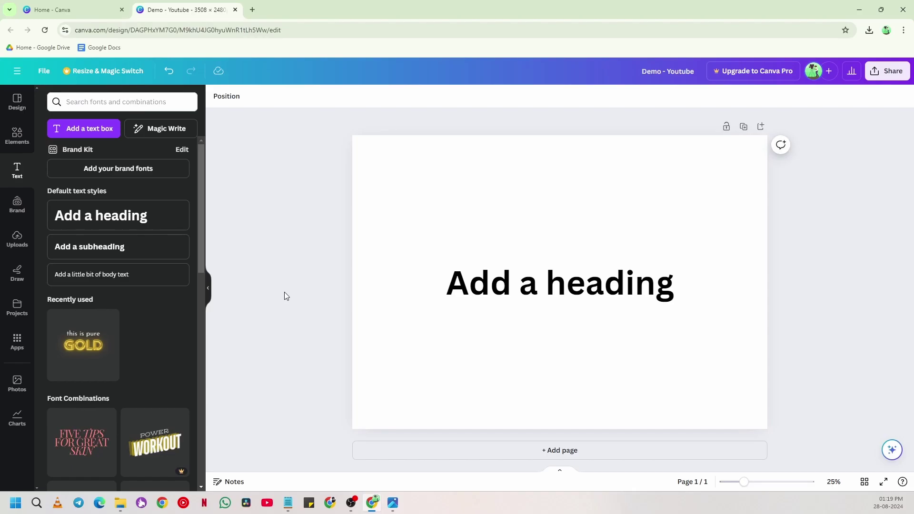
# Turn on rulers and guides from File > Settings
pyautogui.click(42, 76)
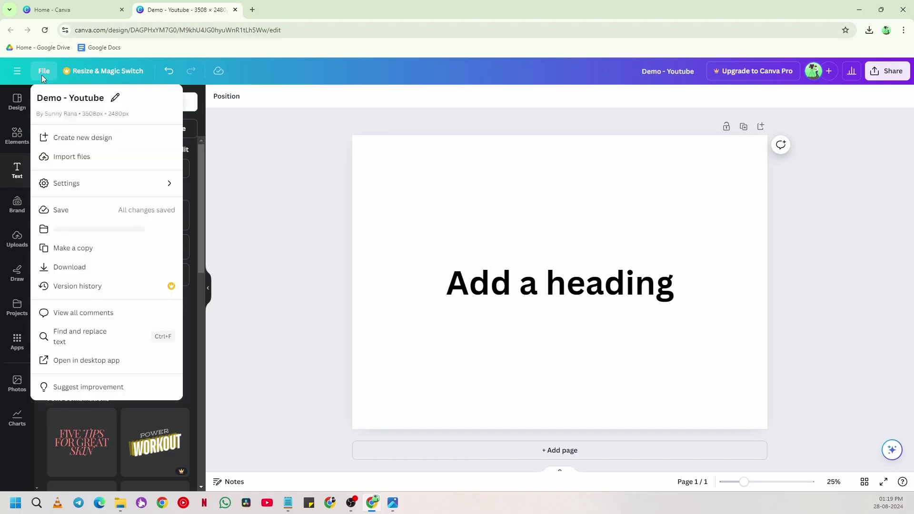
pyautogui.moveTo(97, 190)
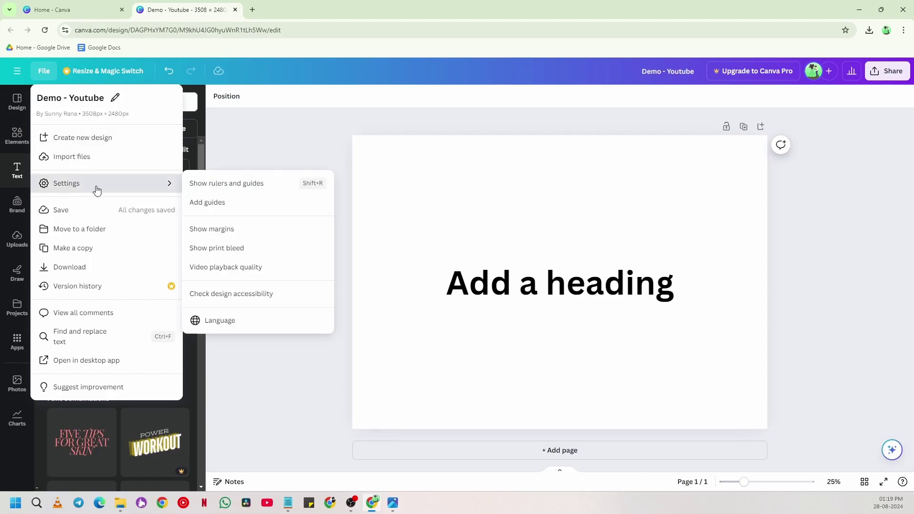
pyautogui.click(222, 190)
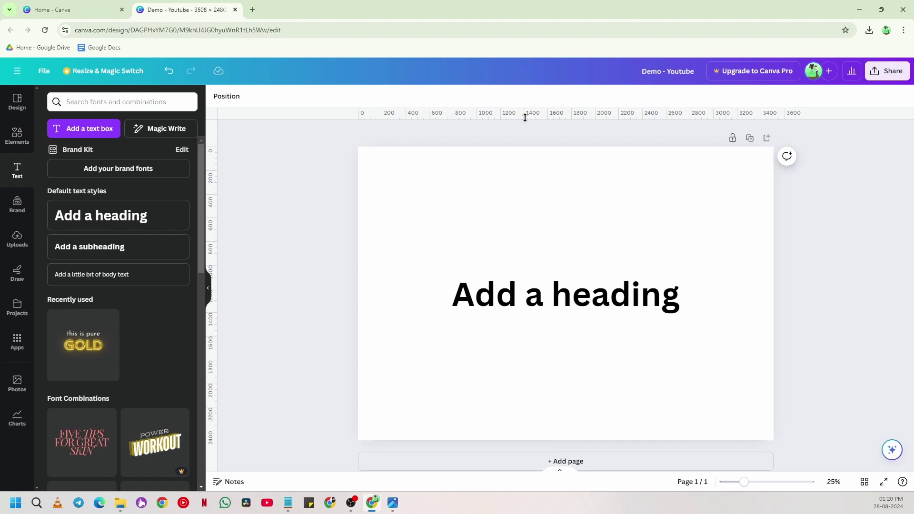
# Pull a horizontal guide onto the page and move the heading up-left toward it
pyautogui.moveTo(582, 298)
pyautogui.mouseDown()
pyautogui.moveTo(547, 294)
pyautogui.moveTo(590, 298)
pyautogui.moveTo(581, 296)
pyautogui.mouseUp()
pyautogui.click(486, 116)
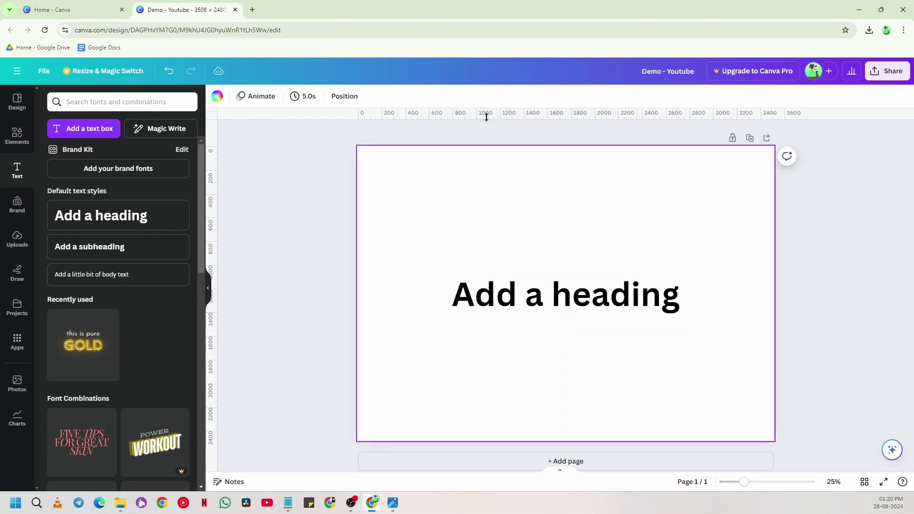
pyautogui.moveTo(525, 116); pyautogui.dragTo(533, 254)
pyautogui.click(425, 203)
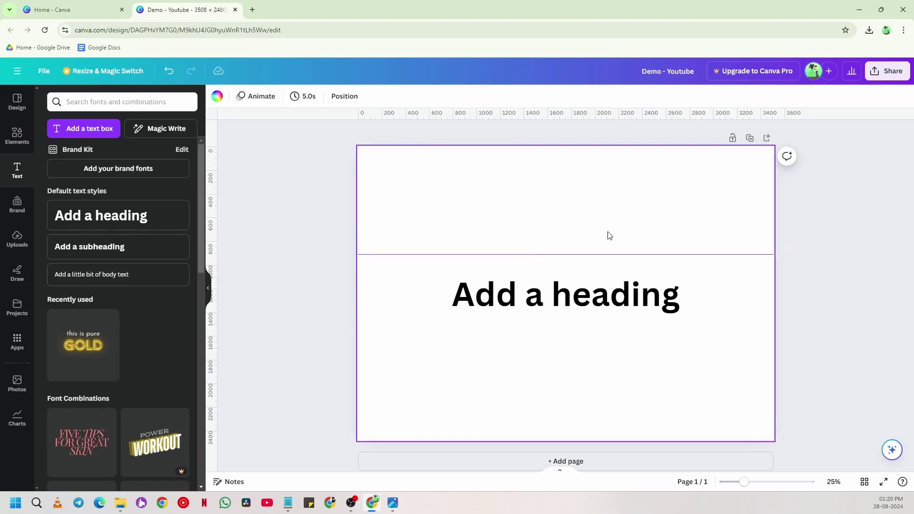
pyautogui.moveTo(576, 295); pyautogui.dragTo(516, 236)
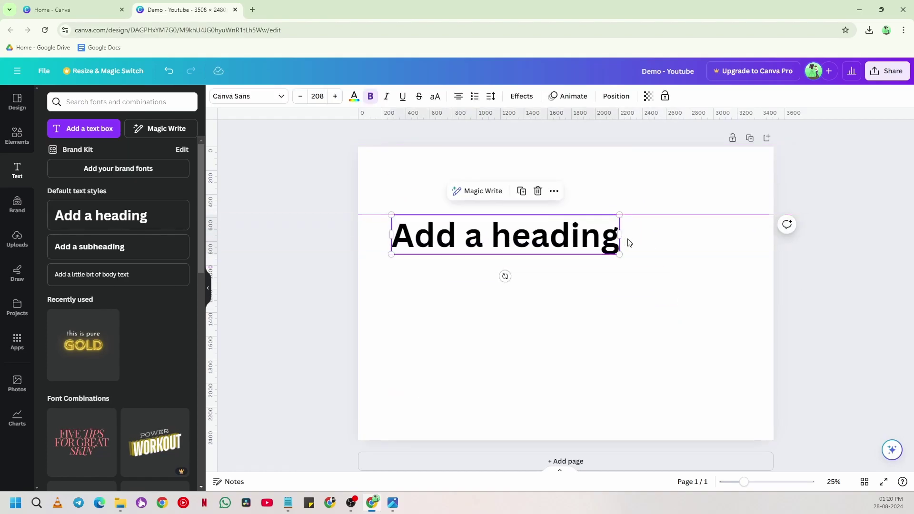
pyautogui.moveTo(653, 215); pyautogui.dragTo(649, 254)
# Shrink the heading by its corner and align the guide just beneath it
pyautogui.click(640, 186)
pyautogui.click(560, 225)
pyautogui.moveTo(619, 216); pyautogui.dragTo(524, 232)
pyautogui.click(547, 309)
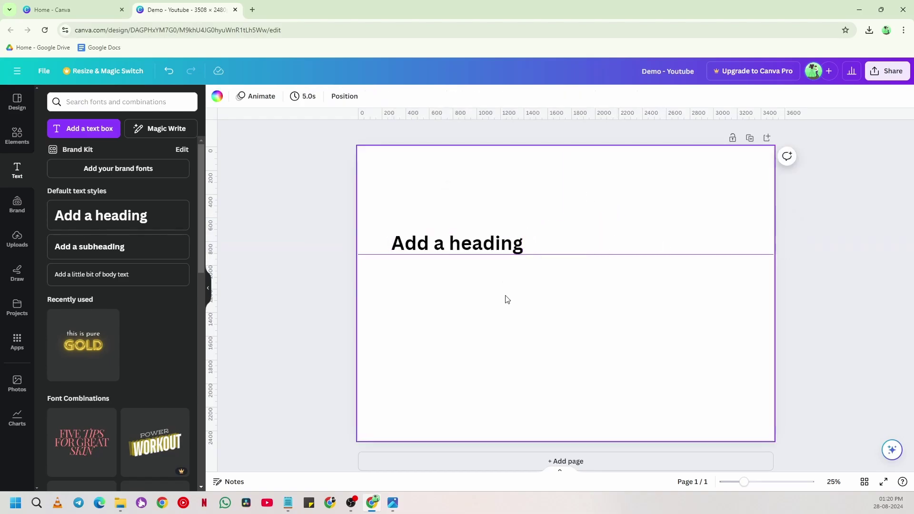
pyautogui.moveTo(683, 253); pyautogui.dragTo(680, 250)
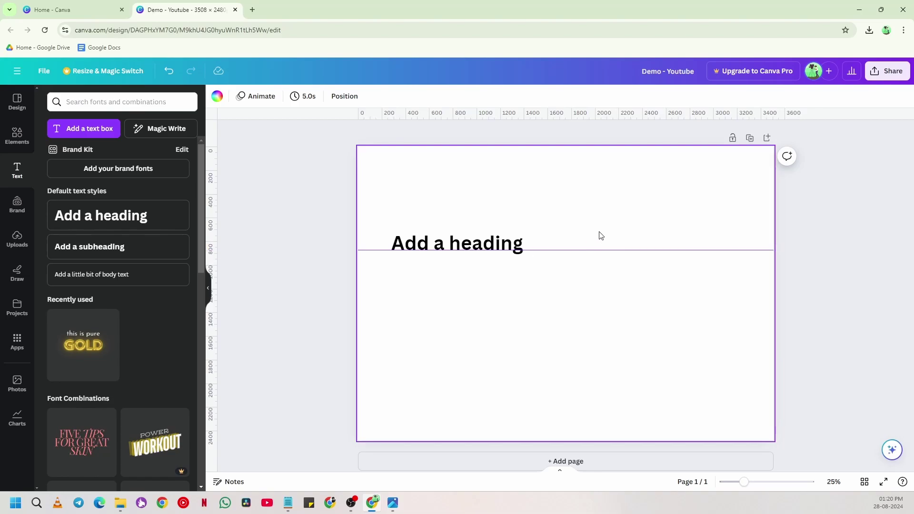
pyautogui.moveTo(743, 482); pyautogui.dragTo(770, 488)
pyautogui.moveTo(408, 260); pyautogui.dragTo(614, 403)
pyautogui.moveTo(595, 470); pyautogui.dragTo(490, 472)
pyautogui.scroll(5, 378, 323)
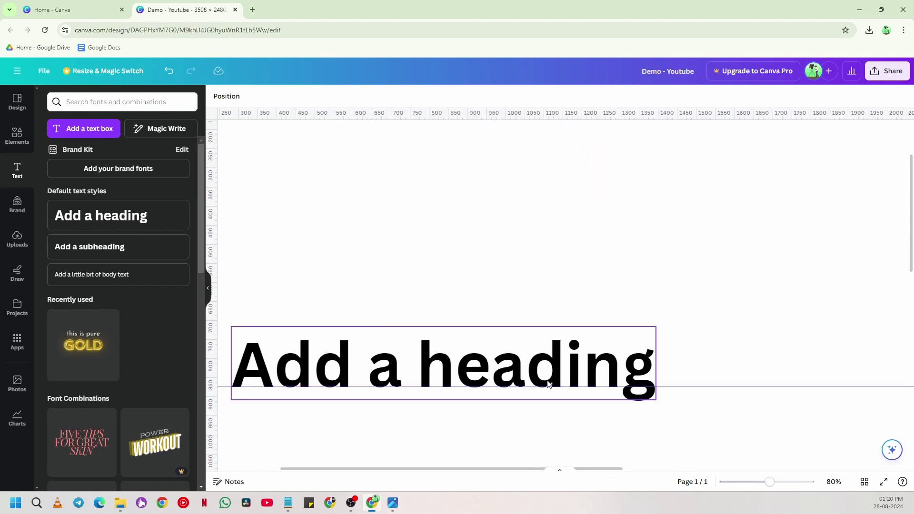
# Slide the heading right along the guide and collapse the text panel for a wider canvas
pyautogui.click(545, 373)
pyautogui.scroll(-5, 329, 239)
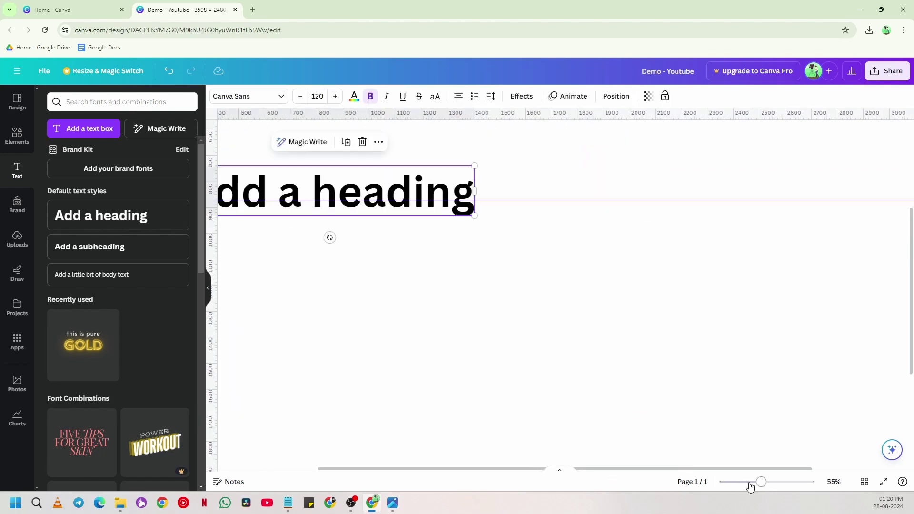
pyautogui.moveTo(499, 238); pyautogui.dragTo(569, 231)
pyautogui.click(748, 423)
pyautogui.moveTo(753, 486); pyautogui.dragTo(766, 484)
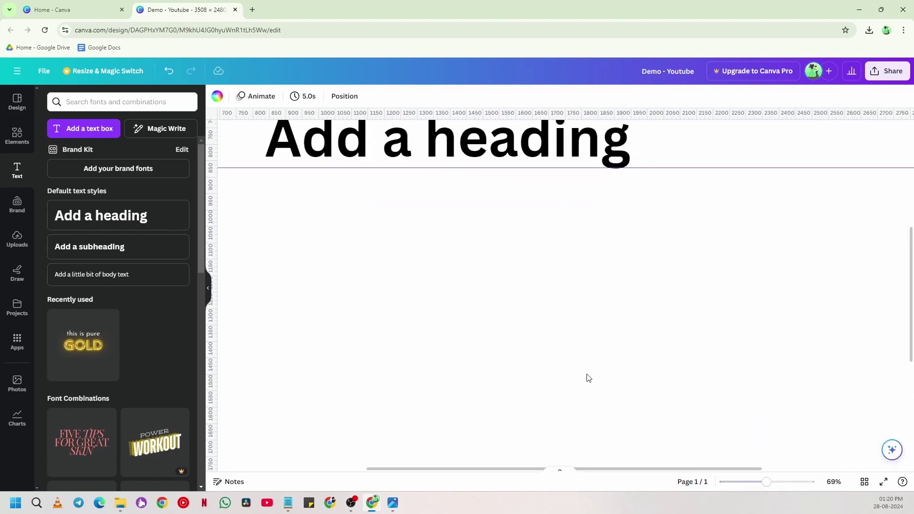
pyautogui.scroll(5, 425, 312)
pyautogui.click(210, 300)
pyautogui.scroll(-3, 430, 306)
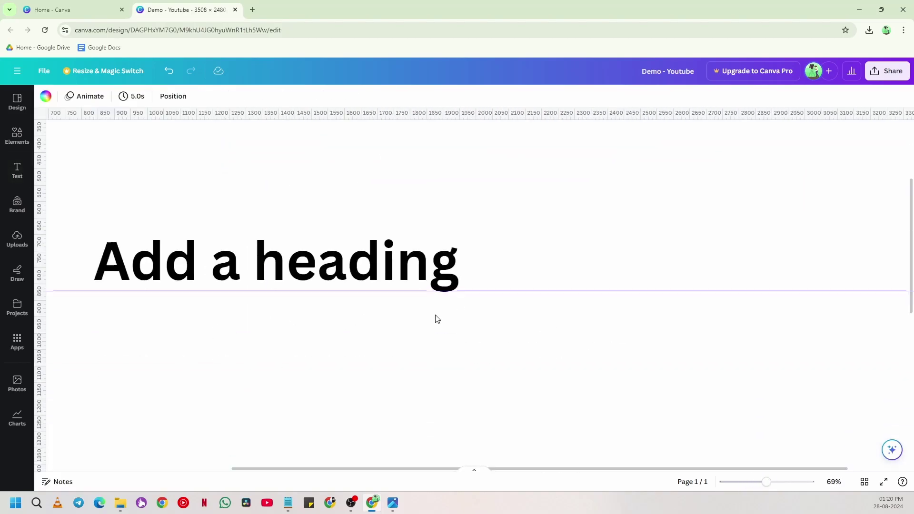
pyautogui.moveTo(752, 483); pyautogui.dragTo(751, 483)
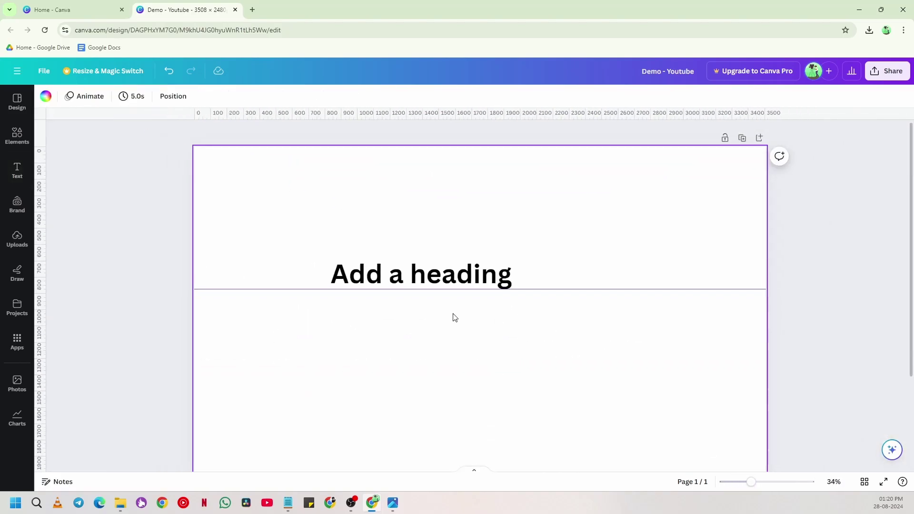
# Nudge the heading slightly down, then drag the guide back up into the ruler
pyautogui.click(428, 280)
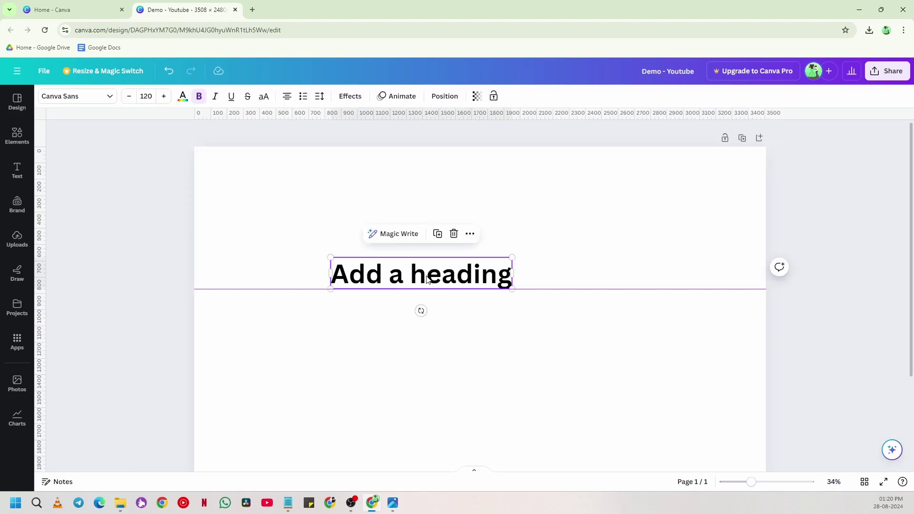
pyautogui.click(548, 219)
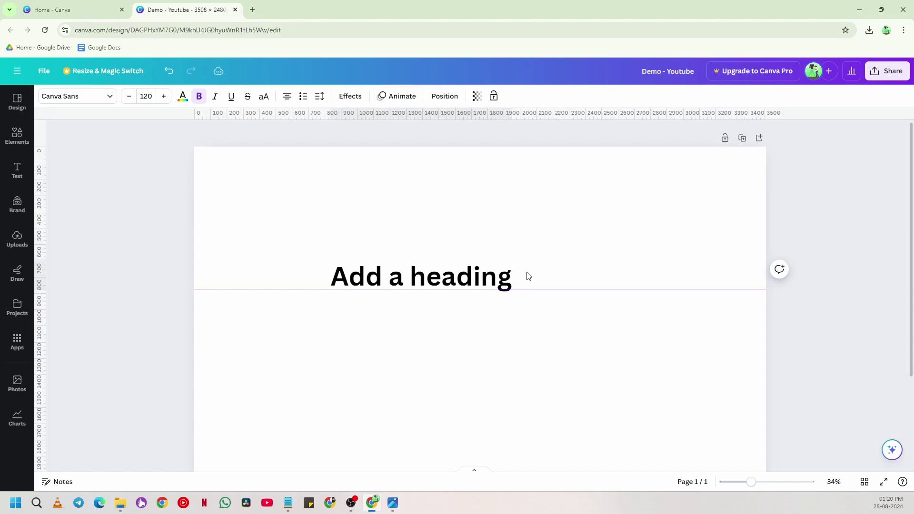
pyautogui.moveTo(751, 483); pyautogui.dragTo(772, 483)
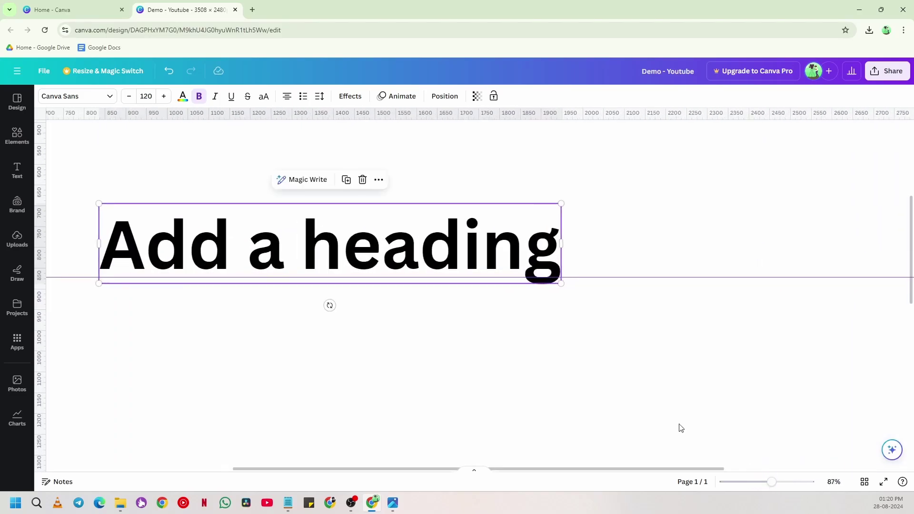
pyautogui.click(547, 370)
pyautogui.moveTo(495, 248); pyautogui.dragTo(486, 317)
pyautogui.click(486, 316)
pyautogui.moveTo(770, 483); pyautogui.dragTo(745, 484)
pyautogui.click(450, 252)
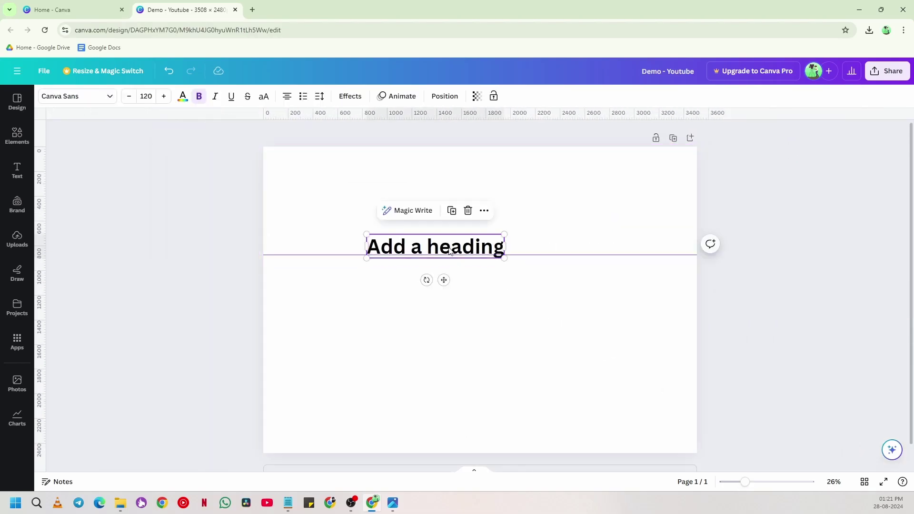
pyautogui.click(514, 296)
pyautogui.moveTo(521, 256); pyautogui.dragTo(542, 143)
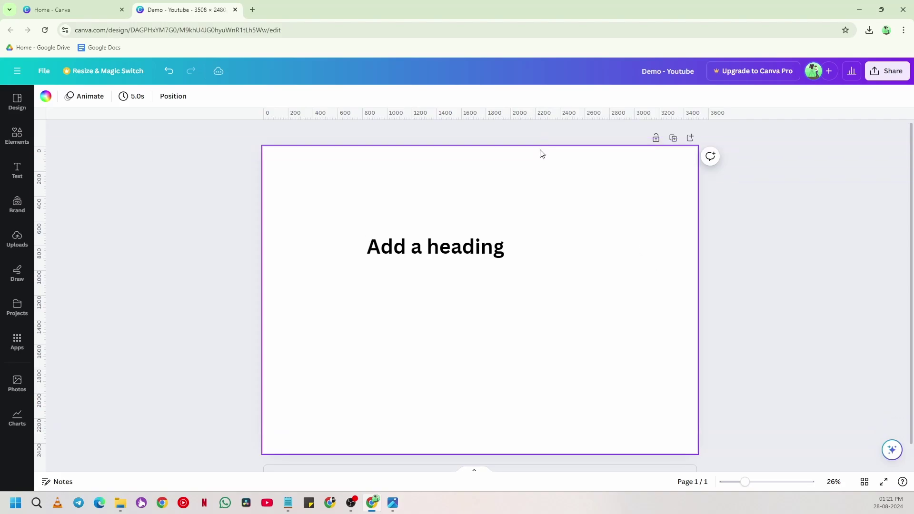
# Give the page a custom near-black #191919 background and nudge the heading up-right
pyautogui.doubleClick(467, 248)
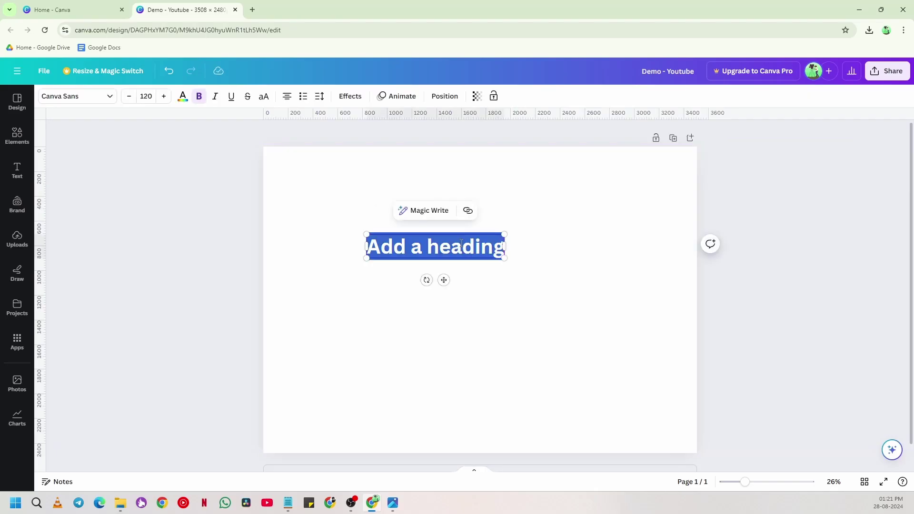
pyautogui.click(556, 259)
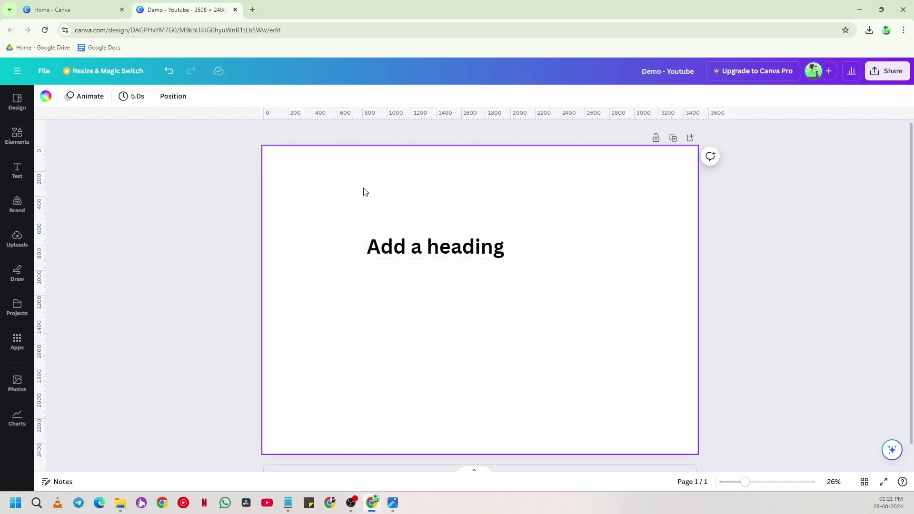
pyautogui.click(46, 96)
pyautogui.click(52, 154)
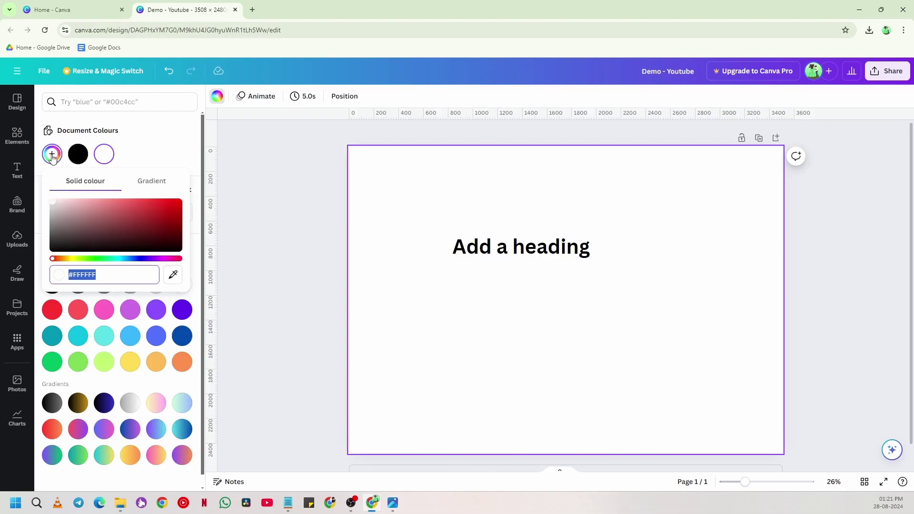
pyautogui.moveTo(57, 239); pyautogui.dragTo(48, 250)
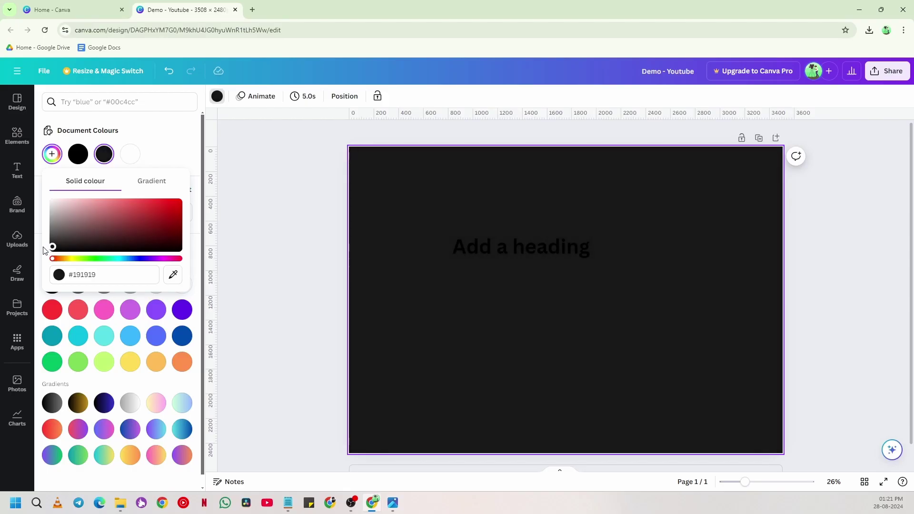
pyautogui.click(287, 200)
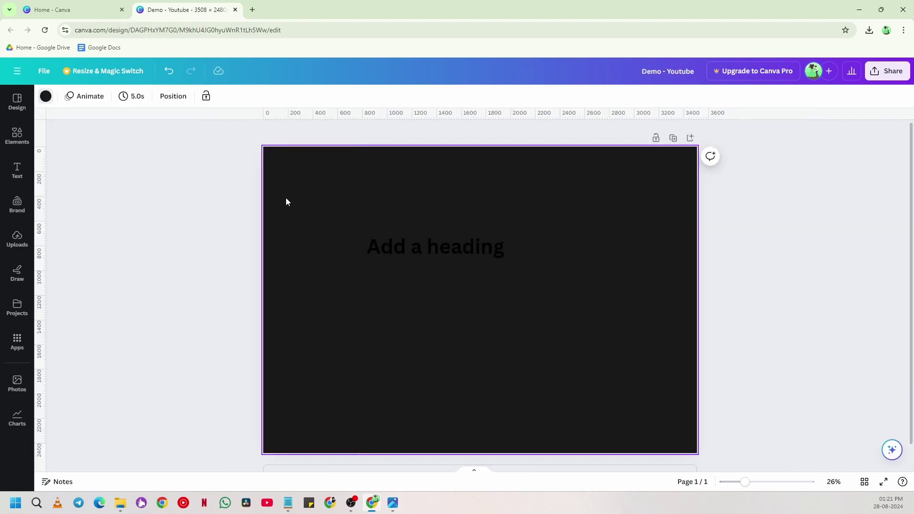
pyautogui.click(194, 193)
pyautogui.moveTo(459, 253); pyautogui.dragTo(417, 263)
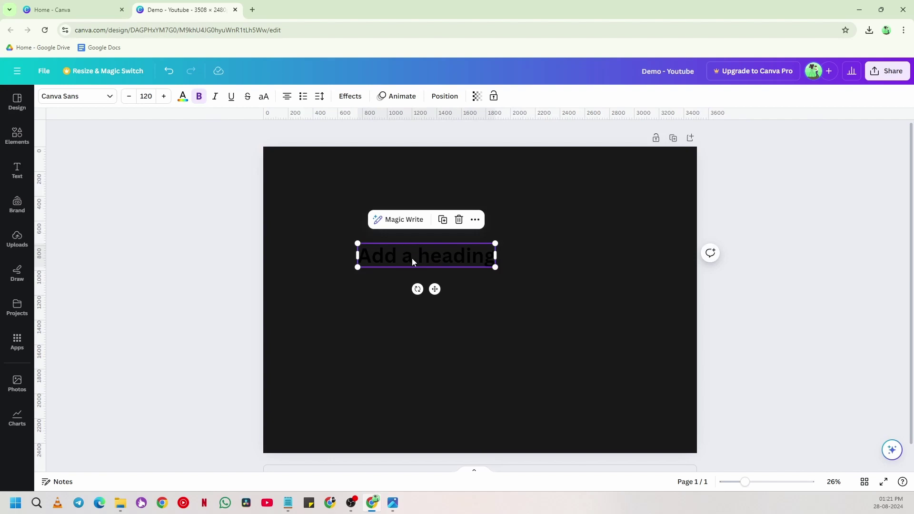
# Bring up the ads.txt notes beside the heading and select its first Hindi line
pyautogui.doubleClick(412, 258)
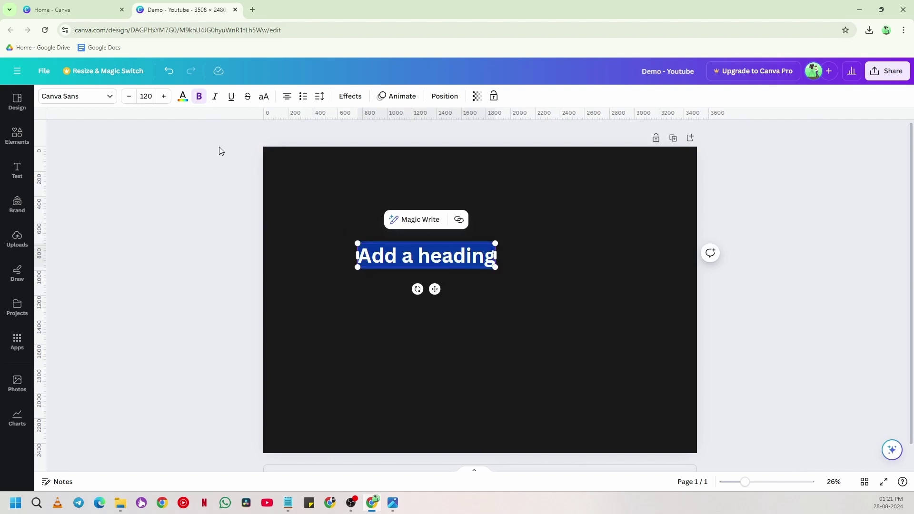
pyautogui.tripleClick(403, 256)
pyautogui.click(288, 503)
pyautogui.moveTo(538, 146); pyautogui.dragTo(441, 210)
pyautogui.moveTo(522, 209); pyautogui.dragTo(514, 334)
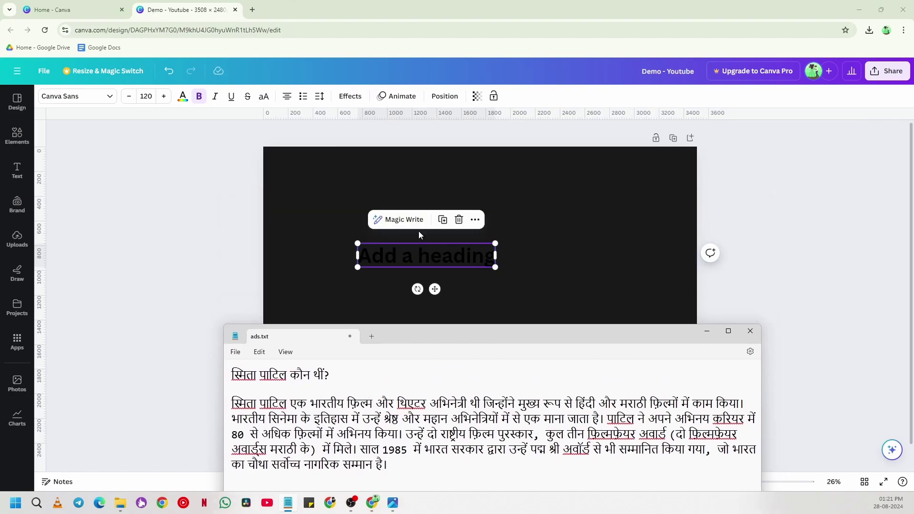
pyautogui.moveTo(332, 376); pyautogui.dragTo(217, 377)
pyautogui.hotkey('ctrl', 'c')
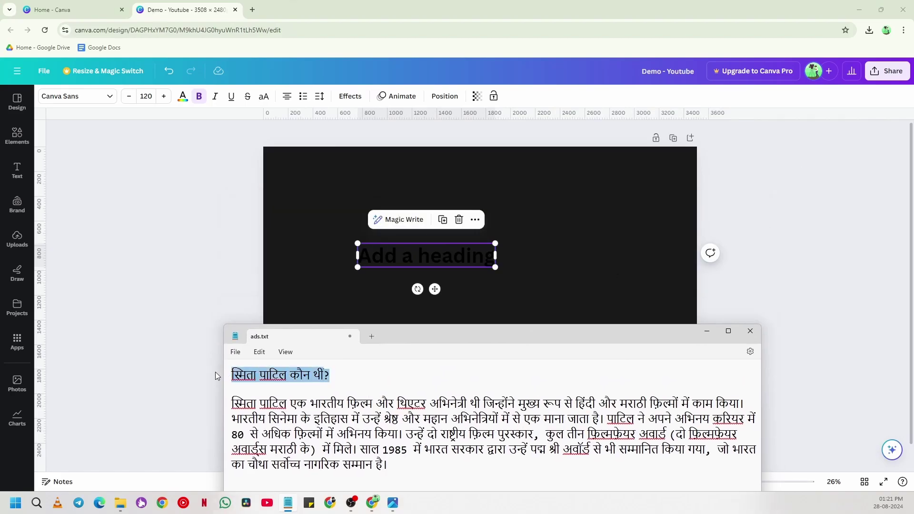
# Paste the Hindi line over the 'Add a heading' placeholder
pyautogui.doubleClick(439, 257)
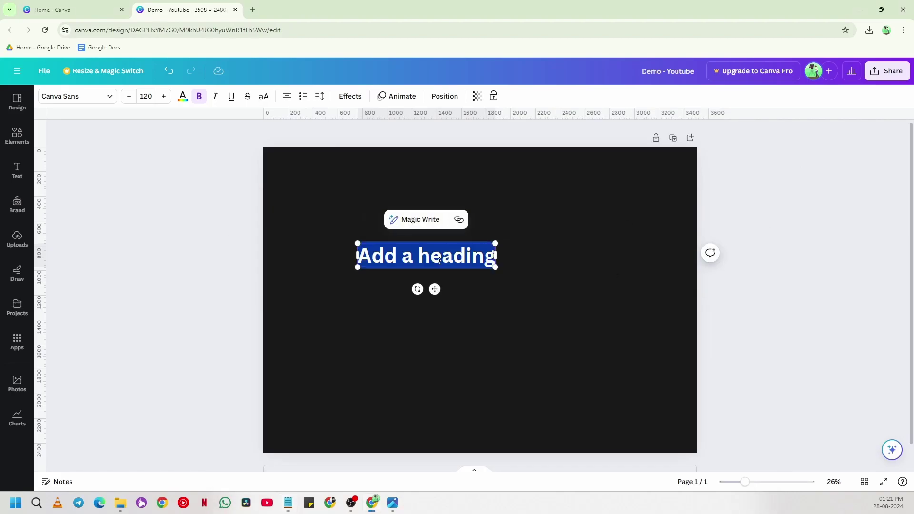
pyautogui.hotkey('ctrl', 'v')
pyautogui.click(363, 288)
pyautogui.click(389, 257)
pyautogui.click(350, 299)
# Change the Hindi heading's text colour to white
pyautogui.click(358, 255)
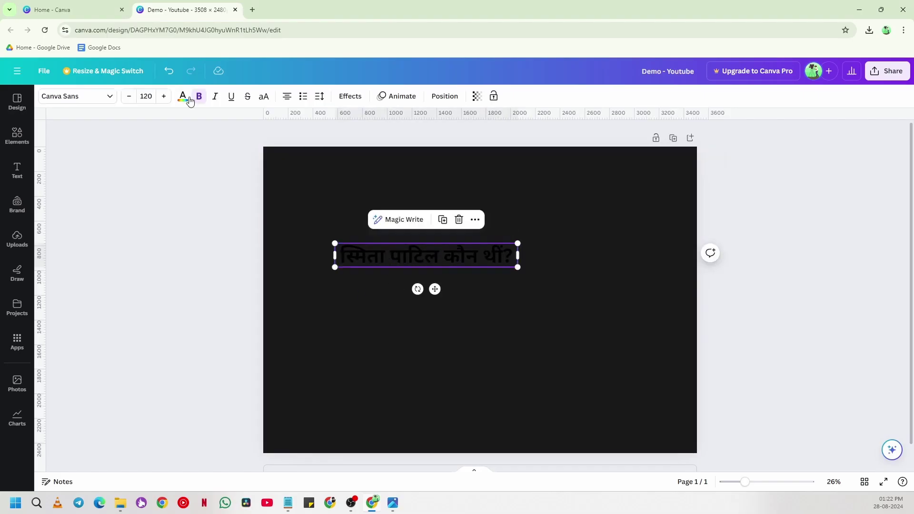
pyautogui.click(183, 97)
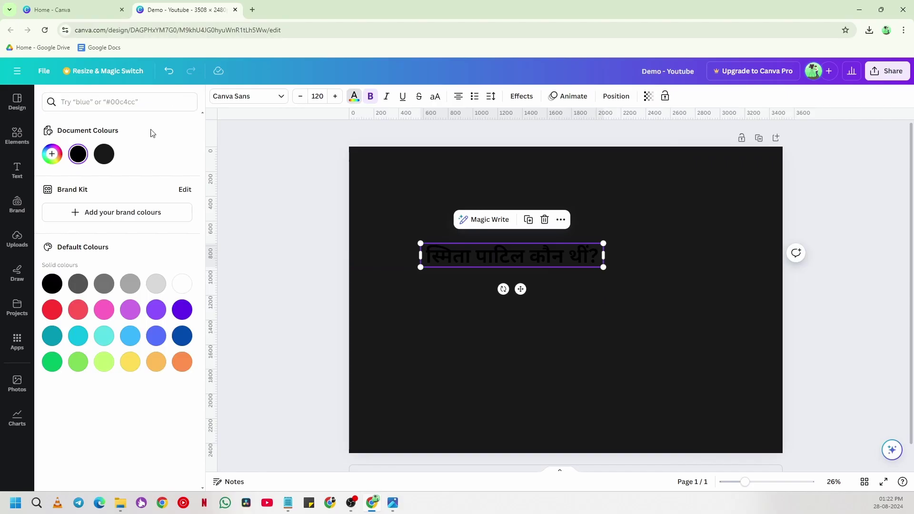
pyautogui.click(189, 283)
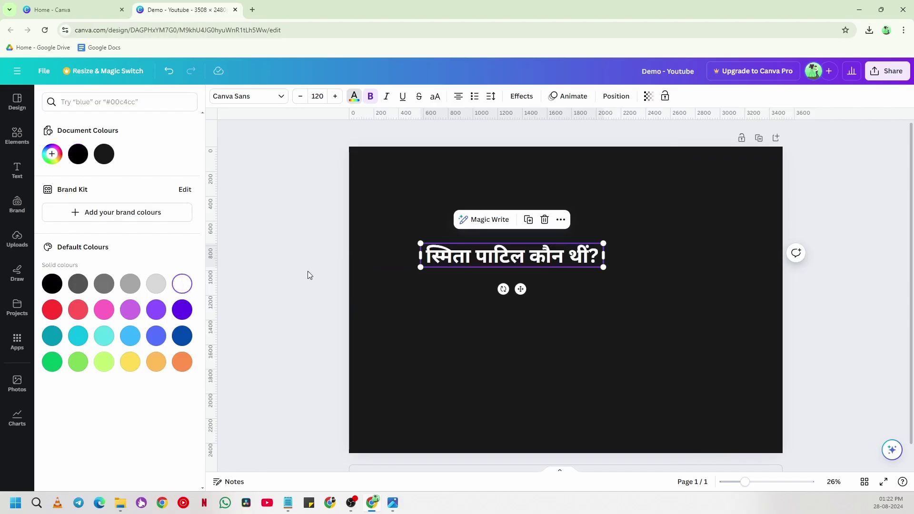
pyautogui.click(298, 261)
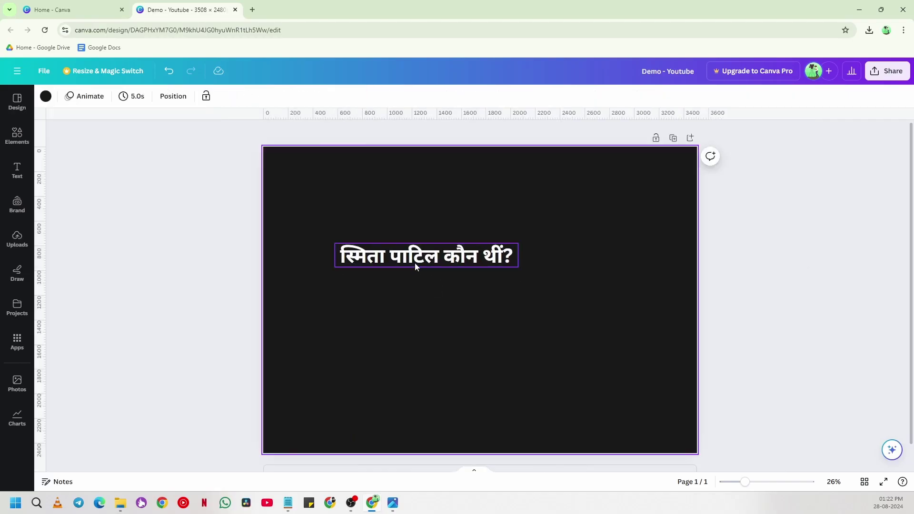
# Set the heading font to Poppins, trying its weights before settling on Medium
pyautogui.click(363, 261)
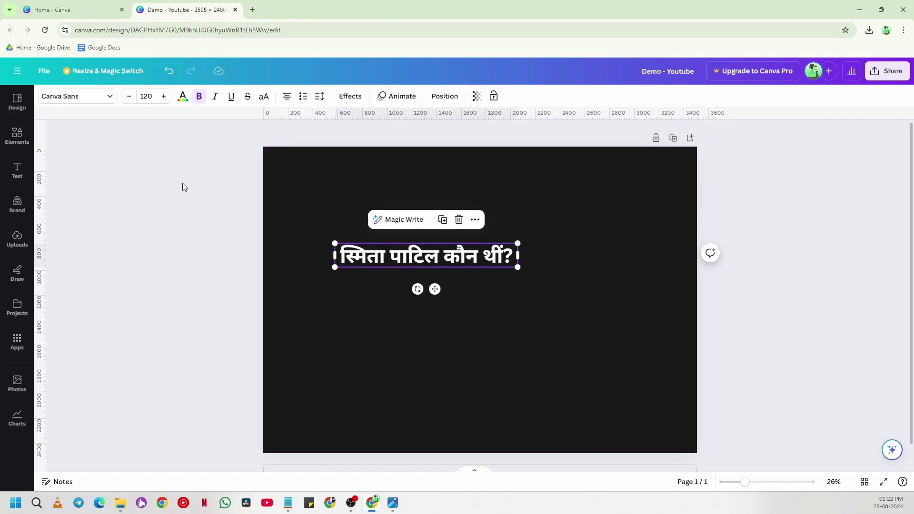
pyautogui.click(85, 102)
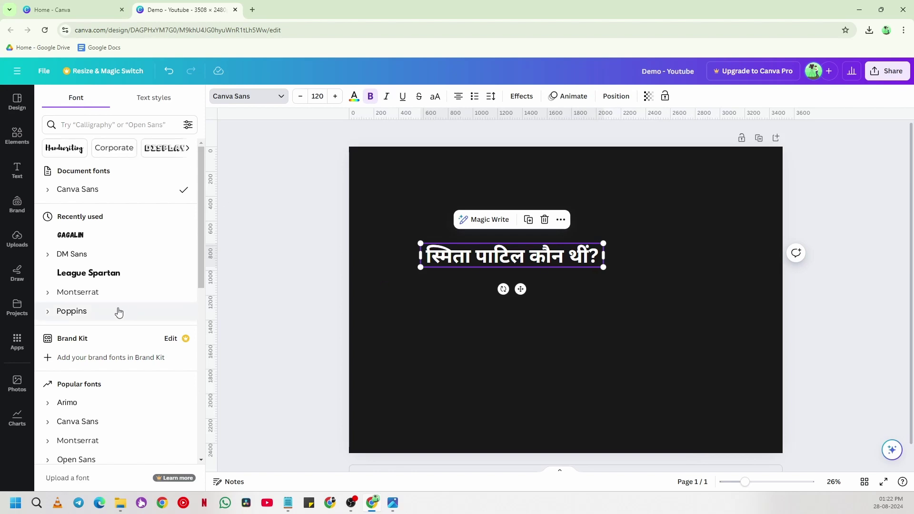
pyautogui.scroll(-6, 133, 191)
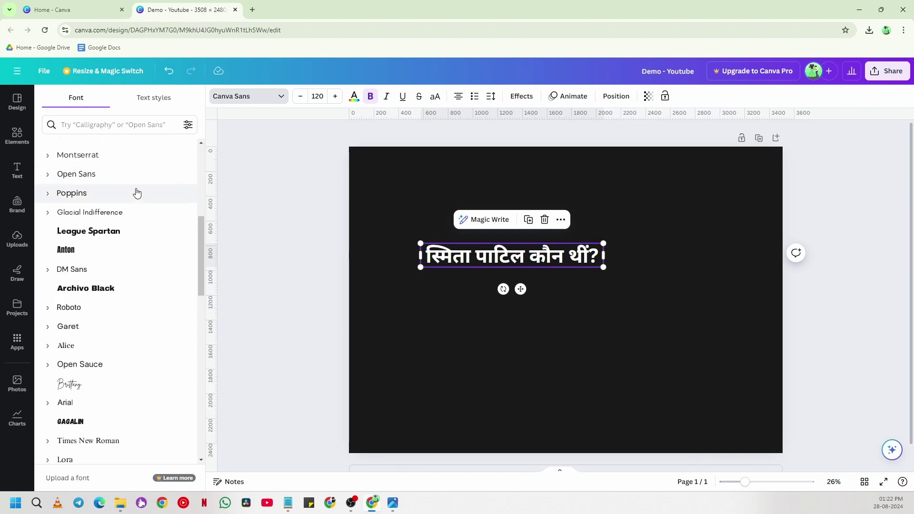
pyautogui.scroll(6, 135, 192)
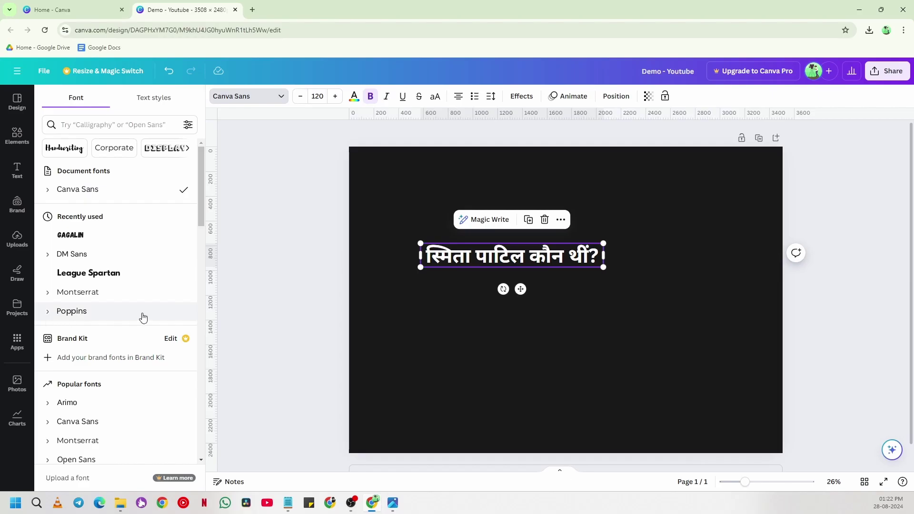
pyautogui.click(68, 312)
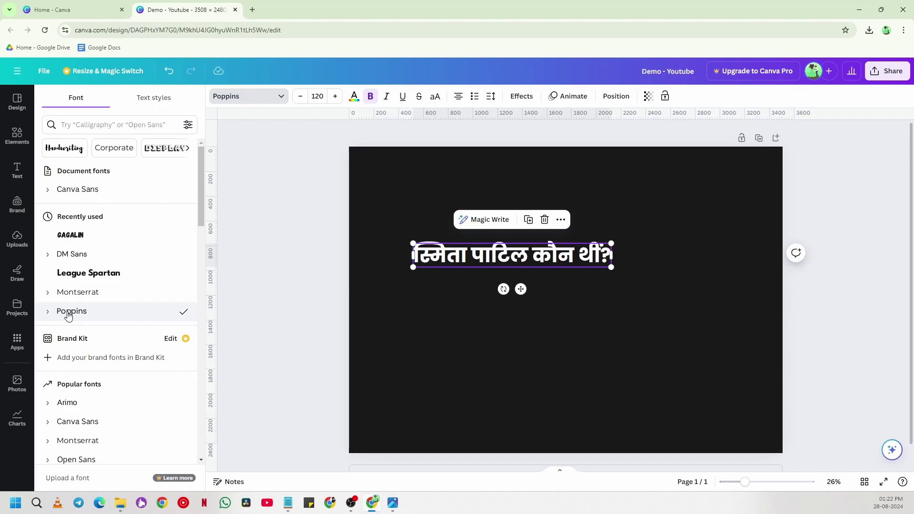
pyautogui.click(48, 312)
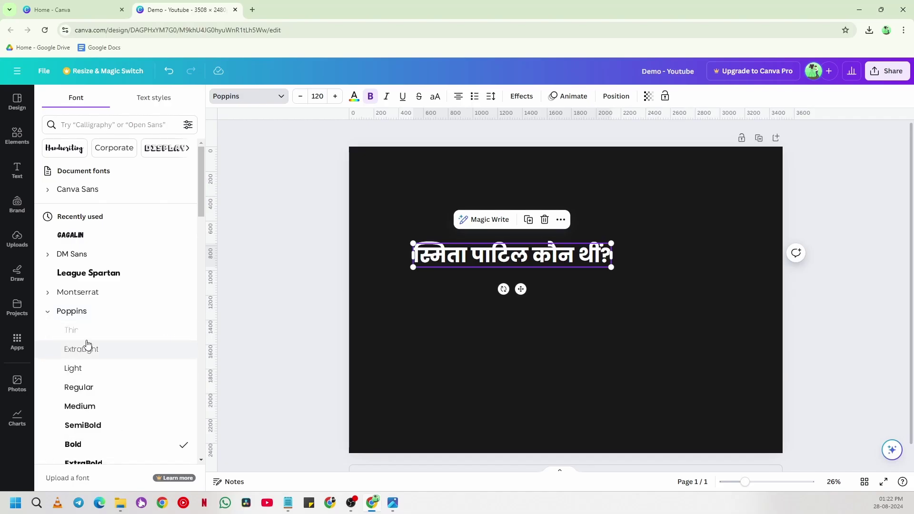
pyautogui.click(73, 331)
pyautogui.click(81, 349)
pyautogui.click(79, 369)
pyautogui.click(82, 387)
pyautogui.click(91, 407)
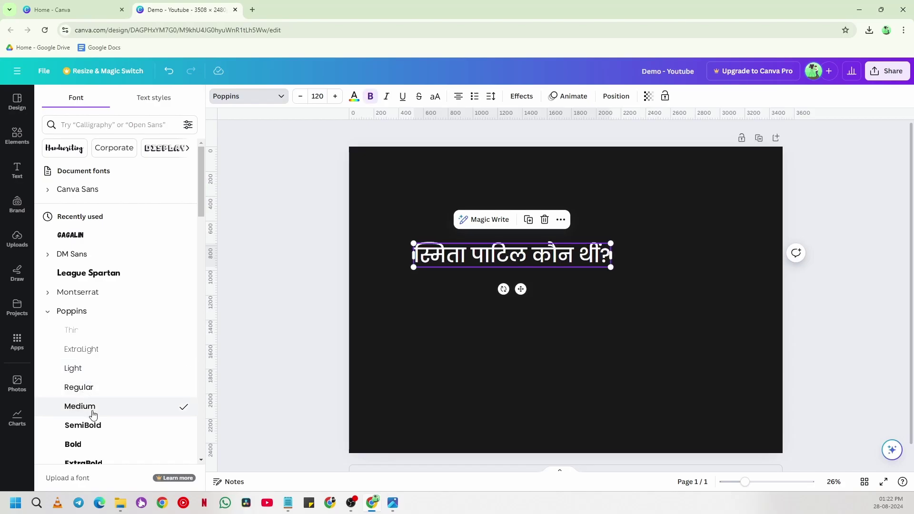
# Make the whole heading bold
pyautogui.click(267, 278)
pyautogui.click(190, 260)
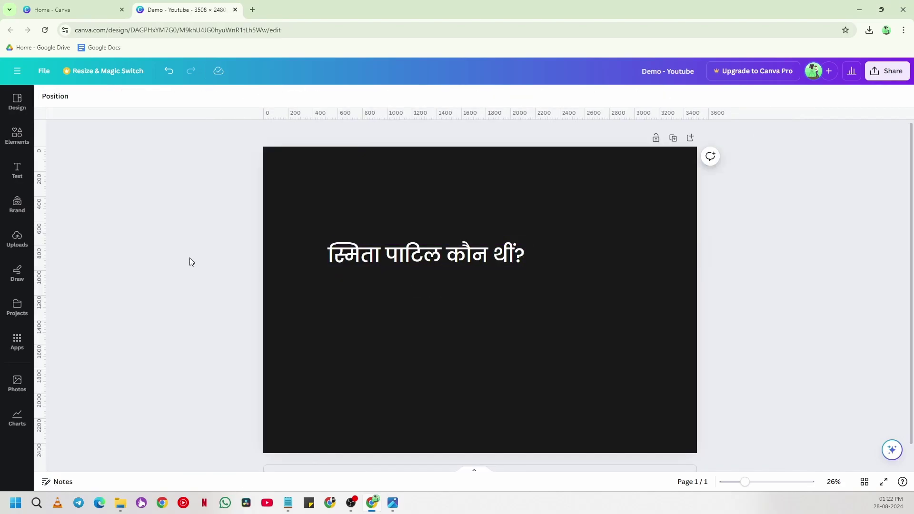
pyautogui.click(407, 259)
pyautogui.click(199, 104)
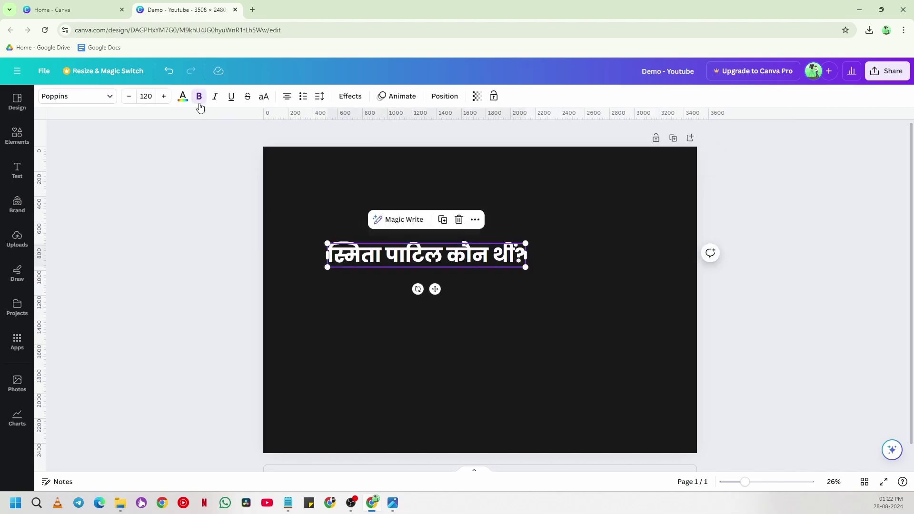
# Switch the heading's Poppins weight to SemiBold
pyautogui.click(112, 98)
pyautogui.click(48, 189)
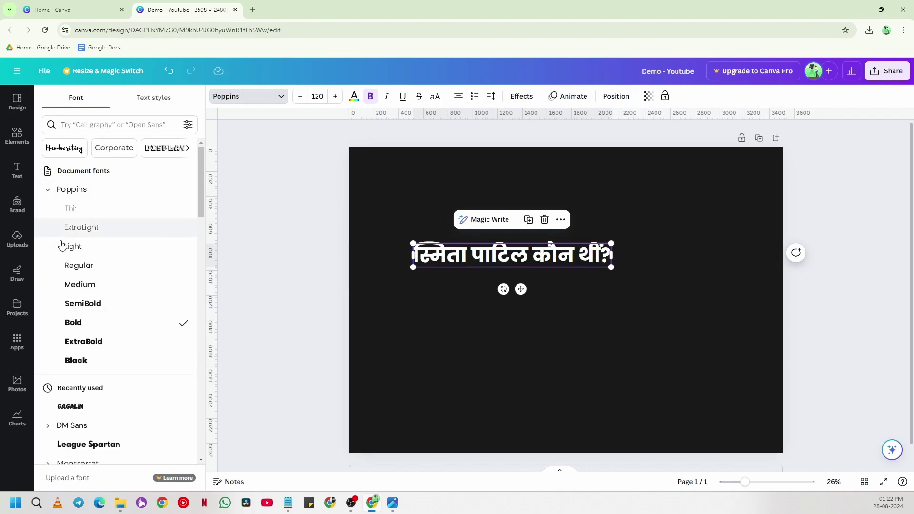
pyautogui.click(88, 303)
pyautogui.press('Escape')
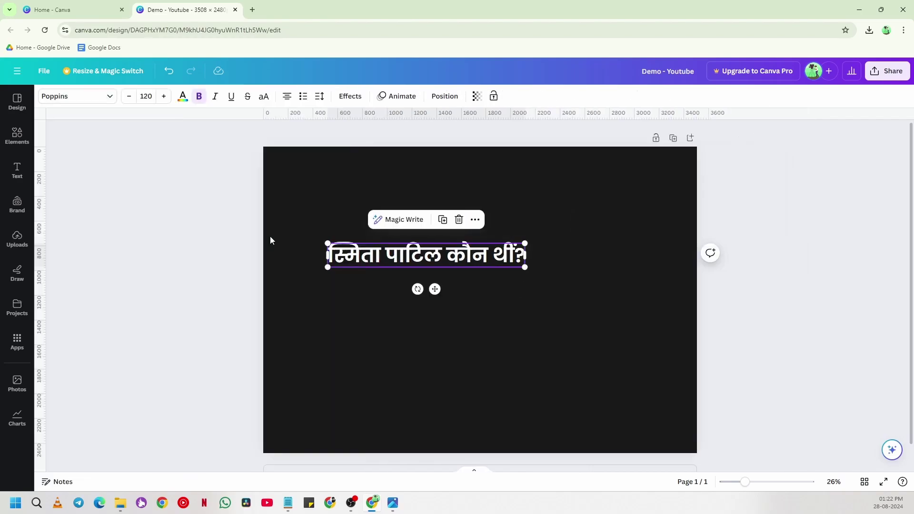
pyautogui.click(331, 272)
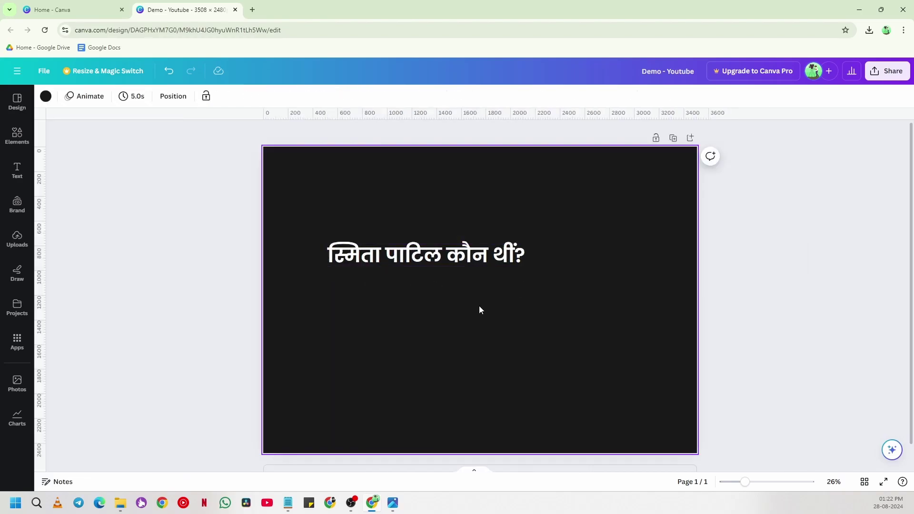
pyautogui.click(418, 260)
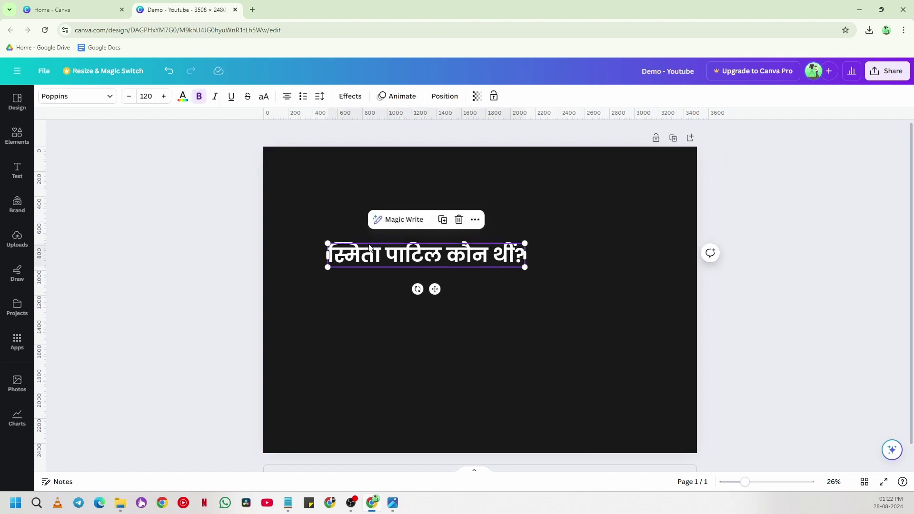
# Set the heading's font size to 300
pyautogui.click(164, 98)
pyautogui.click(164, 97)
pyautogui.click(165, 97)
pyautogui.click(164, 97)
pyautogui.click(164, 97)
pyautogui.click(164, 98)
pyautogui.click(164, 98)
pyautogui.click(146, 97)
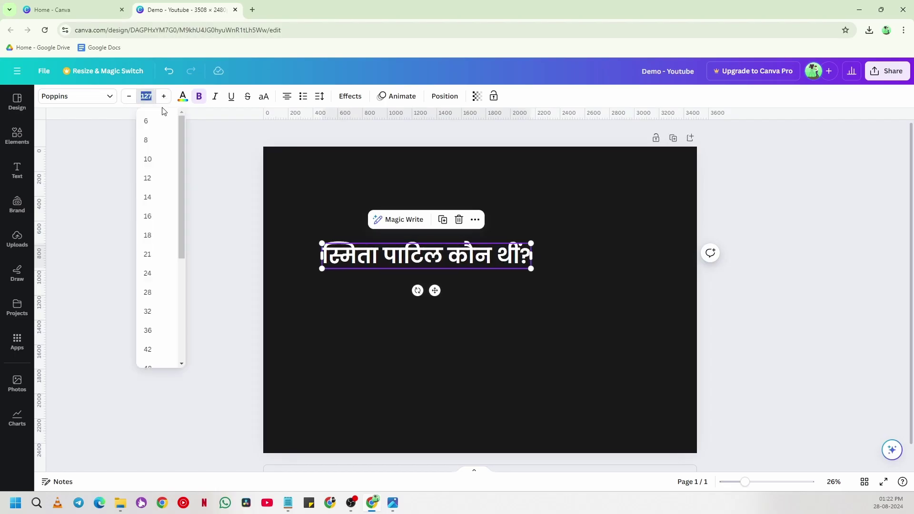
pyautogui.write('300')
pyautogui.press('Return')
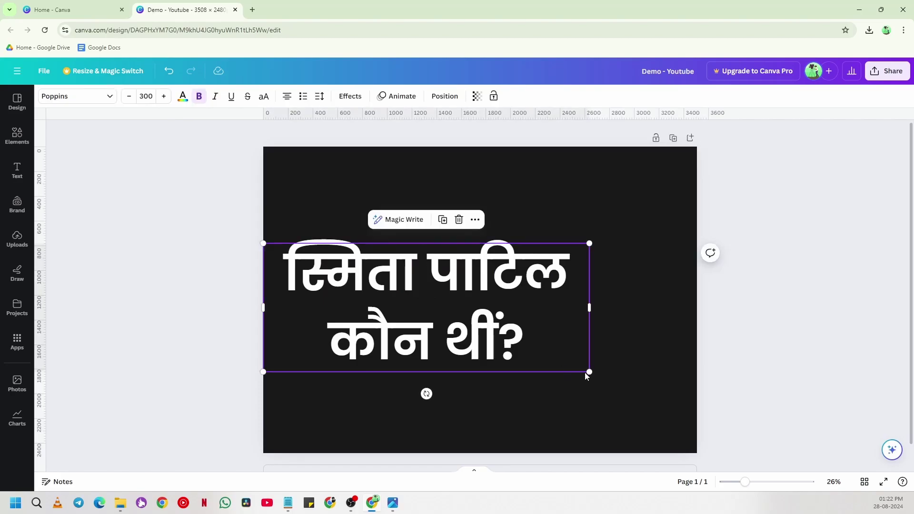
# Resize the heading box so the title fits on one line higher up, undoing a stray move
pyautogui.moveTo(589, 371); pyautogui.dragTo(450, 324)
pyautogui.moveTo(376, 295); pyautogui.dragTo(413, 256)
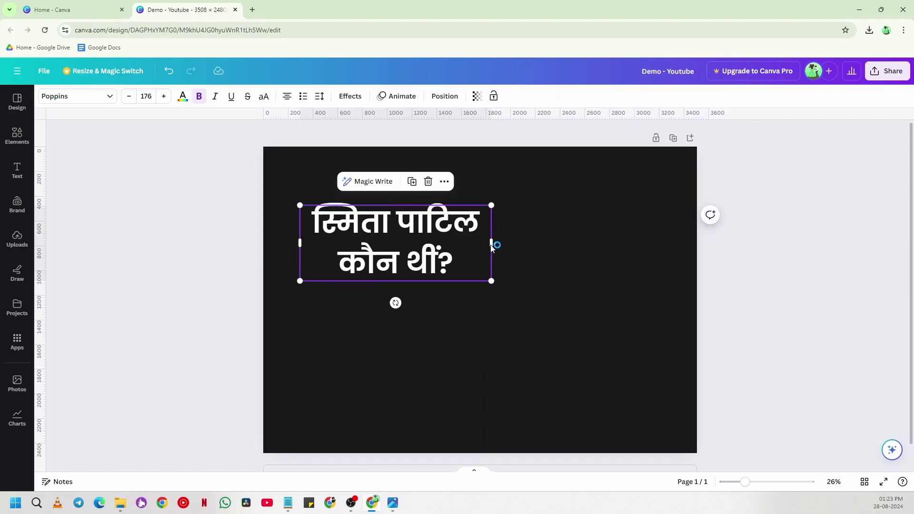
pyautogui.moveTo(492, 247); pyautogui.dragTo(545, 235)
pyautogui.click(475, 253)
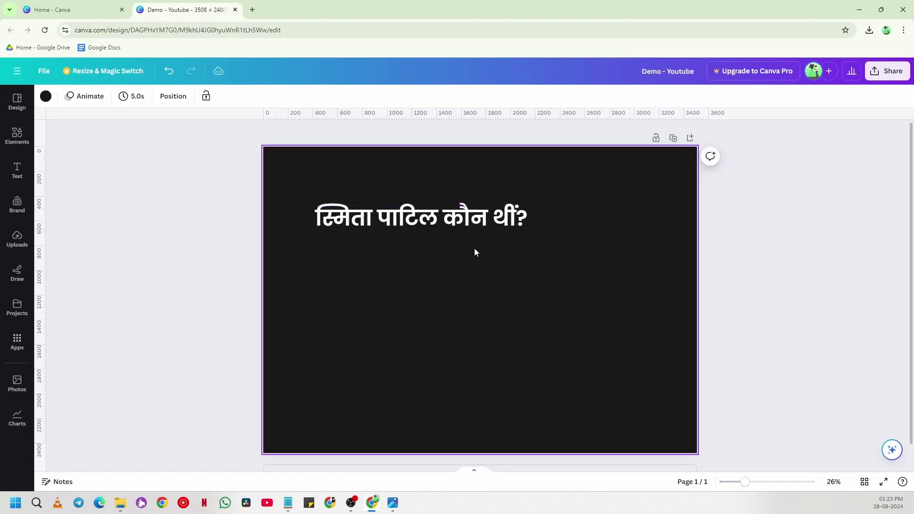
pyautogui.hotkey('ctrl', 'z')
pyautogui.moveTo(530, 235); pyautogui.dragTo(514, 236)
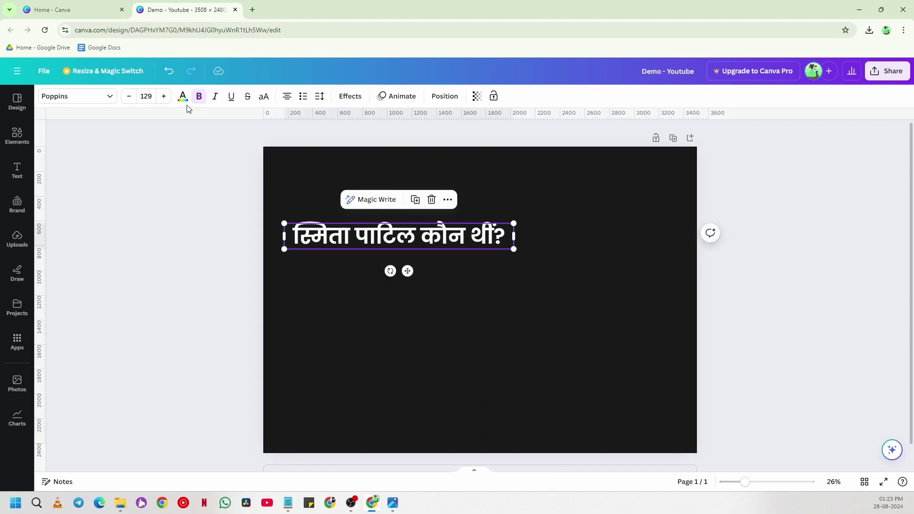
# Make the heading italic, leaving underline and strikethrough off
pyautogui.click(216, 97)
pyautogui.click(231, 98)
pyautogui.click(231, 98)
pyautogui.click(248, 97)
pyautogui.click(248, 97)
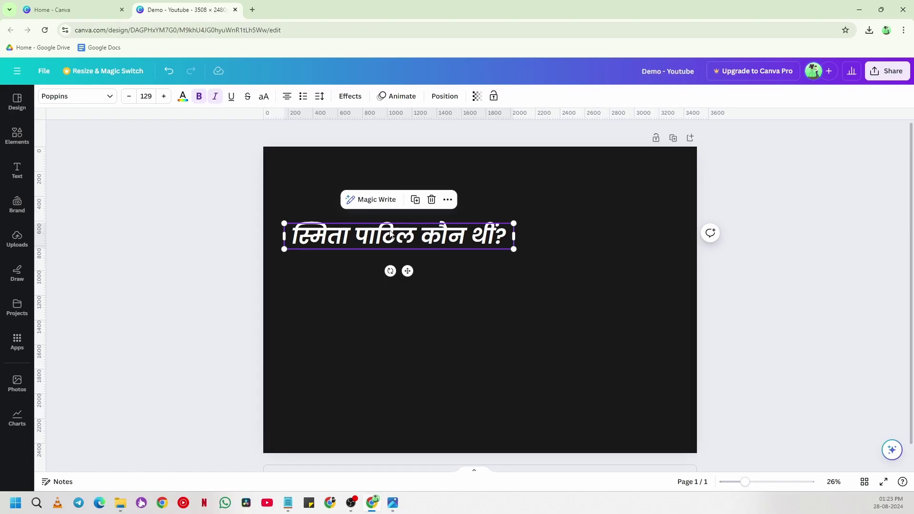
pyautogui.click(17, 171)
# Add a trial heading containing a person's name and colour it white
pyautogui.click(177, 221)
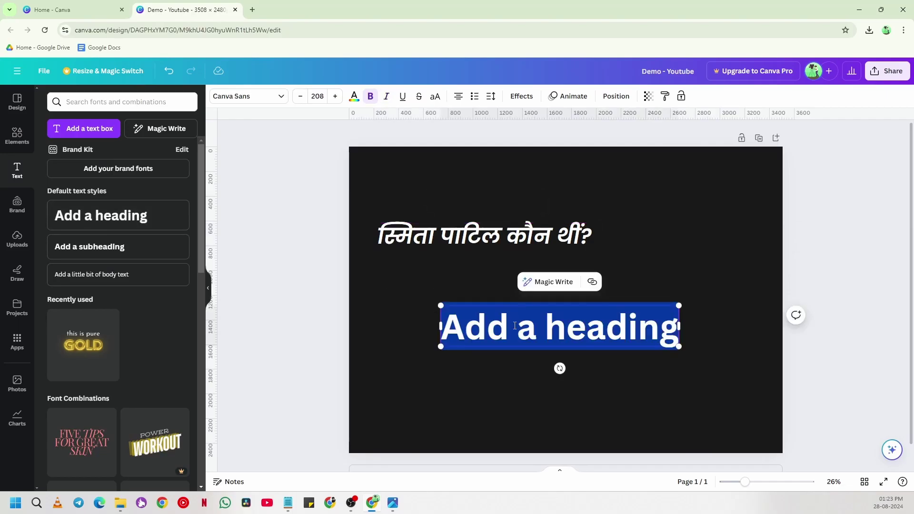
pyautogui.write('Smita p')
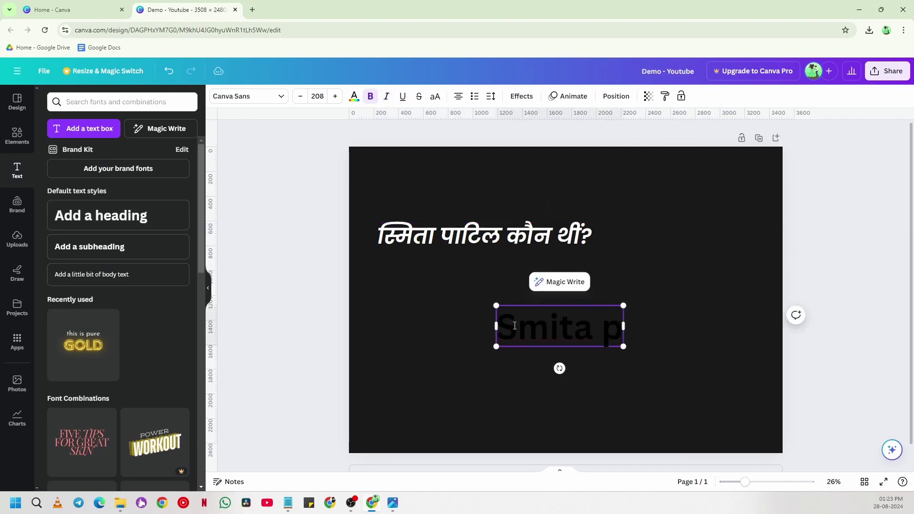
pyautogui.write('atil')
pyautogui.hotkey('ctrl', 'a')
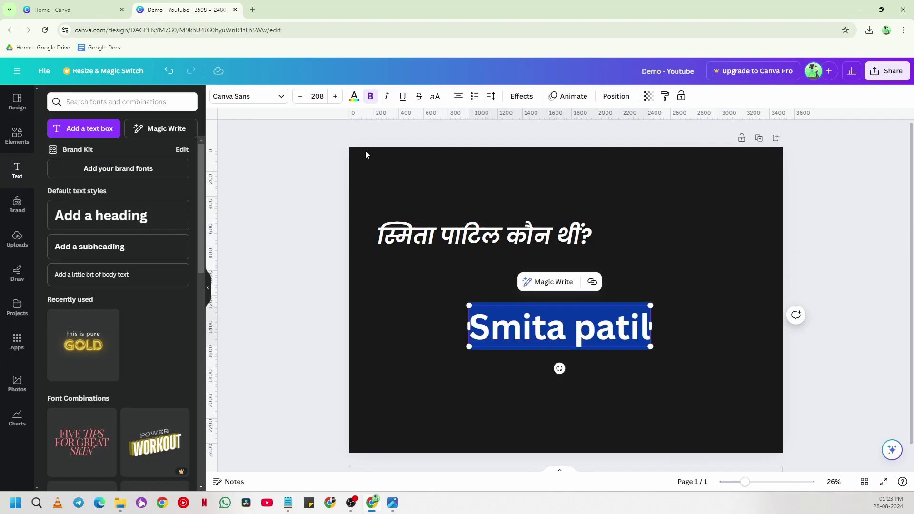
pyautogui.click(355, 96)
pyautogui.click(130, 154)
pyautogui.click(404, 332)
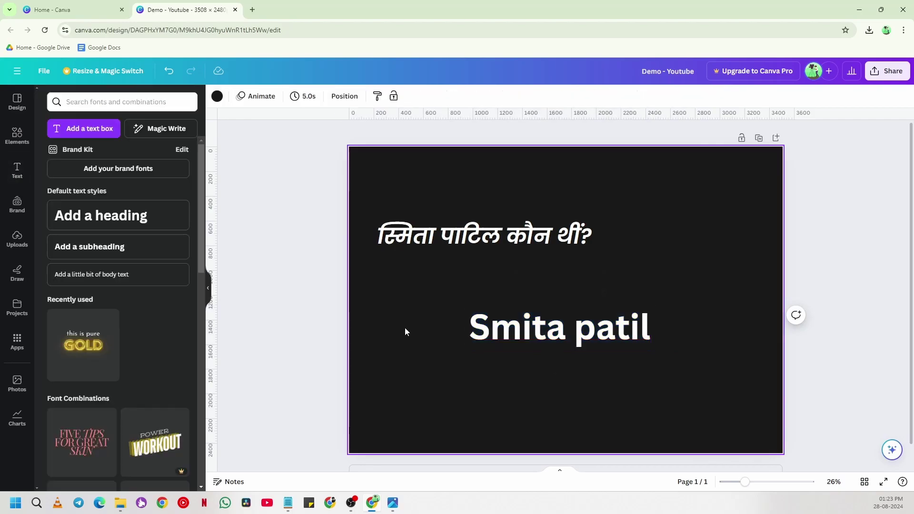
# Move the trial text and toggle Uppercase on, then back to normal case
pyautogui.moveTo(567, 340); pyautogui.dragTo(501, 327)
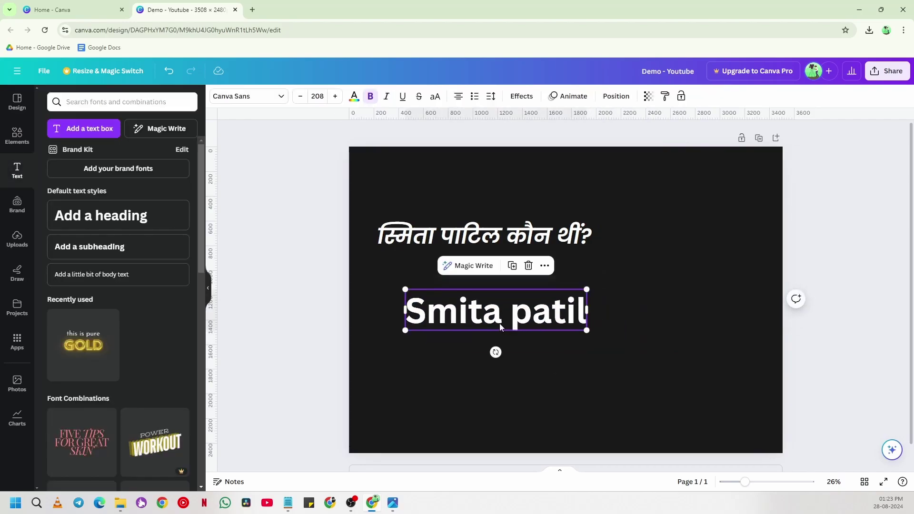
pyautogui.click(420, 353)
pyautogui.click(448, 305)
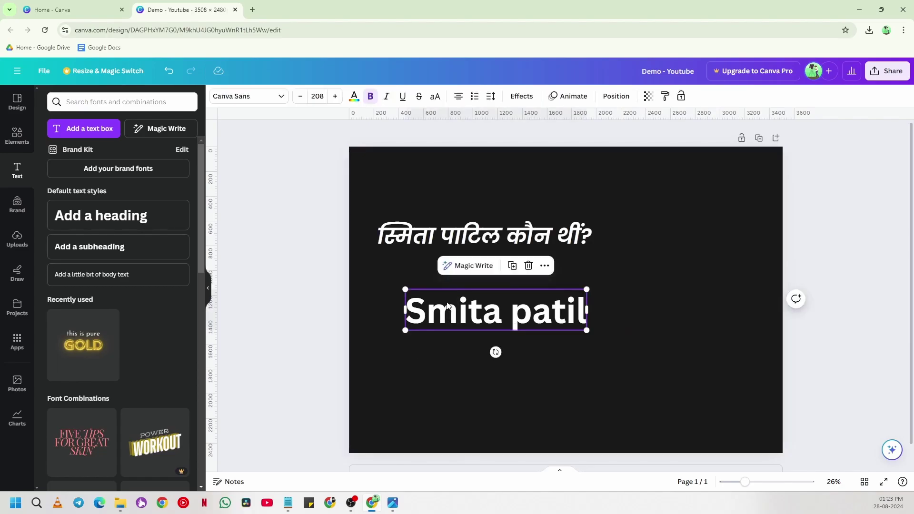
pyautogui.click(435, 96)
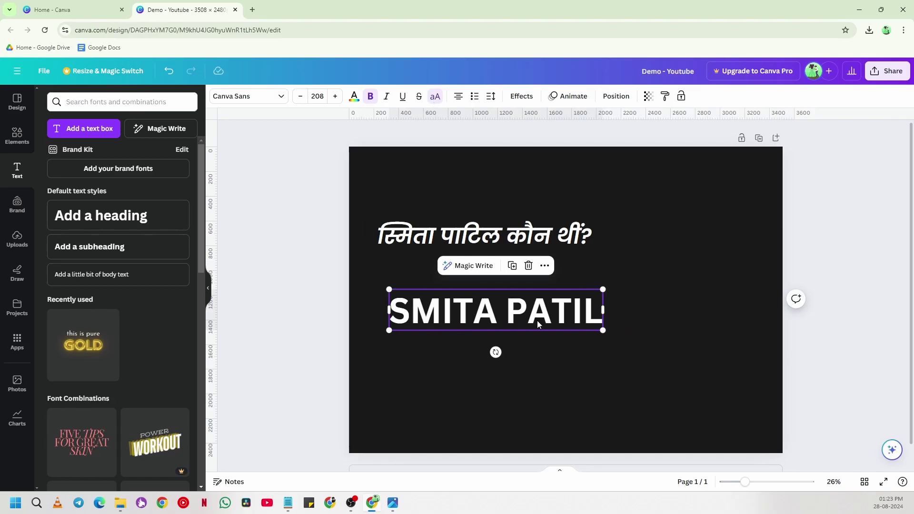
pyautogui.click(435, 96)
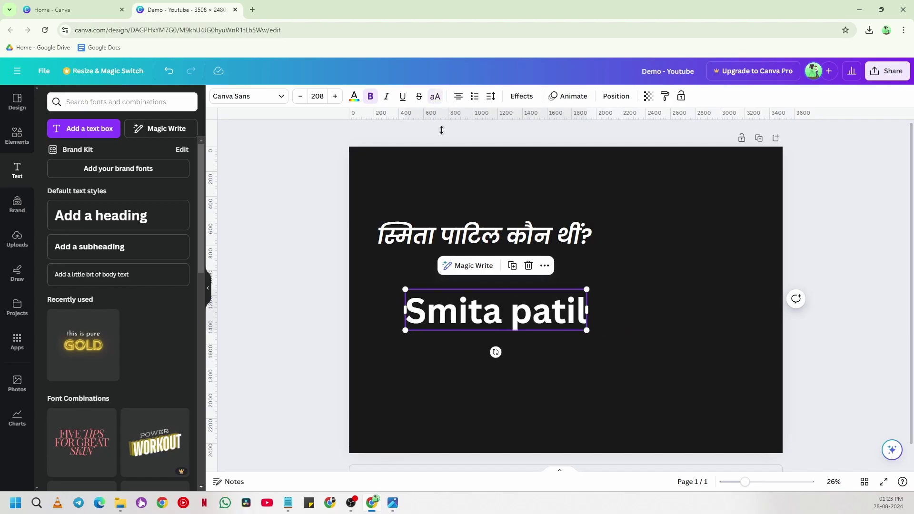
# Reposition the trial text under the heading, then delete that text box
pyautogui.click(617, 307)
pyautogui.moveTo(548, 312); pyautogui.dragTo(522, 286)
pyautogui.moveTo(565, 337); pyautogui.dragTo(512, 297)
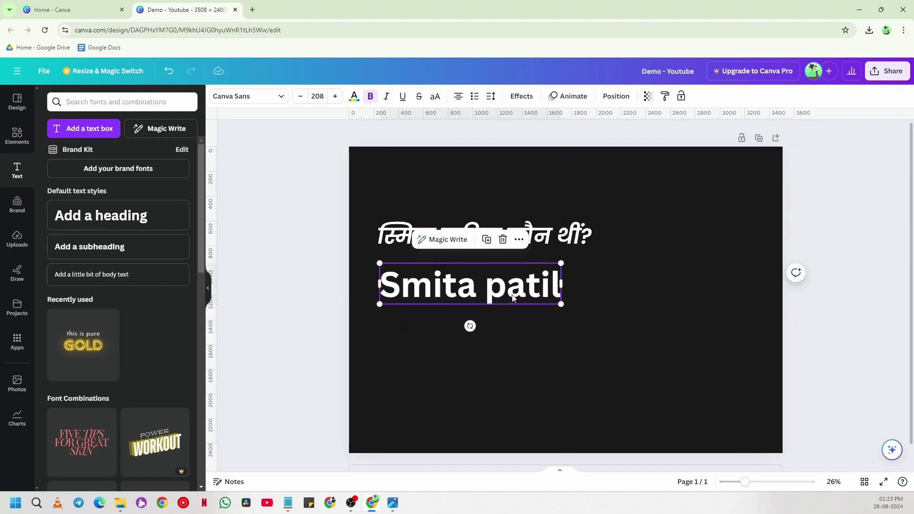
pyautogui.click(598, 344)
pyautogui.click(505, 270)
pyautogui.click(504, 240)
# Move the Hindi heading right and down and widen its text box
pyautogui.click(508, 240)
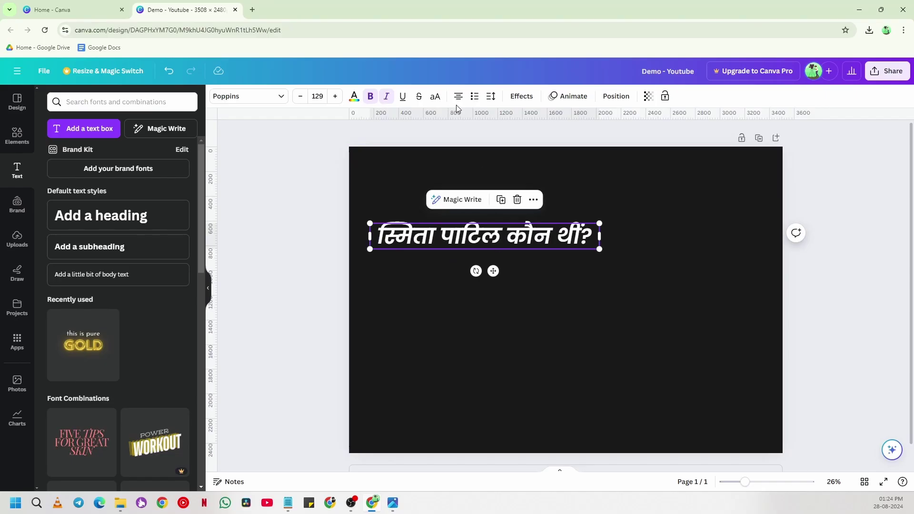
pyautogui.click(573, 289)
pyautogui.moveTo(598, 242); pyautogui.dragTo(668, 263)
pyautogui.click(642, 316)
pyautogui.click(442, 255)
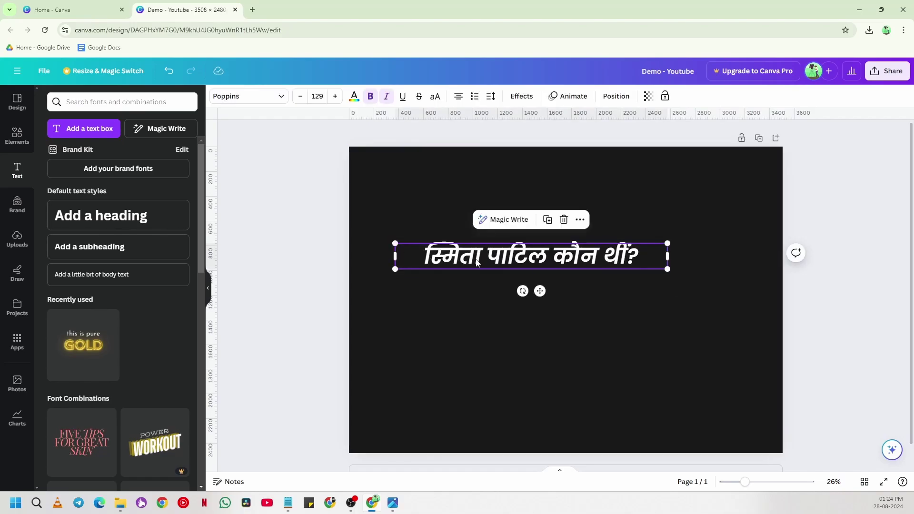
# Cycle the heading's alignment through left and right, ending on centre
pyautogui.click(459, 97)
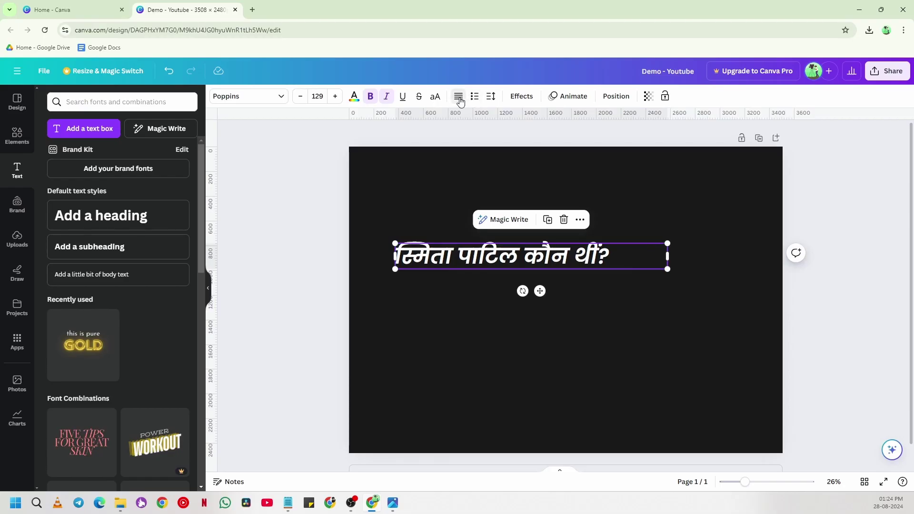
pyautogui.click(458, 97)
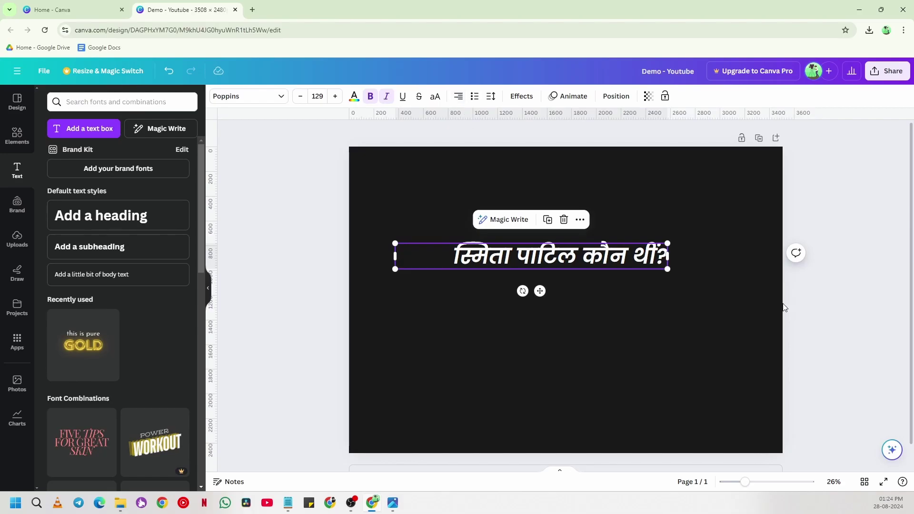
pyautogui.moveTo(659, 261)
pyautogui.mouseDown()
pyautogui.moveTo(538, 260)
pyautogui.moveTo(658, 260)
pyautogui.mouseUp()
pyautogui.click(459, 97)
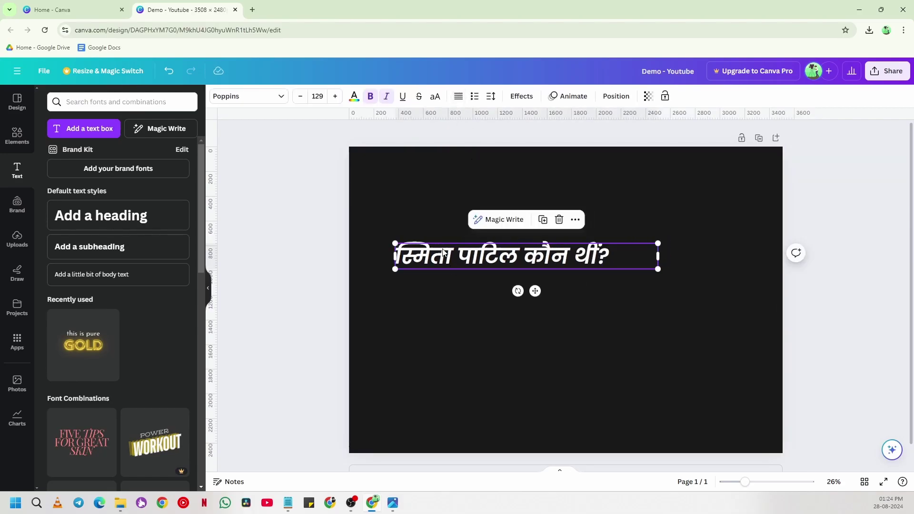
pyautogui.click(459, 98)
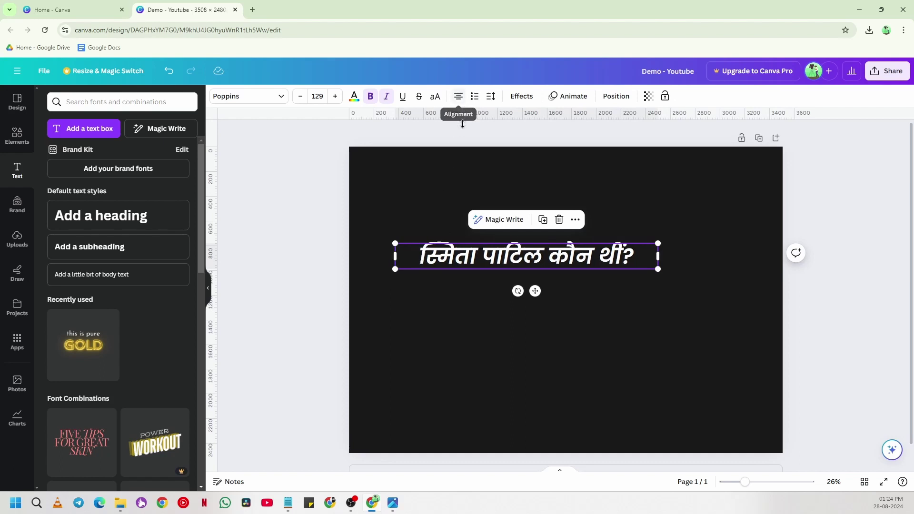
pyautogui.click(465, 175)
pyautogui.click(456, 265)
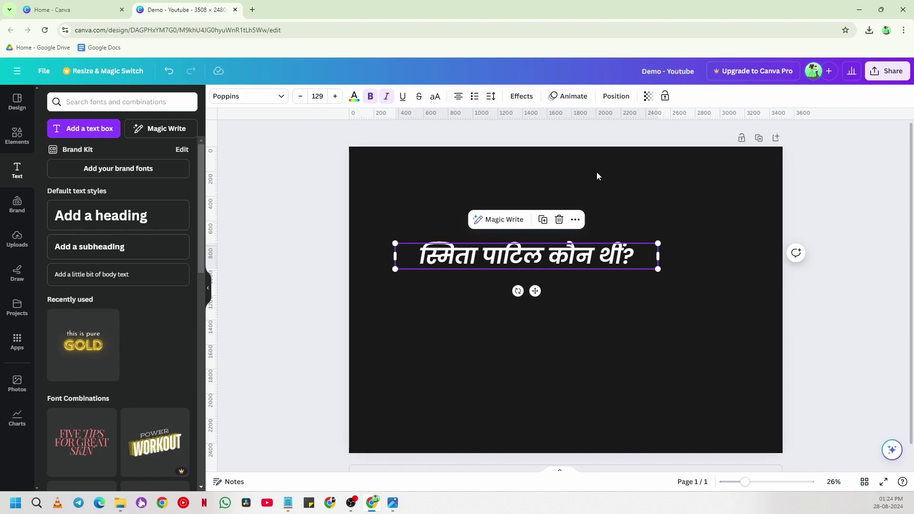
# Turn italic off on the heading and narrow its box onto two lines
pyautogui.click(657, 319)
pyautogui.click(590, 263)
pyautogui.click(387, 96)
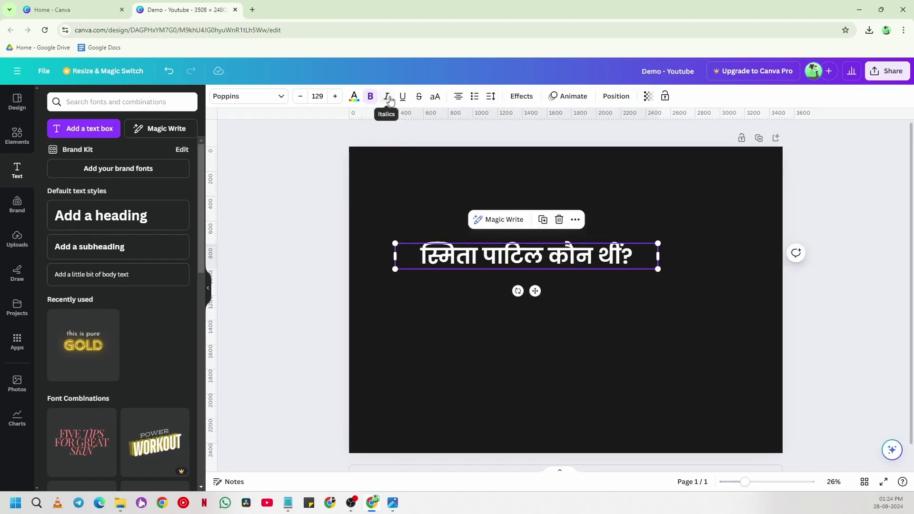
pyautogui.moveTo(658, 257); pyautogui.dragTo(595, 257)
# Fit the heading box to its text and move it to the slide's top-left
pyautogui.click(599, 260)
pyautogui.moveTo(537, 255); pyautogui.dragTo(520, 195)
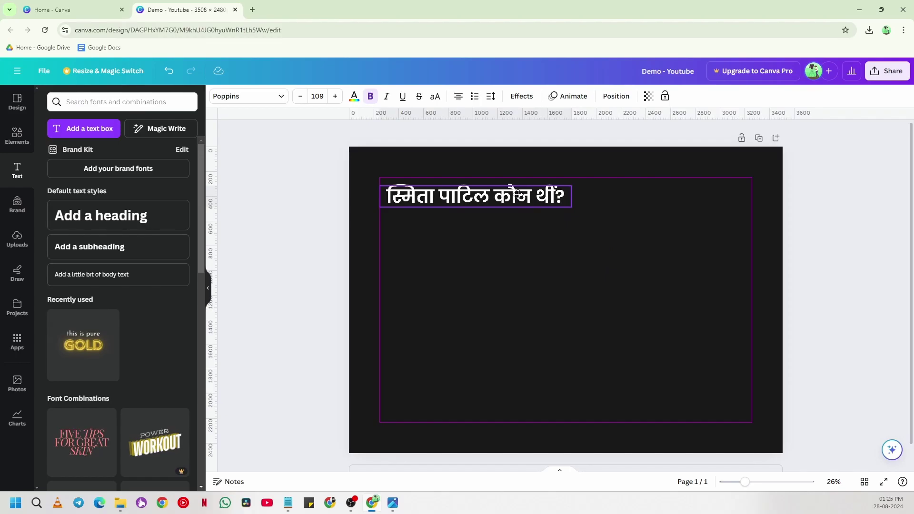
pyautogui.moveTo(518, 195); pyautogui.dragTo(518, 188)
pyautogui.moveTo(407, 198)
pyautogui.mouseDown()
pyautogui.moveTo(418, 195)
pyautogui.moveTo(405, 194)
pyautogui.mouseUp()
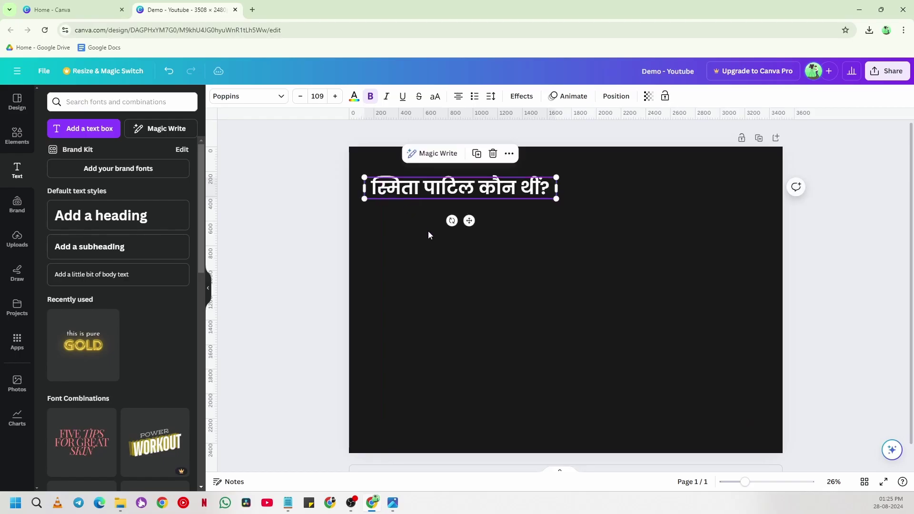
pyautogui.click(428, 236)
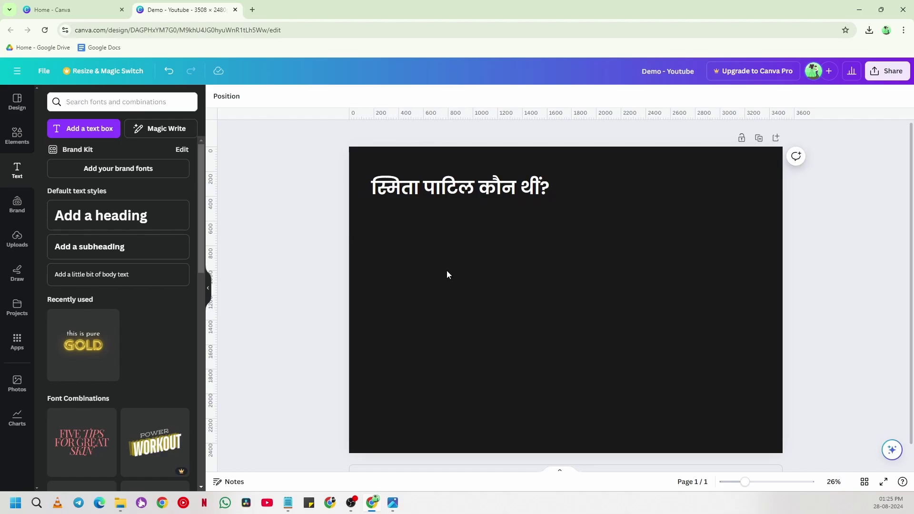
pyautogui.click(44, 71)
# Show page margins and snap the heading's left edge to the margin guide
pyautogui.moveTo(84, 190)
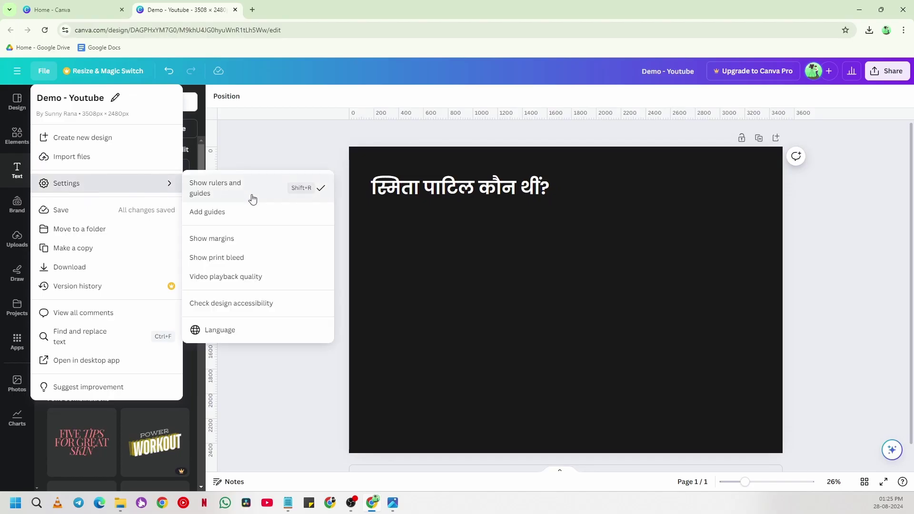
pyautogui.click(228, 243)
pyautogui.click(367, 248)
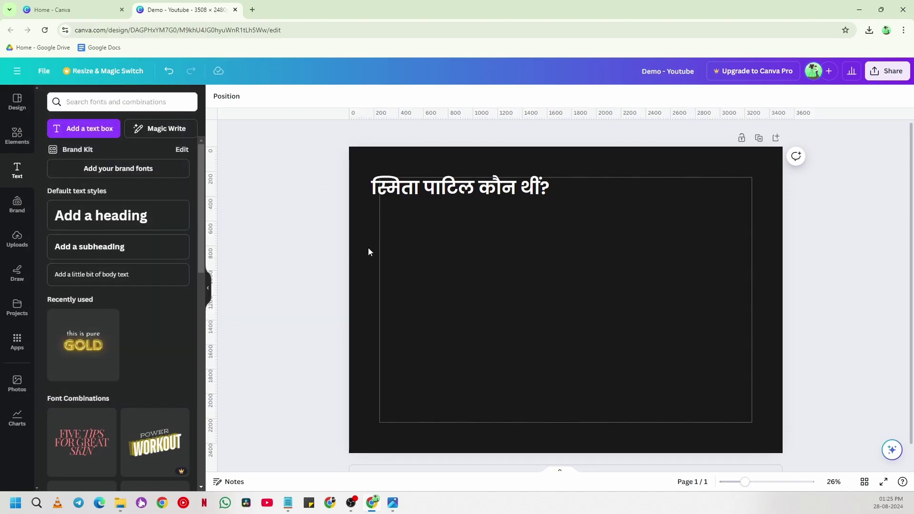
pyautogui.click(424, 254)
pyautogui.moveTo(422, 186)
pyautogui.mouseDown()
pyautogui.moveTo(458, 185)
pyautogui.moveTo(437, 185)
pyautogui.mouseUp()
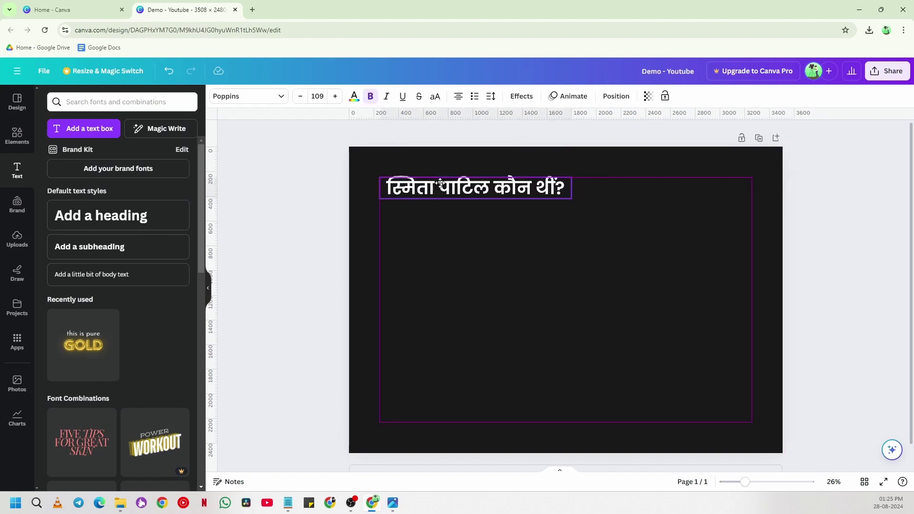
pyautogui.click(307, 242)
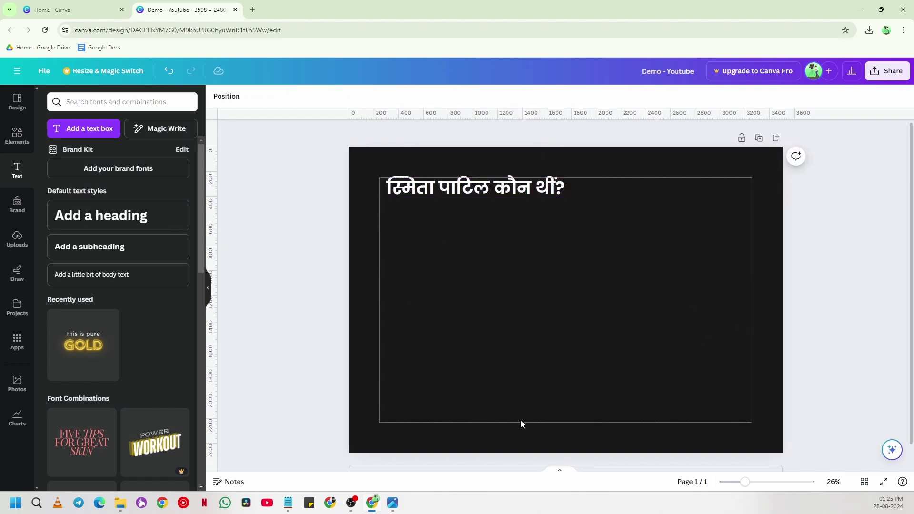
pyautogui.moveTo(456, 187); pyautogui.dragTo(456, 192)
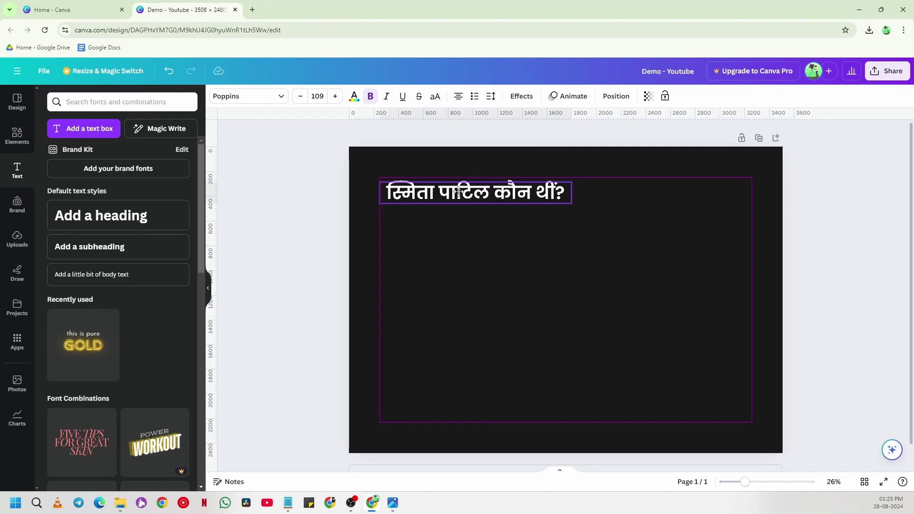
# Hide the margins, fine-tune the heading's position and left-align its text
pyautogui.click(44, 70)
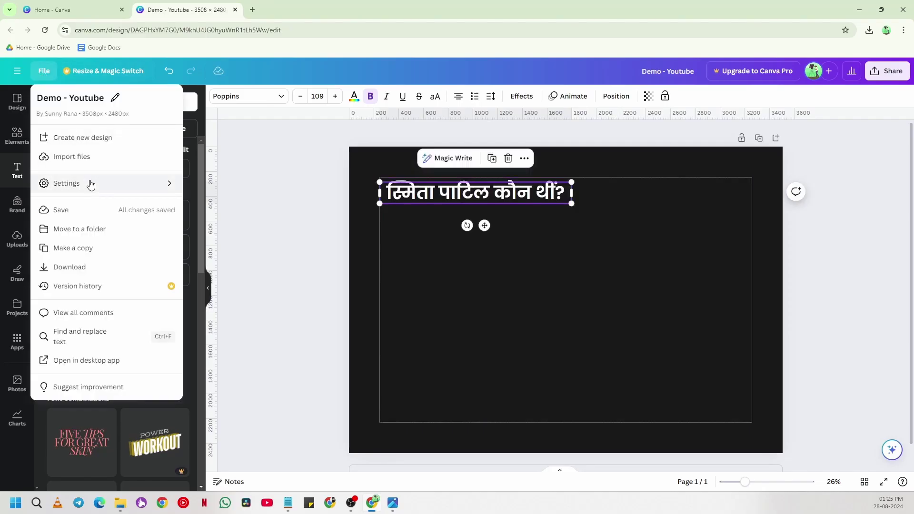
pyautogui.moveTo(90, 183)
pyautogui.click(228, 239)
pyautogui.click(494, 215)
pyautogui.click(490, 193)
pyautogui.moveTo(490, 193); pyautogui.dragTo(488, 193)
pyautogui.click(353, 218)
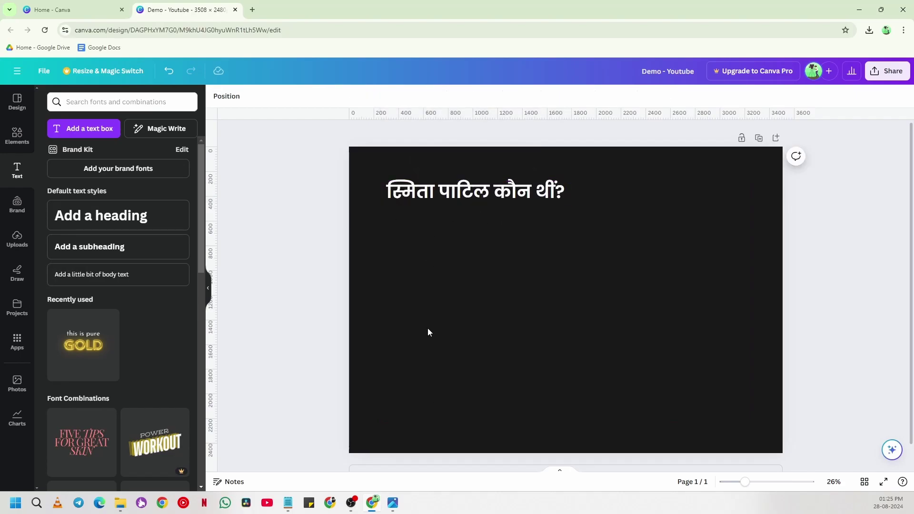
pyautogui.click(548, 193)
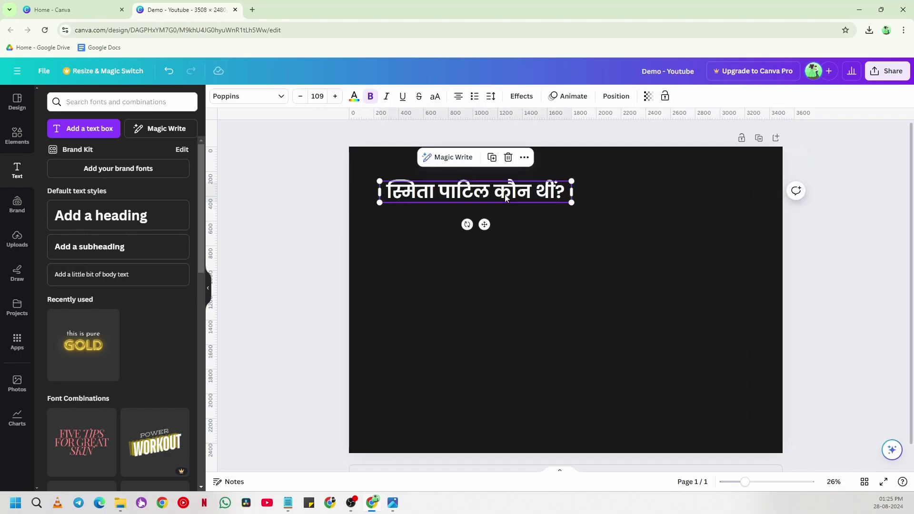
pyautogui.click(459, 97)
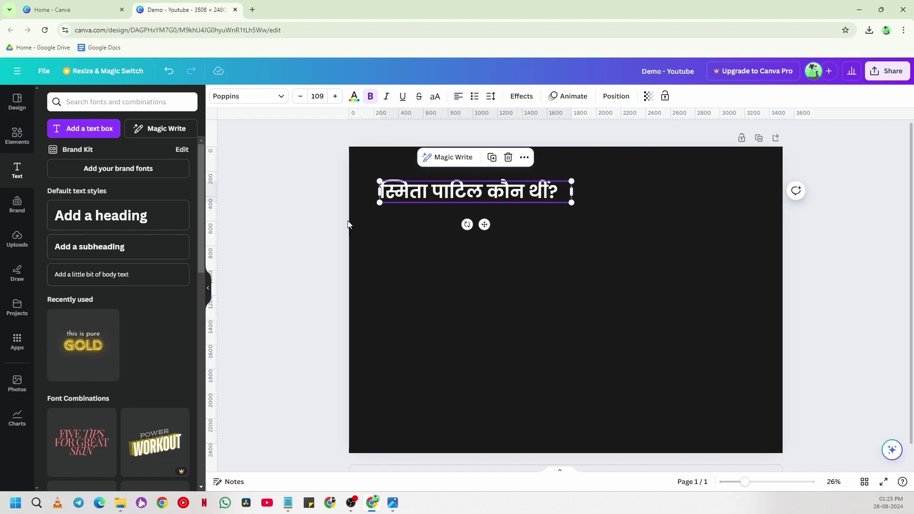
# Move the Hindi heading down about 60 px
pyautogui.click(330, 207)
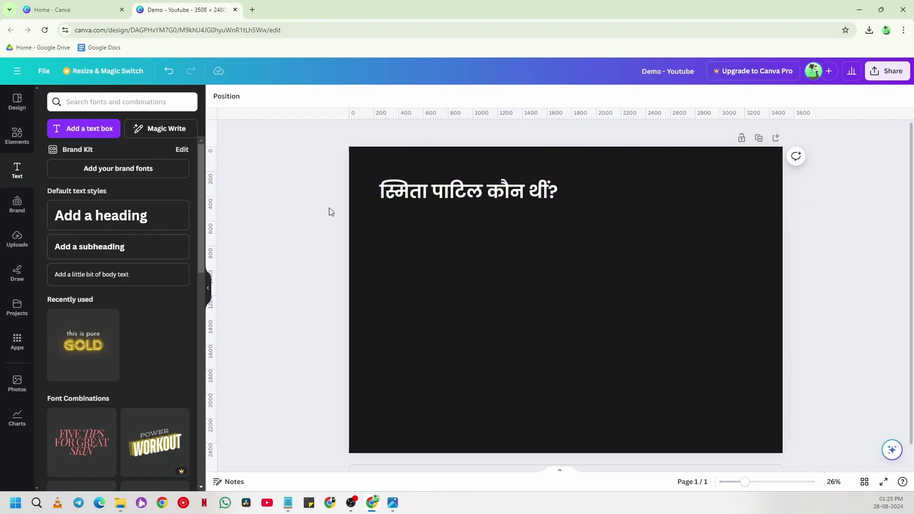
pyautogui.moveTo(434, 191); pyautogui.dragTo(434, 220)
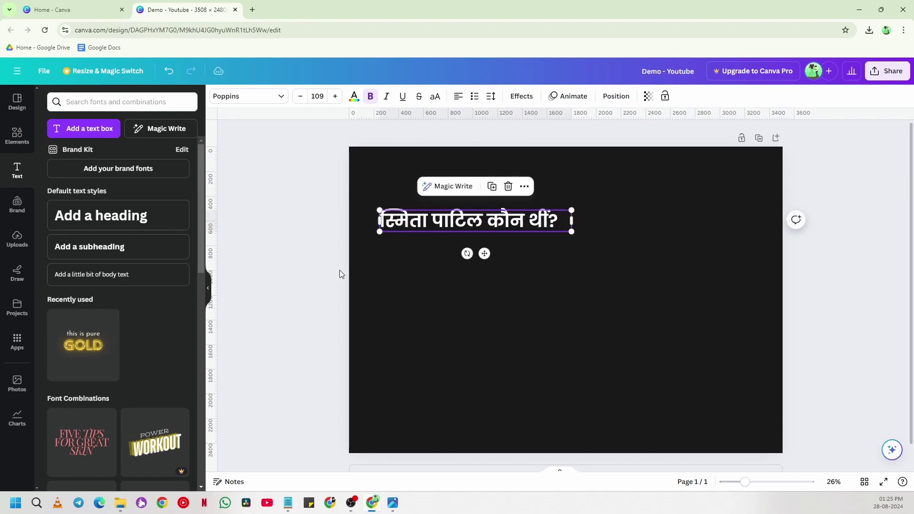
pyautogui.click(393, 280)
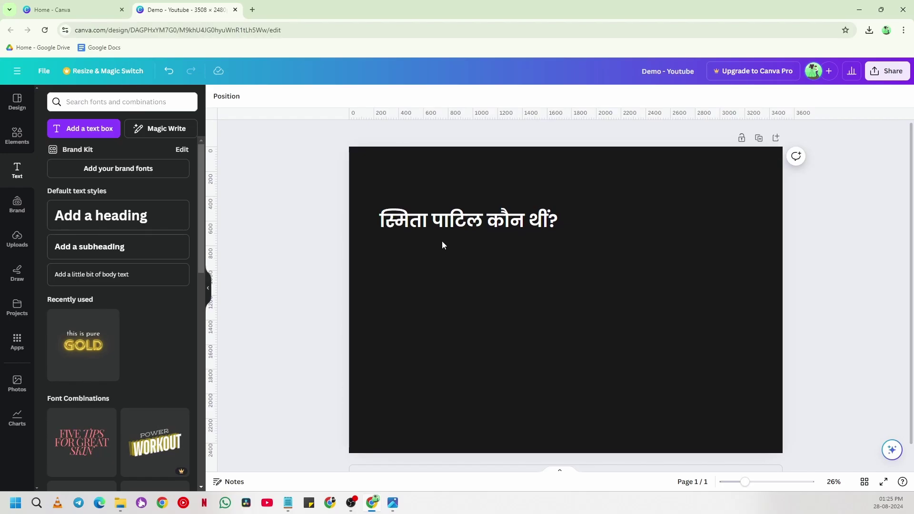
# Add a subheading text box and size it just under the heading
pyautogui.click(95, 253)
pyautogui.click(524, 331)
pyautogui.moveTo(551, 305); pyautogui.dragTo(446, 253)
pyautogui.moveTo(548, 262); pyautogui.dragTo(477, 252)
pyautogui.click(494, 287)
pyautogui.click(486, 247)
pyautogui.click(495, 264)
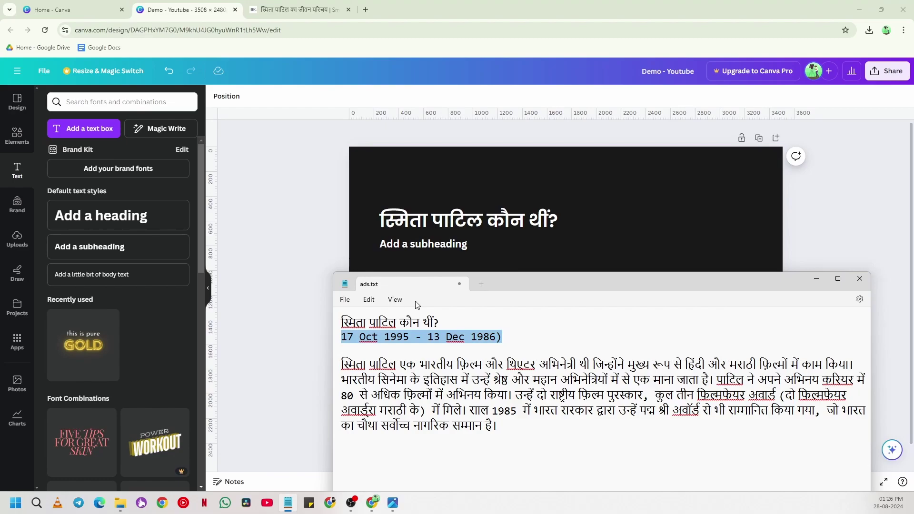
# Paste '17 Oct 1995 - 13 Dec 1986)' as the subheading, align it left, and zoom to 36%
pyautogui.doubleClick(424, 245)
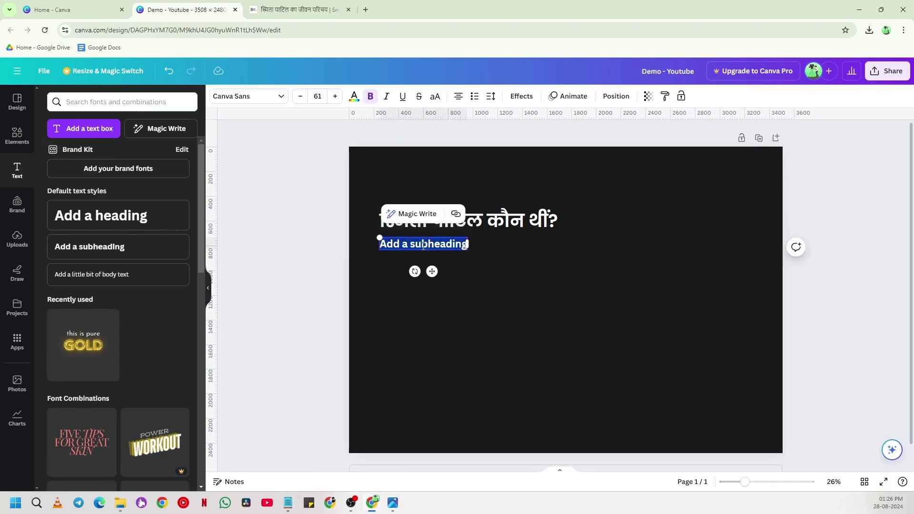
pyautogui.write('17 Oct 1995 - 13 Dec 1986)')
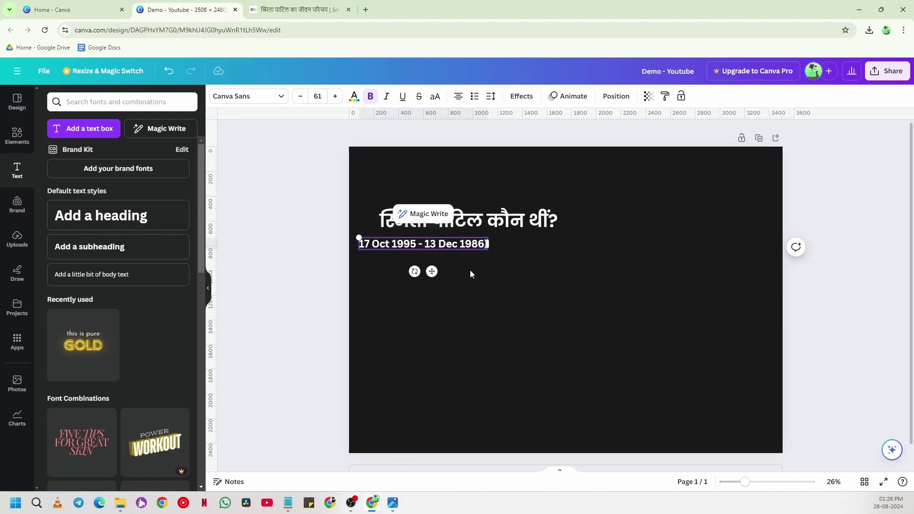
pyautogui.moveTo(428, 245); pyautogui.dragTo(448, 242)
pyautogui.click(489, 276)
pyautogui.click(493, 247)
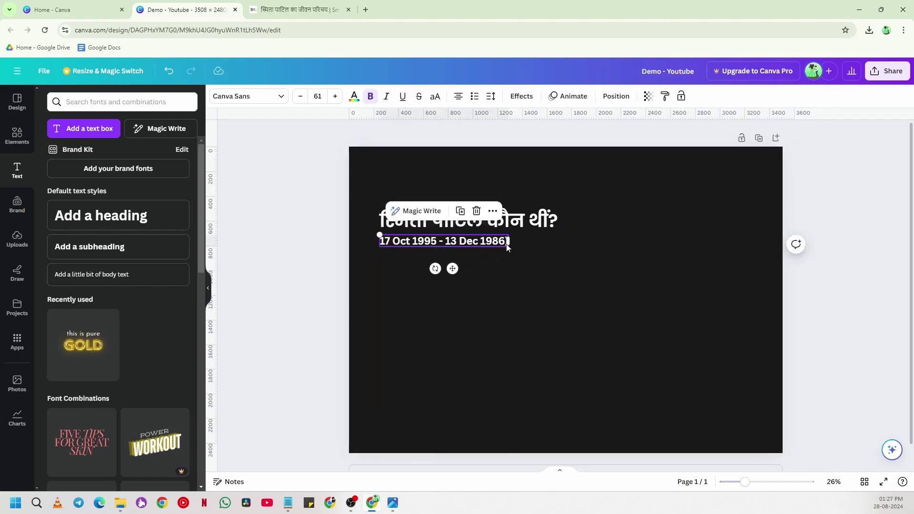
pyautogui.moveTo(745, 482); pyautogui.dragTo(753, 483)
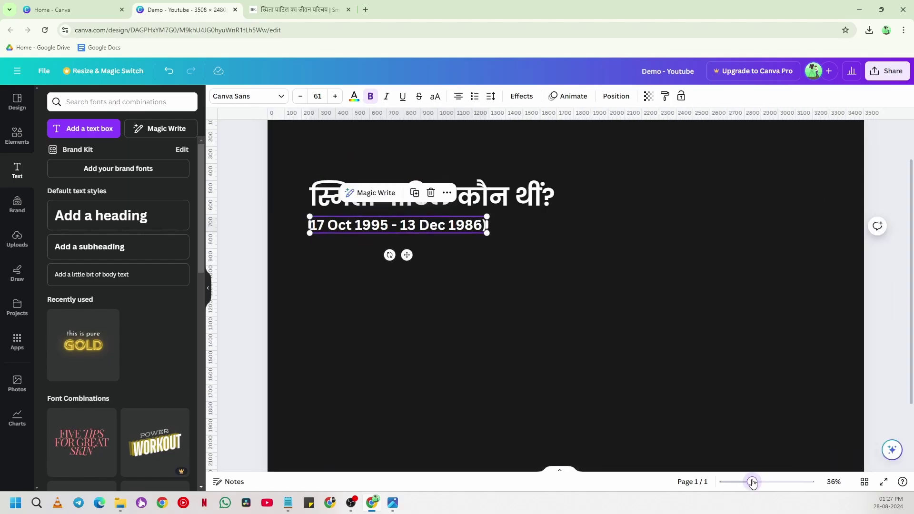
# Remove bold from the date text, shrink it to 51.5 and snap it under the heading
pyautogui.scroll(1, 510, 341)
pyautogui.click(371, 97)
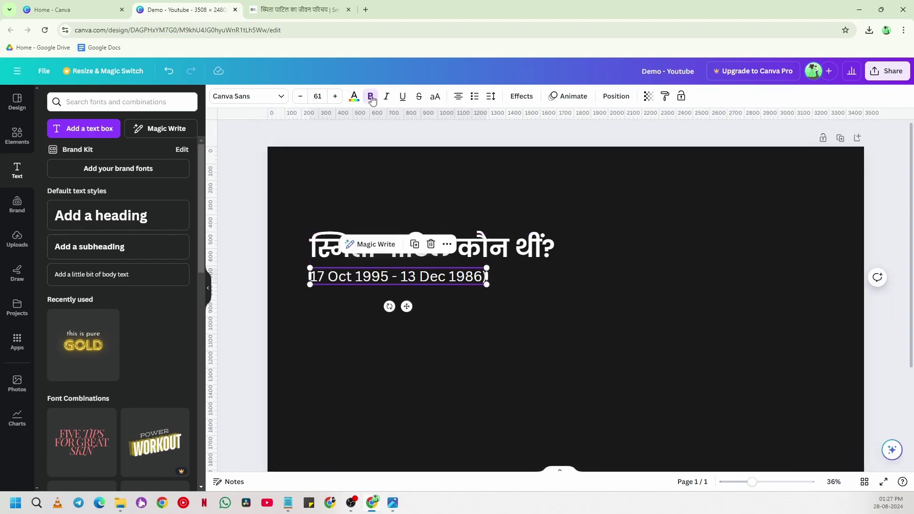
pyautogui.click(400, 184)
pyautogui.click(433, 284)
pyautogui.moveTo(487, 284); pyautogui.dragTo(421, 275)
pyautogui.click(432, 300)
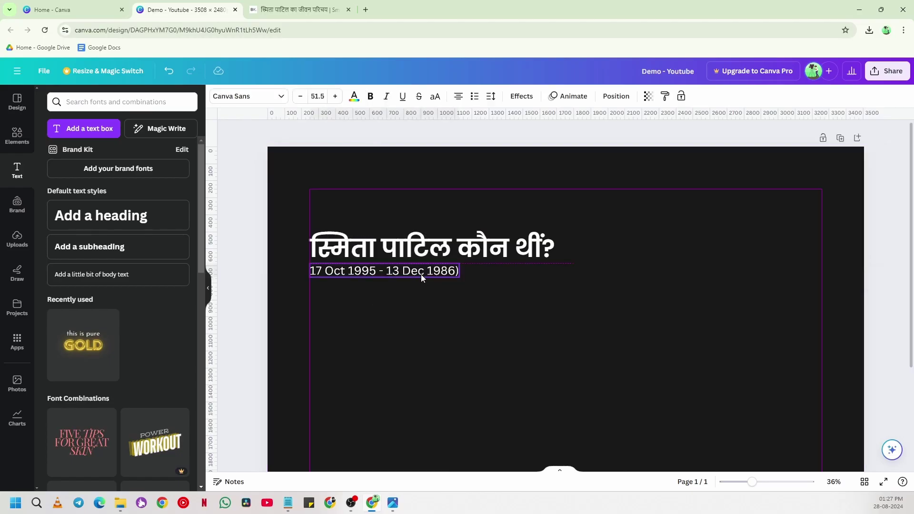
# Set the date subheading font to Poppins in italic
pyautogui.click(244, 101)
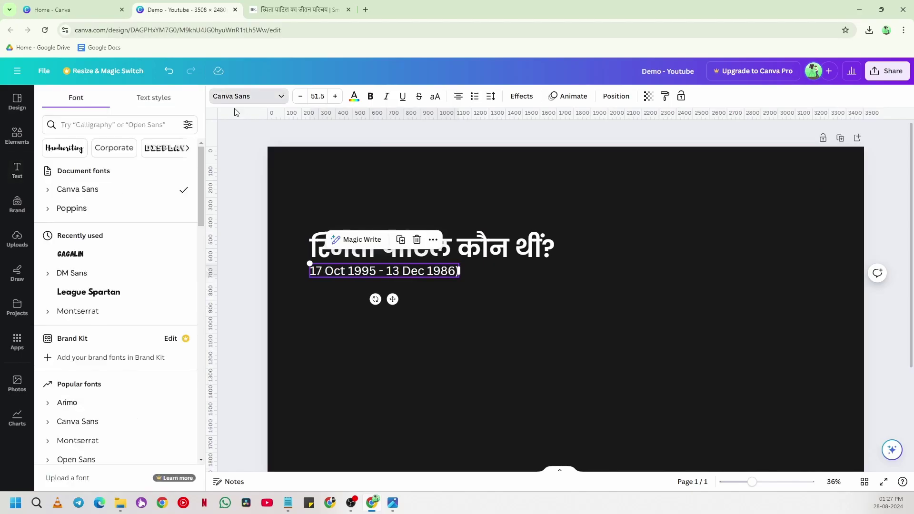
pyautogui.click(103, 208)
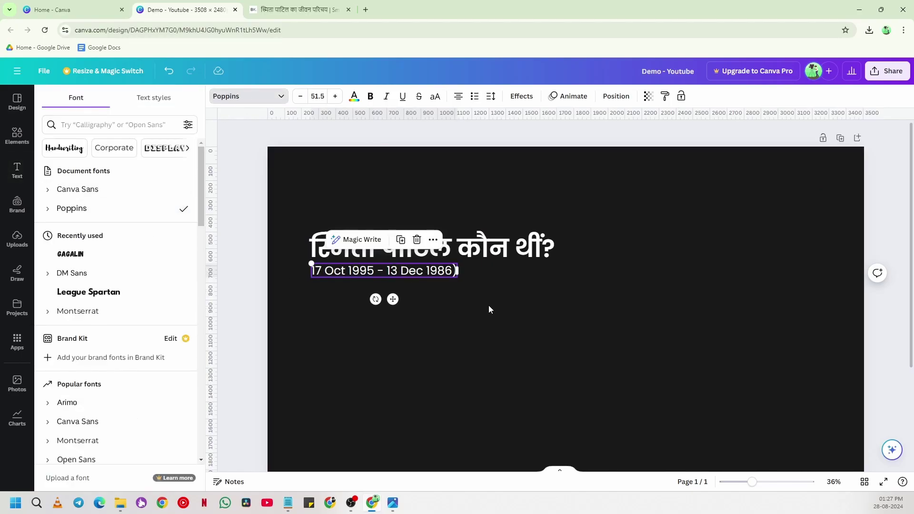
pyautogui.click(386, 96)
pyautogui.click(398, 180)
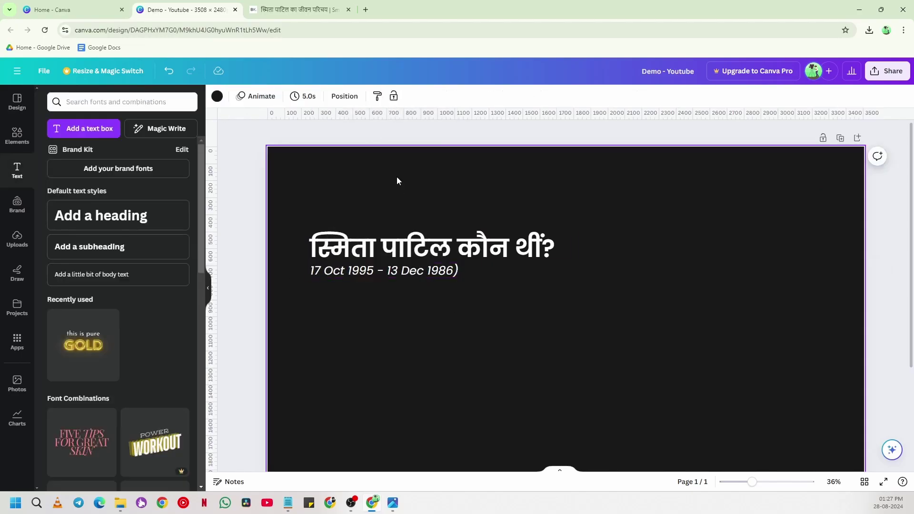
# Add an opening parenthesis before the date and nudge the text slightly right
pyautogui.click(424, 273)
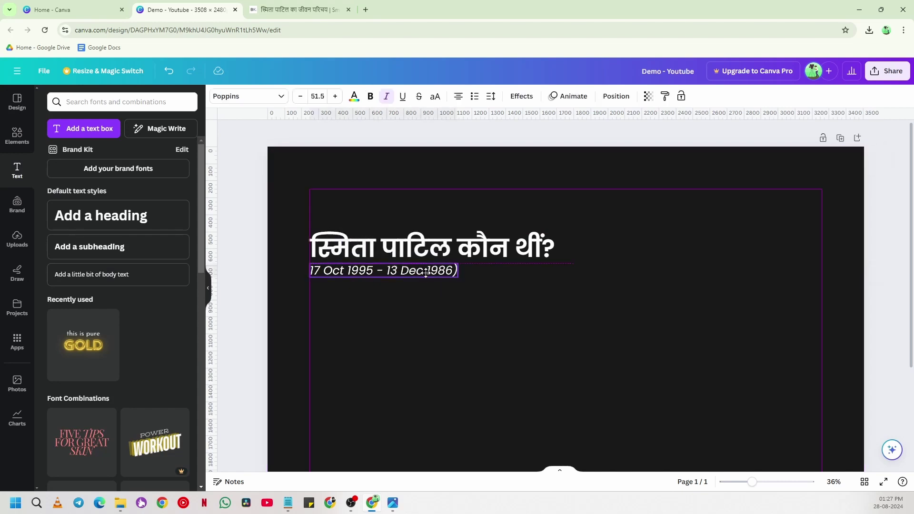
pyautogui.click(322, 271)
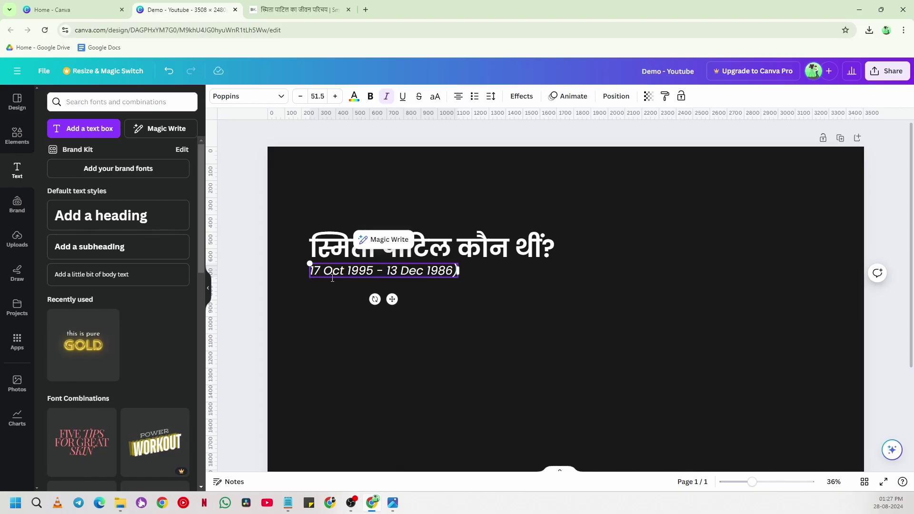
pyautogui.write('(')
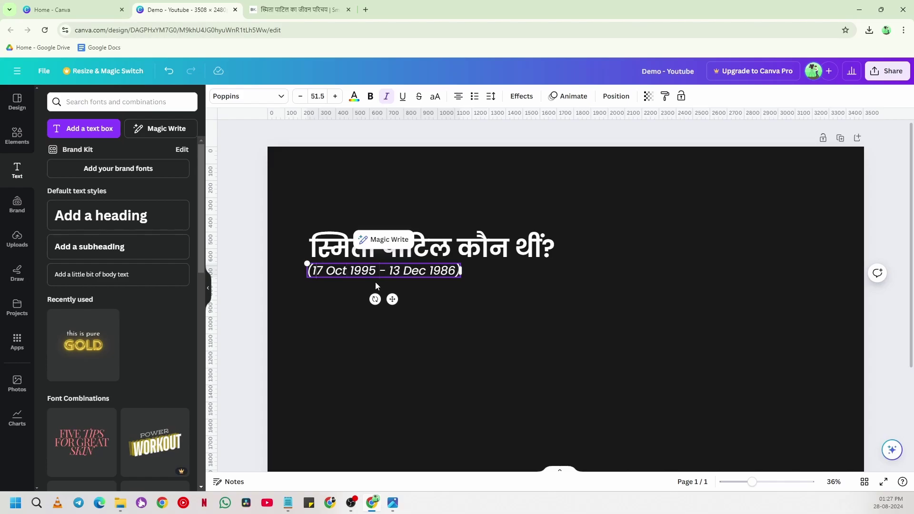
pyautogui.click(341, 290)
pyautogui.moveTo(354, 270); pyautogui.dragTo(356, 270)
pyautogui.click(341, 306)
# Check the bracketed date subheading's placement, then select the whole slide page
pyautogui.click(349, 272)
pyautogui.click(333, 298)
pyautogui.click(362, 271)
pyautogui.click(325, 295)
pyautogui.click(387, 271)
pyautogui.scroll(-3, 401, 335)
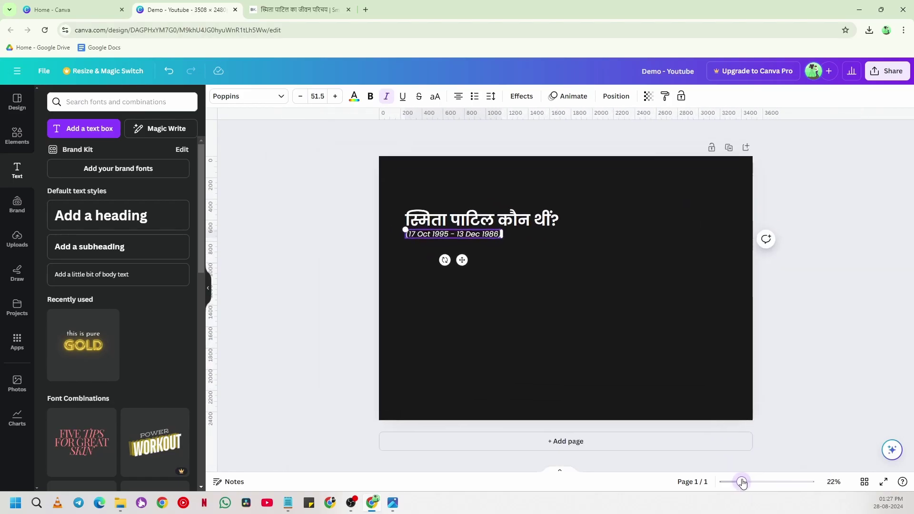
pyautogui.click(322, 285)
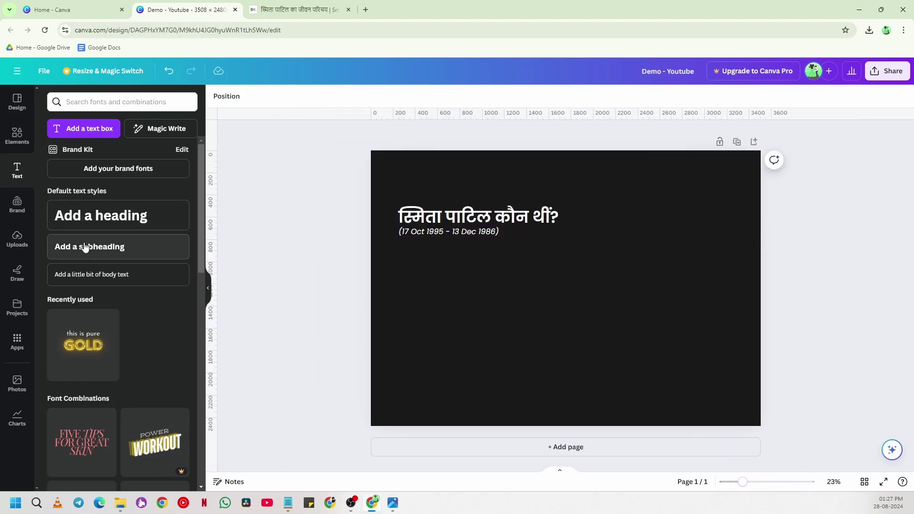
pyautogui.click(447, 232)
pyautogui.click(371, 238)
pyautogui.click(405, 237)
pyautogui.click(590, 292)
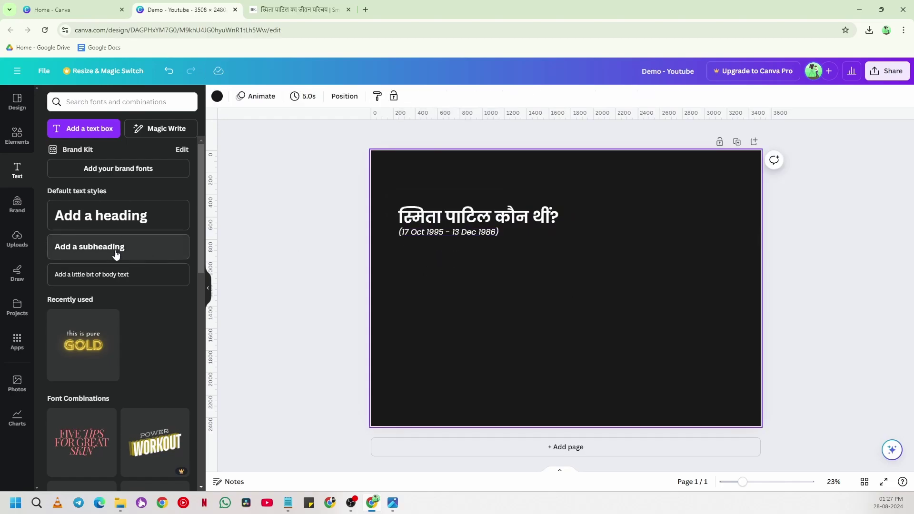
# Add a body text box and select the first Hindi sentences in the notes file
pyautogui.click(115, 279)
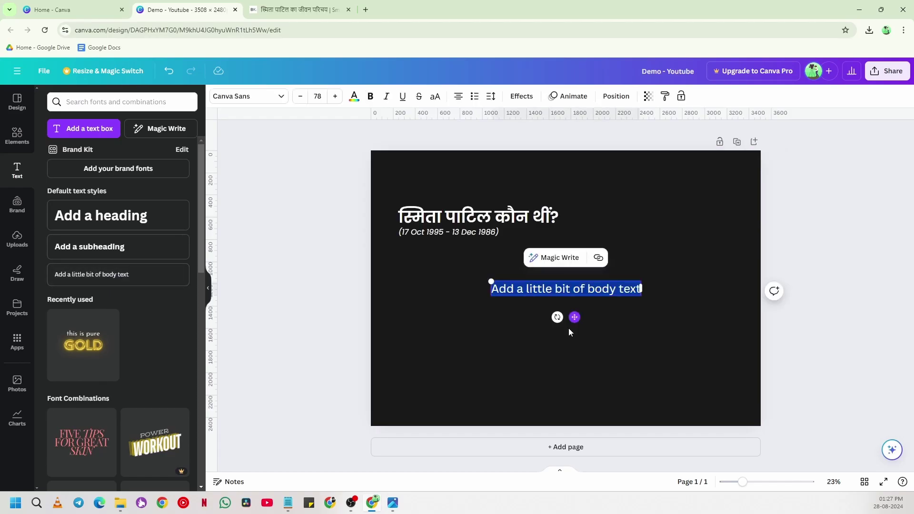
pyautogui.click(287, 503)
pyautogui.click(422, 366)
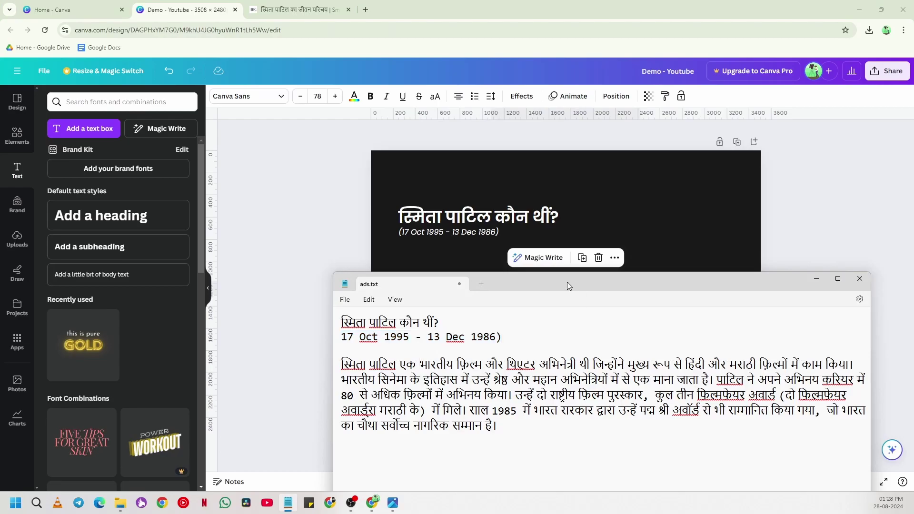
pyautogui.moveTo(573, 283); pyautogui.dragTo(446, 243)
pyautogui.moveTo(215, 322); pyautogui.dragTo(587, 346)
pyautogui.hotkey('ctrl', 'c')
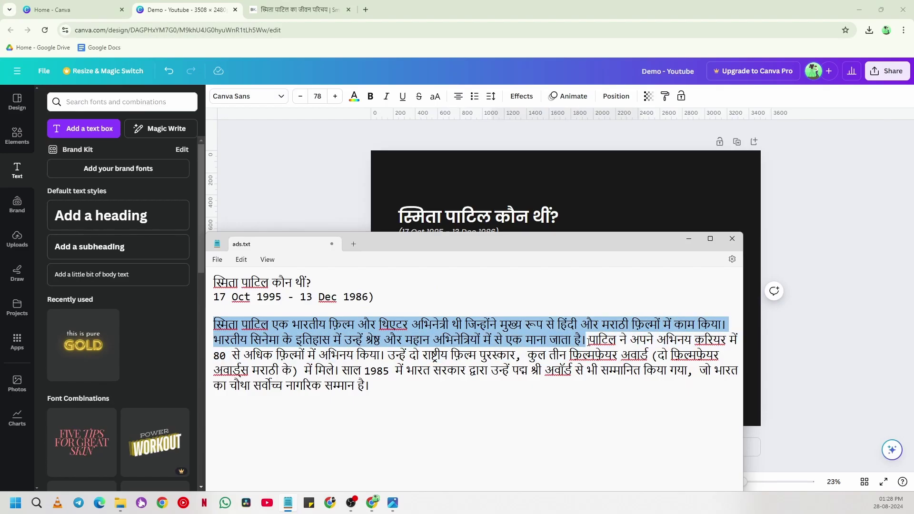
# Paste the Hindi sentences over the body text placeholder
pyautogui.click(596, 209)
pyautogui.doubleClick(554, 286)
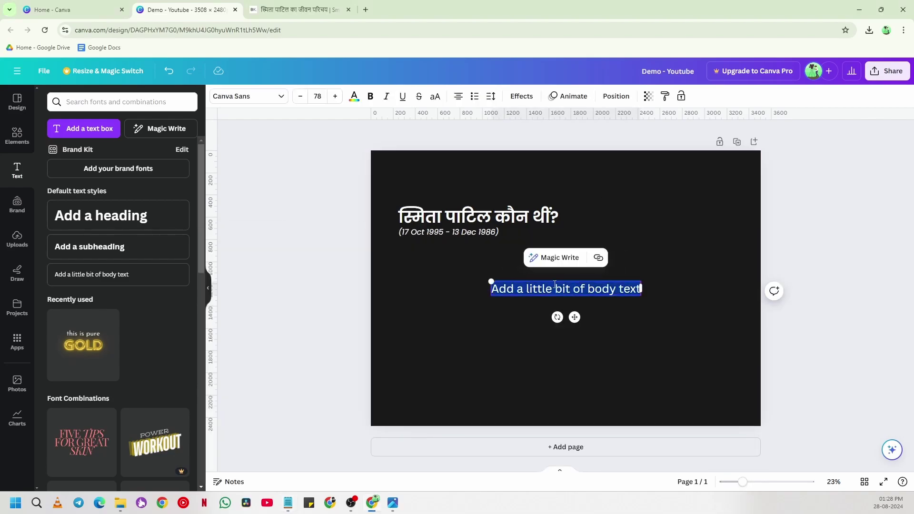
pyautogui.hotkey('ctrl', 'v')
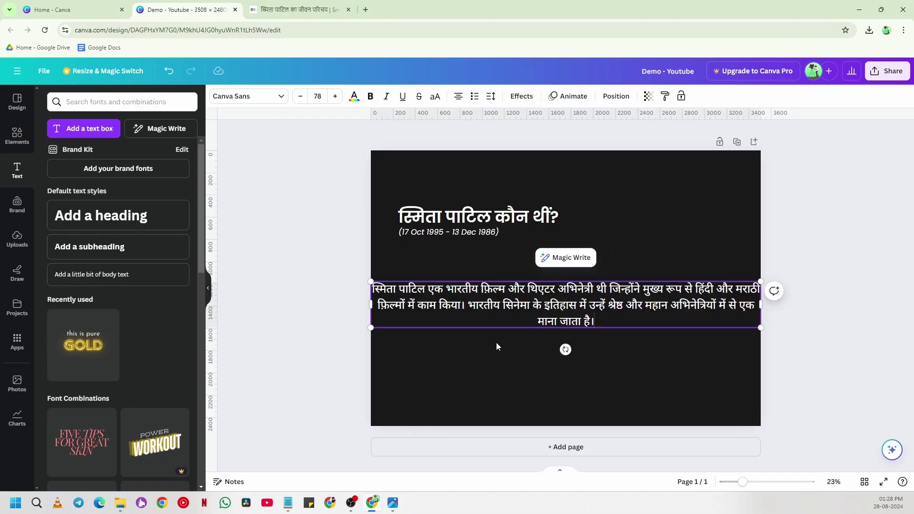
pyautogui.press('Escape')
# Narrow the paragraph to four lines, centre it, left-align it and set it in Poppins
pyautogui.moveTo(371, 304); pyautogui.dragTo(511, 300)
pyautogui.moveTo(643, 314); pyautogui.dragTo(572, 315)
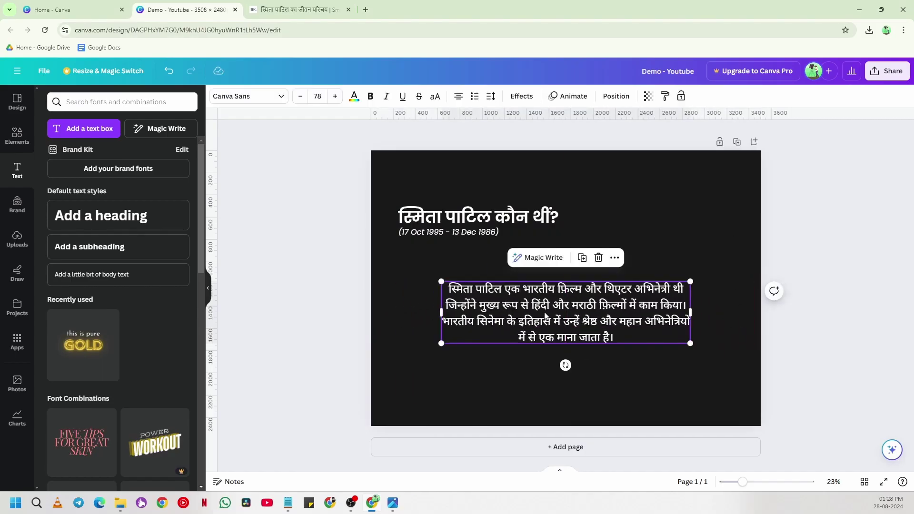
pyautogui.click(459, 96)
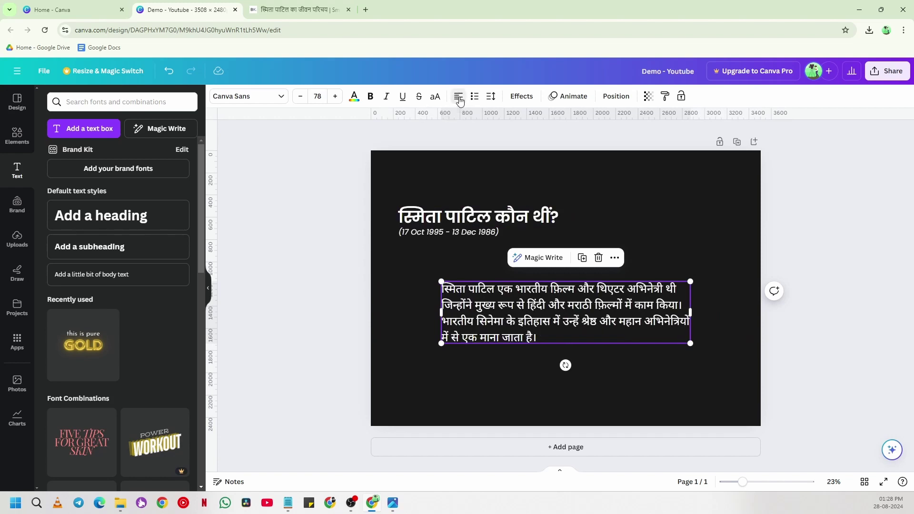
pyautogui.click(477, 309)
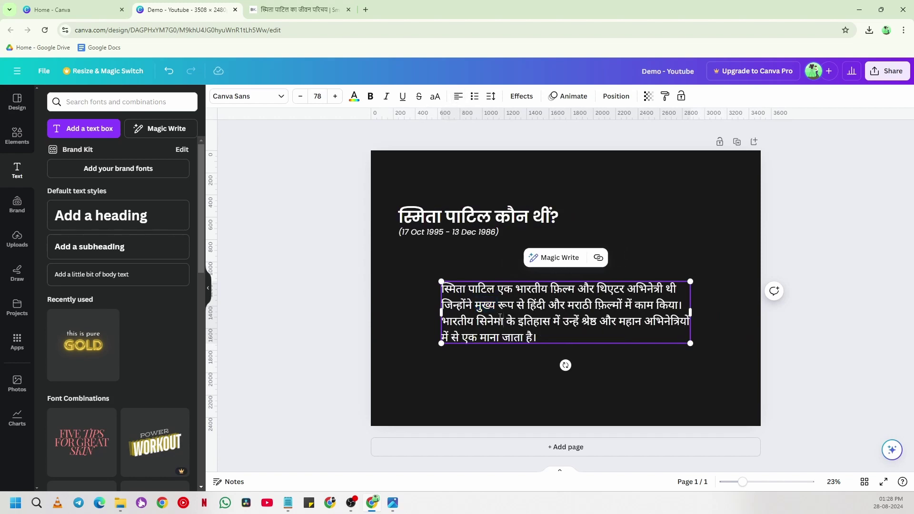
pyautogui.hotkey('ctrl', 'a')
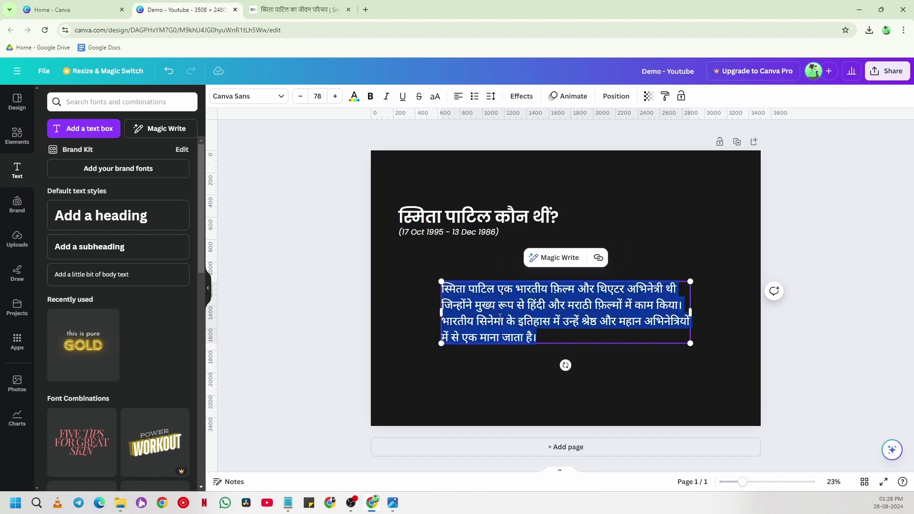
pyautogui.click(267, 96)
pyautogui.click(63, 214)
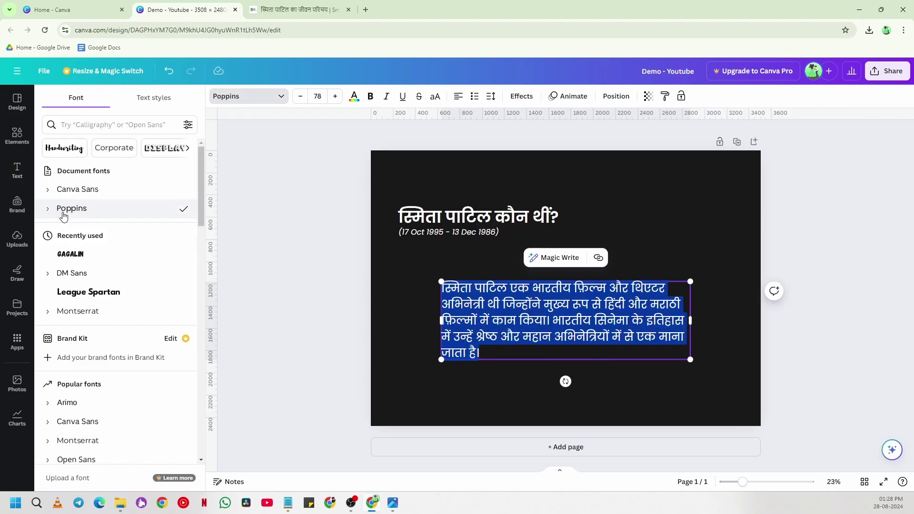
pyautogui.press('Escape')
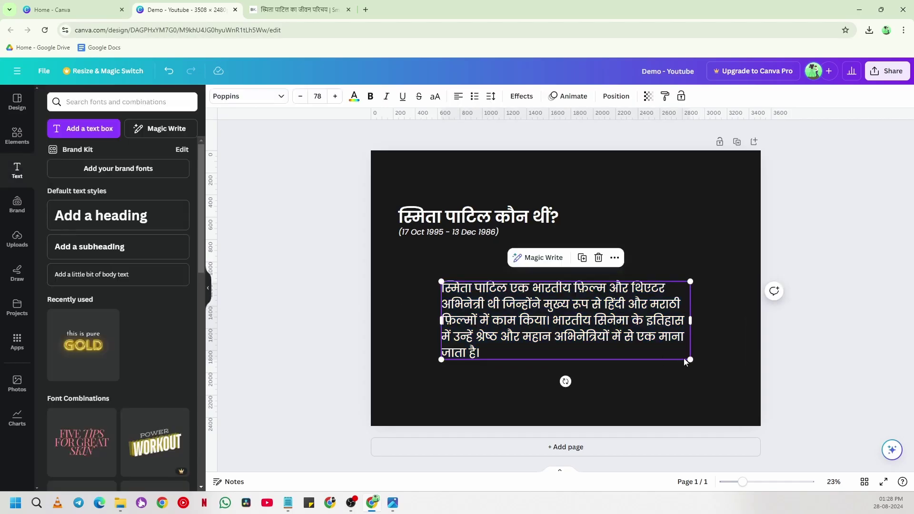
# Scale the paragraph text down and change its weight to Poppins Light
pyautogui.moveTo(690, 357); pyautogui.dragTo(591, 329)
pyautogui.click(362, 321)
pyautogui.click(486, 315)
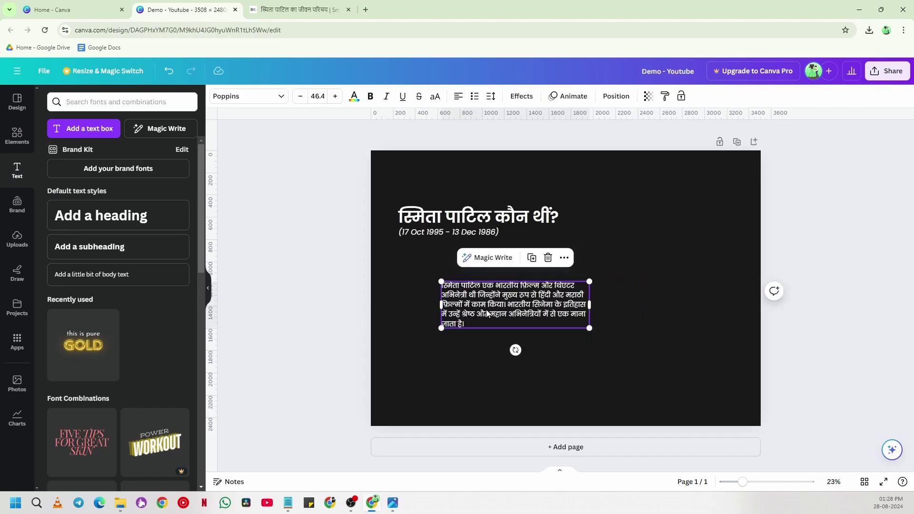
pyautogui.click(239, 98)
pyautogui.click(48, 189)
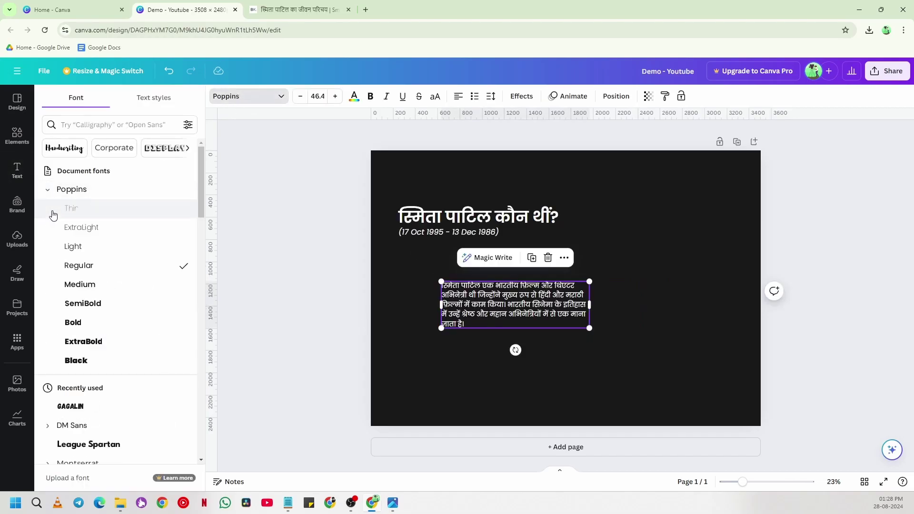
pyautogui.click(73, 247)
# Move the paragraph up under the date line and widen it to rewrap
pyautogui.click(293, 273)
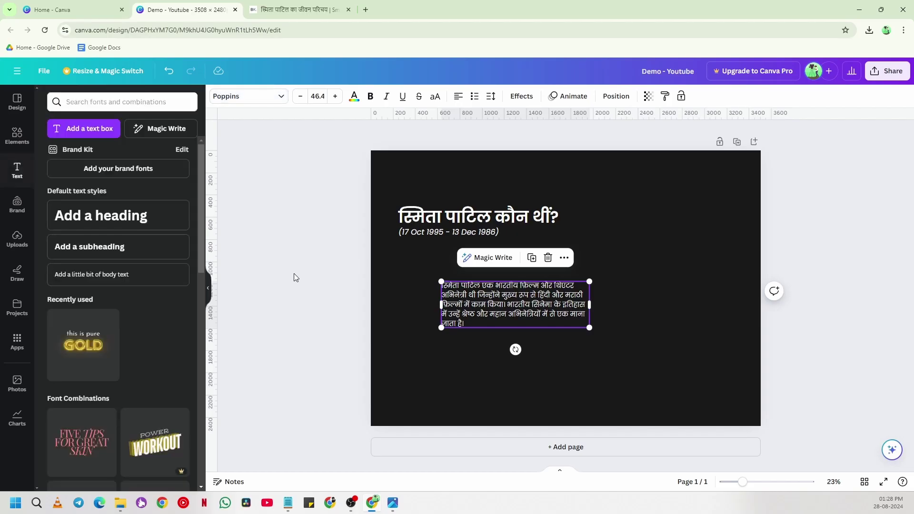
pyautogui.moveTo(531, 313); pyautogui.dragTo(487, 278)
pyautogui.moveTo(547, 270); pyautogui.dragTo(565, 270)
pyautogui.click(605, 357)
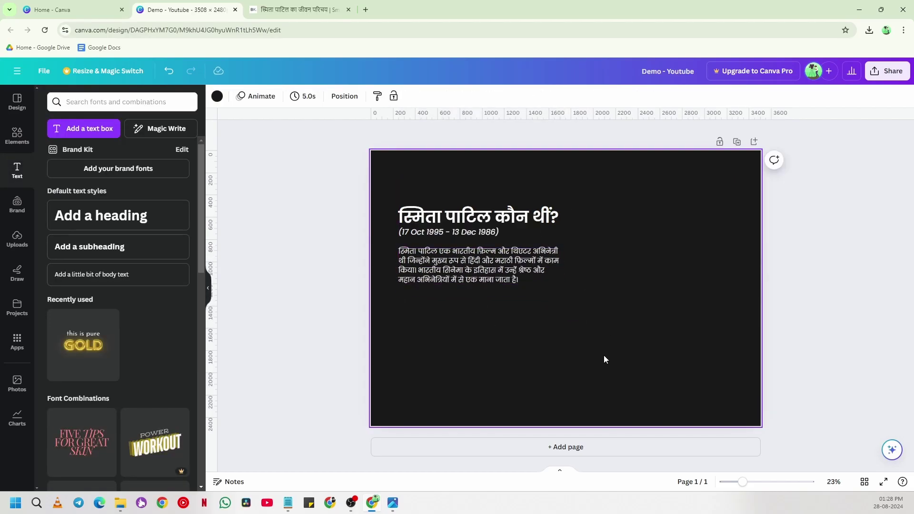
# Drag the heading, date and paragraph down together and zoom the slide to 28%
pyautogui.moveTo(536, 201); pyautogui.dragTo(471, 278)
pyautogui.click(537, 323)
pyautogui.click(486, 279)
pyautogui.click(570, 340)
pyautogui.moveTo(743, 482); pyautogui.dragTo(747, 482)
pyautogui.click(287, 294)
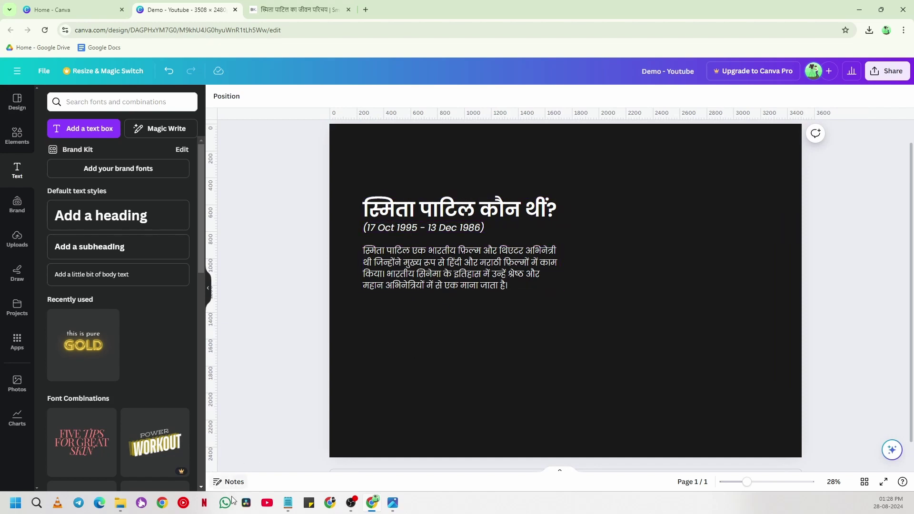
# Select the remaining Hindi sentences in the notes file for the paragraph
pyautogui.click(288, 503)
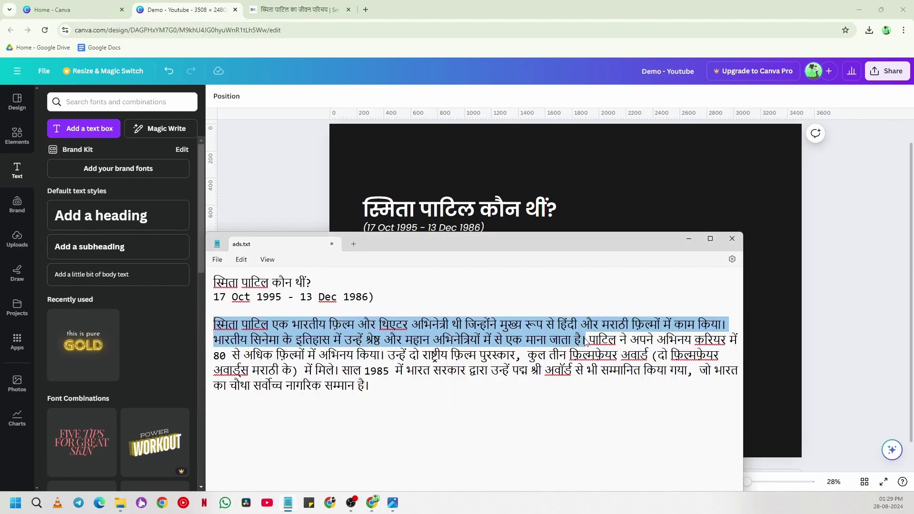
pyautogui.moveTo(589, 340); pyautogui.dragTo(562, 361)
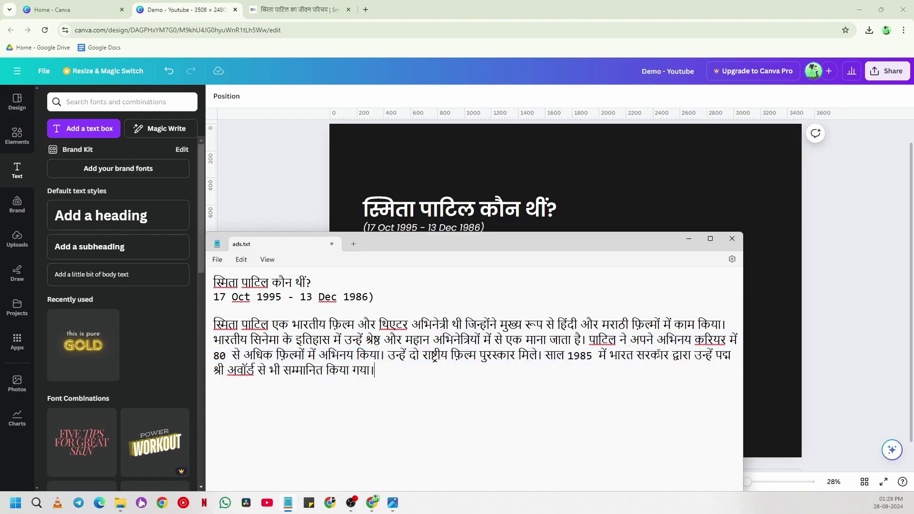
pyautogui.moveTo(591, 339); pyautogui.dragTo(621, 374)
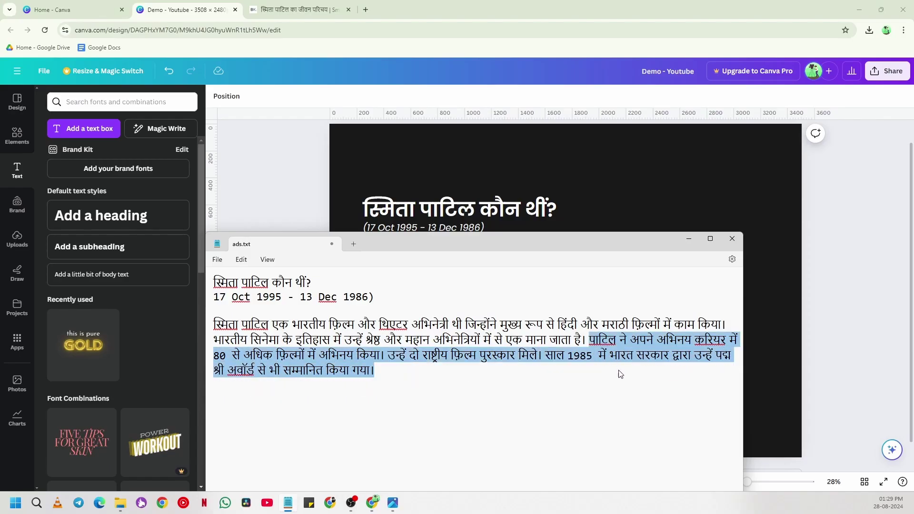
pyautogui.click(314, 212)
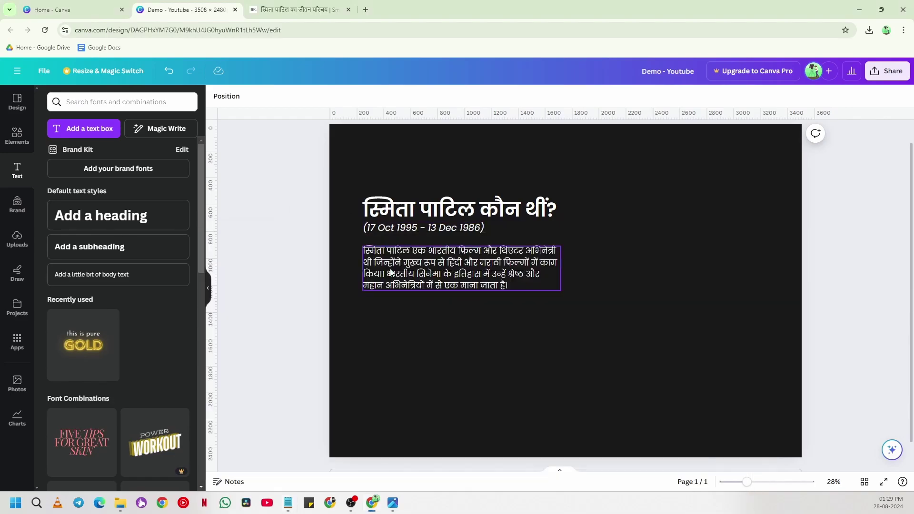
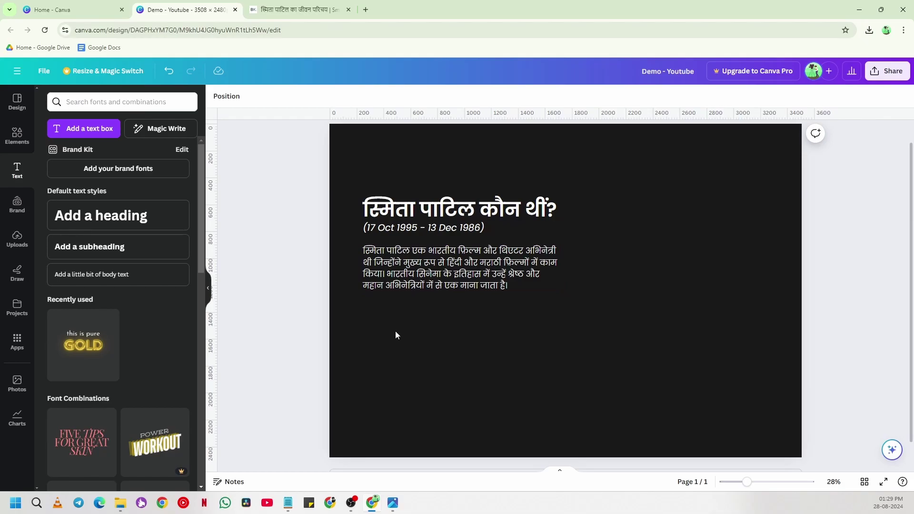
# Try pasting the second paragraph into the first body text box, then undo it
pyautogui.click(532, 286)
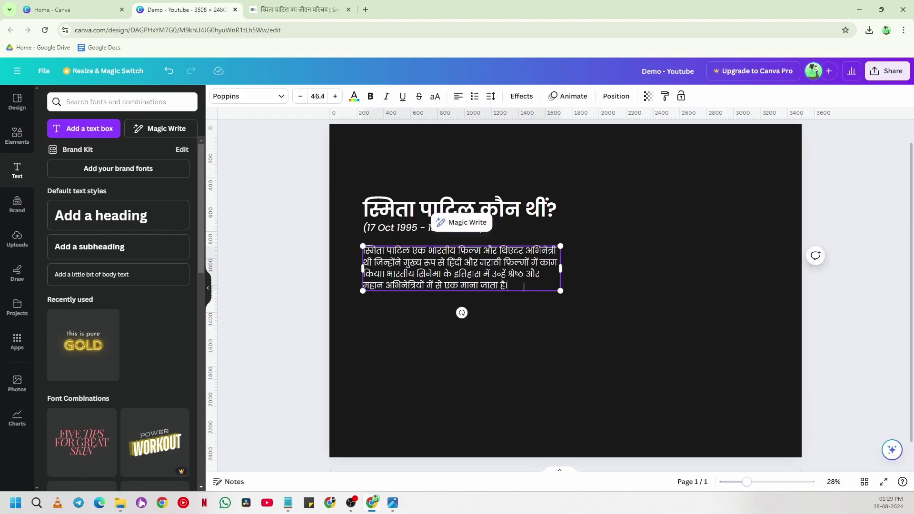
pyautogui.press('Return')
pyautogui.press('Return')
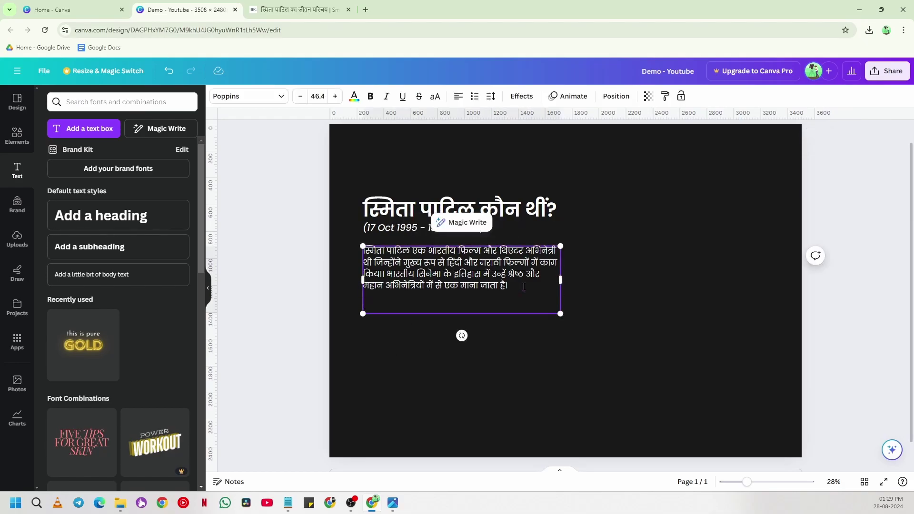
pyautogui.write('पाटिल ने अपने अभिनय करियर में 80 से अधिक फ़िल्मों में अभिनय किया। उन्हें दो राष्ट्रीय फ़िल्म पुरस्कार मिले। साल 1985 में भारत सरकार द्वारा उन्हें पद्म श्री अवॉर्ड से भी सम्मानित किया गया।')
pyautogui.click(620, 392)
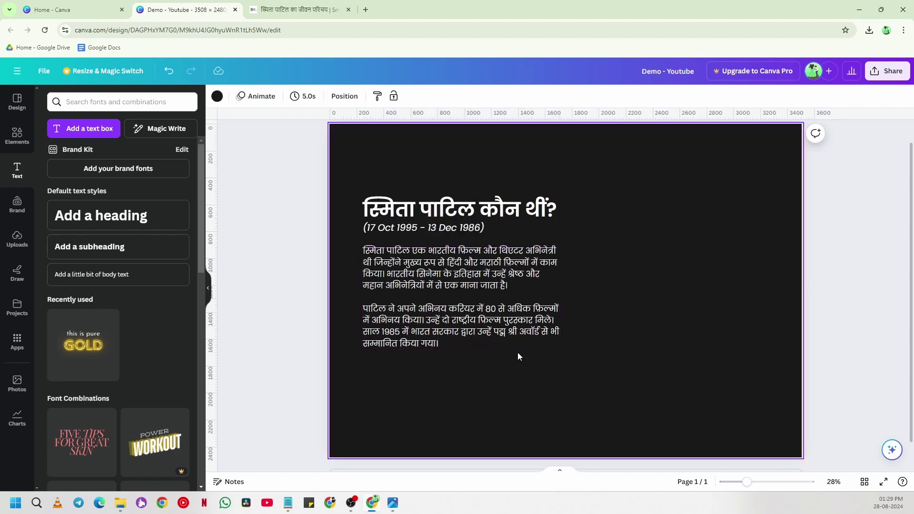
pyautogui.hotkey('ctrl', 'z')
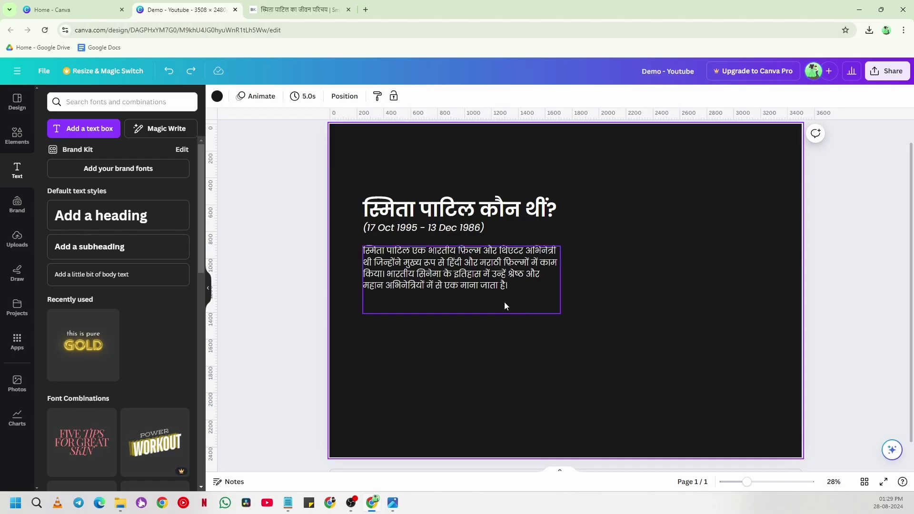
# Duplicate the body text box below the first, paste the second paragraph into it, and lower the text block
pyautogui.click(499, 285)
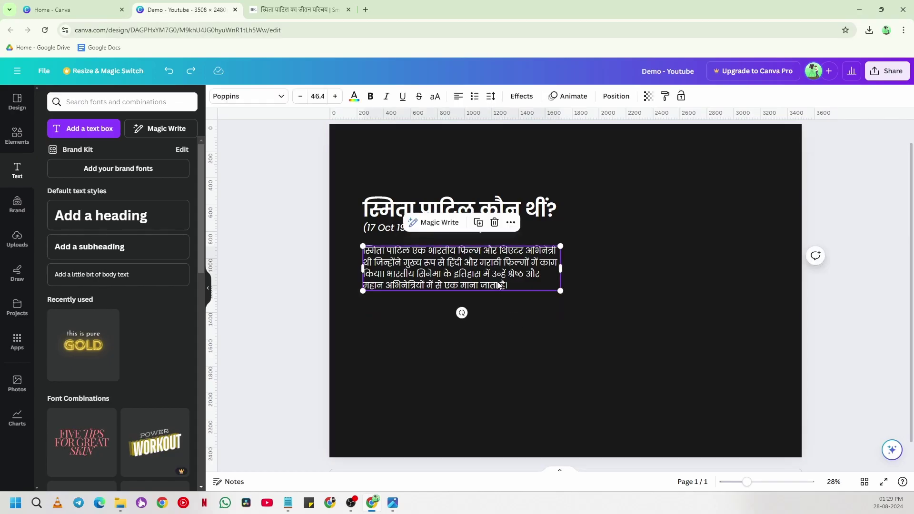
pyautogui.click(480, 223)
pyautogui.moveTo(481, 269); pyautogui.dragTo(478, 321)
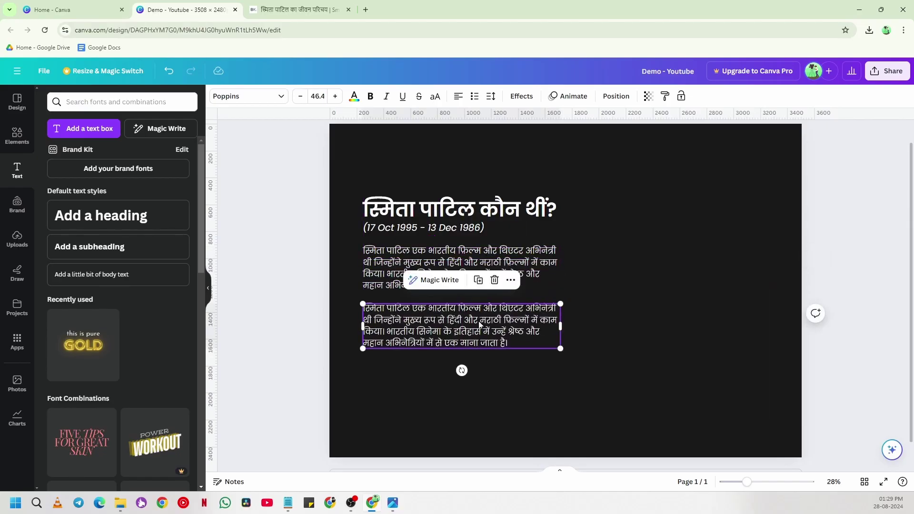
pyautogui.doubleClick(480, 320)
pyautogui.write('पाटिल ने अपने अभिनय करियर में 80 से अधिक फ़िल्मों में अभिनय किया। उन्हें दो राष्ट्रीय फ़िल्म पुरस्कार मिले। साल 1985 में भारत सरकार द्वारा उन्हें पद्म श्री अवॉर्ड से भी सम्मानित किया गया।')
pyautogui.click(570, 365)
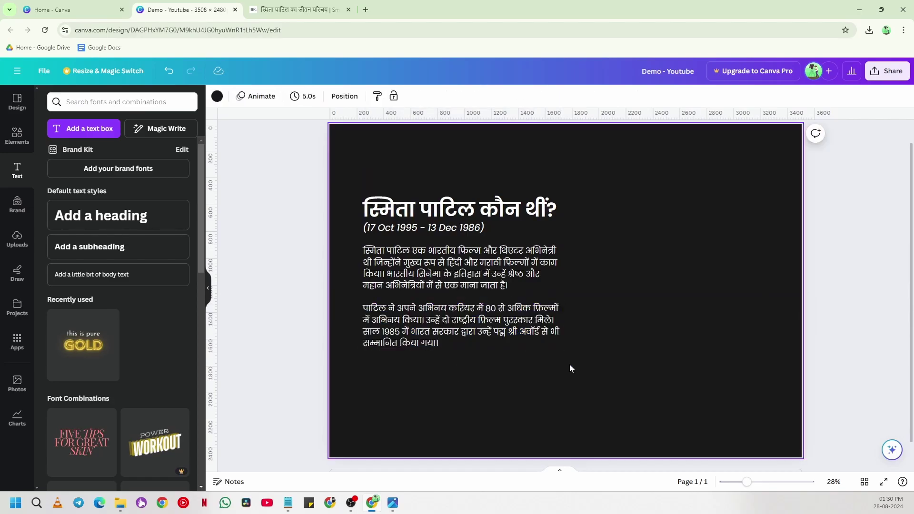
pyautogui.moveTo(505, 315); pyautogui.dragTo(503, 310)
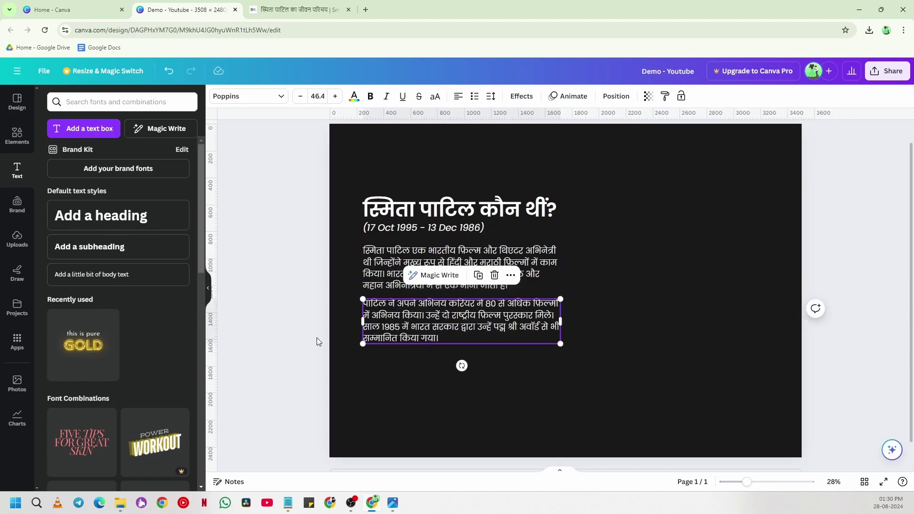
pyautogui.click(347, 365)
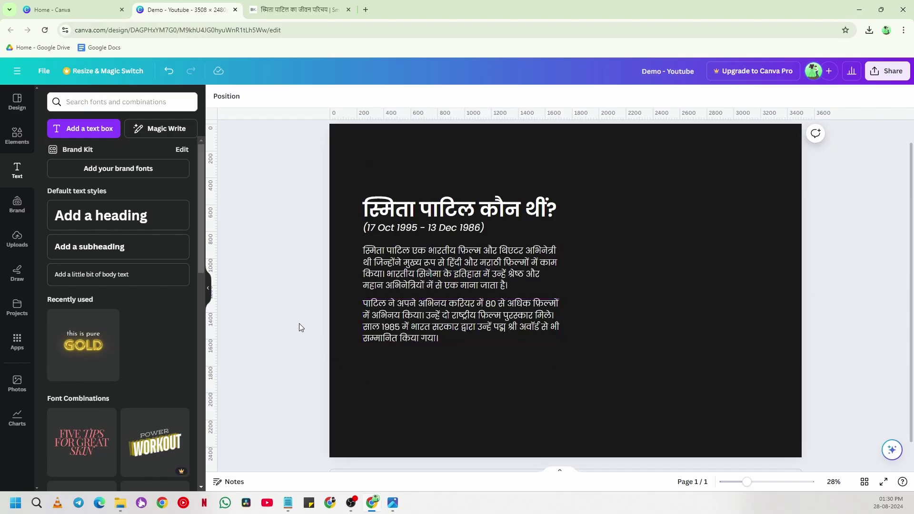
pyautogui.moveTo(433, 400); pyautogui.dragTo(418, 220)
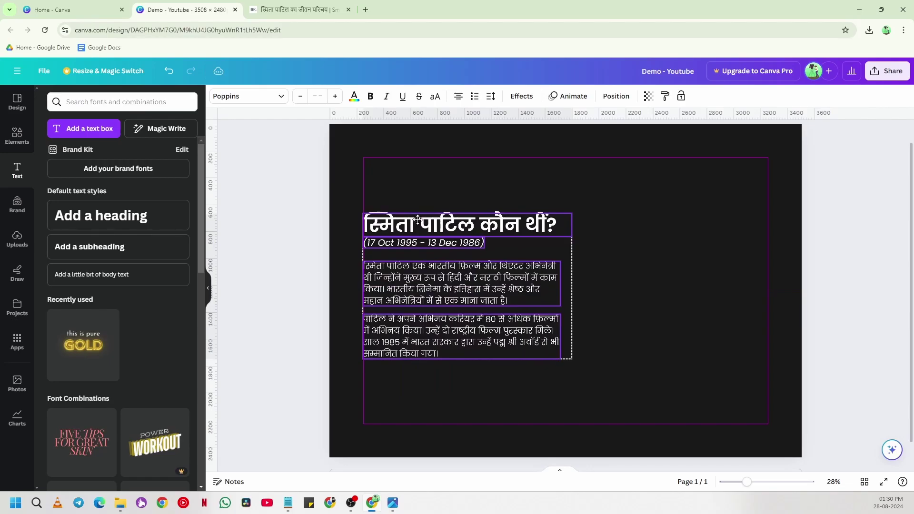
# Move all four text boxes slightly lower on the slide
pyautogui.click(283, 255)
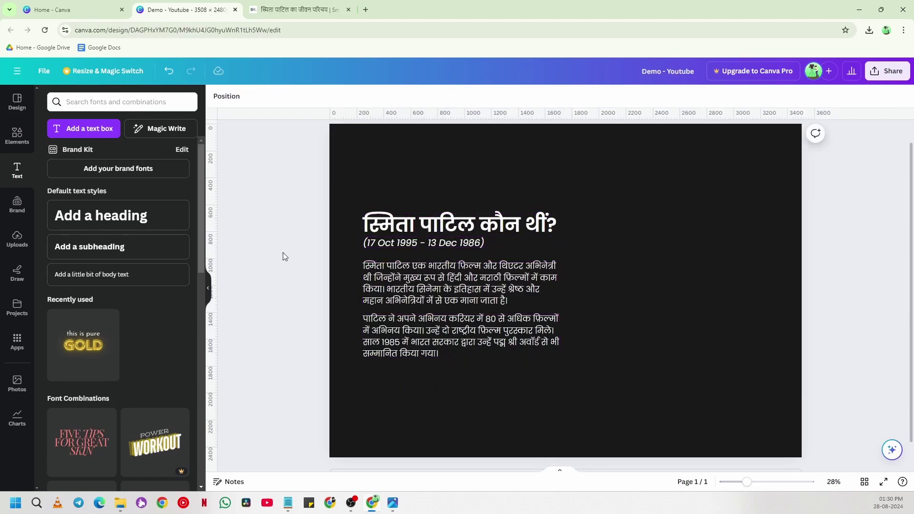
pyautogui.moveTo(308, 208); pyautogui.dragTo(463, 400)
pyautogui.moveTo(468, 327); pyautogui.dragTo(464, 332)
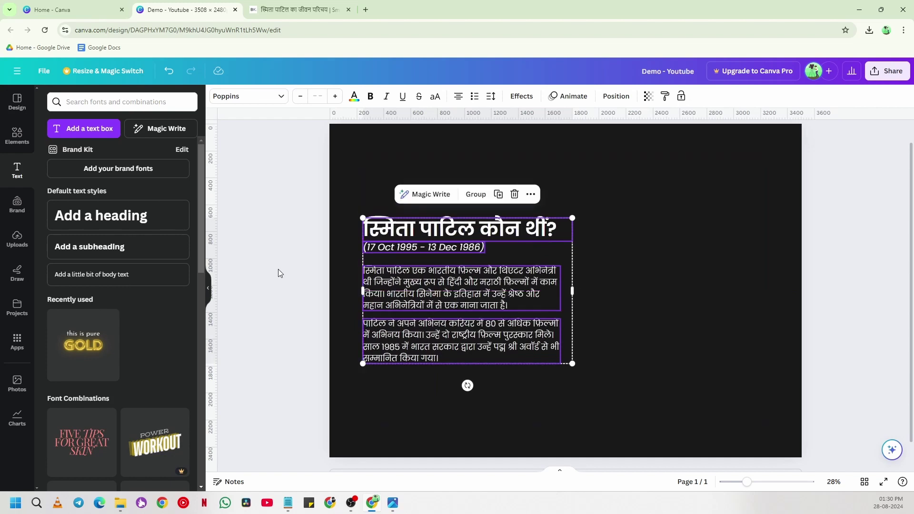
pyautogui.click(515, 396)
# Zoom the page out to 27% and close the extra biography browser tab
pyautogui.moveTo(747, 483); pyautogui.dragTo(745, 482)
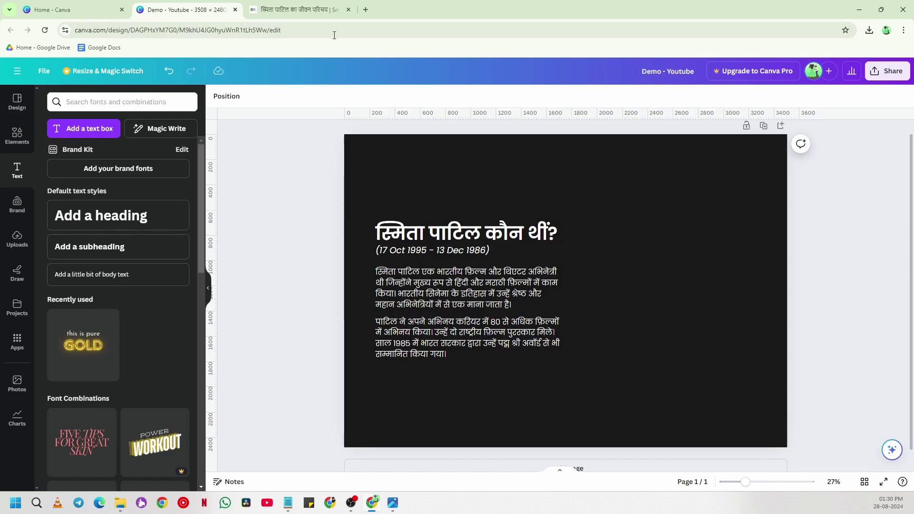
pyautogui.click(349, 10)
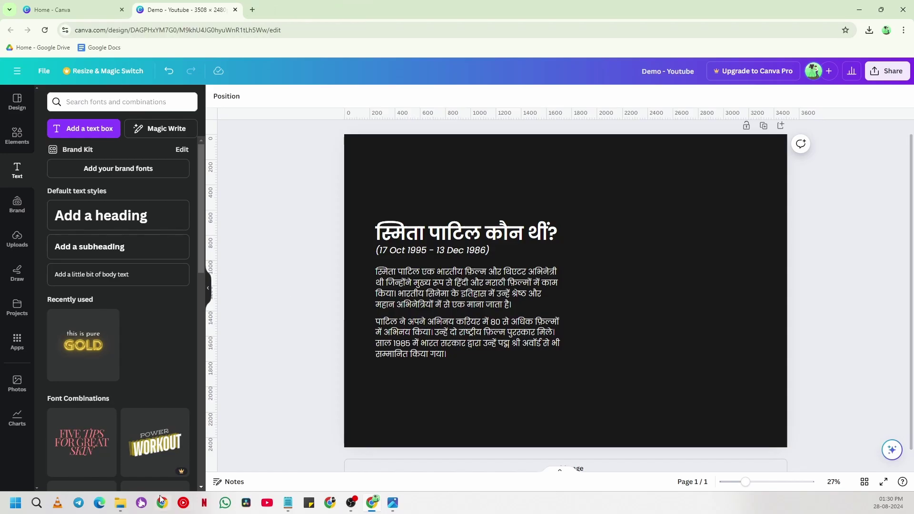
pyautogui.moveTo(129, 506)
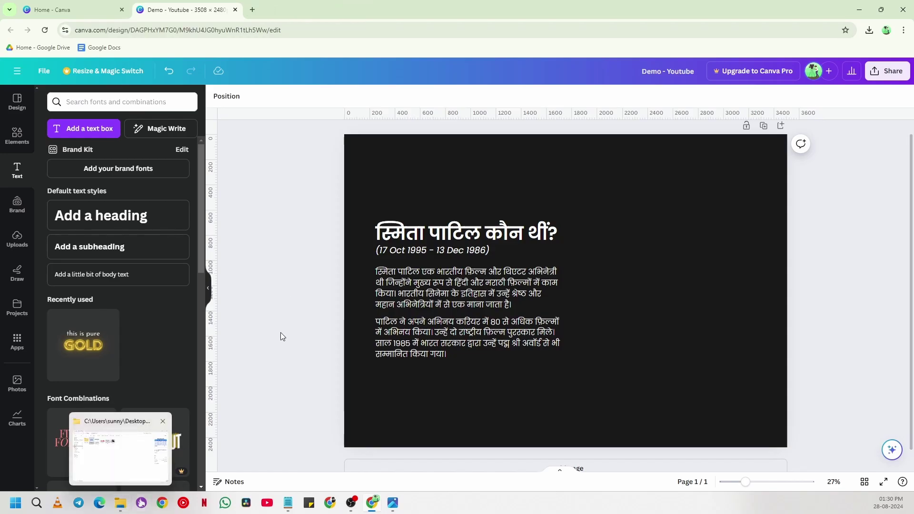
pyautogui.click(123, 506)
pyautogui.click(389, 108)
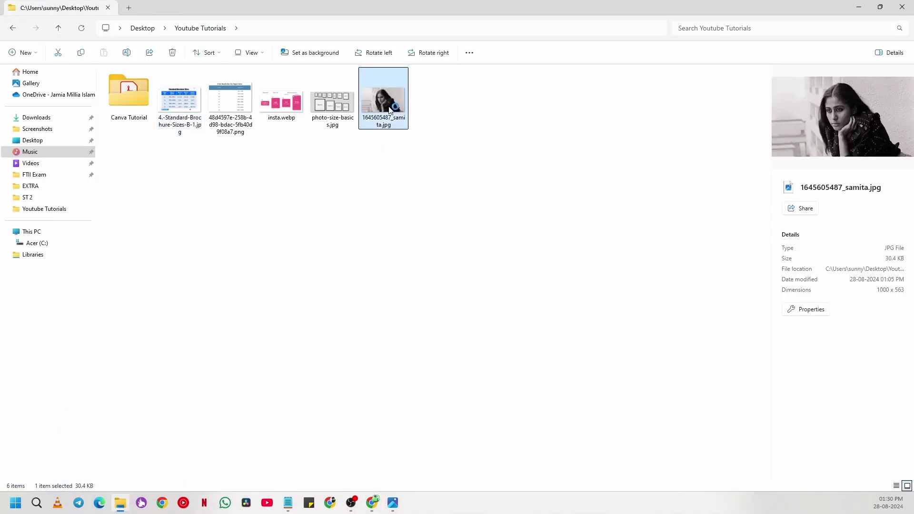
pyautogui.doubleClick(389, 108)
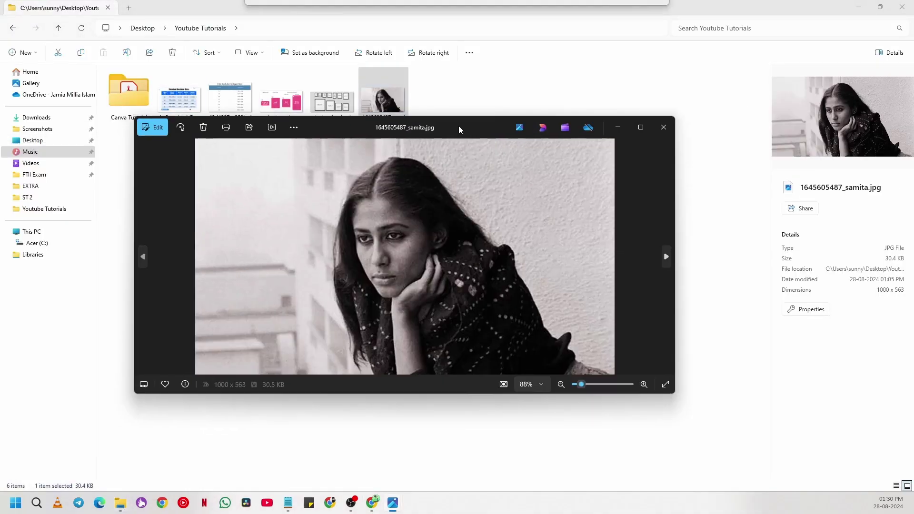
pyautogui.click(865, 7)
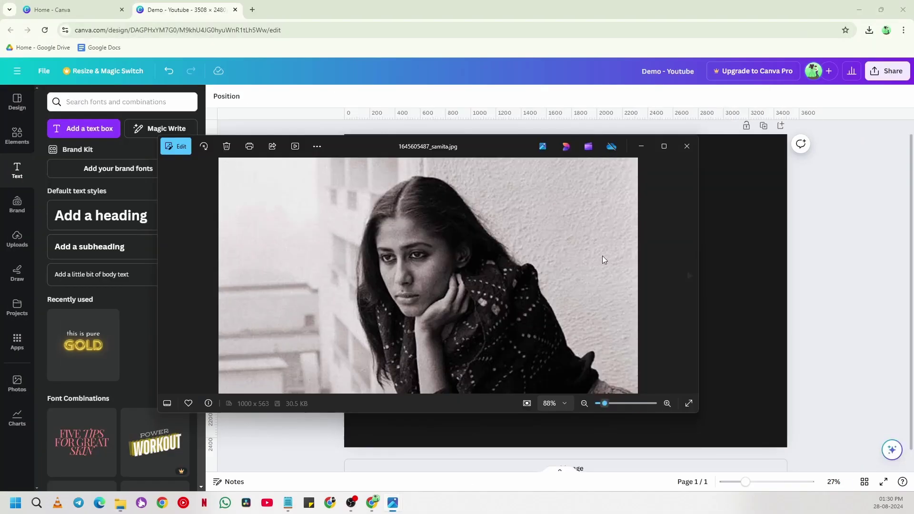
pyautogui.moveTo(508, 159); pyautogui.dragTo(631, 196)
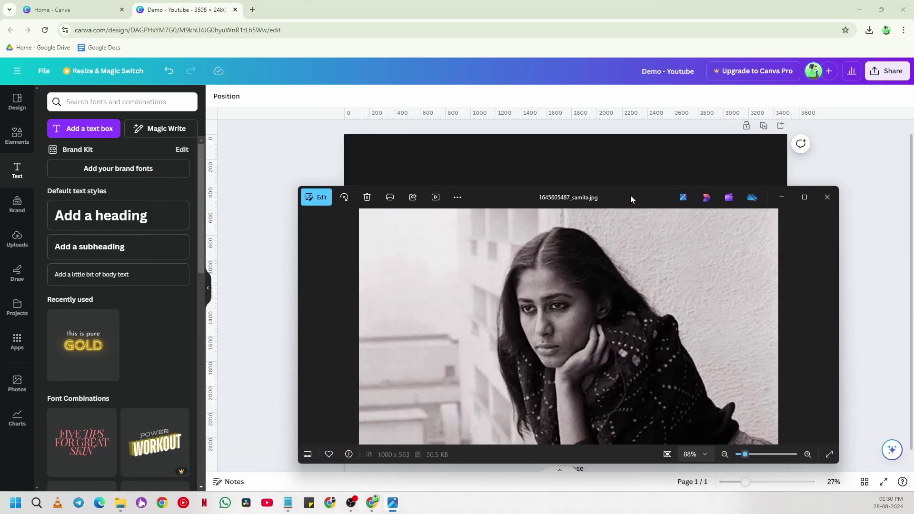
pyautogui.click(827, 197)
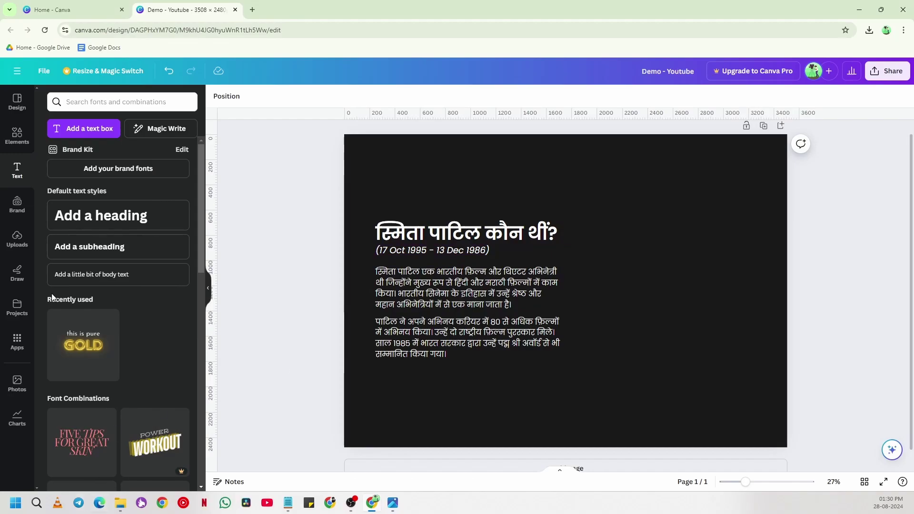
pyautogui.click(18, 242)
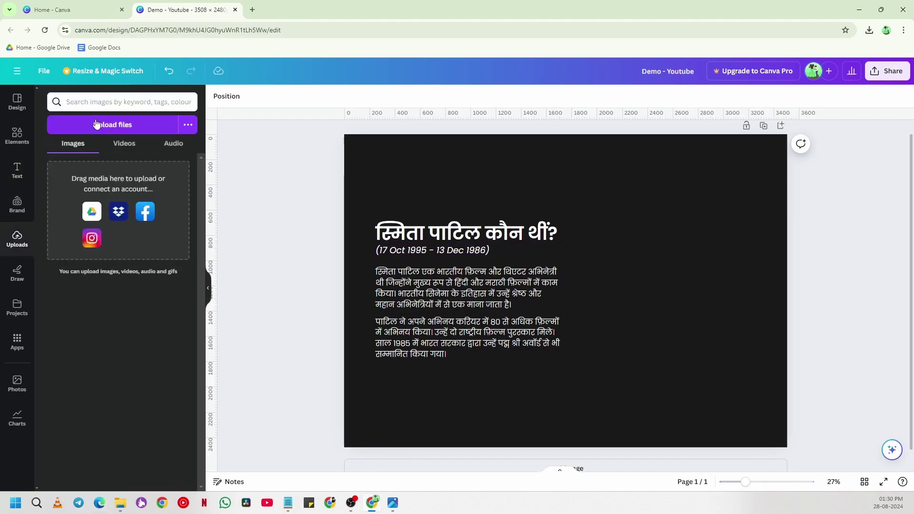
pyautogui.click(132, 130)
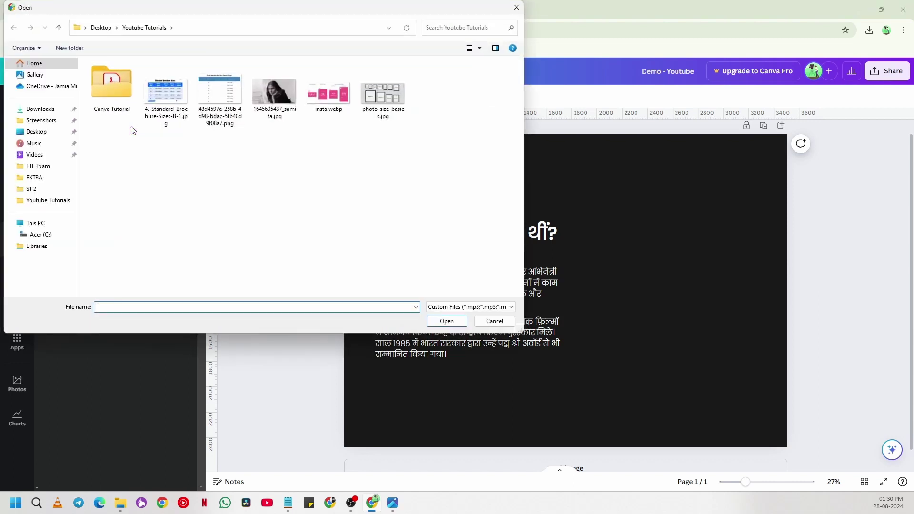
pyautogui.doubleClick(274, 98)
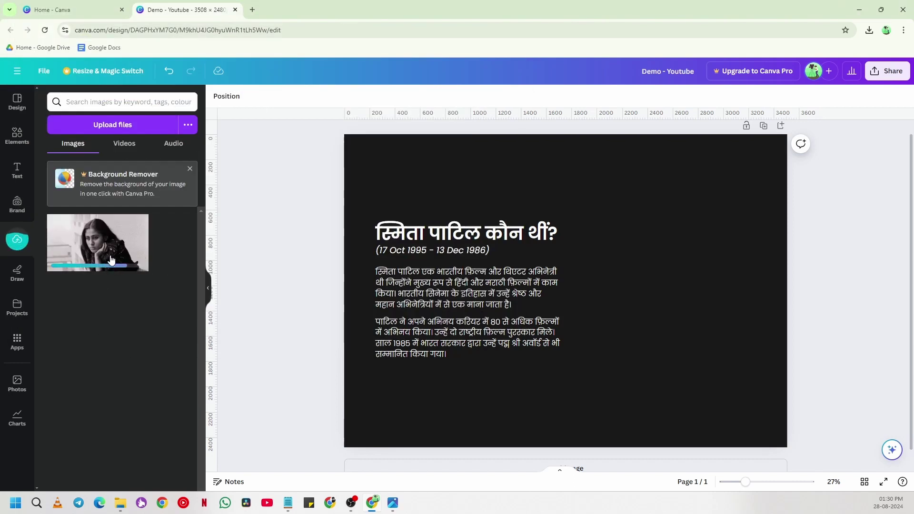
pyautogui.click(111, 259)
# Place the photo on the slide's right beside the text and crop its left and right edges
pyautogui.moveTo(666, 290); pyautogui.dragTo(802, 275)
pyautogui.moveTo(557, 274); pyautogui.dragTo(631, 272)
pyautogui.moveTo(684, 292); pyautogui.dragTo(639, 297)
pyautogui.moveTo(798, 277); pyautogui.dragTo(767, 299)
pyautogui.click(833, 302)
pyautogui.click(658, 295)
pyautogui.moveTo(659, 295); pyautogui.dragTo(660, 289)
pyautogui.click(621, 387)
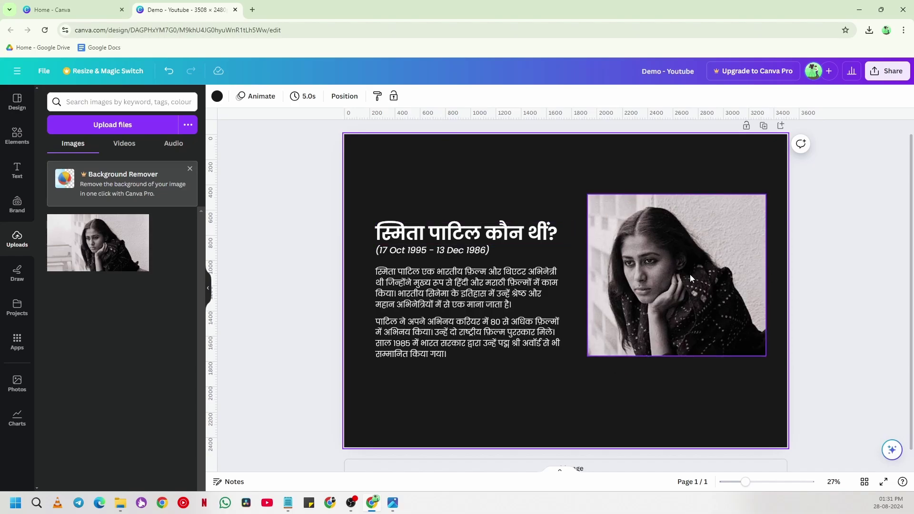
pyautogui.moveTo(690, 274); pyautogui.dragTo(692, 282)
pyautogui.click(819, 287)
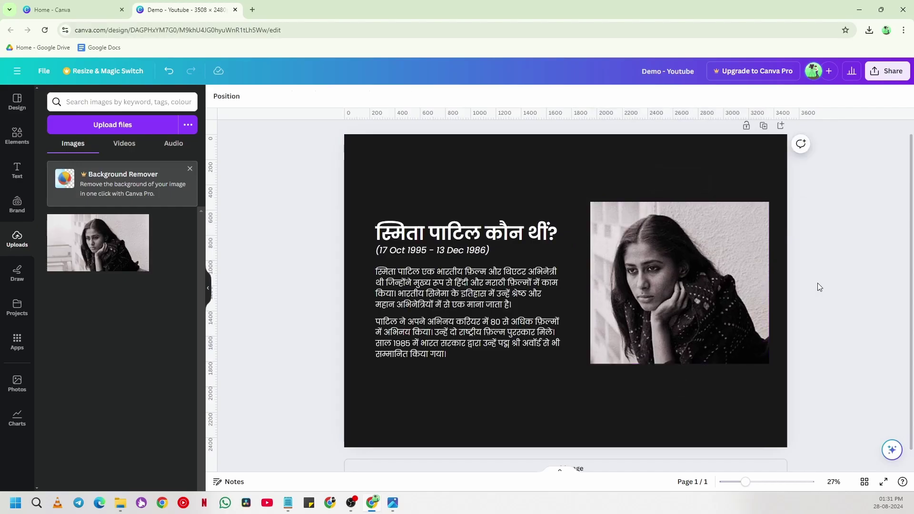
pyautogui.click(676, 276)
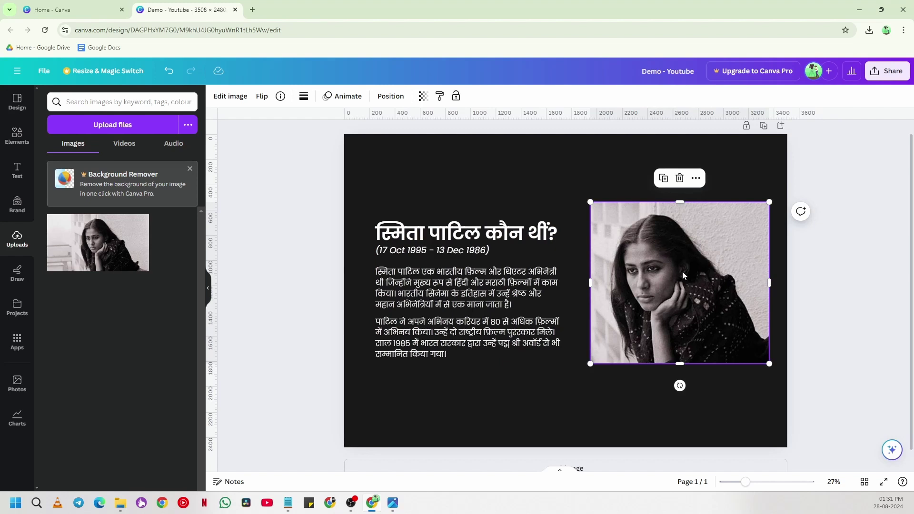
# Try BG Remover, dismiss the Pro upsell, delete the photo, and start a new browser tab
pyautogui.click(229, 97)
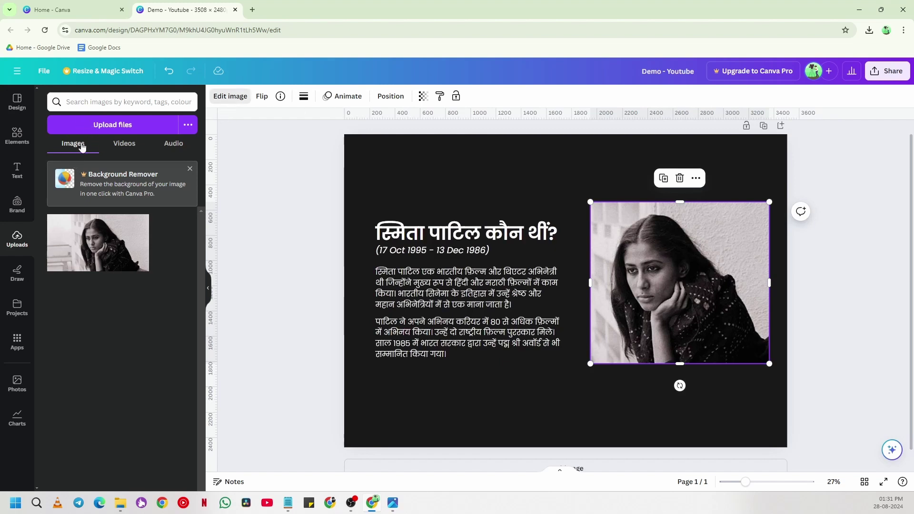
pyautogui.click(61, 170)
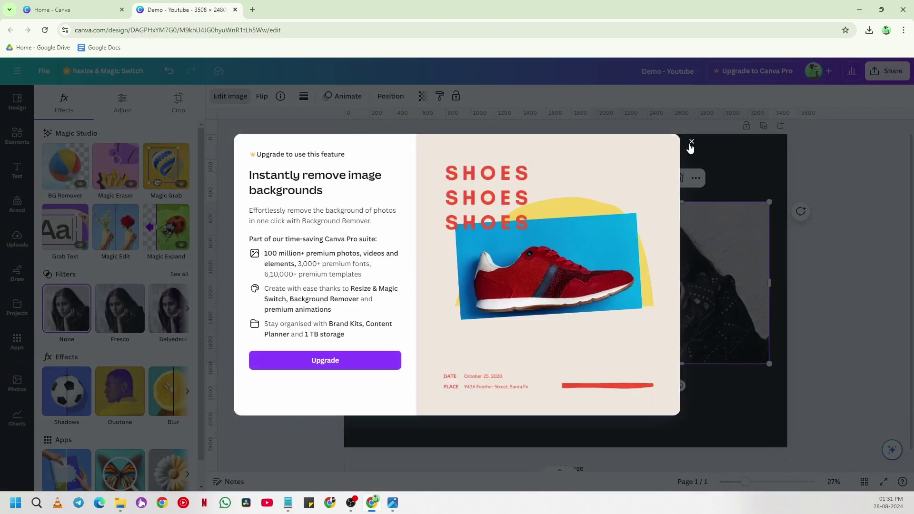
pyautogui.click(692, 141)
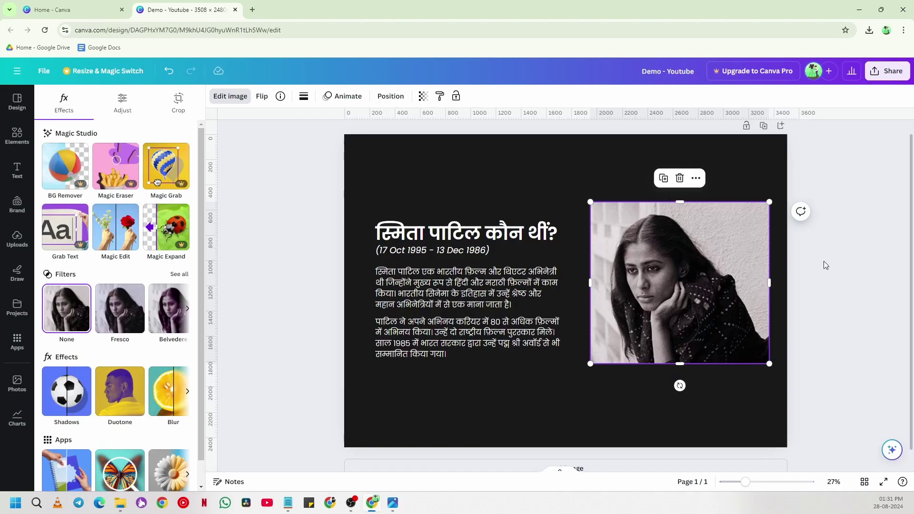
pyautogui.click(680, 179)
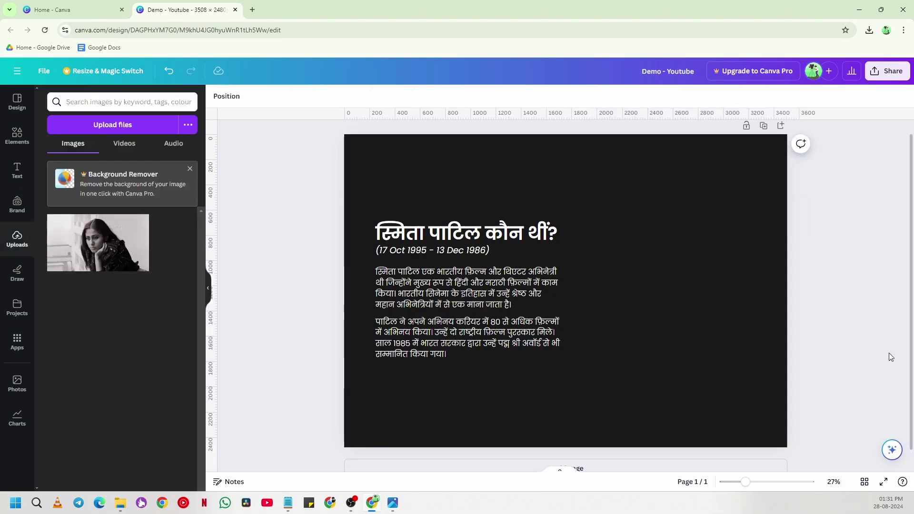
pyautogui.click(251, 10)
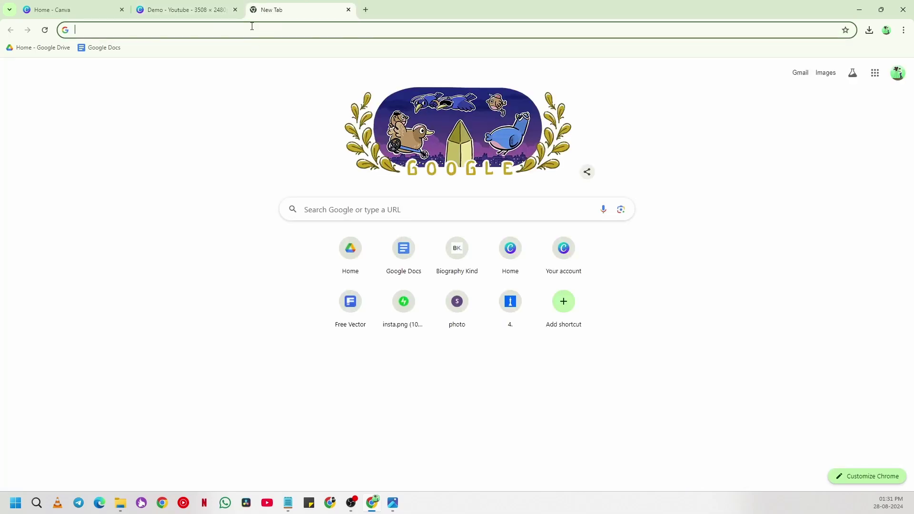
# Search Google for 'bg remove' and open Photoroom's Instant Background Remover page
pyautogui.write('bg remove')
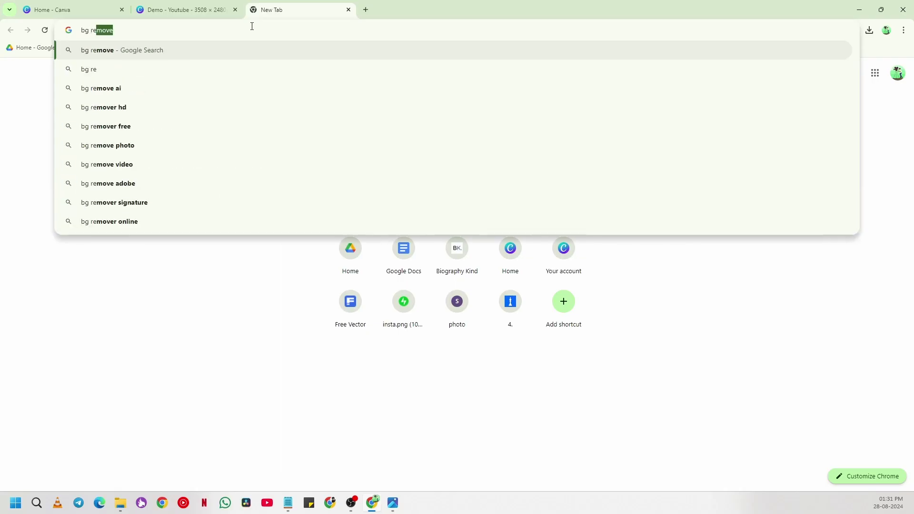
pyautogui.press('Return')
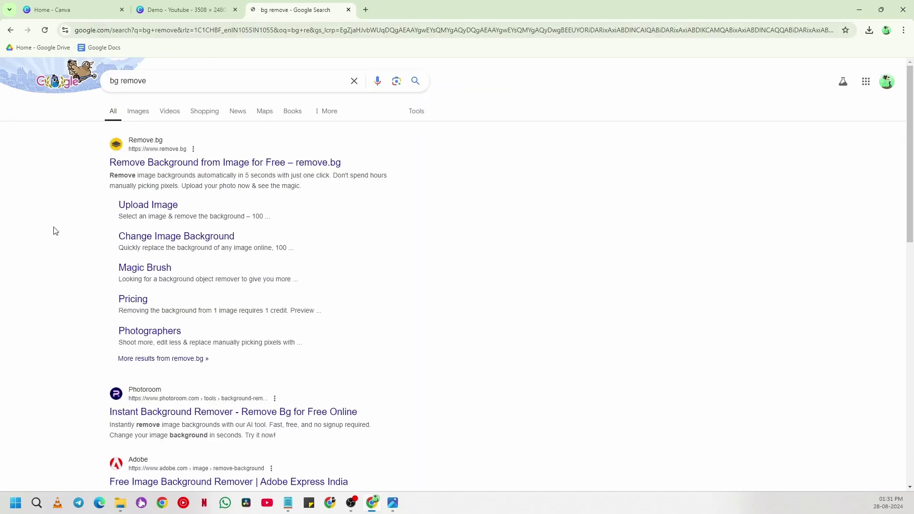
pyautogui.scroll(-2, 123, 245)
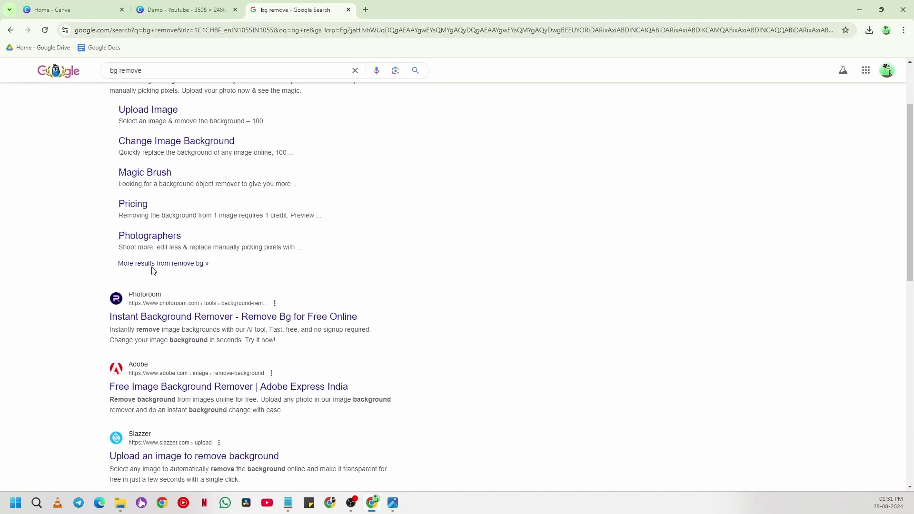
pyautogui.click(163, 317)
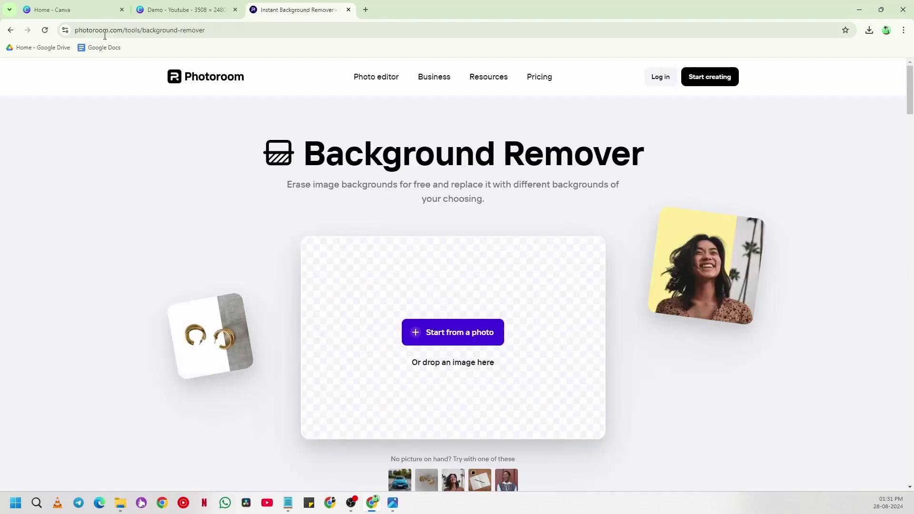
# Load the portrait into Photoroom and compare the Before and After views of the cutout
pyautogui.click(451, 333)
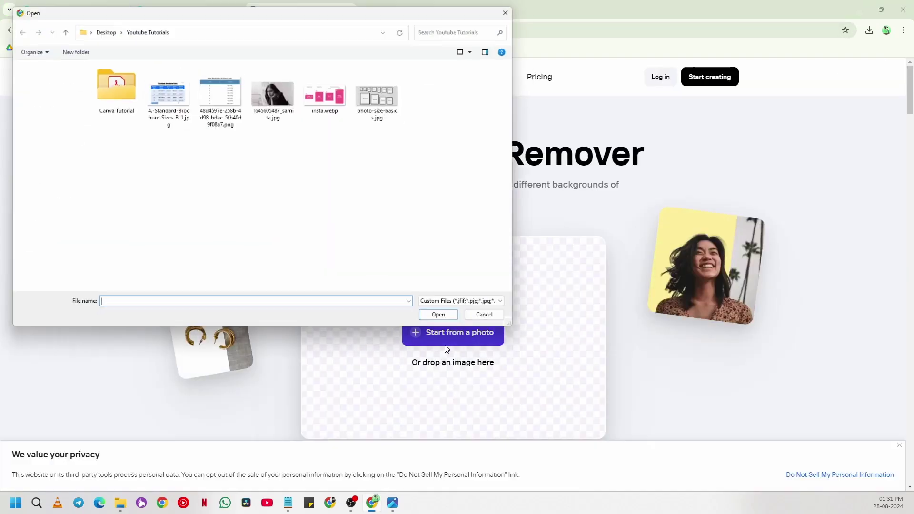
pyautogui.doubleClick(278, 111)
pyautogui.scroll(-3, 515, 236)
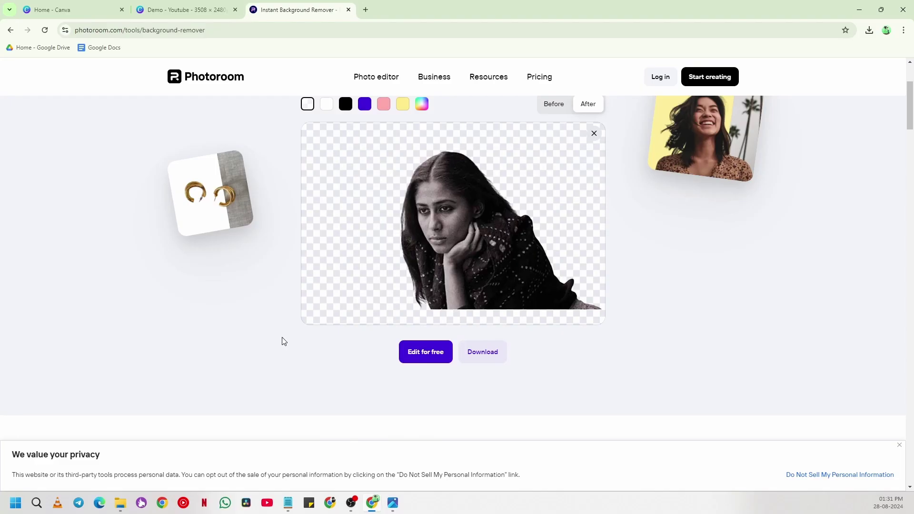
pyautogui.scroll(2, 543, 338)
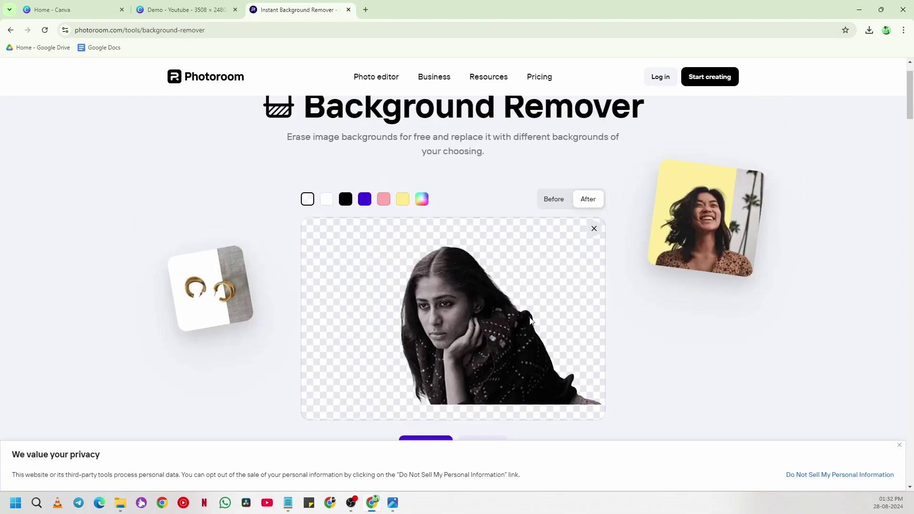
pyautogui.click(553, 205)
pyautogui.click(585, 202)
pyautogui.click(555, 200)
pyautogui.click(589, 199)
pyautogui.scroll(-2, 518, 186)
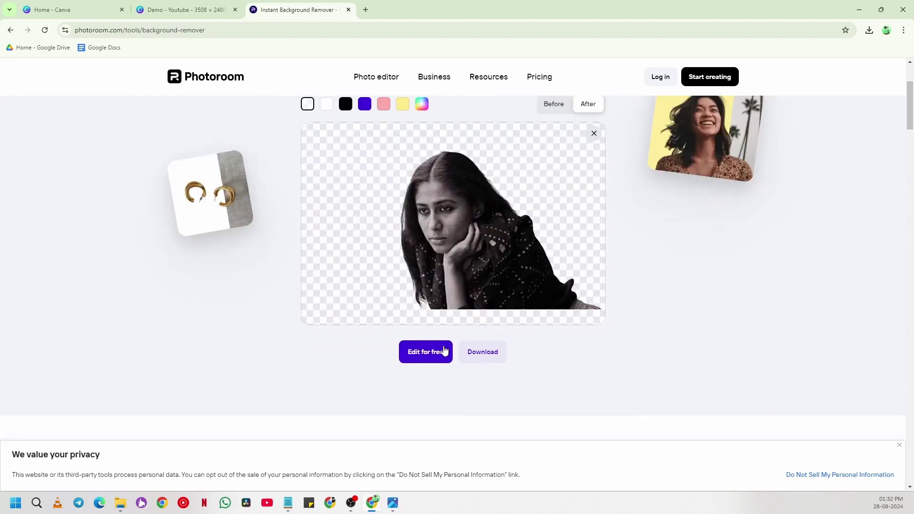
pyautogui.click(474, 352)
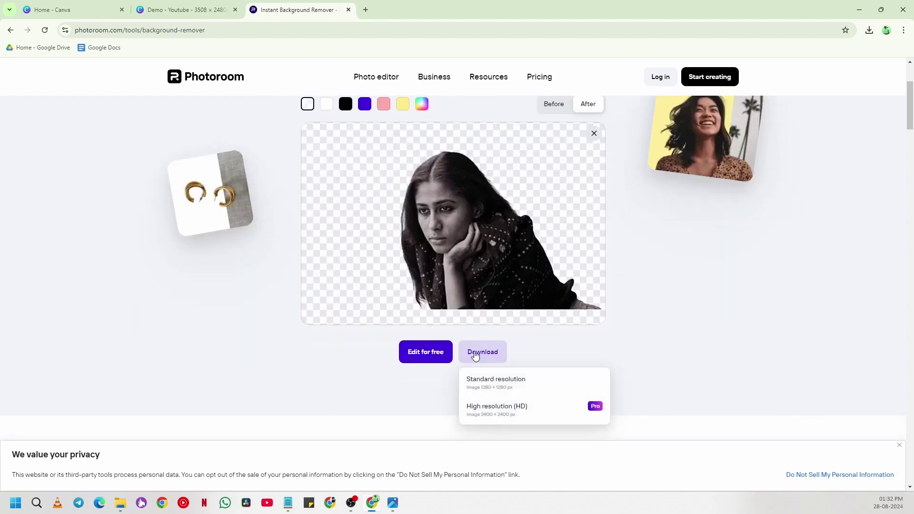
pyautogui.click(515, 388)
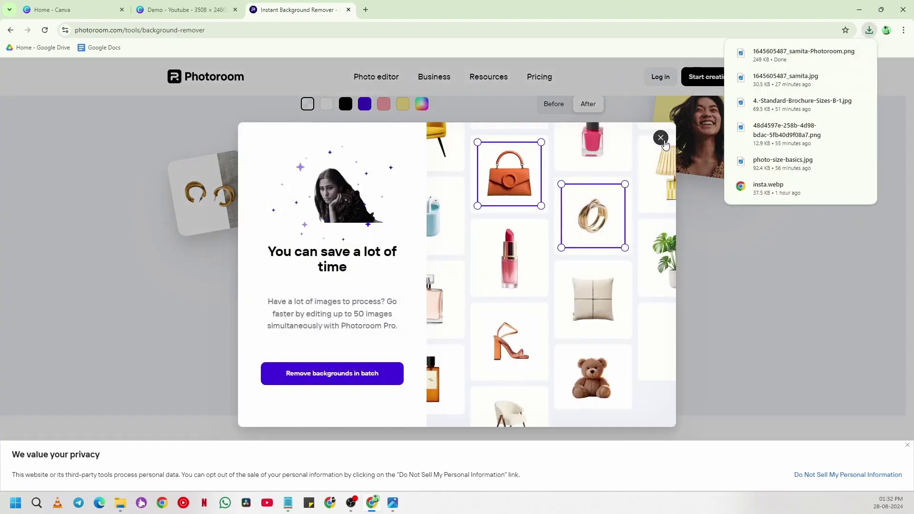
pyautogui.click(660, 140)
pyautogui.click(868, 32)
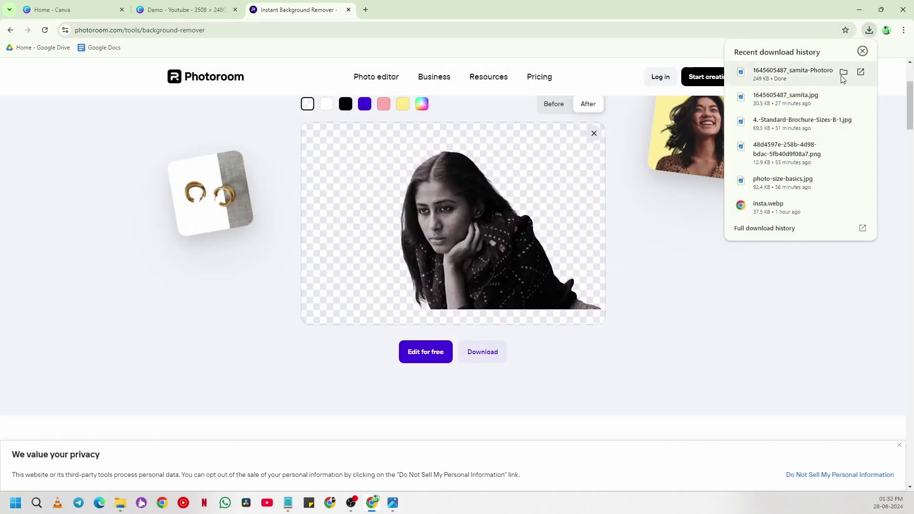
pyautogui.click(845, 73)
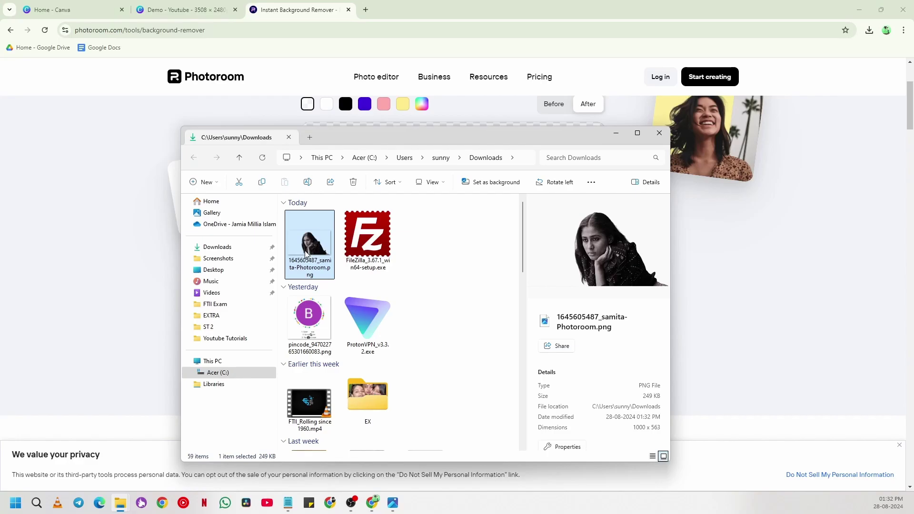
pyautogui.click(184, 10)
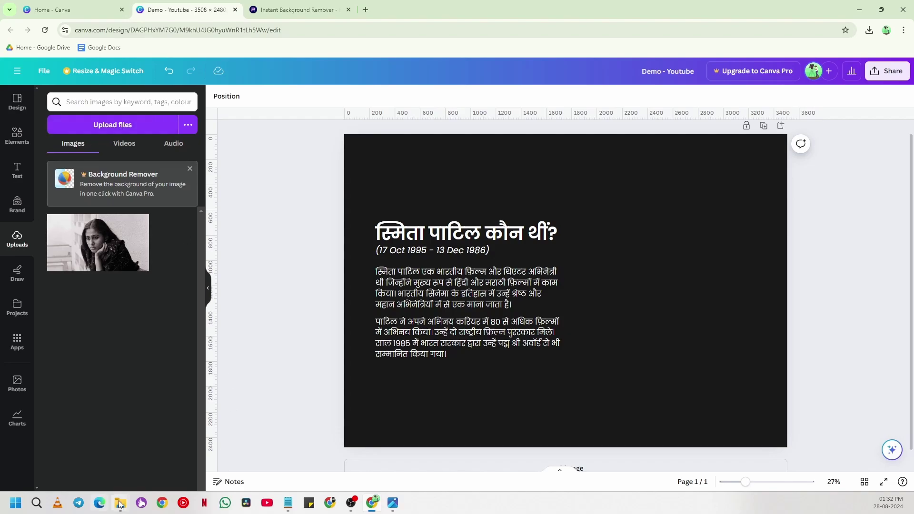
pyautogui.moveTo(120, 503)
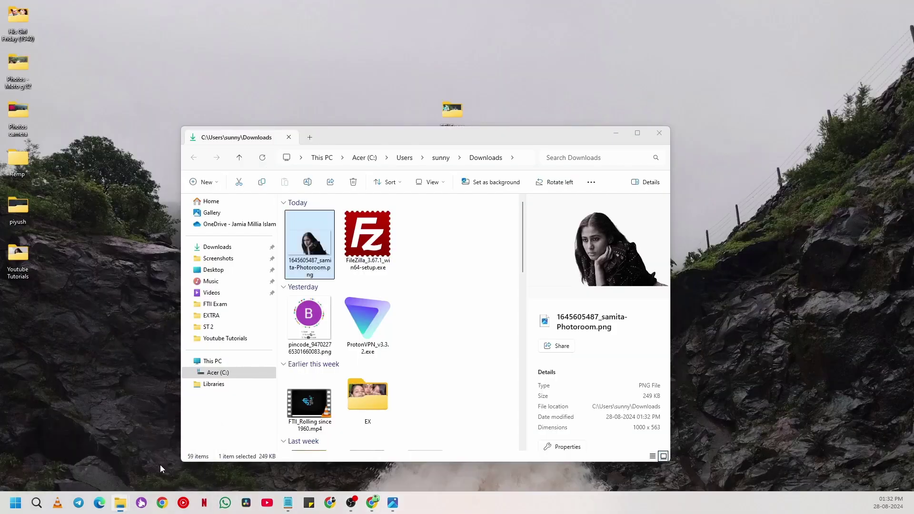
pyautogui.click(160, 466)
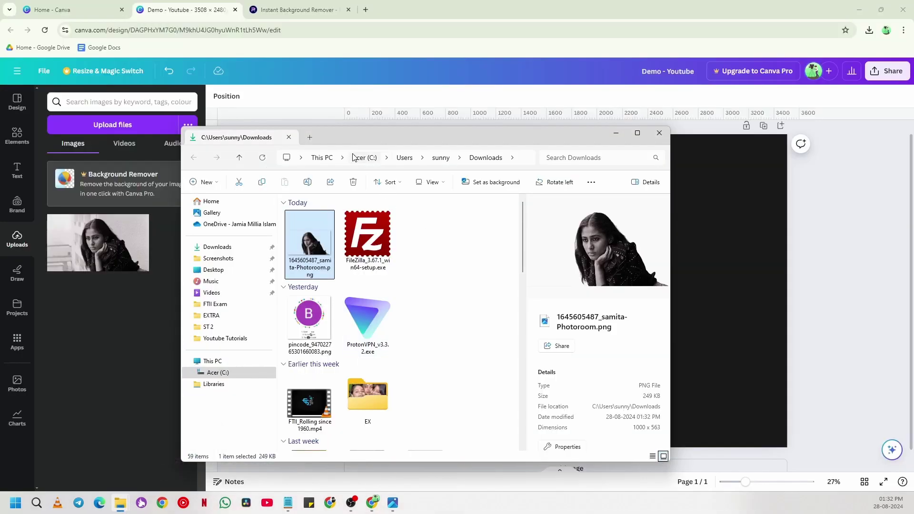
pyautogui.moveTo(309, 247); pyautogui.dragTo(111, 357)
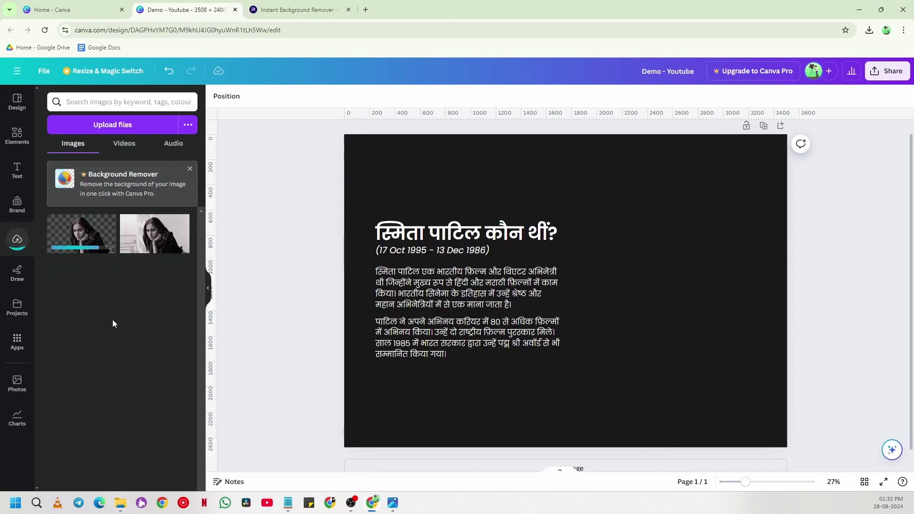
# Add the background-free portrait to the slide and adjust its size and position
pyautogui.moveTo(143, 244)
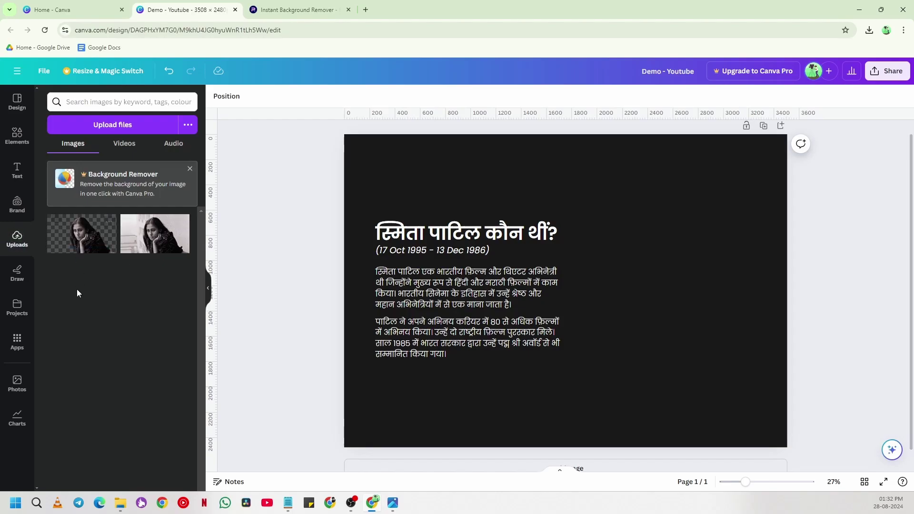
pyautogui.moveTo(99, 247)
pyautogui.click(89, 247)
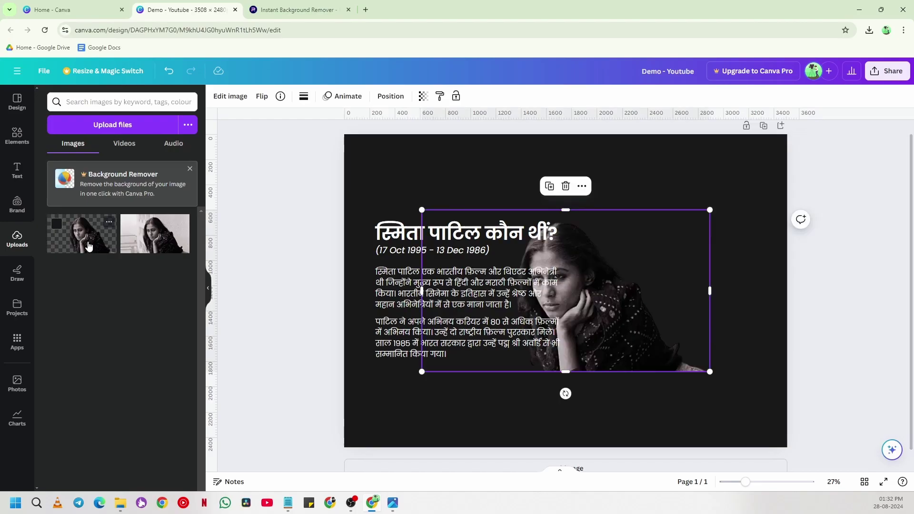
pyautogui.moveTo(607, 320); pyautogui.dragTo(684, 393)
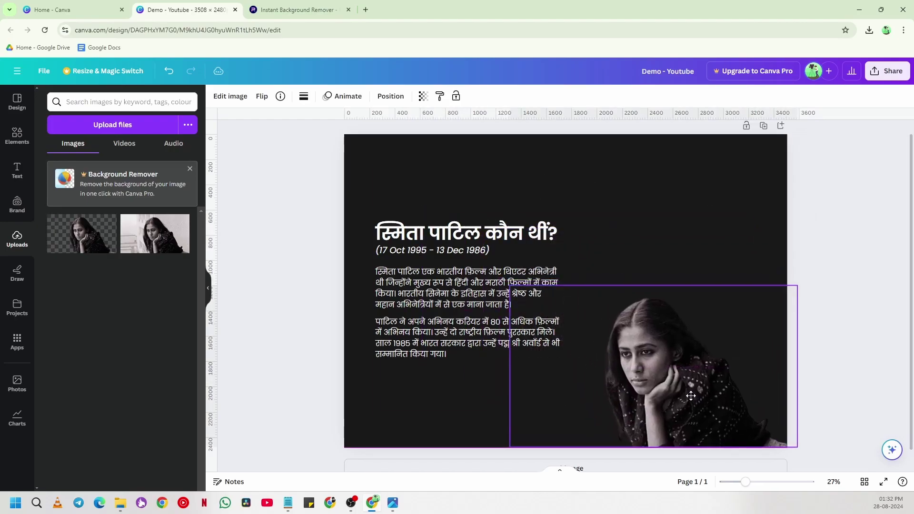
pyautogui.moveTo(499, 281); pyautogui.dragTo(425, 182)
pyautogui.moveTo(614, 338); pyautogui.dragTo(656, 267)
pyautogui.moveTo(840, 376); pyautogui.dragTo(824, 369)
pyautogui.moveTo(446, 156); pyautogui.dragTo(452, 159)
pyautogui.moveTo(679, 277); pyautogui.dragTo(687, 278)
# Crop the portrait's left side and trim its right side to the page edge
pyautogui.click(837, 397)
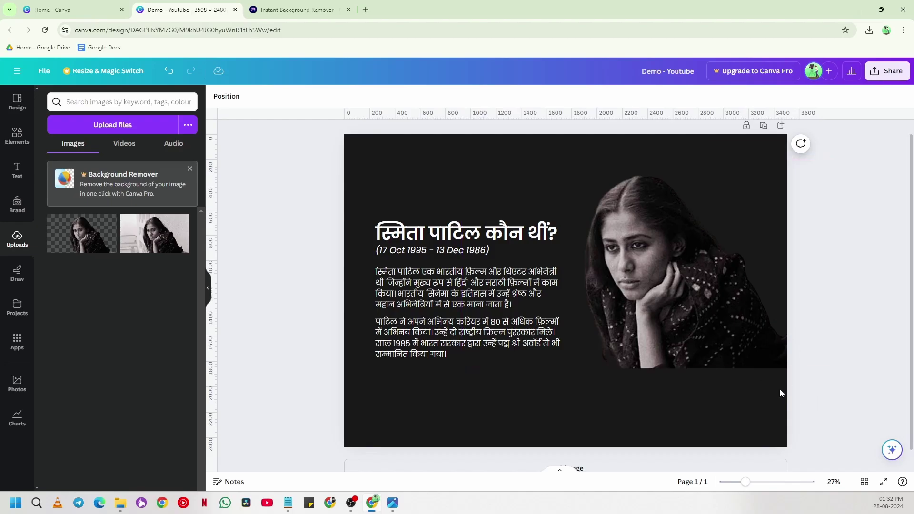
pyautogui.click(555, 277)
pyautogui.moveTo(462, 264); pyautogui.dragTo(571, 274)
pyautogui.moveTo(832, 262); pyautogui.dragTo(793, 270)
pyautogui.click(826, 283)
# Move the portrait to the lower left of the slide beneath the Hindi paragraphs
pyautogui.click(15, 138)
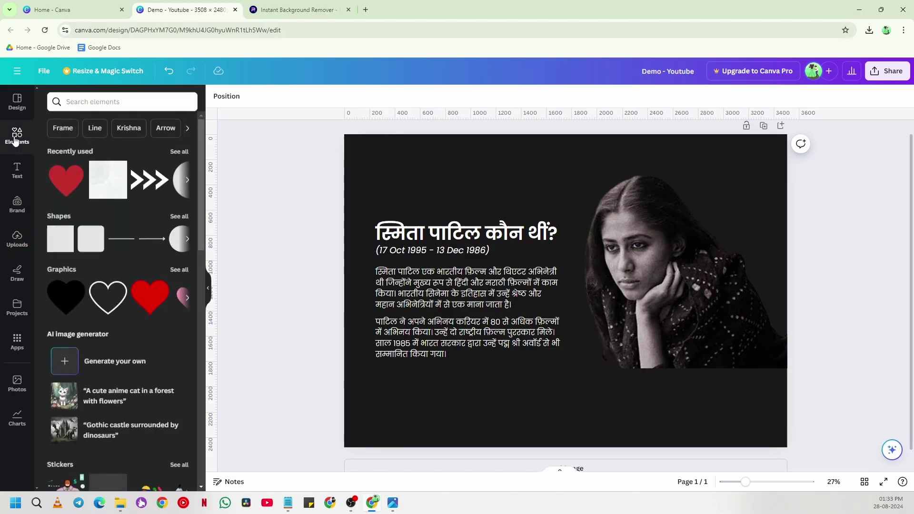
pyautogui.moveTo(661, 253); pyautogui.dragTo(547, 316)
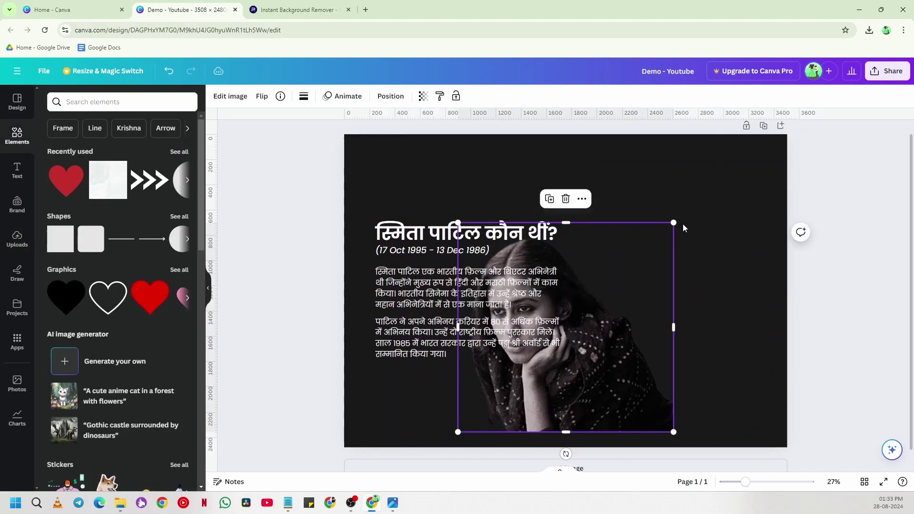
pyautogui.moveTo(603, 386); pyautogui.dragTo(692, 271)
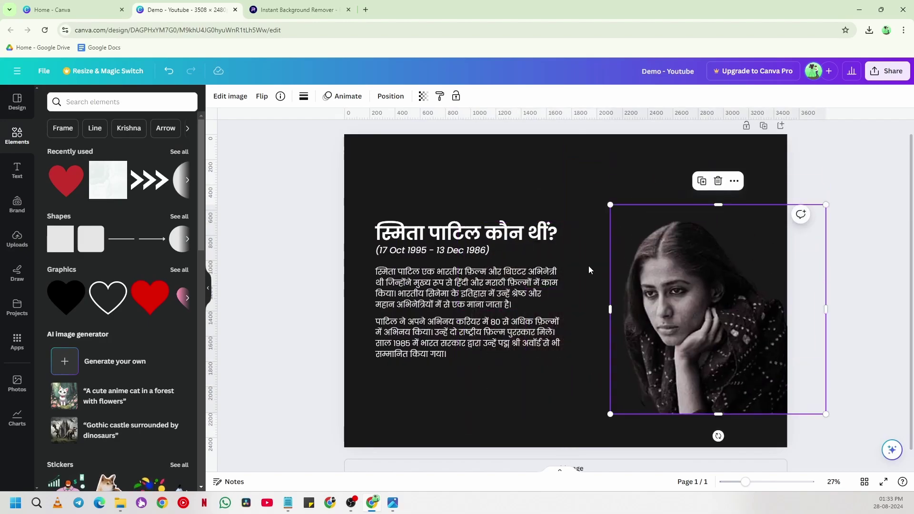
pyautogui.moveTo(714, 313); pyautogui.dragTo(558, 392)
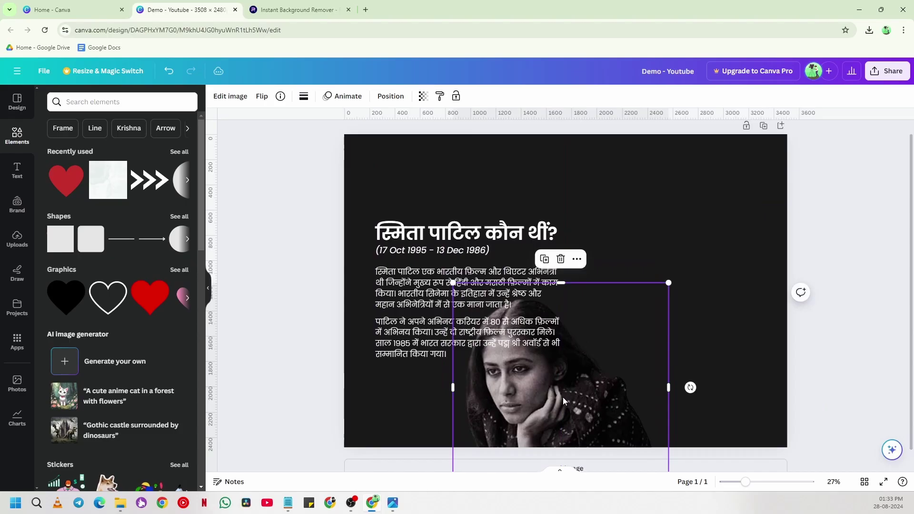
pyautogui.moveTo(566, 381); pyautogui.dragTo(545, 445)
pyautogui.moveTo(513, 405); pyautogui.dragTo(443, 421)
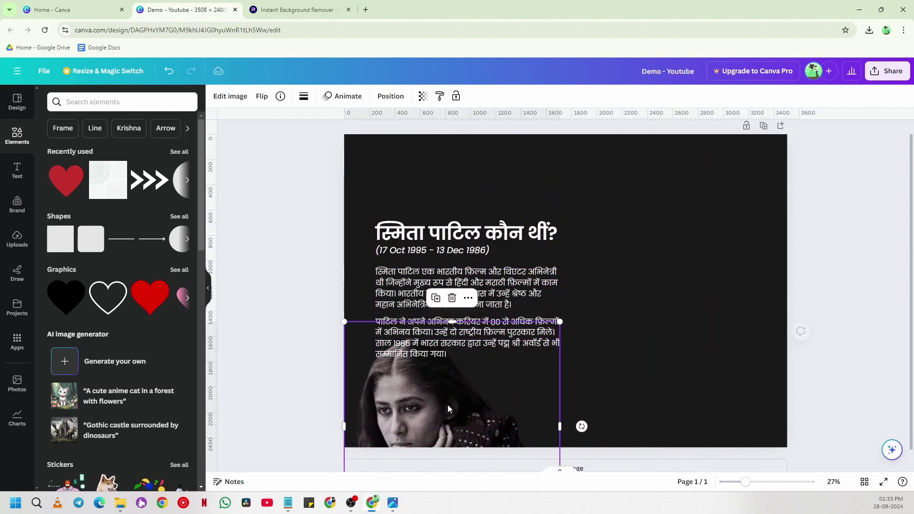
pyautogui.click(288, 259)
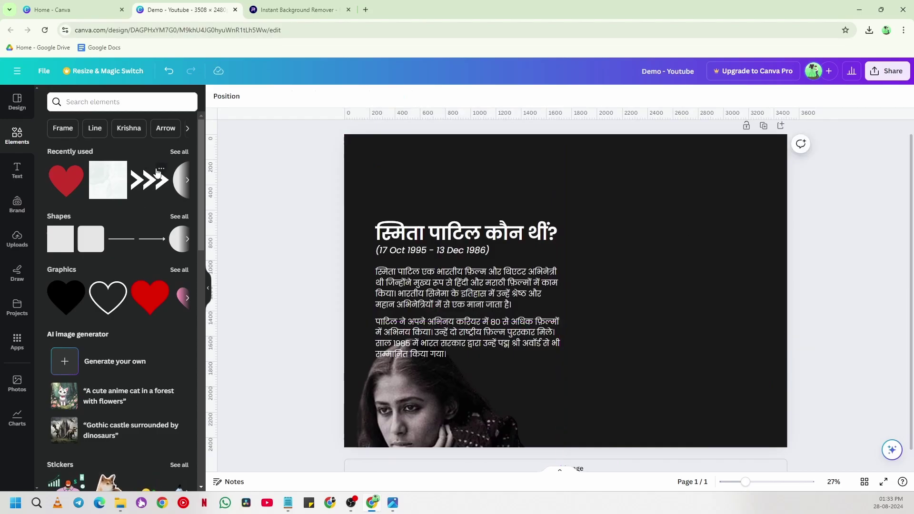
pyautogui.click(178, 152)
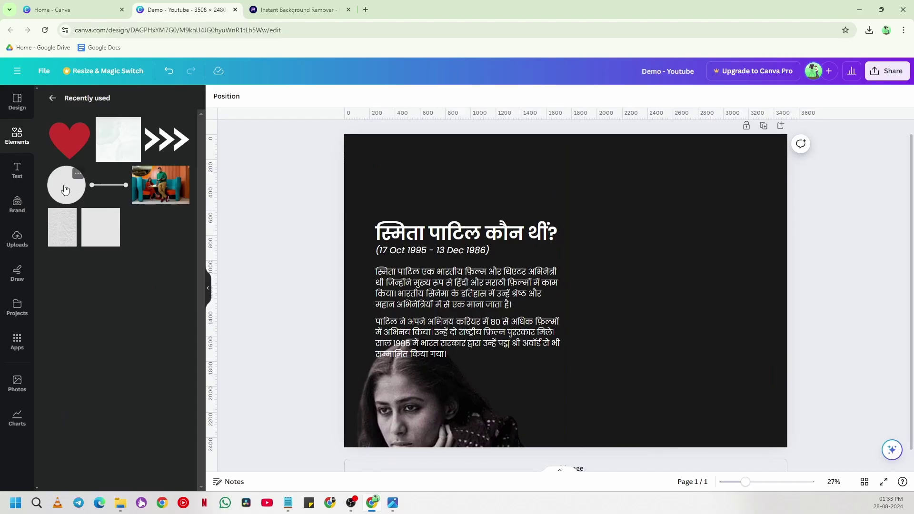
pyautogui.click(66, 189)
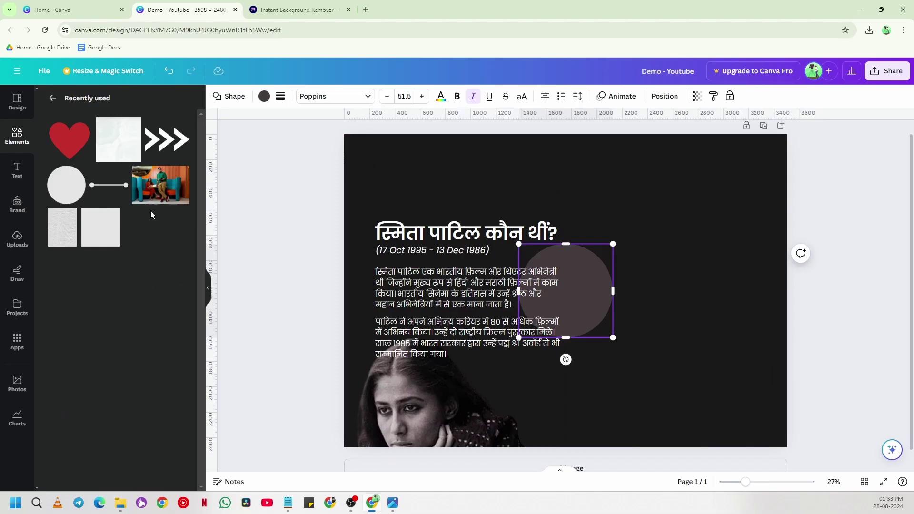
pyautogui.click(642, 241)
pyautogui.moveTo(591, 264); pyautogui.dragTo(726, 246)
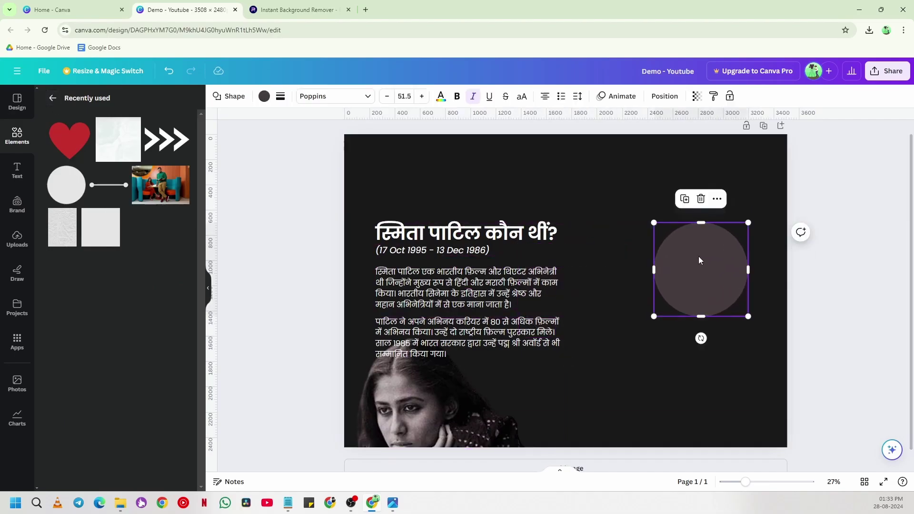
pyautogui.click(263, 97)
pyautogui.scroll(-2, 143, 310)
pyautogui.click(156, 324)
pyautogui.click(181, 326)
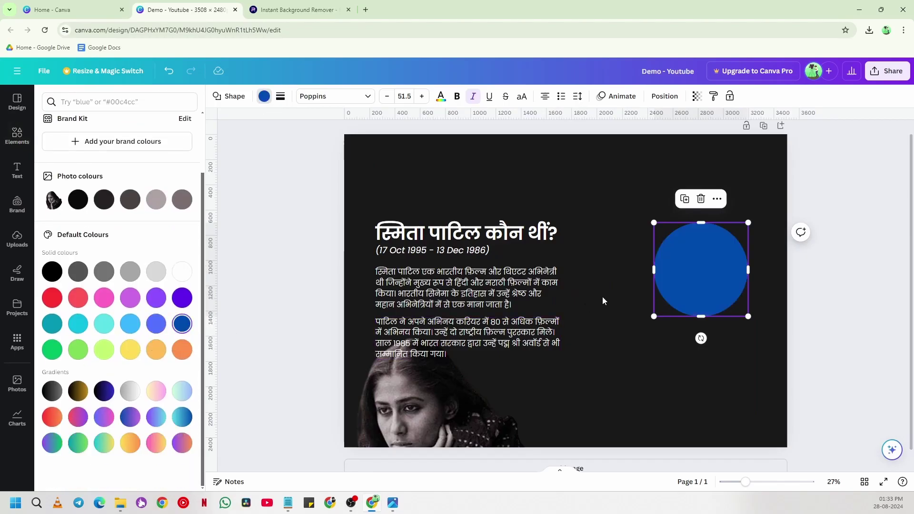
pyautogui.hotkey('ctrl', 'z')
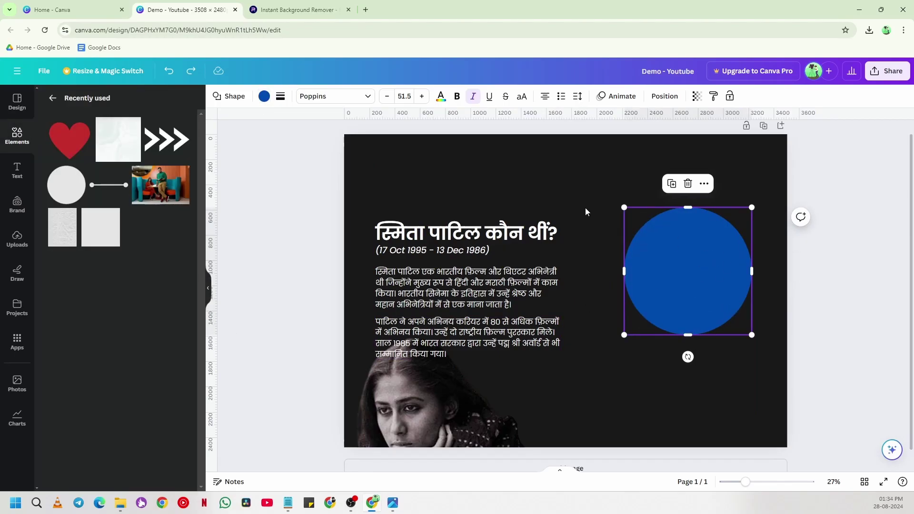
pyautogui.click(228, 101)
pyautogui.scroll(-6, 119, 193)
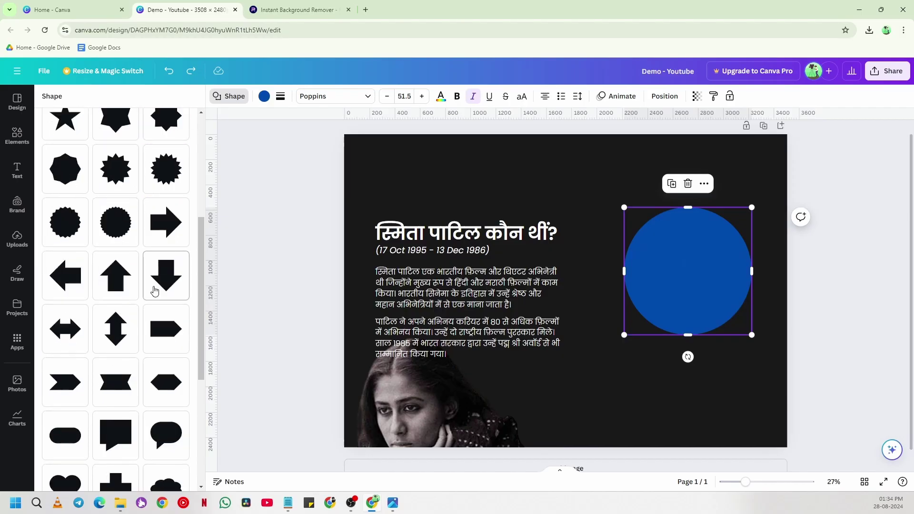
pyautogui.click(119, 193)
pyautogui.click(65, 175)
pyautogui.click(65, 121)
pyautogui.click(115, 121)
pyautogui.scroll(5, 145, 173)
pyautogui.click(174, 150)
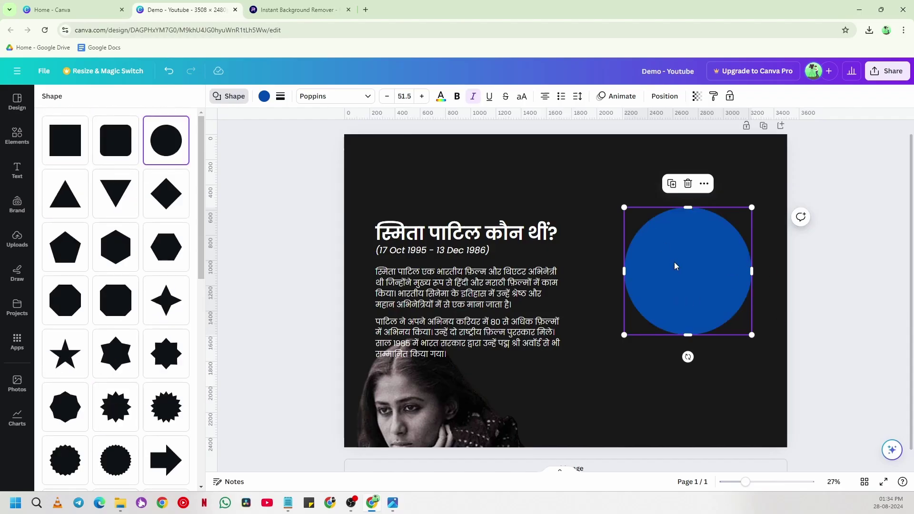
pyautogui.click(280, 96)
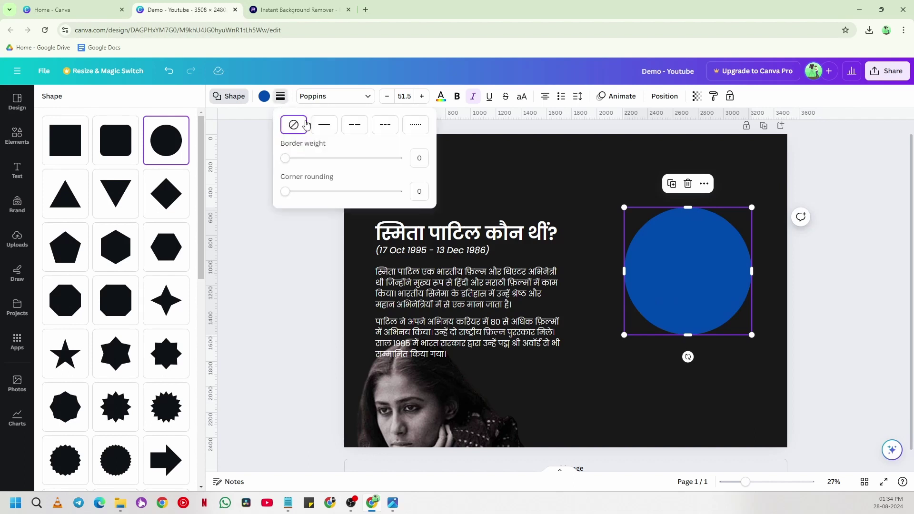
pyautogui.click(324, 129)
pyautogui.moveTo(302, 159); pyautogui.dragTo(349, 159)
pyautogui.moveTo(301, 191)
pyautogui.mouseDown()
pyautogui.moveTo(335, 192)
pyautogui.moveTo(281, 196)
pyautogui.moveTo(378, 190)
pyautogui.moveTo(287, 195)
pyautogui.mouseUp()
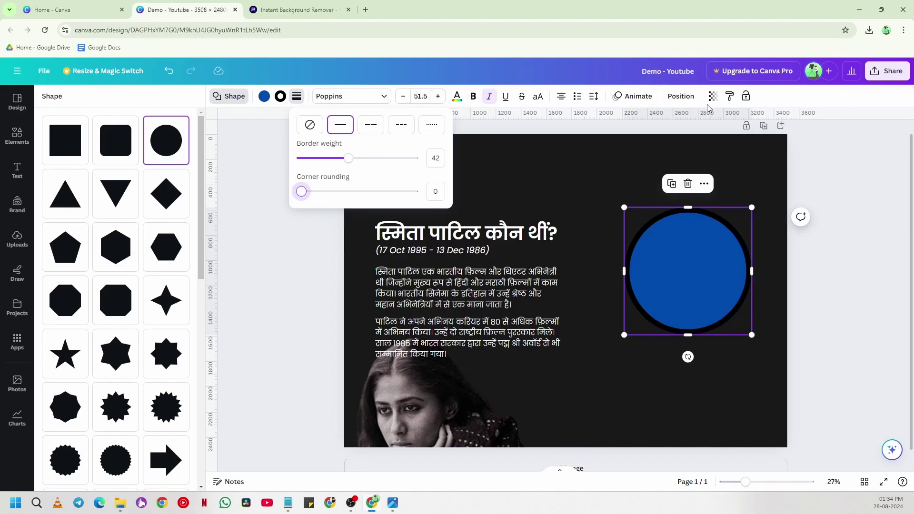
pyautogui.click(281, 98)
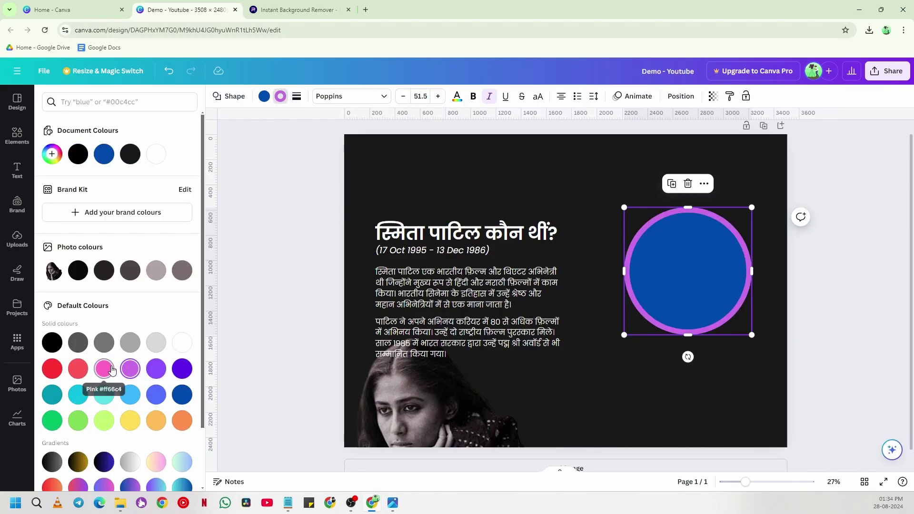
pyautogui.click(79, 370)
pyautogui.click(53, 374)
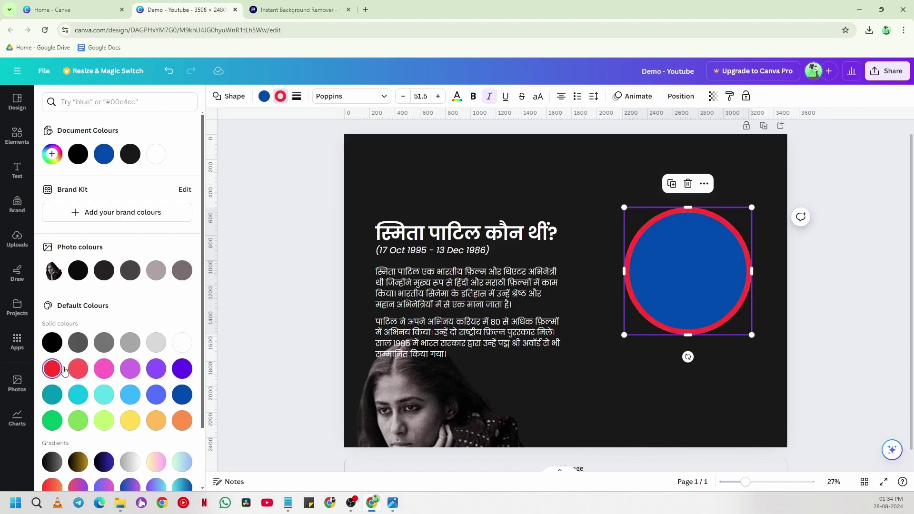
pyautogui.click(295, 97)
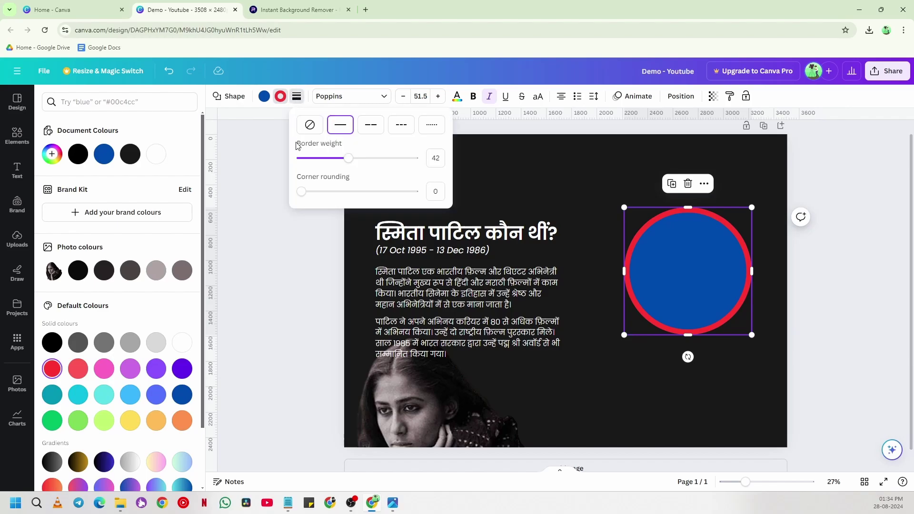
pyautogui.moveTo(332, 159); pyautogui.dragTo(264, 158)
pyautogui.click(256, 168)
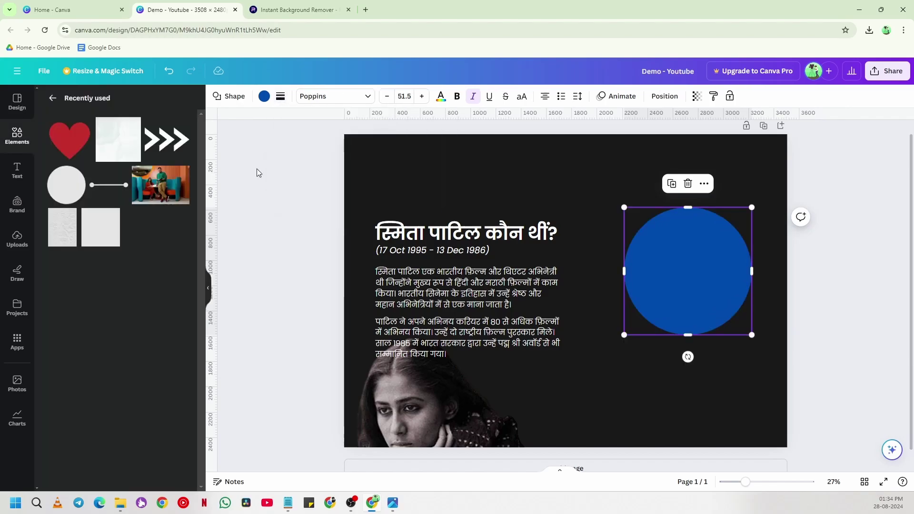
# Enlarge the blue circle and move the woman's photo right, under the circle
pyautogui.click(256, 169)
pyautogui.moveTo(692, 287); pyautogui.dragTo(696, 287)
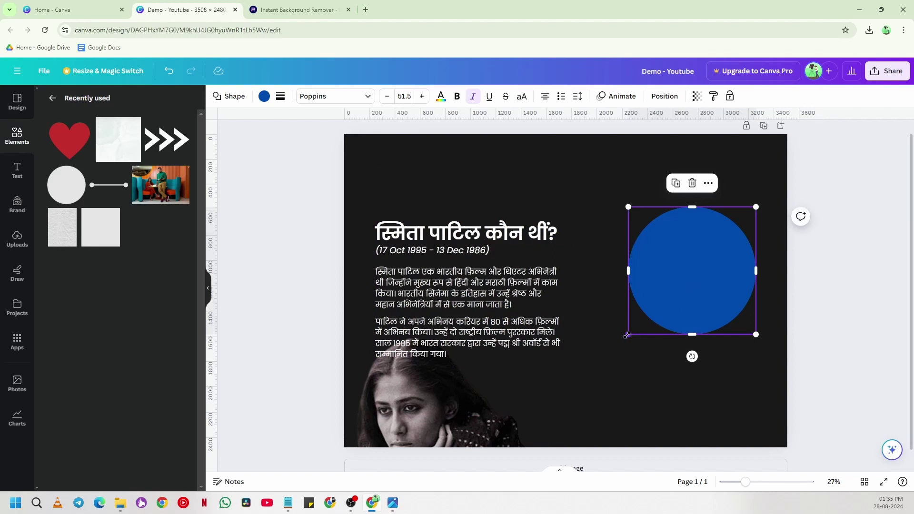
pyautogui.moveTo(628, 336); pyautogui.dragTo(612, 352)
pyautogui.click(624, 393)
pyautogui.moveTo(479, 422); pyautogui.dragTo(693, 325)
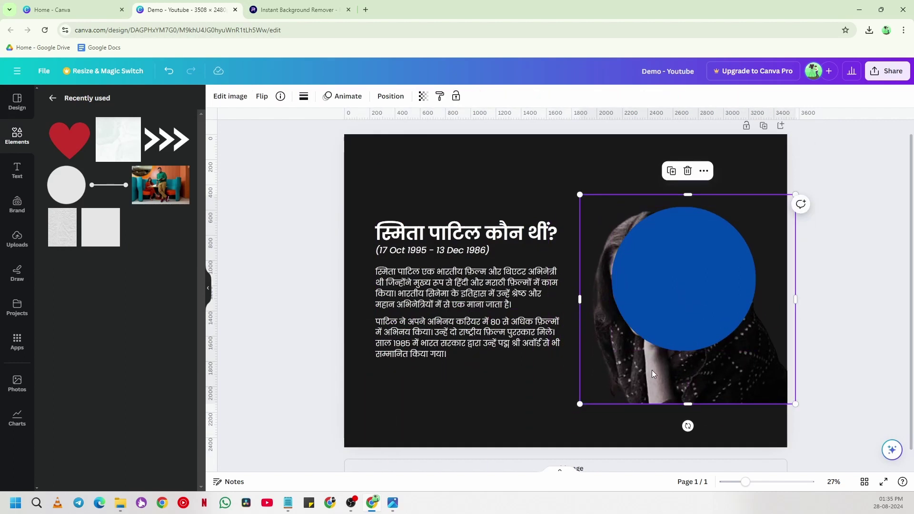
pyautogui.moveTo(683, 271); pyautogui.dragTo(679, 263)
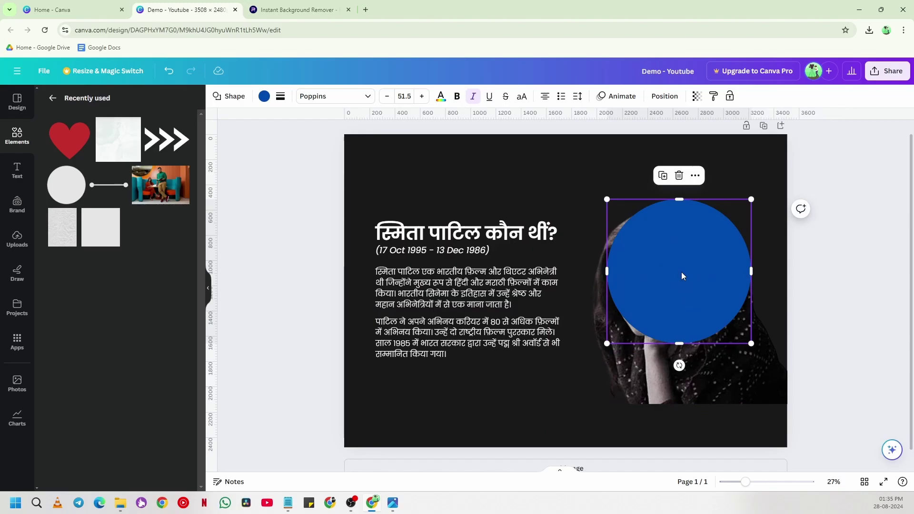
# Nudge the circle slightly left, then select the photo for its Position options
pyautogui.click(651, 379)
pyautogui.click(838, 305)
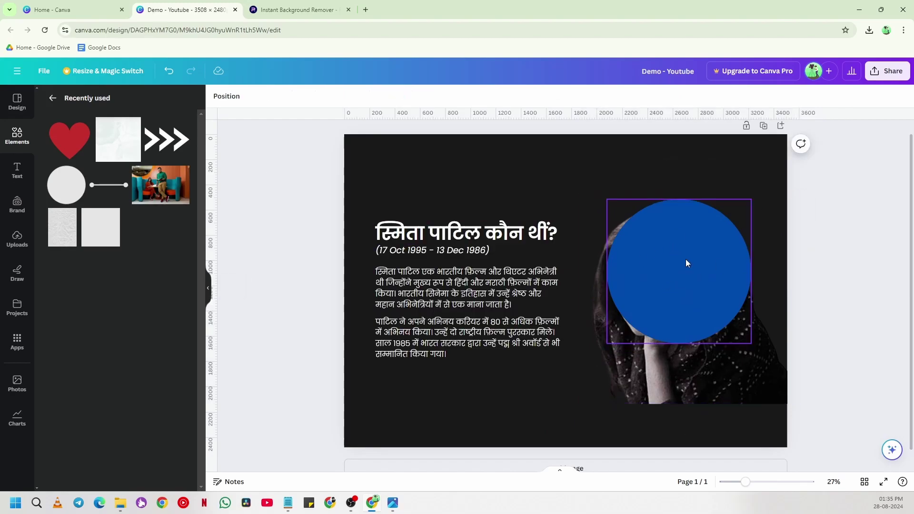
pyautogui.moveTo(686, 264); pyautogui.dragTo(682, 264)
pyautogui.click(864, 234)
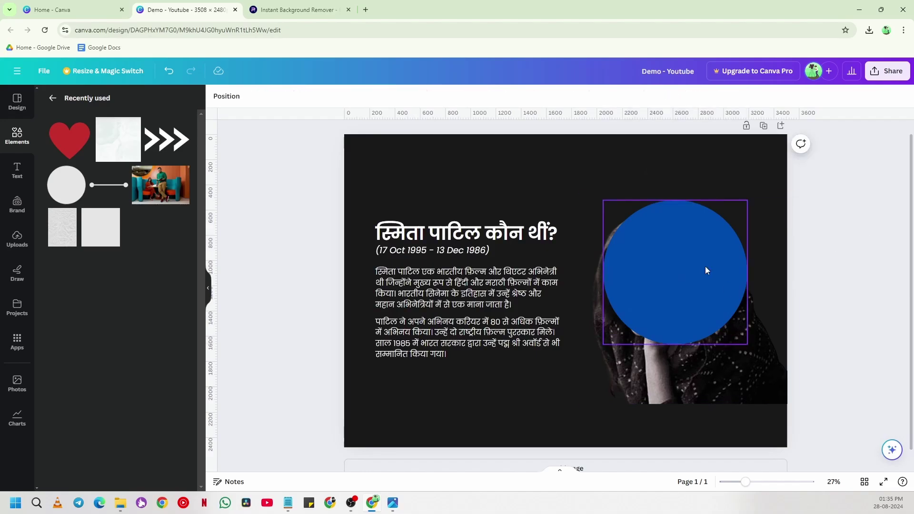
pyautogui.click(672, 266)
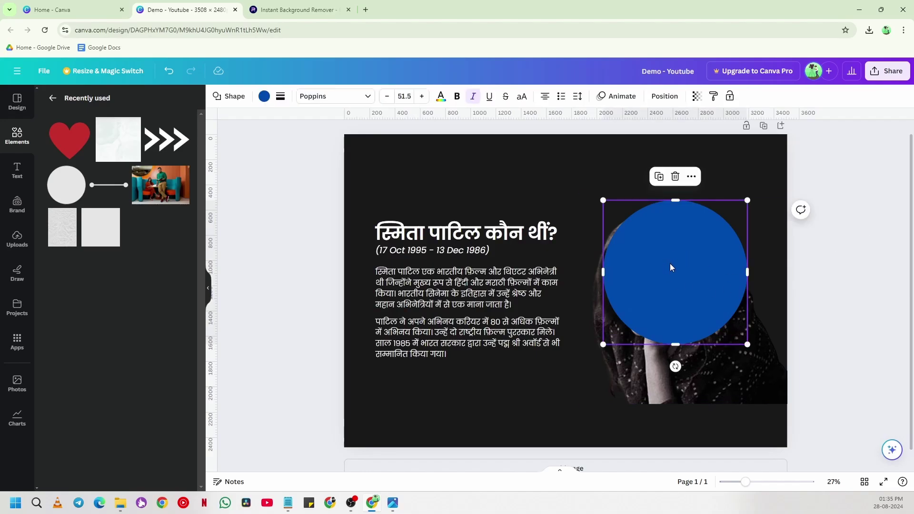
pyautogui.click(680, 352)
pyautogui.click(648, 365)
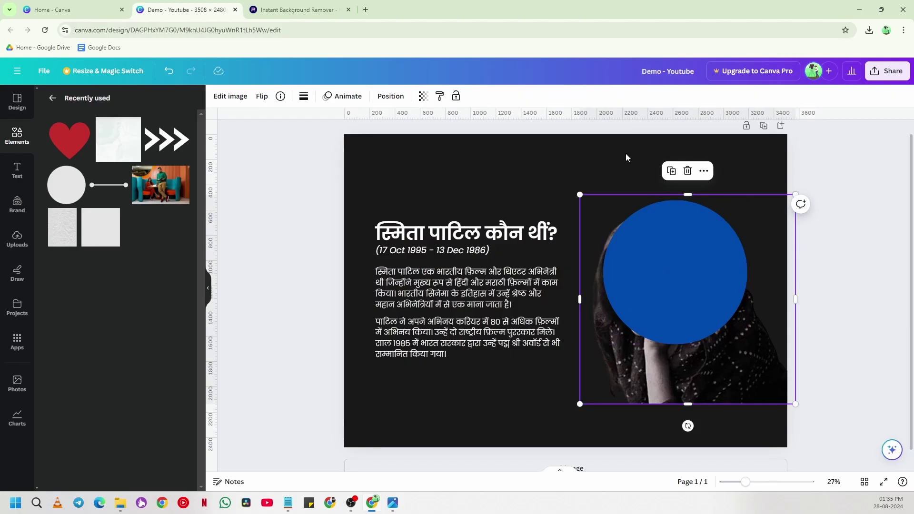
pyautogui.click(393, 100)
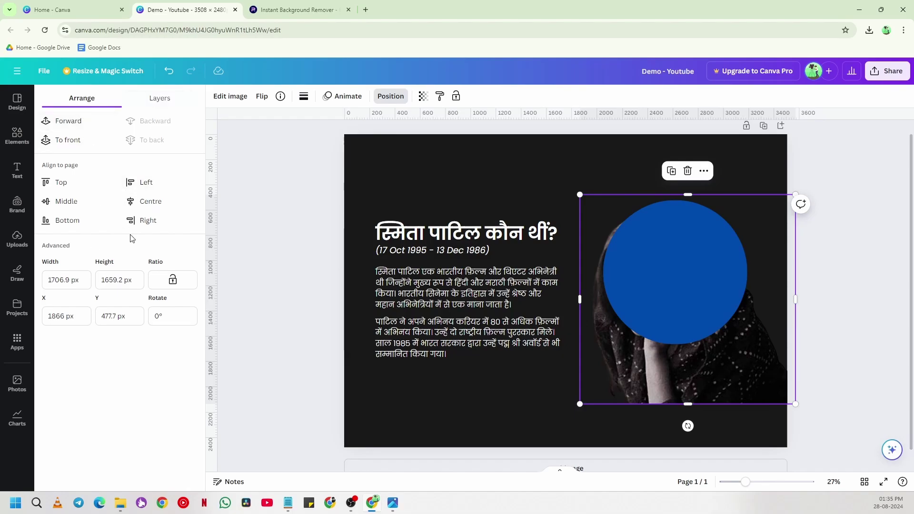
# In the Layers list, move the blue circle's layer below the woman's photo
pyautogui.click(163, 105)
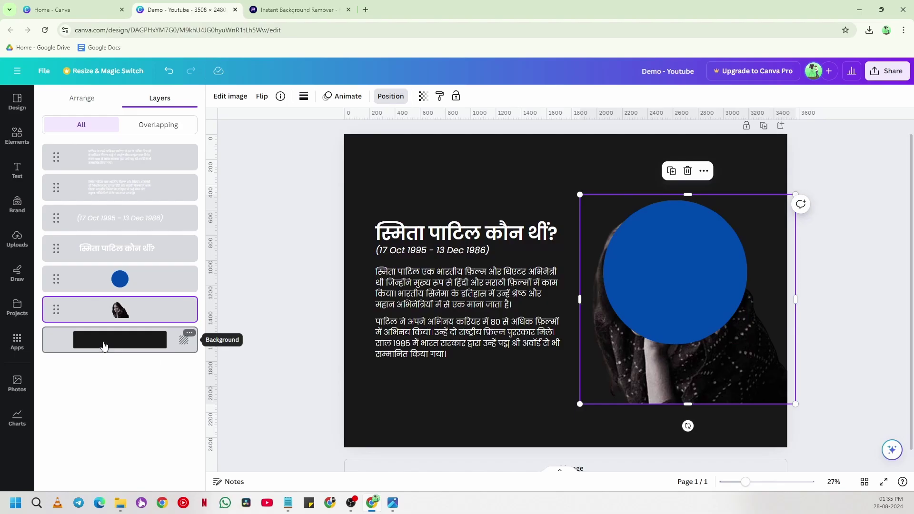
pyautogui.click(379, 404)
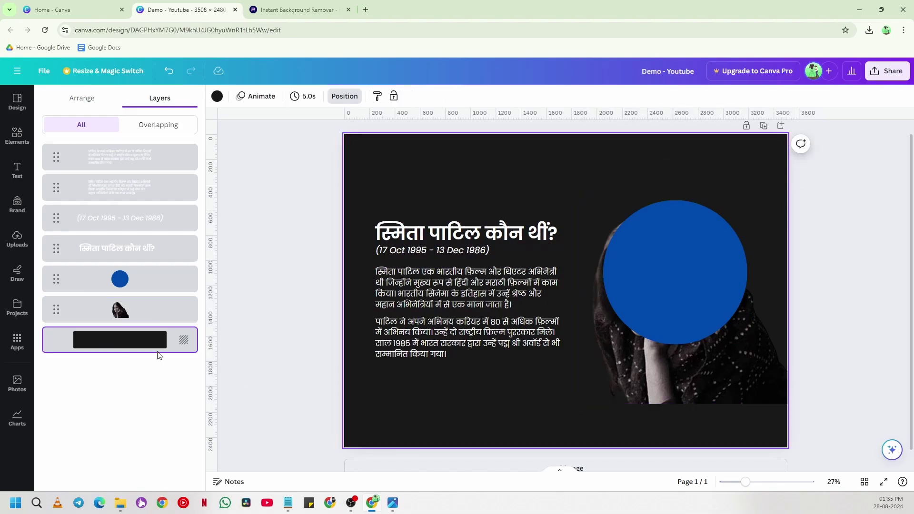
pyautogui.click(116, 314)
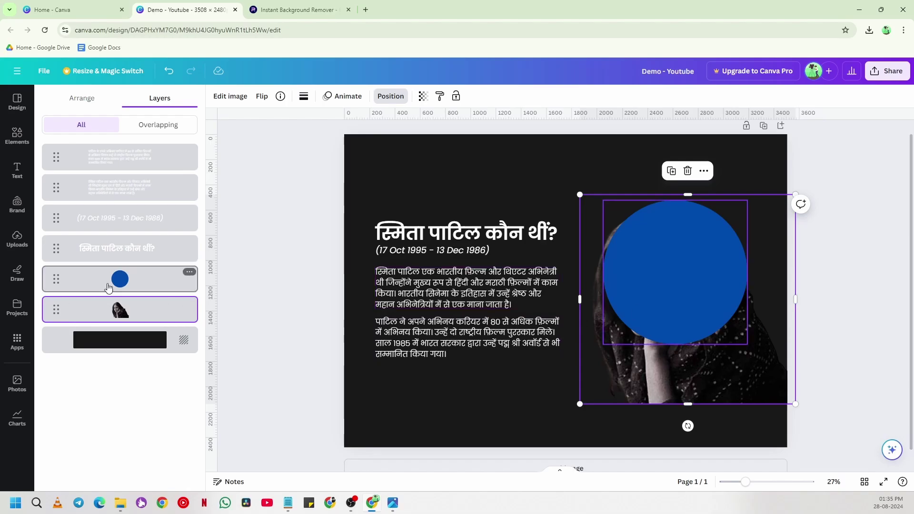
pyautogui.click(650, 289)
pyautogui.moveTo(650, 289); pyautogui.dragTo(639, 296)
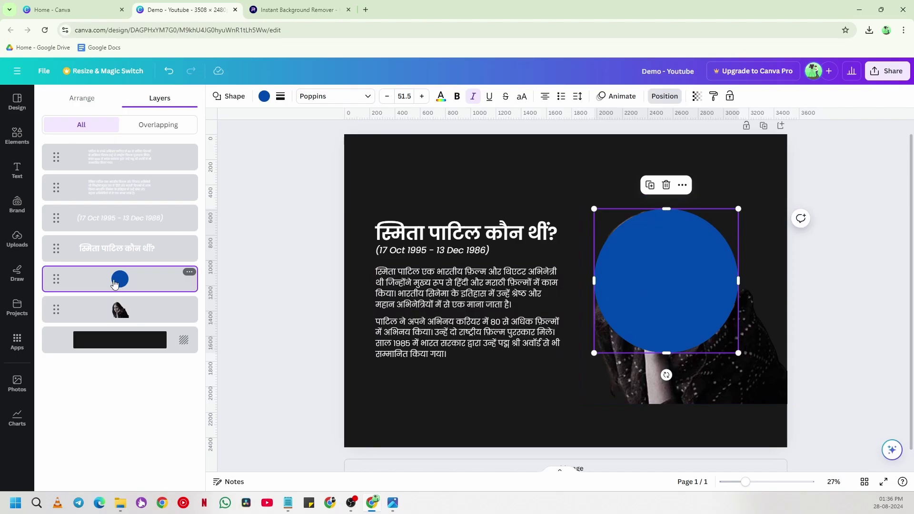
pyautogui.moveTo(55, 281); pyautogui.dragTo(53, 314)
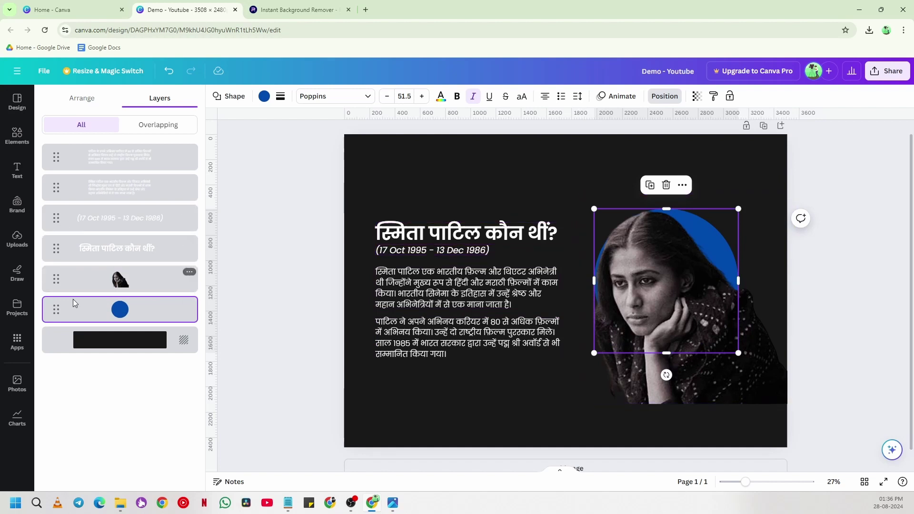
# Resize and reposition the blue circle behind the photo
pyautogui.moveTo(699, 310); pyautogui.dragTo(680, 296)
pyautogui.moveTo(721, 195); pyautogui.dragTo(725, 226)
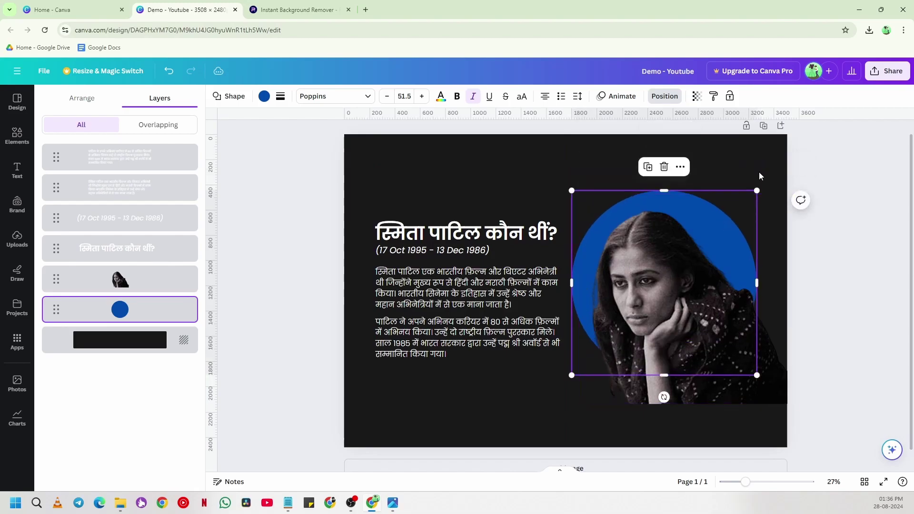
pyautogui.moveTo(757, 189); pyautogui.dragTo(753, 194)
pyautogui.moveTo(719, 224); pyautogui.dragTo(719, 216)
pyautogui.click(842, 224)
# Move the photo down-right, enlarge the circle around it, and resize the photo
pyautogui.moveTo(688, 279); pyautogui.dragTo(696, 274)
pyautogui.click(849, 280)
pyautogui.moveTo(726, 378); pyautogui.dragTo(734, 397)
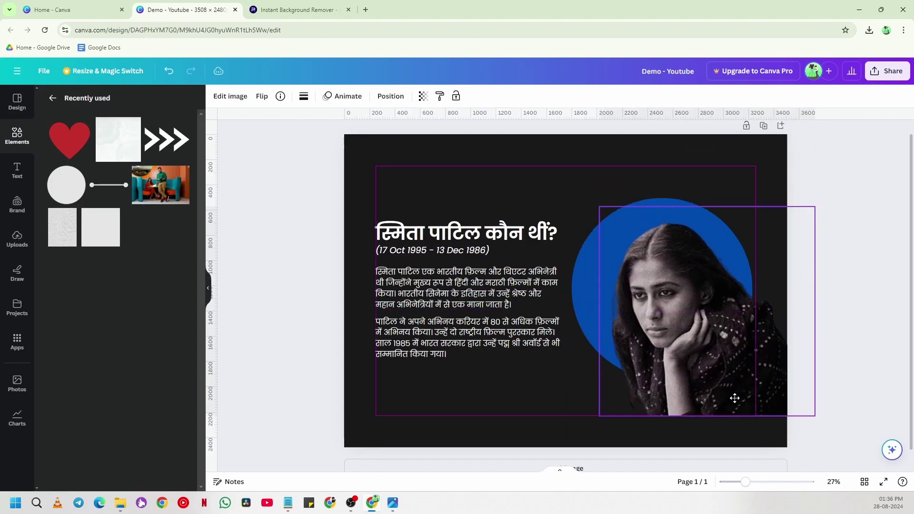
pyautogui.click(662, 199)
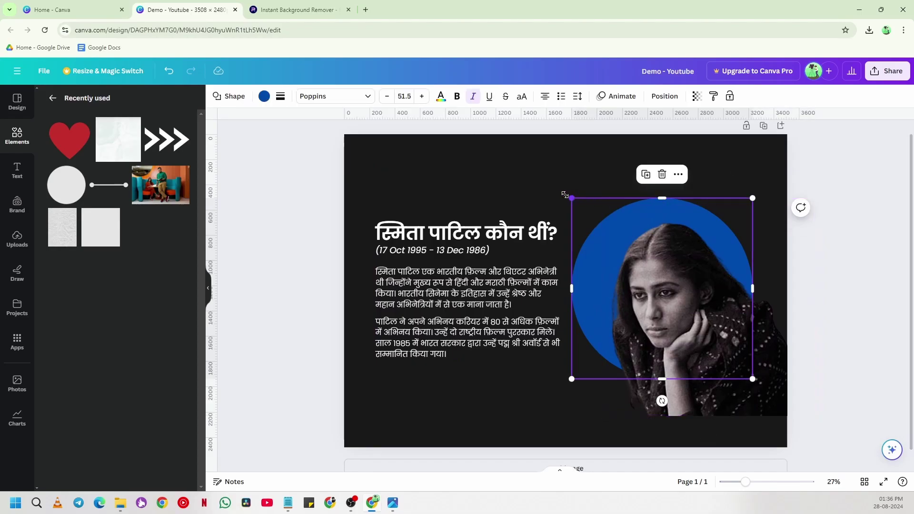
pyautogui.moveTo(572, 198); pyautogui.dragTo(561, 188)
pyautogui.moveTo(754, 186); pyautogui.dragTo(771, 167)
pyautogui.moveTo(729, 281); pyautogui.dragTo(698, 310)
pyautogui.click(698, 356)
pyautogui.moveTo(816, 416); pyautogui.dragTo(782, 392)
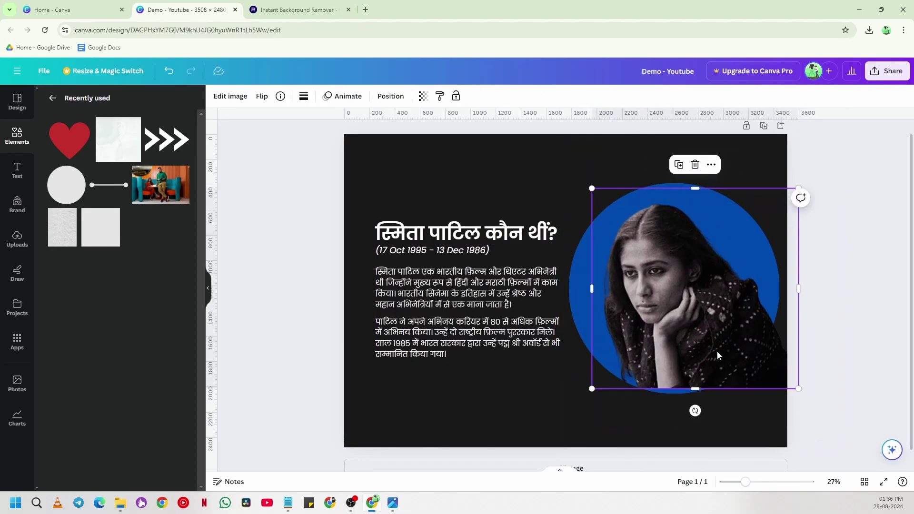
# Shift the text block left and fine-tune the blue circle's size and position
pyautogui.moveTo(678, 196); pyautogui.dragTo(680, 206)
pyautogui.moveTo(476, 286); pyautogui.dragTo(467, 285)
pyautogui.click(742, 273)
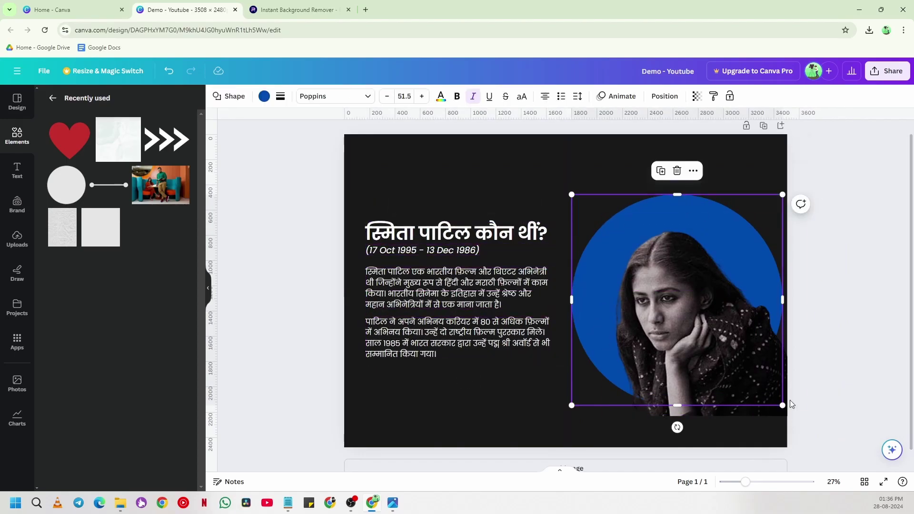
pyautogui.moveTo(742, 273); pyautogui.dragTo(653, 206)
pyautogui.click(851, 263)
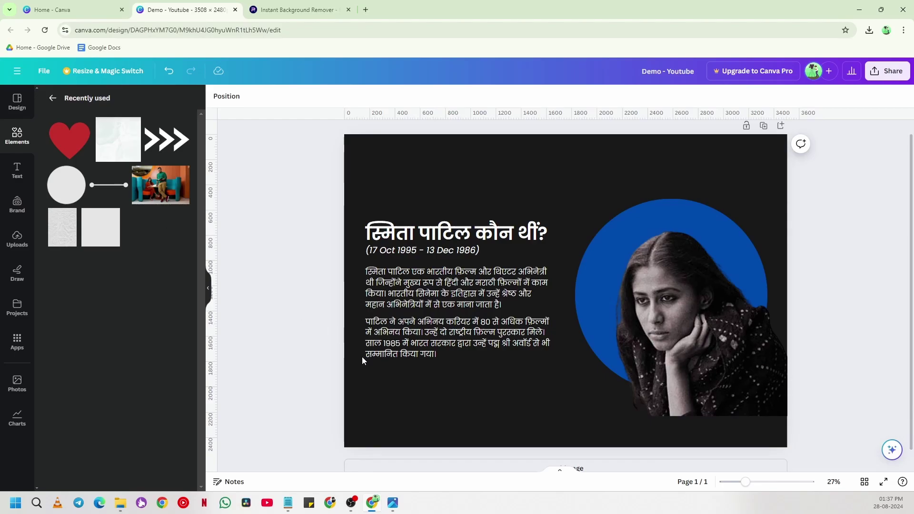
# Add a blue square from the Shapes library to the slide and enlarge it
pyautogui.click(52, 99)
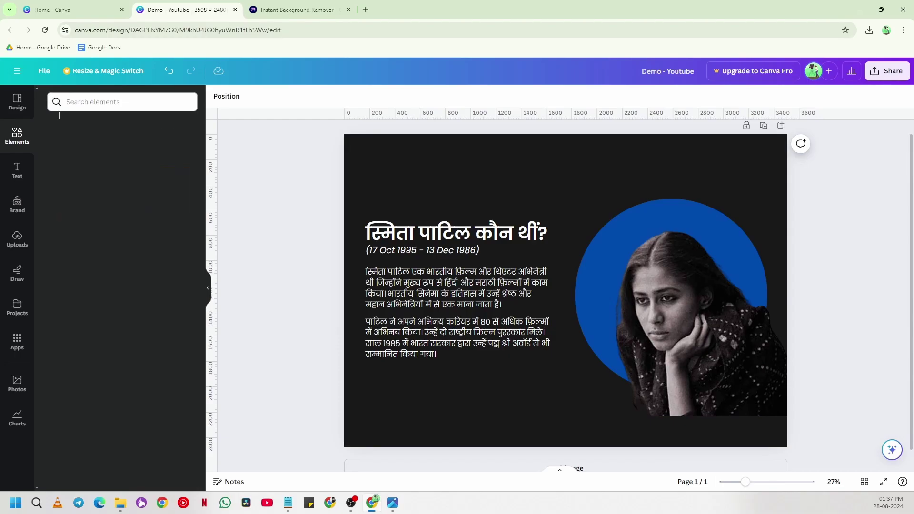
pyautogui.moveTo(68, 223); pyautogui.dragTo(667, 233)
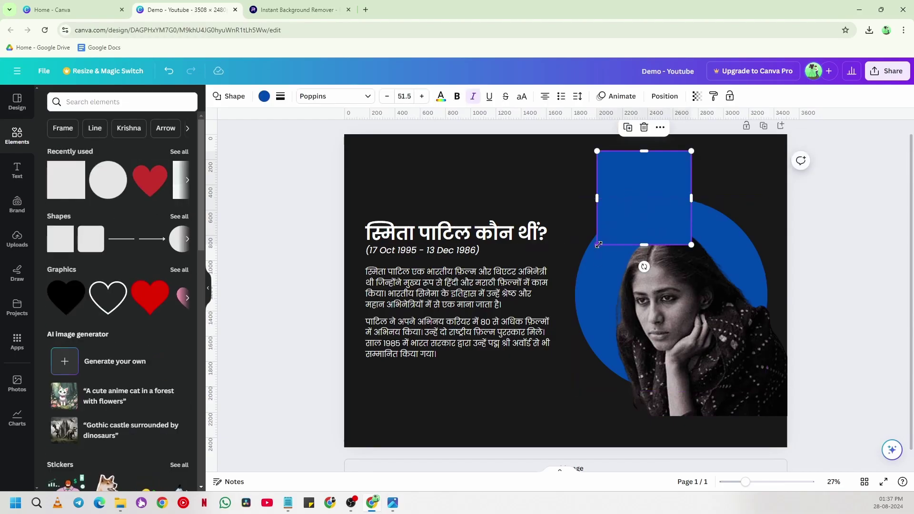
pyautogui.moveTo(599, 244); pyautogui.dragTo(550, 182)
pyautogui.click(819, 232)
# Move the square to the bottom edge, stretch it to full width, and flatten it into a thin strip
pyautogui.moveTo(624, 184); pyautogui.dragTo(343, 411)
pyautogui.moveTo(594, 408); pyautogui.dragTo(790, 408)
pyautogui.click(824, 364)
pyautogui.click(578, 374)
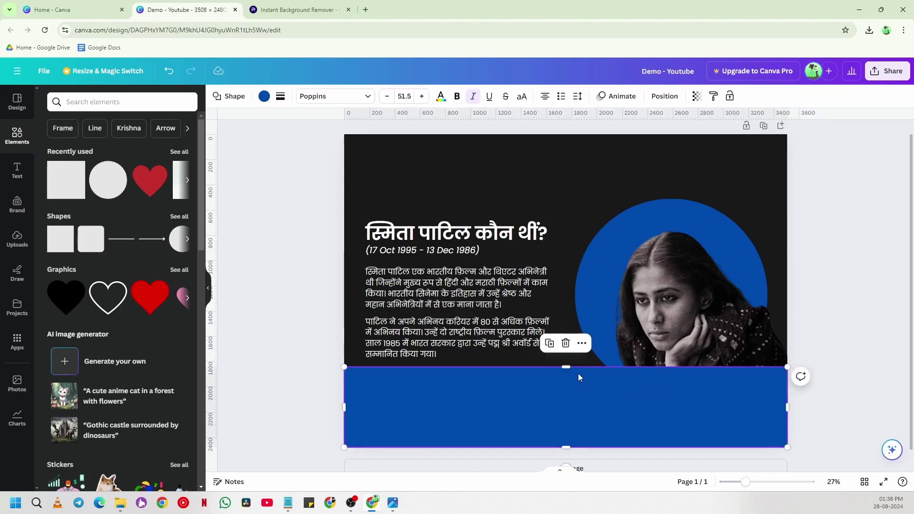
pyautogui.moveTo(566, 367); pyautogui.dragTo(585, 415)
pyautogui.click(819, 349)
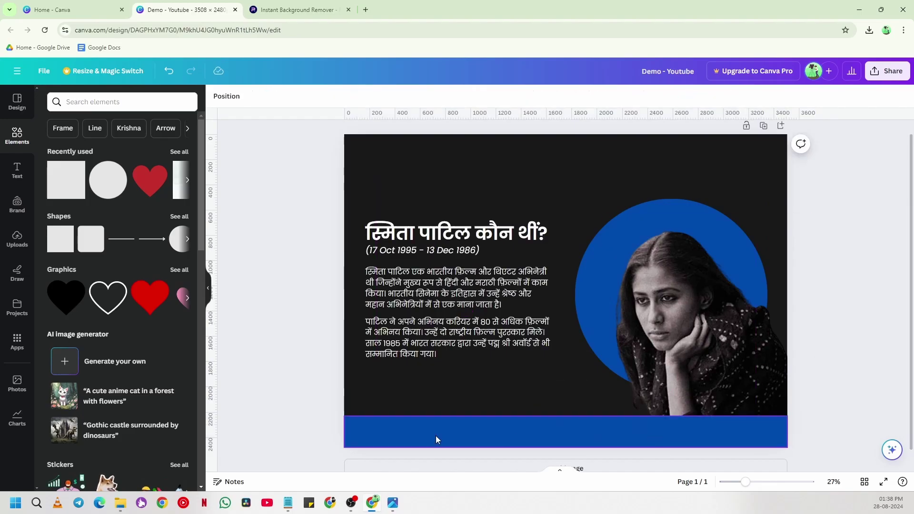
pyautogui.click(507, 431)
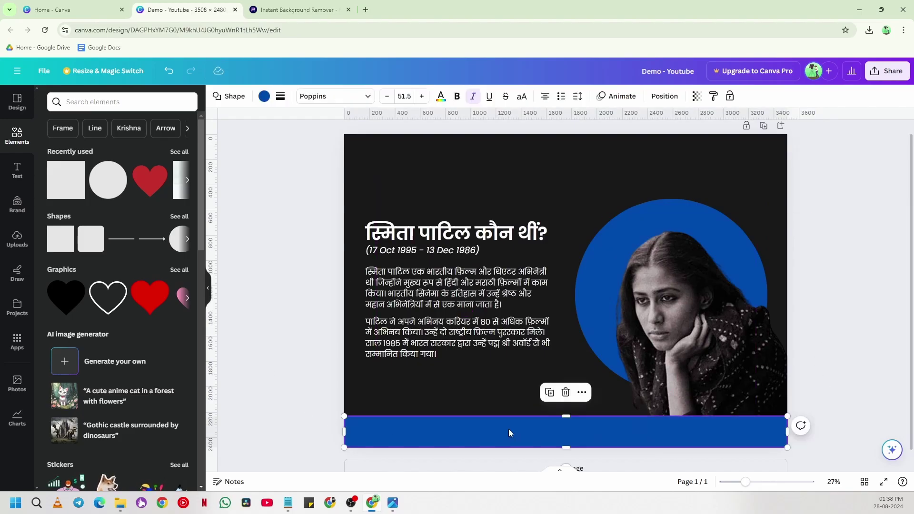
# Recolour the bottom strip to pure black #000000 with the custom colour picker
pyautogui.click(264, 96)
pyautogui.click(56, 156)
pyautogui.hotkey('ctrl', 'a')
pyautogui.write('#00193B')
pyautogui.moveTo(87, 252); pyautogui.dragTo(41, 261)
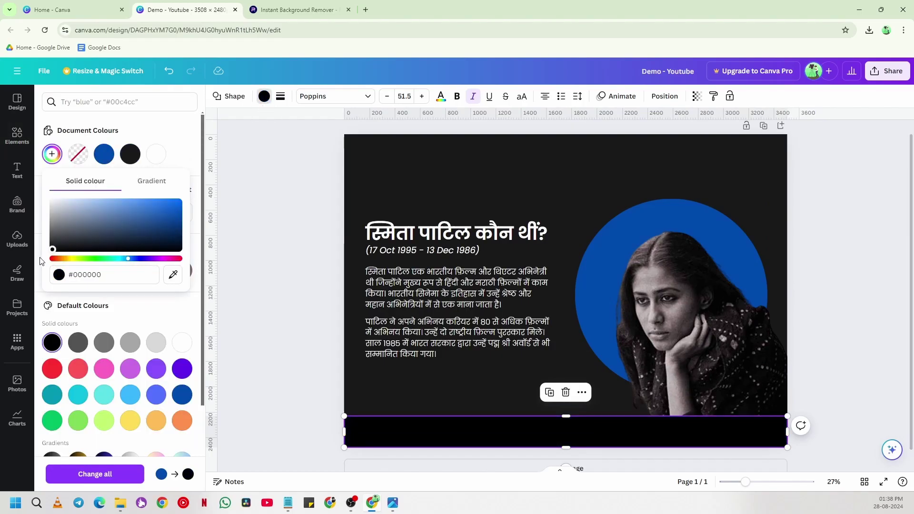
pyautogui.hotkey('ctrl', 'z')
pyautogui.hotkey('ctrl', 'y')
pyautogui.click(264, 230)
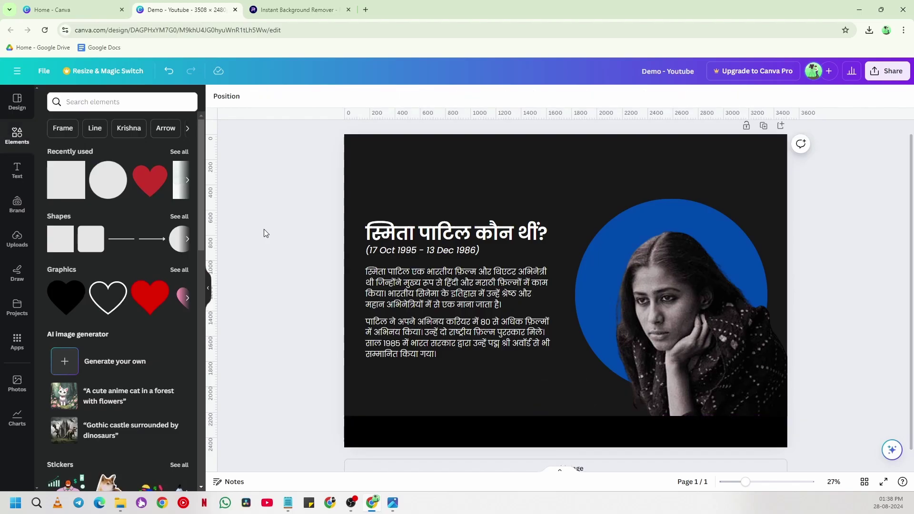
# Nudge the photo and the blue circle slightly to the left
pyautogui.moveTo(744, 321); pyautogui.dragTo(721, 334)
pyautogui.click(828, 299)
pyautogui.moveTo(655, 210); pyautogui.dragTo(648, 209)
# Change the page background to dark grey #1E1E1E and nudge the blue circle slightly right
pyautogui.click(832, 231)
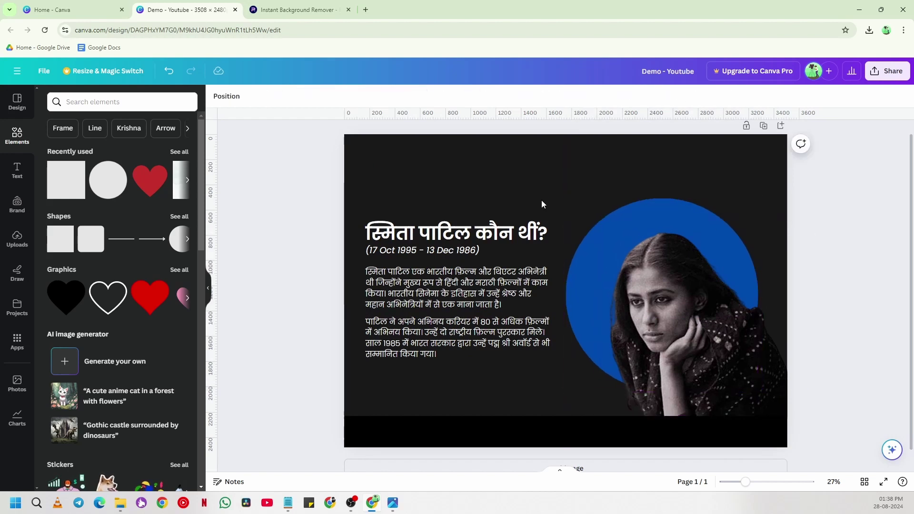
pyautogui.click(399, 177)
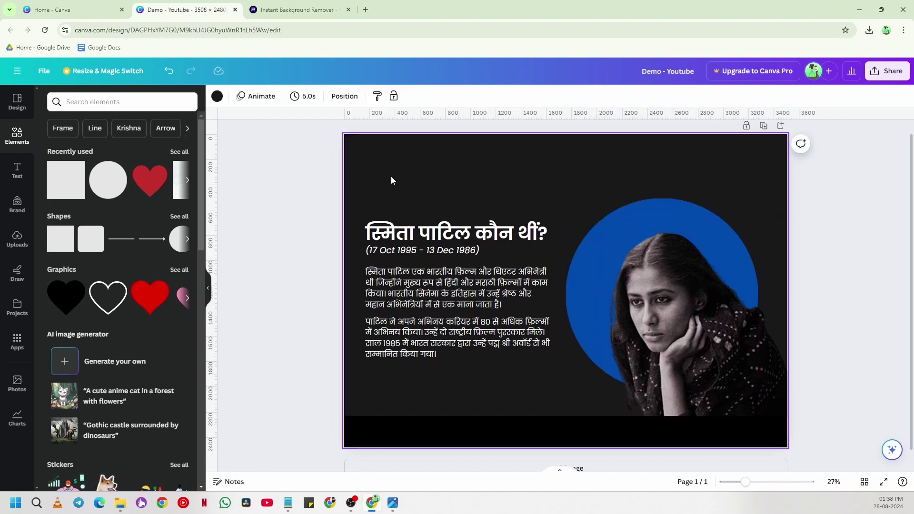
pyautogui.click(217, 97)
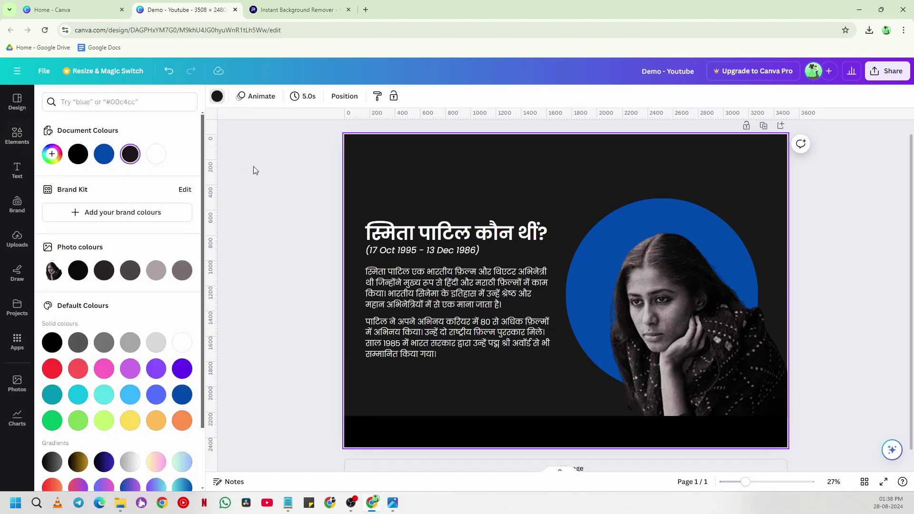
pyautogui.click(51, 154)
pyautogui.click(54, 245)
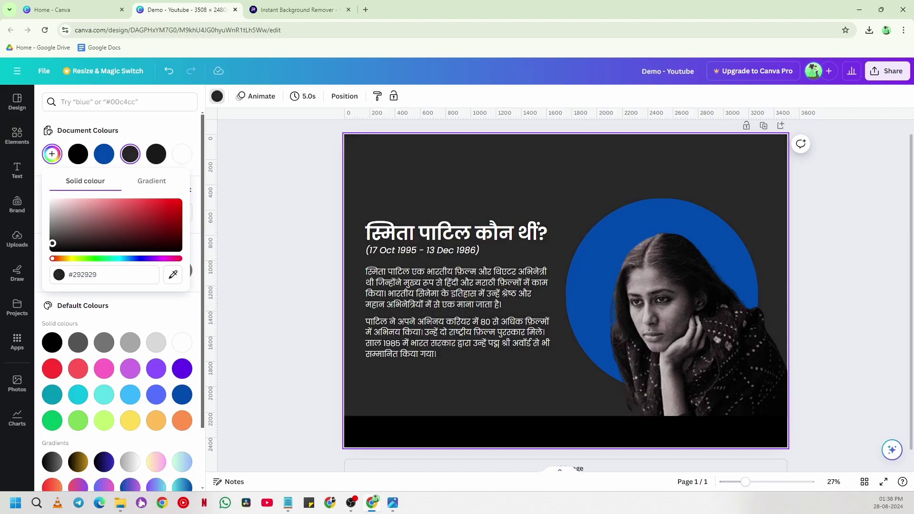
pyautogui.moveTo(52, 244); pyautogui.dragTo(44, 249)
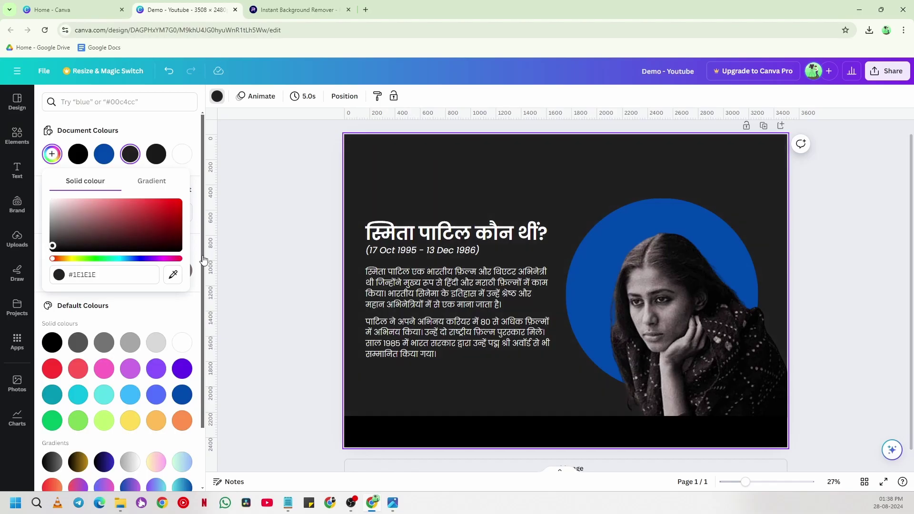
pyautogui.click(261, 198)
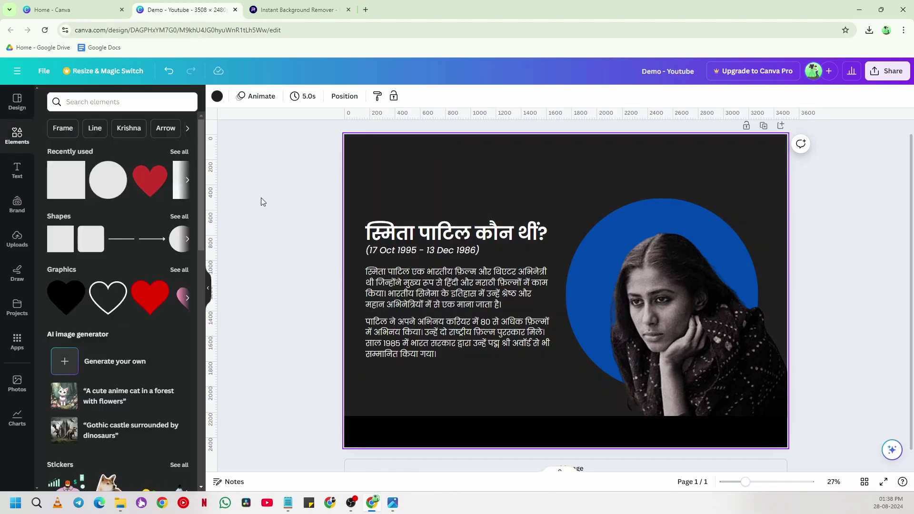
pyautogui.moveTo(673, 345); pyautogui.dragTo(682, 342)
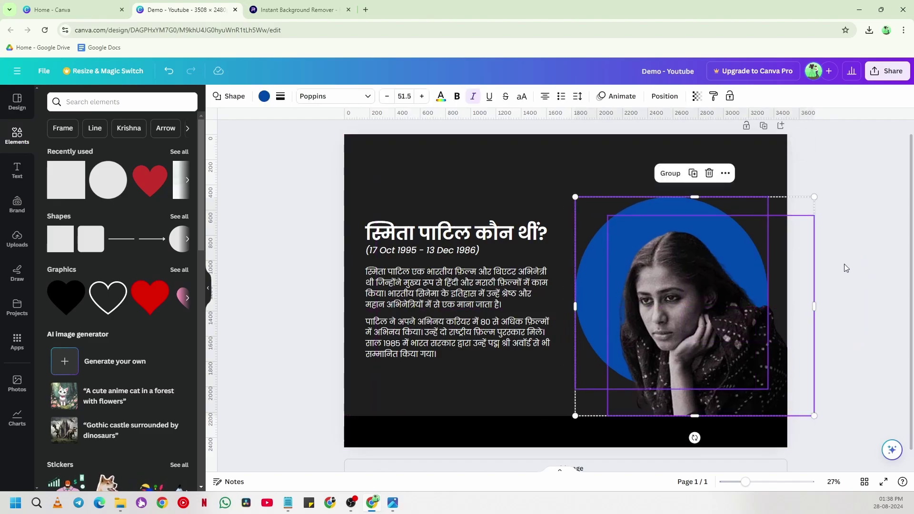
# Group the photo with the blue circle, undoing the stray moves of the group
pyautogui.click(846, 263)
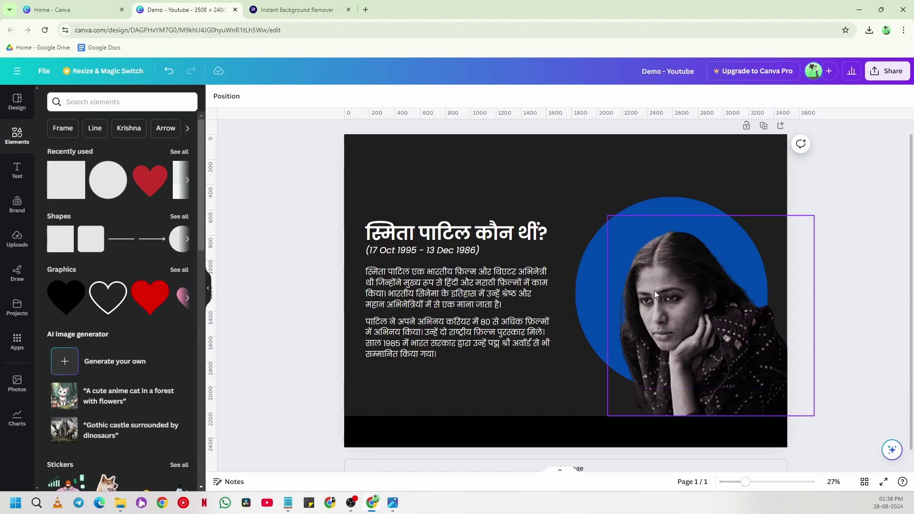
pyautogui.click(679, 329)
pyautogui.click(861, 209)
pyautogui.click(688, 270)
pyautogui.moveTo(687, 270)
pyautogui.mouseDown()
pyautogui.moveTo(670, 236)
pyautogui.moveTo(703, 247)
pyautogui.moveTo(685, 272)
pyautogui.mouseUp()
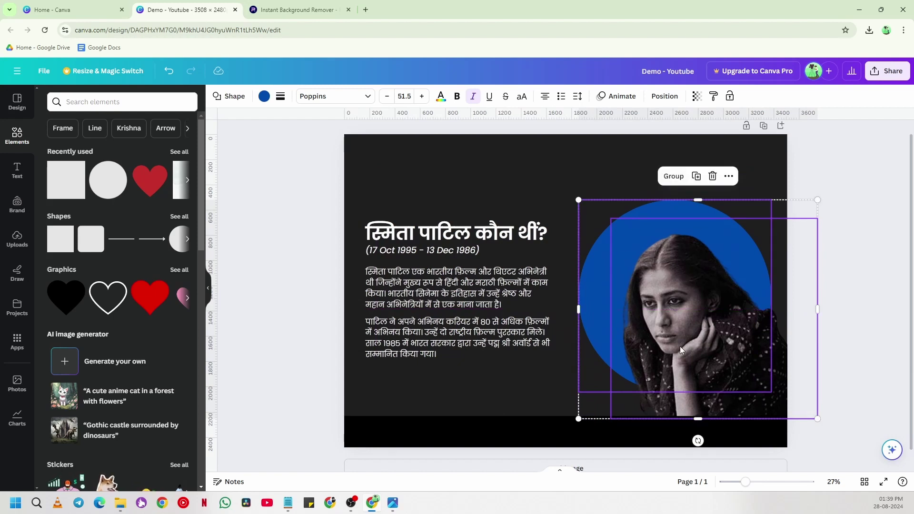
pyautogui.click(879, 275)
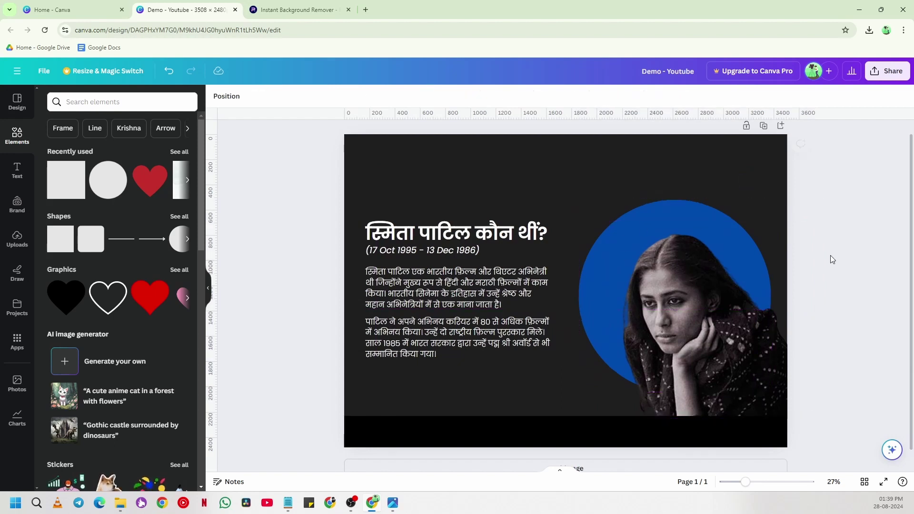
pyautogui.click(687, 219)
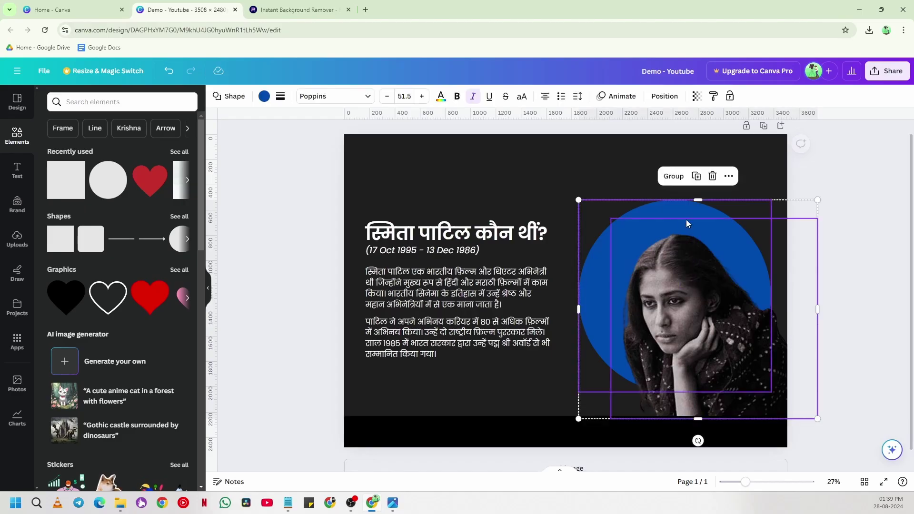
pyautogui.click(674, 177)
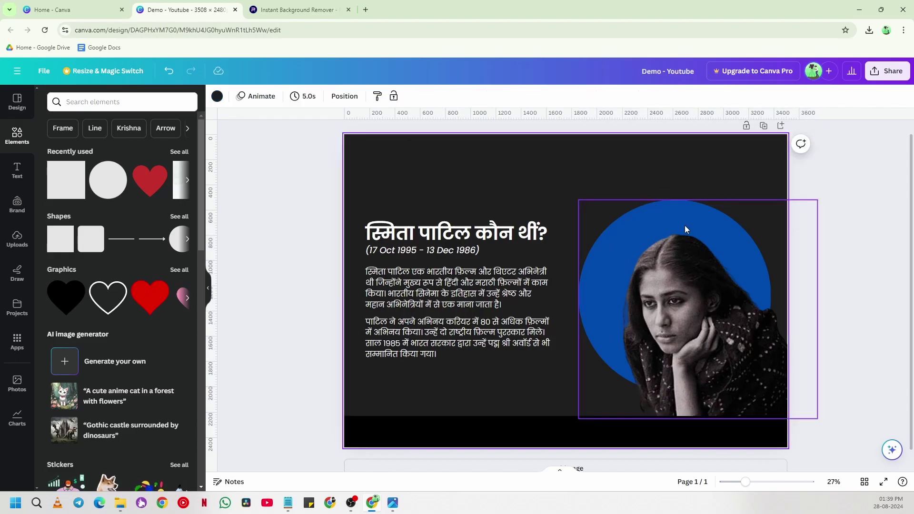
pyautogui.moveTo(602, 249); pyautogui.dragTo(536, 243)
pyautogui.hotkey('ctrl', 'z')
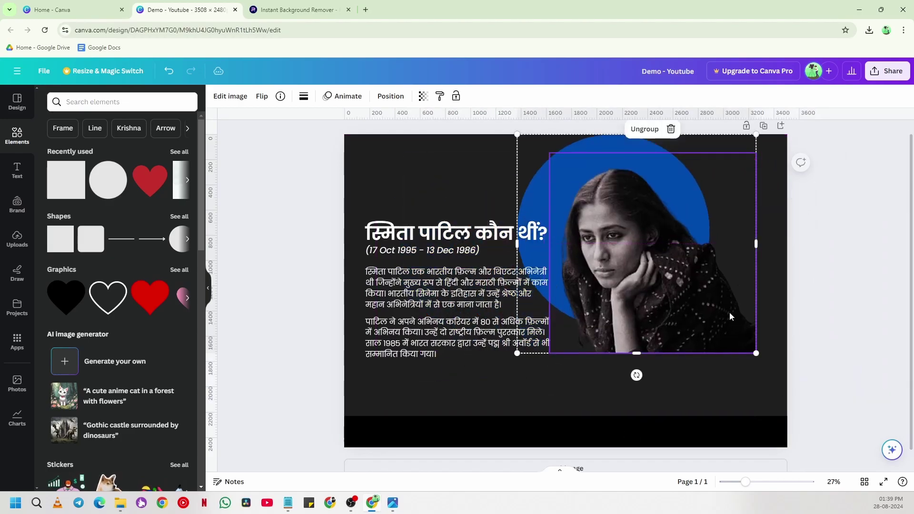
pyautogui.hotkey('ctrl', 'z')
pyautogui.hotkey('ctrl', 'z')
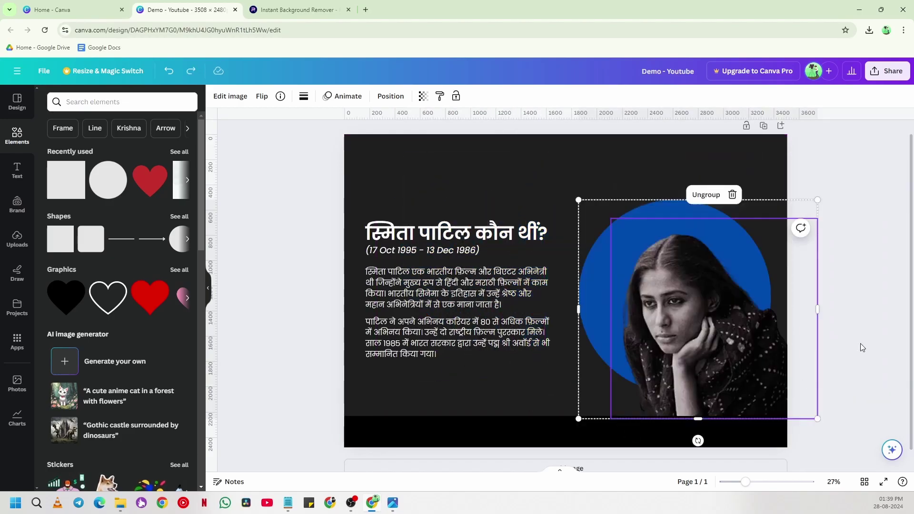
pyautogui.click(845, 330)
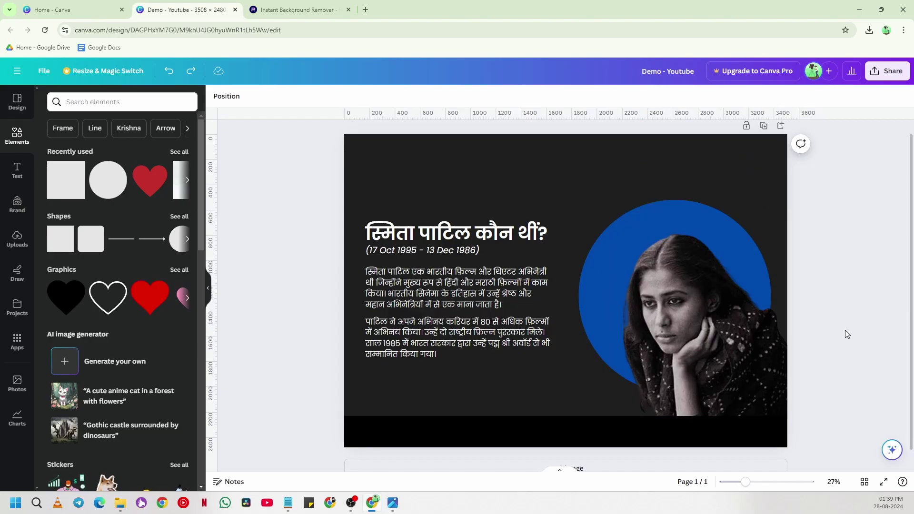
# Select the title, dates and both paragraphs and move them slightly lower
pyautogui.moveTo(413, 195); pyautogui.dragTo(287, 259)
pyautogui.moveTo(423, 281); pyautogui.dragTo(423, 288)
pyautogui.click(282, 264)
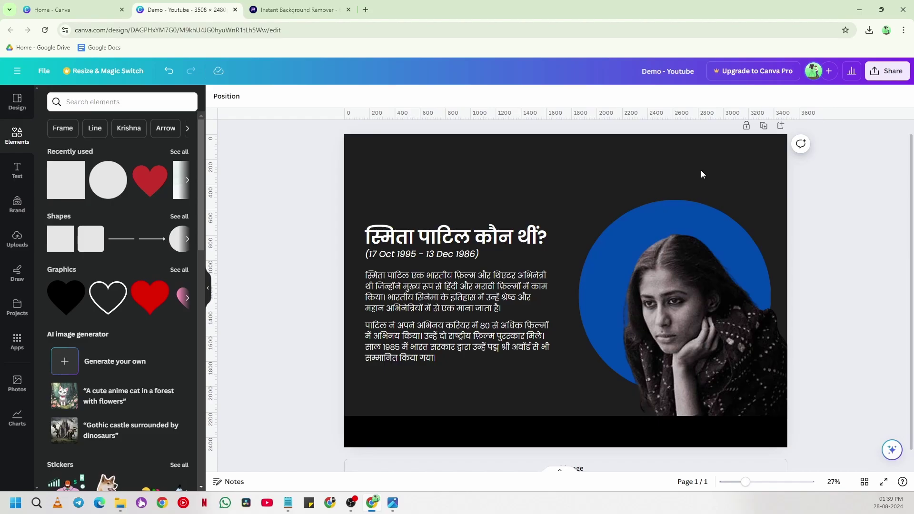
pyautogui.click(440, 235)
# Set the Hindi title's text colour to orange
pyautogui.click(258, 227)
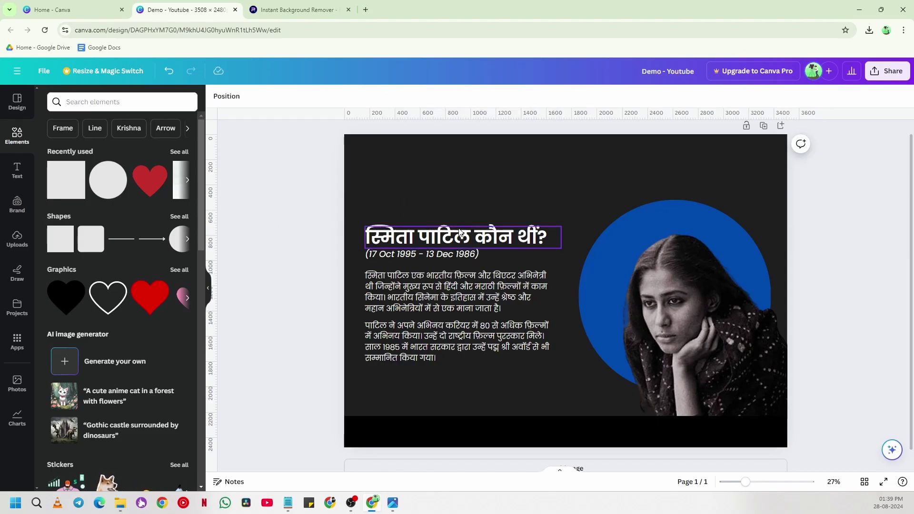
pyautogui.click(422, 240)
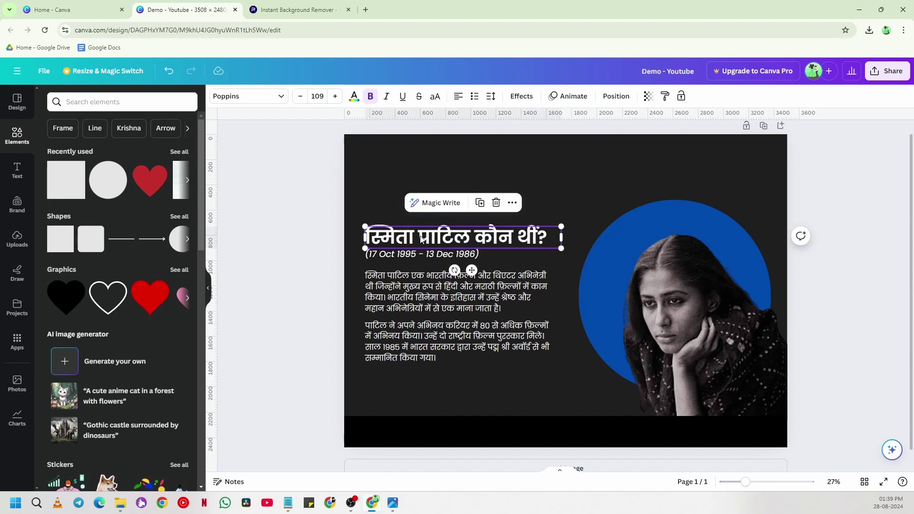
pyautogui.click(354, 96)
pyautogui.click(103, 154)
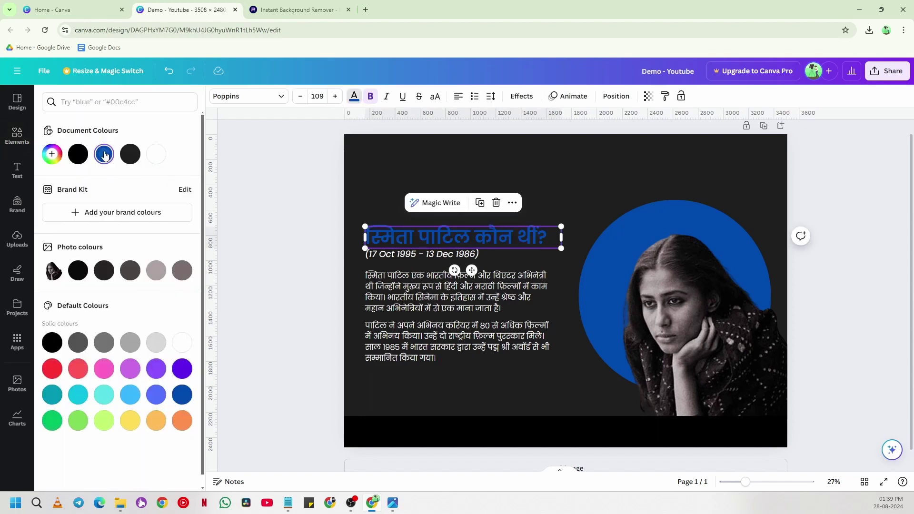
pyautogui.click(53, 158)
pyautogui.moveTo(145, 193); pyautogui.dragTo(138, 179)
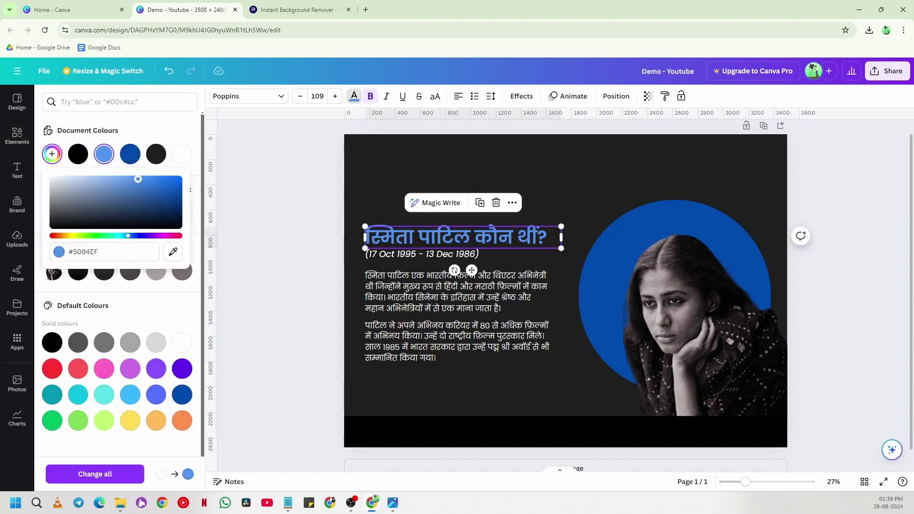
pyautogui.click(157, 421)
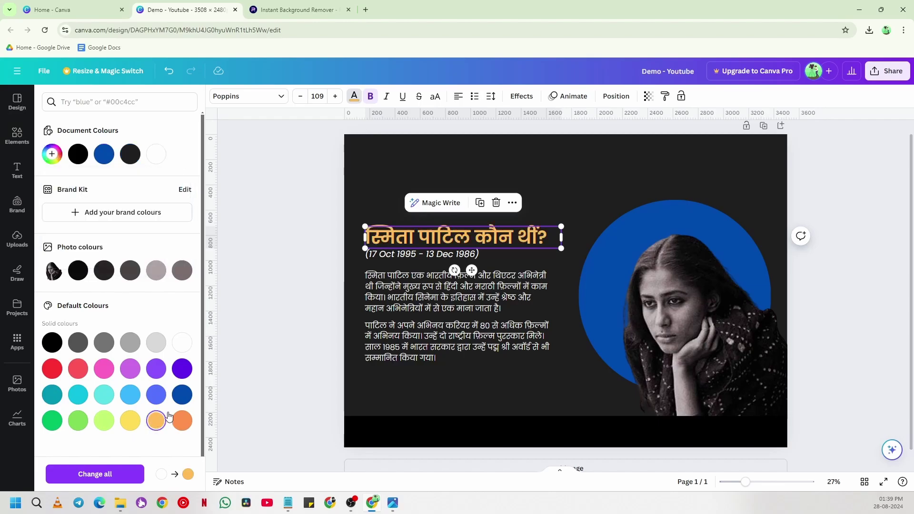
pyautogui.click(296, 193)
# Review the text colour choices for the date line, leaving it unchanged
pyautogui.click(407, 255)
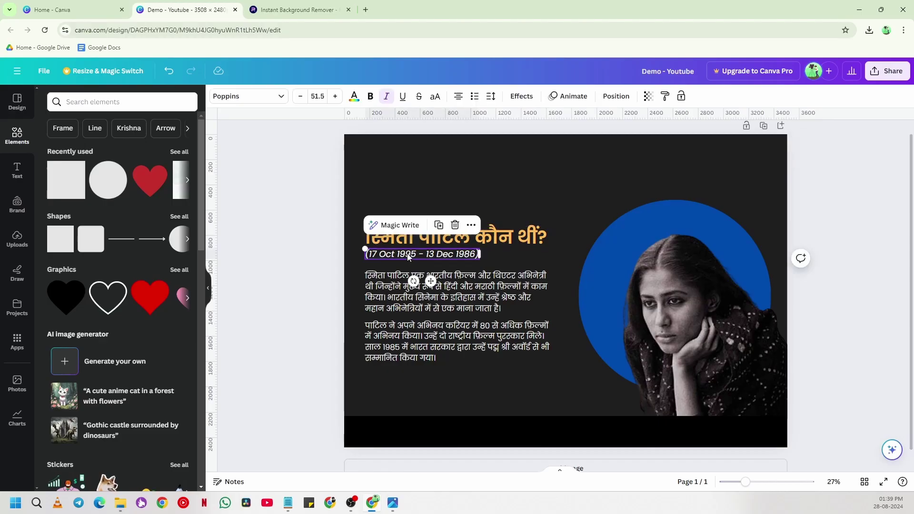
pyautogui.click(355, 100)
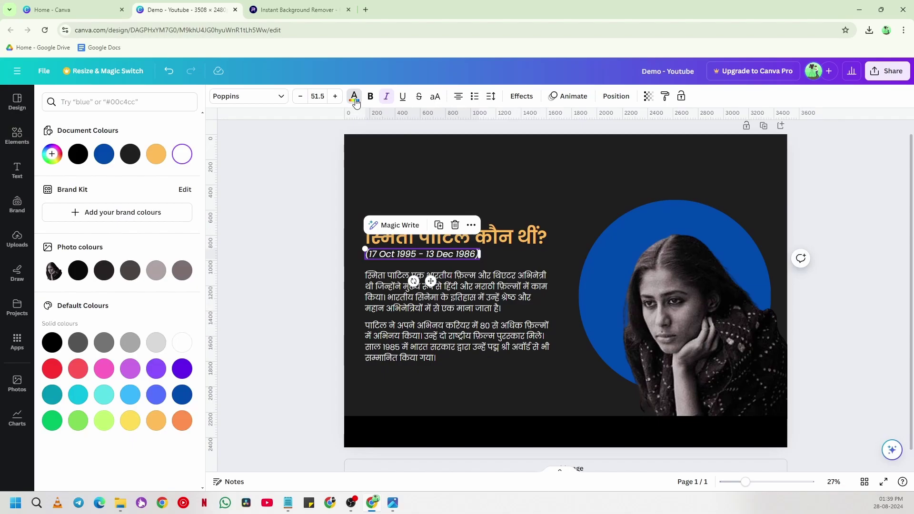
pyautogui.click(301, 197)
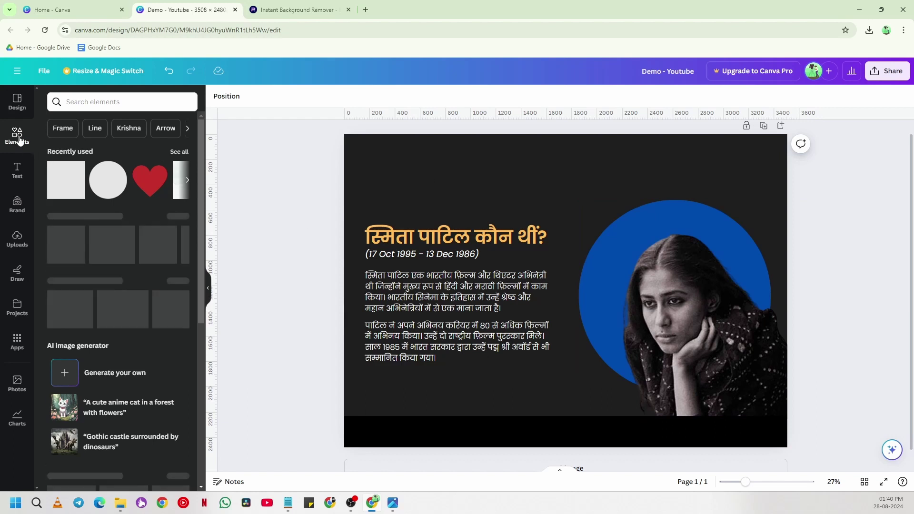
# Search the elements library for 'old desine' and browse the Graphics results
pyautogui.click(145, 97)
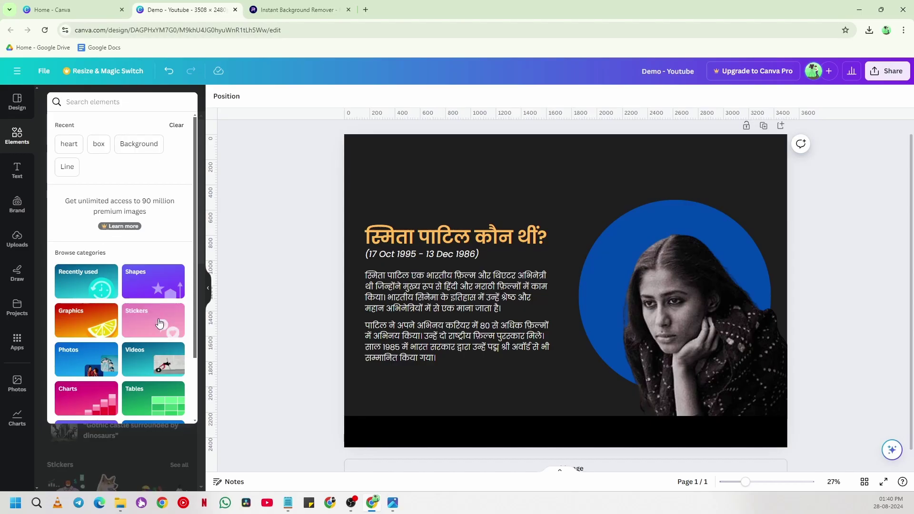
pyautogui.scroll(-2, 147, 314)
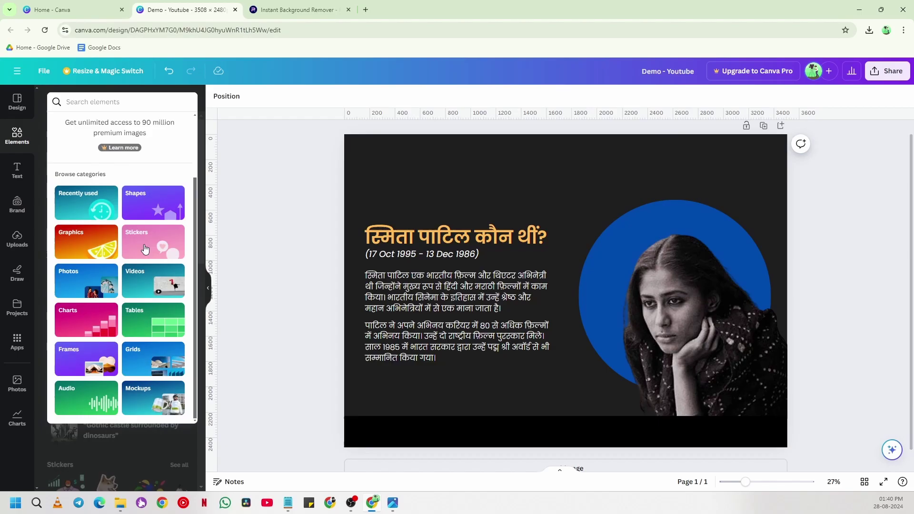
pyautogui.scroll(2, 132, 278)
pyautogui.press('Escape')
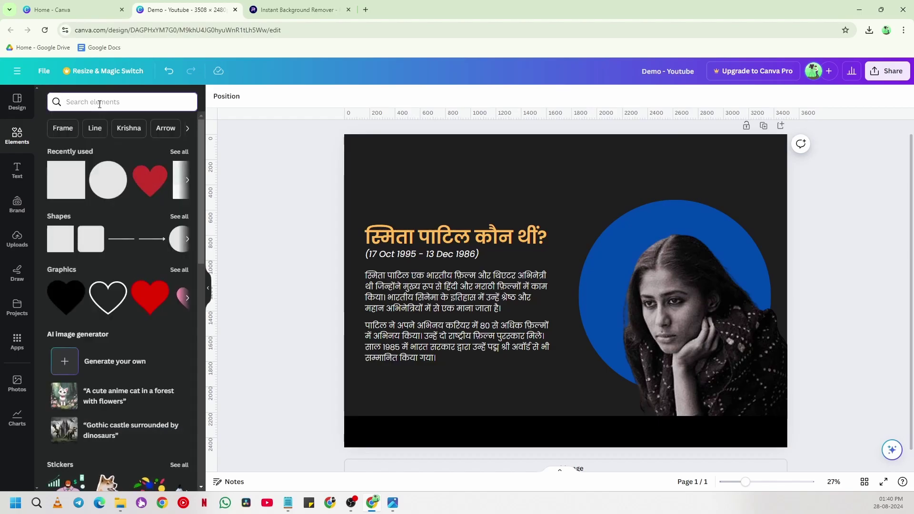
pyautogui.write('old desine')
pyautogui.press('Return')
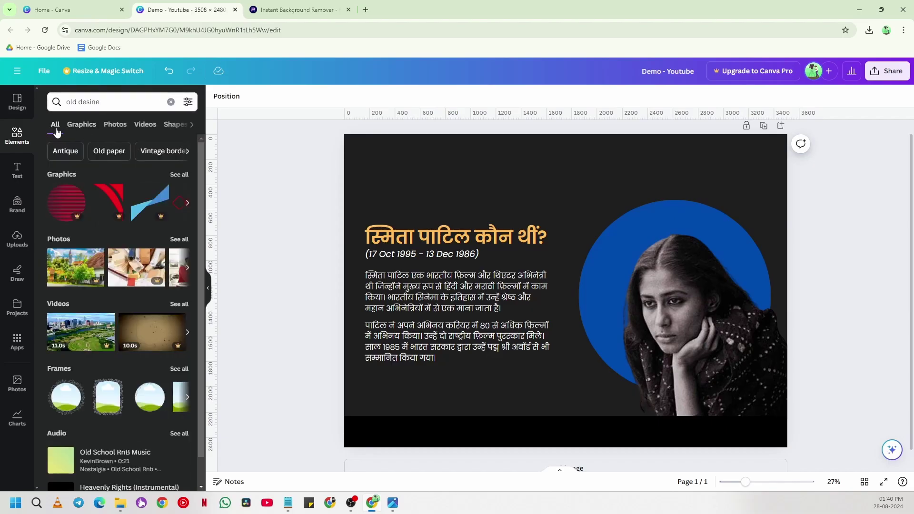
pyautogui.scroll(-1, 139, 286)
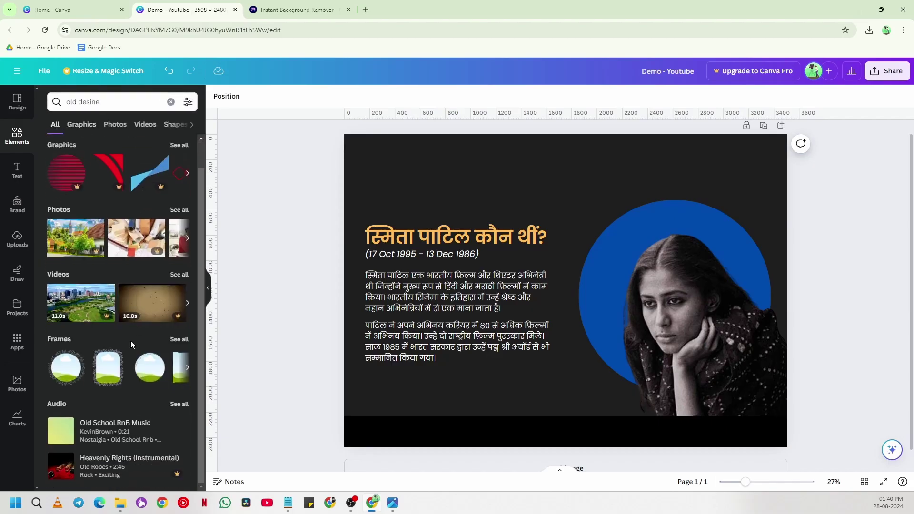
pyautogui.click(82, 124)
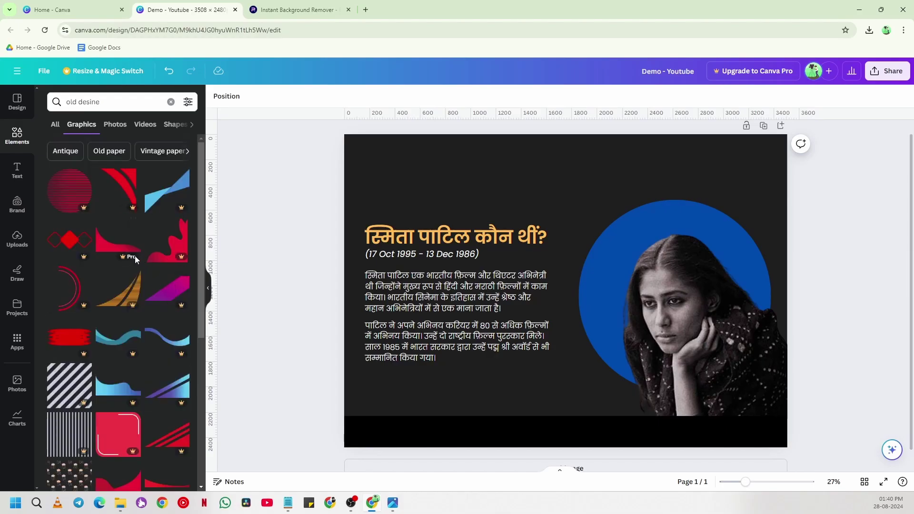
pyautogui.scroll(-4, 126, 251)
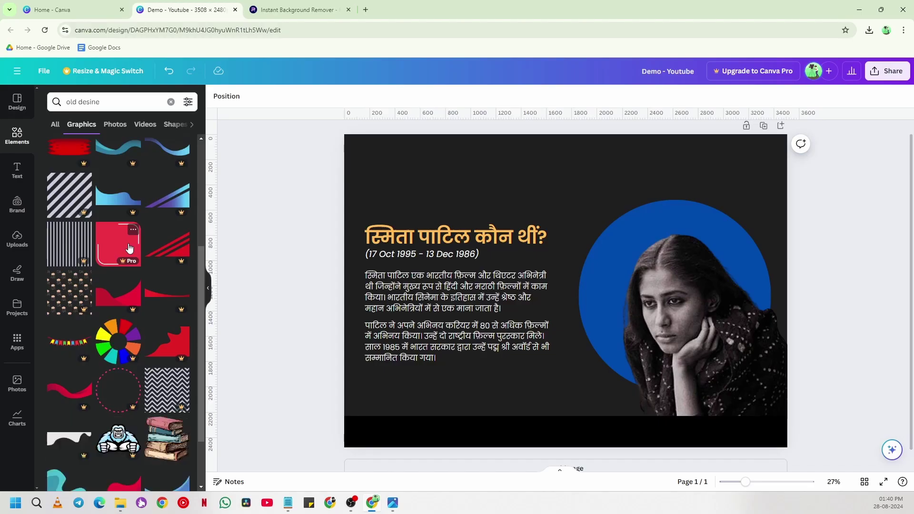
pyautogui.scroll(-2, 134, 341)
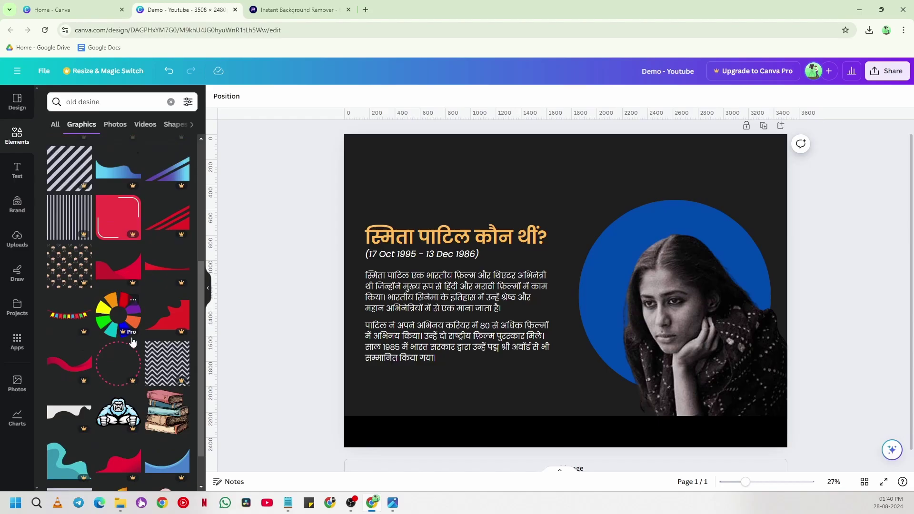
pyautogui.scroll(-2, 131, 337)
pyautogui.scroll(8, 129, 336)
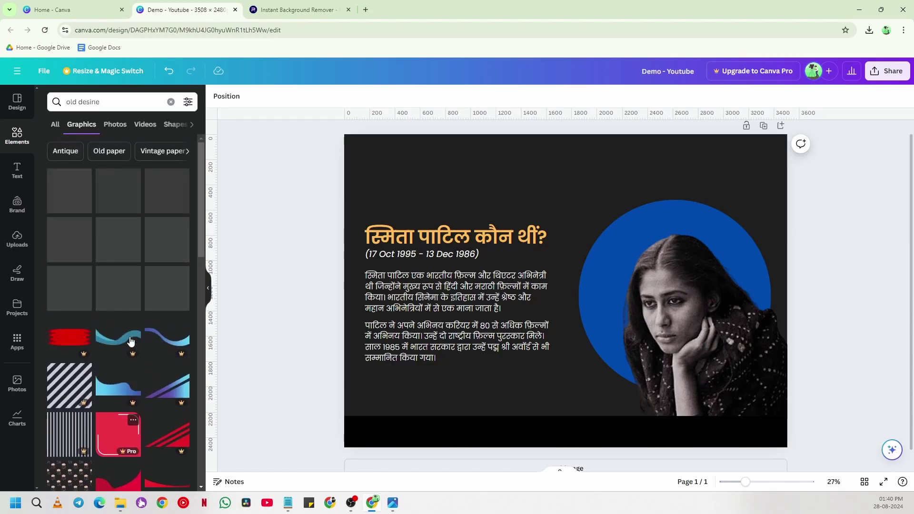
# Replace the search with 'corner' and scroll through the corner graphics
pyautogui.moveTo(112, 101); pyautogui.dragTo(67, 107)
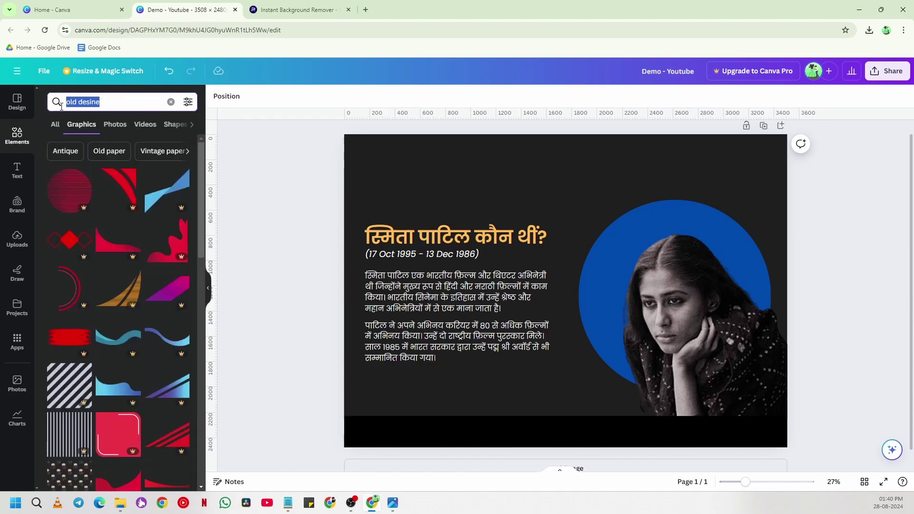
pyautogui.write('corner')
pyautogui.press('Return')
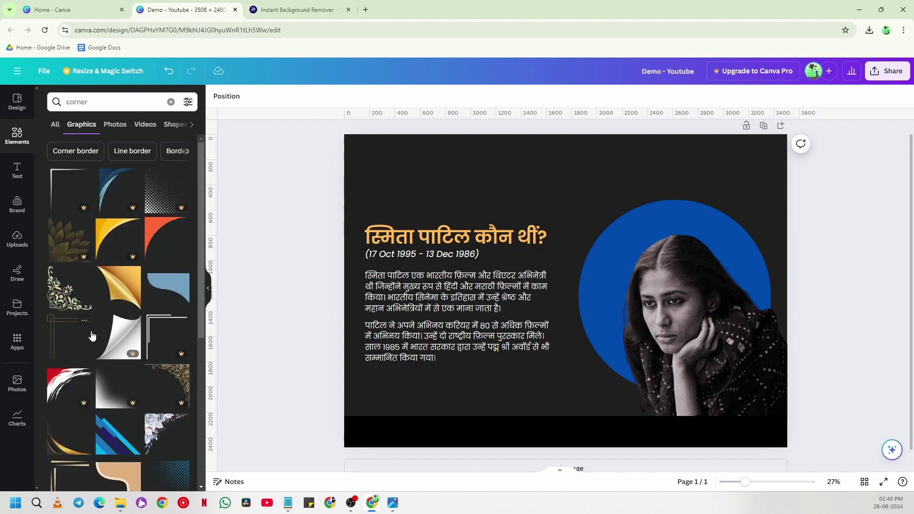
pyautogui.scroll(-2, 108, 250)
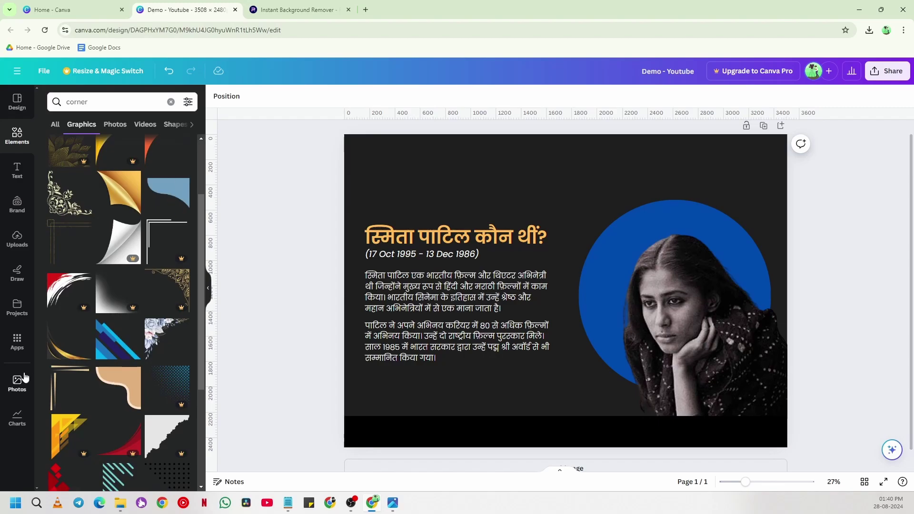
pyautogui.scroll(-3, 76, 355)
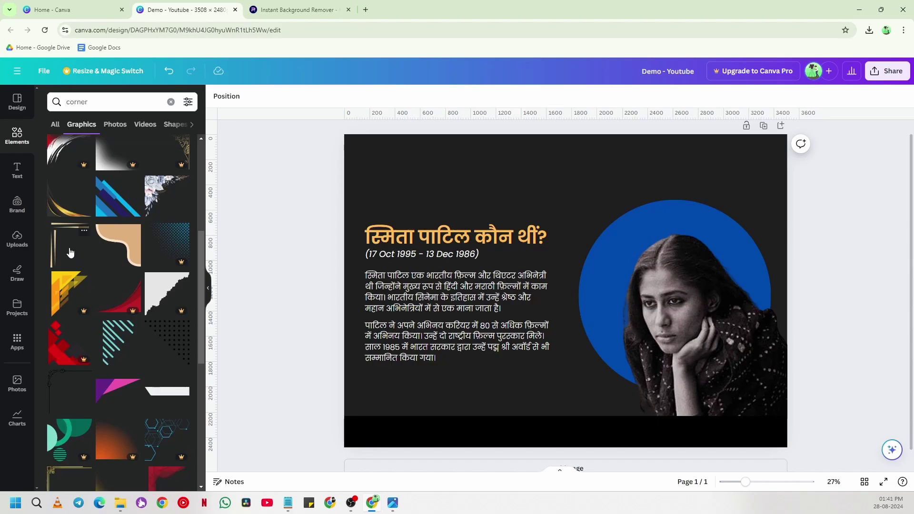
# Place the ornate corner graphic at the top-left and recolour it to the title's orange #ffbd59
pyautogui.click(58, 396)
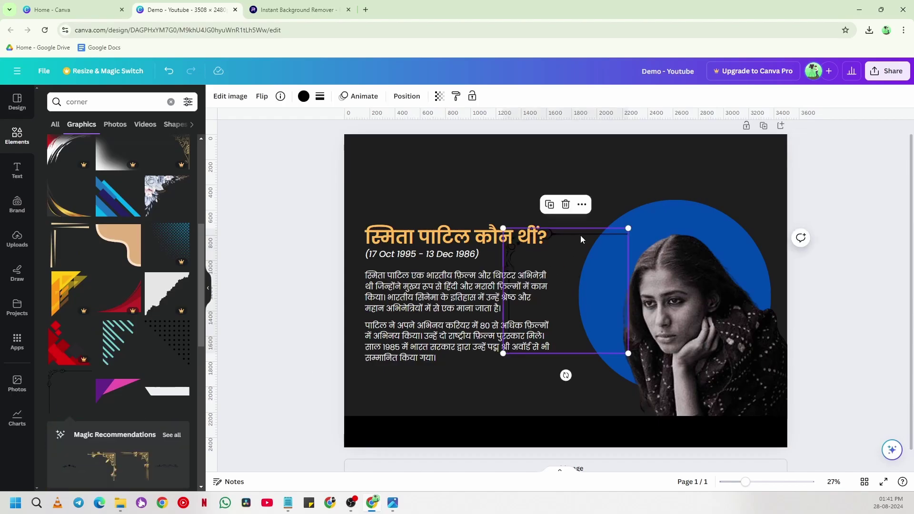
pyautogui.moveTo(580, 237); pyautogui.dragTo(435, 166)
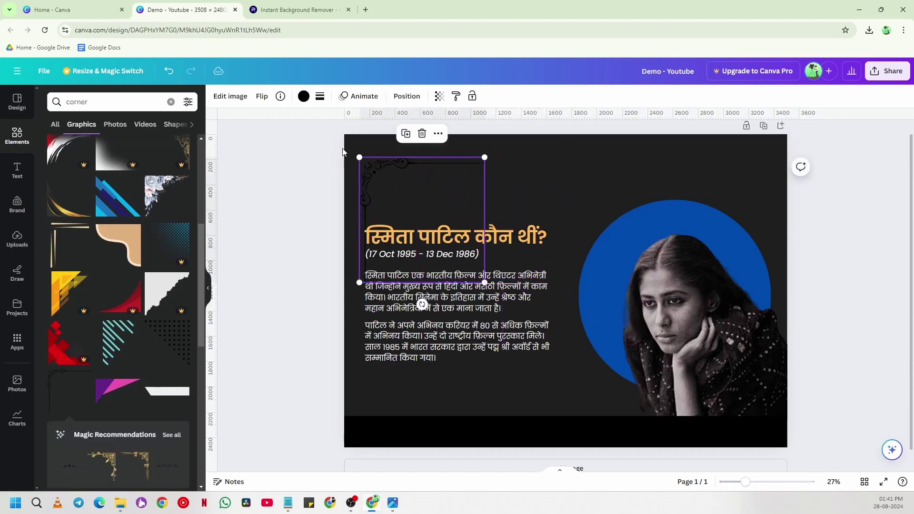
pyautogui.click(304, 97)
pyautogui.click(104, 154)
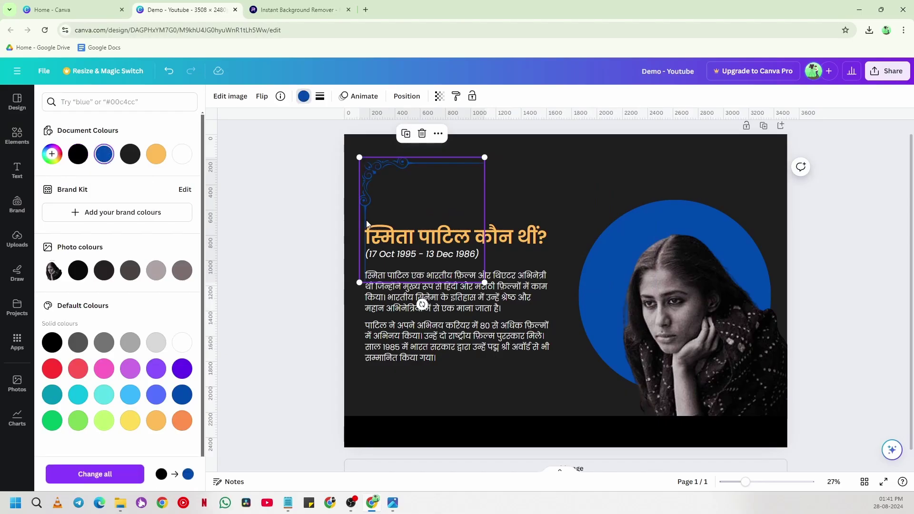
pyautogui.click(188, 162)
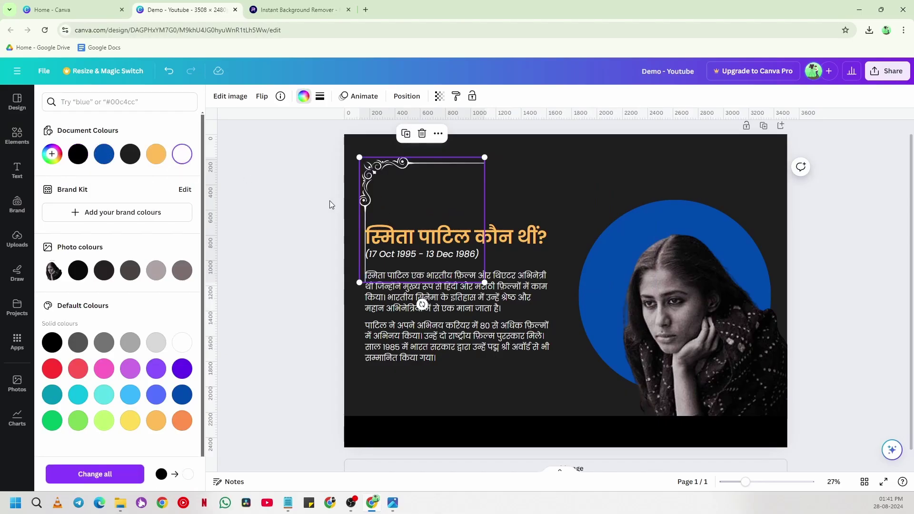
pyautogui.click(157, 159)
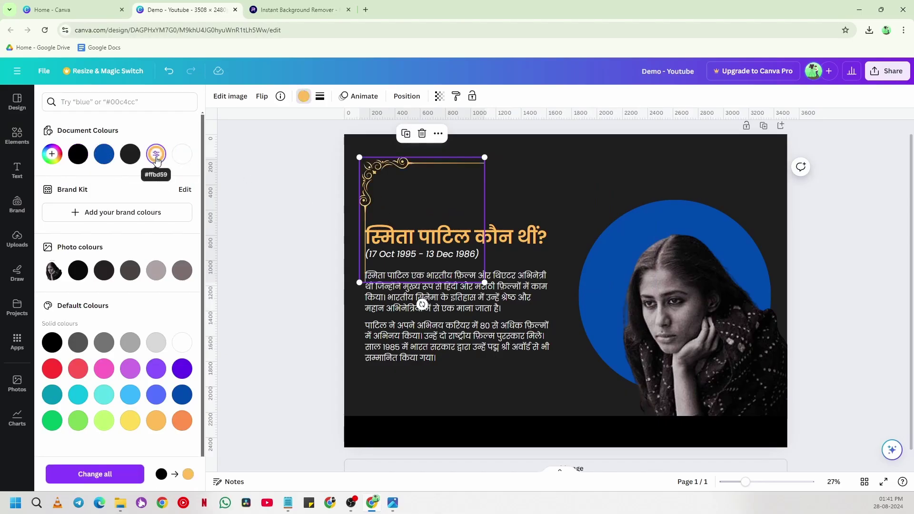
pyautogui.click(307, 190)
pyautogui.moveTo(381, 172); pyautogui.dragTo(384, 149)
pyautogui.click(297, 163)
# Duplicate the corner ornament into the top-right corner and mirror it horizontally
pyautogui.click(272, 167)
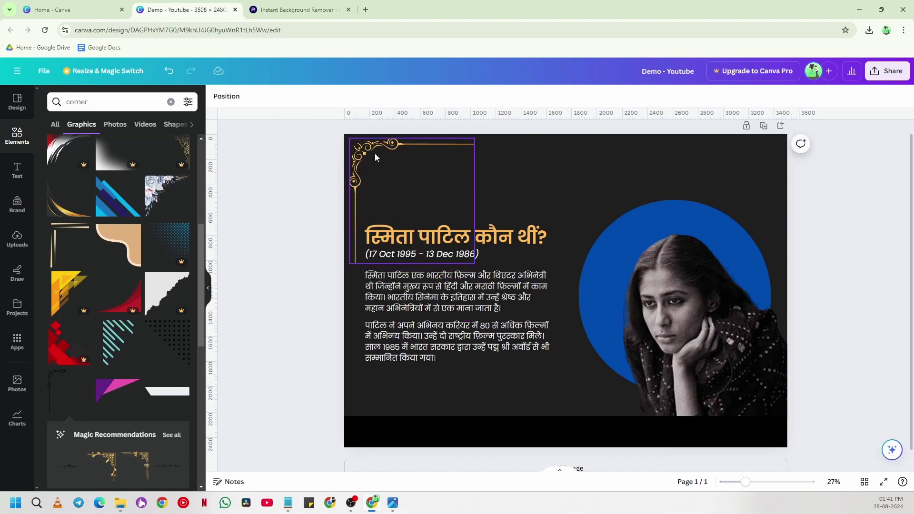
pyautogui.rightClick(377, 149)
pyautogui.click(365, 150)
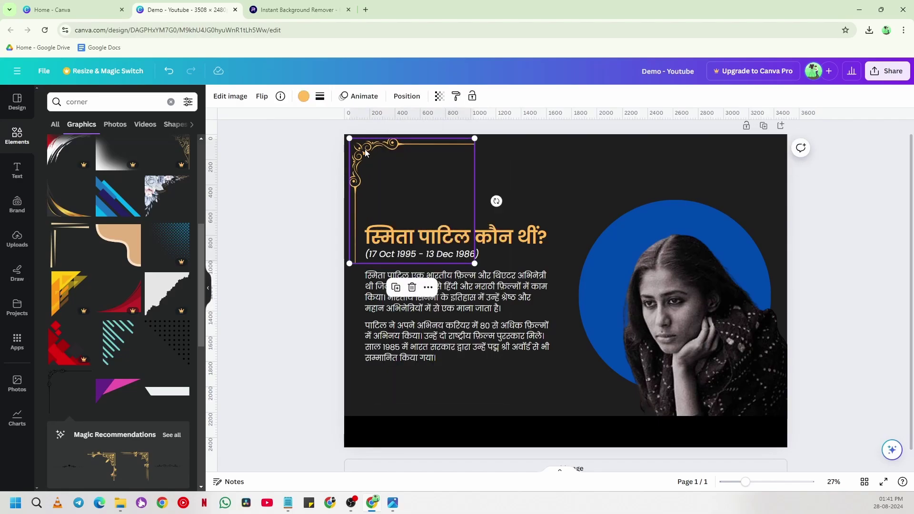
pyautogui.doubleClick(365, 150)
pyautogui.click(290, 199)
pyautogui.click(396, 289)
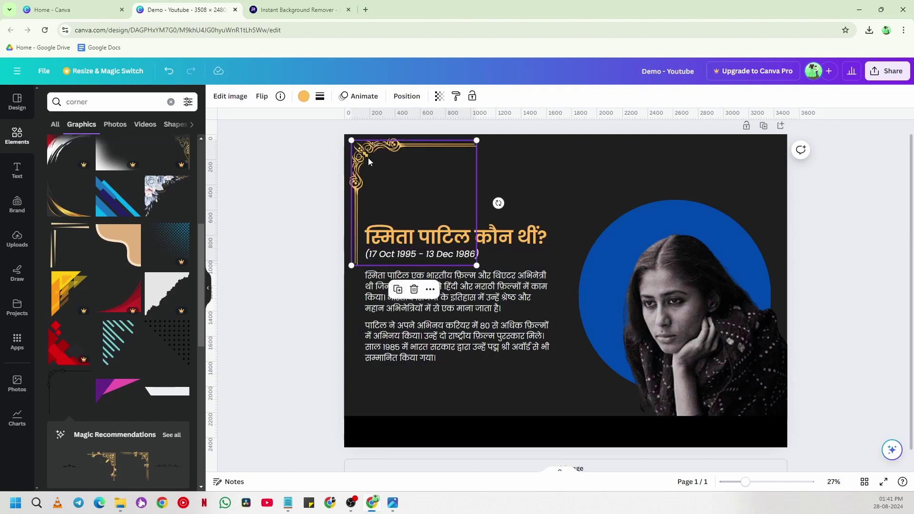
pyautogui.moveTo(369, 161); pyautogui.dragTo(680, 144)
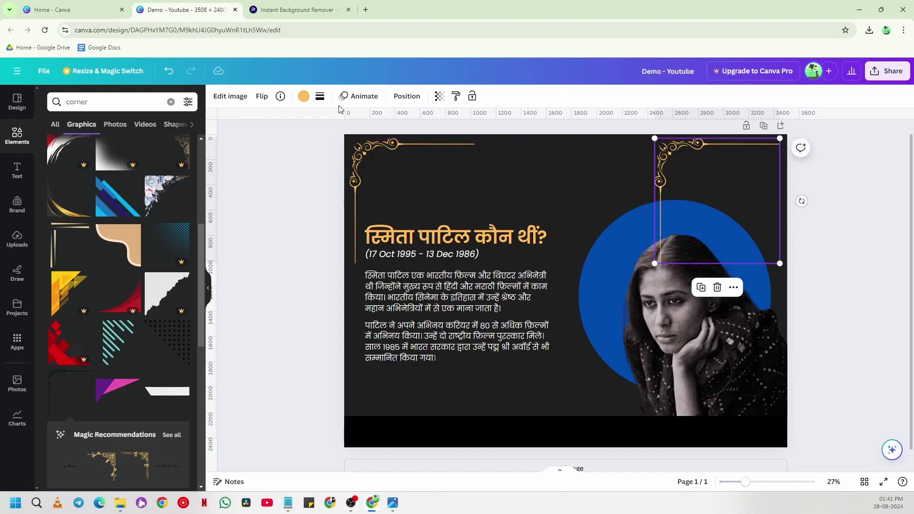
pyautogui.click(263, 97)
pyautogui.click(278, 122)
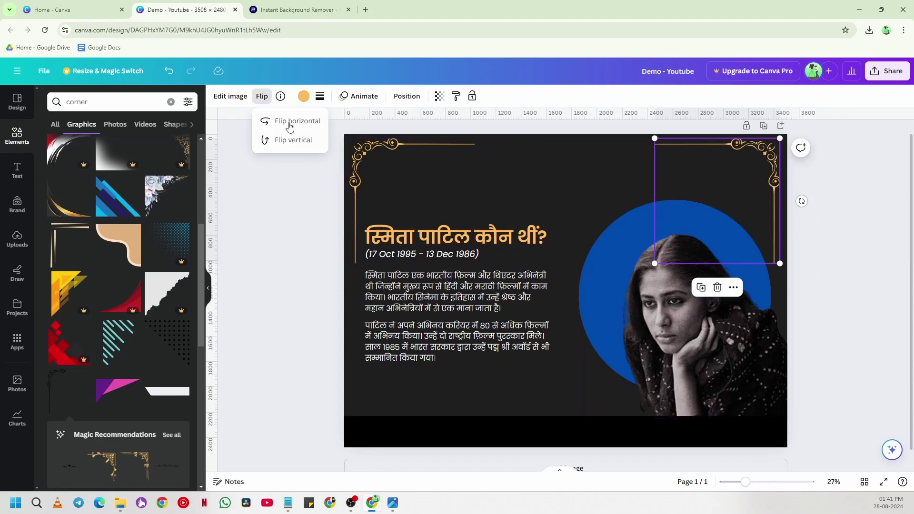
pyautogui.click(285, 139)
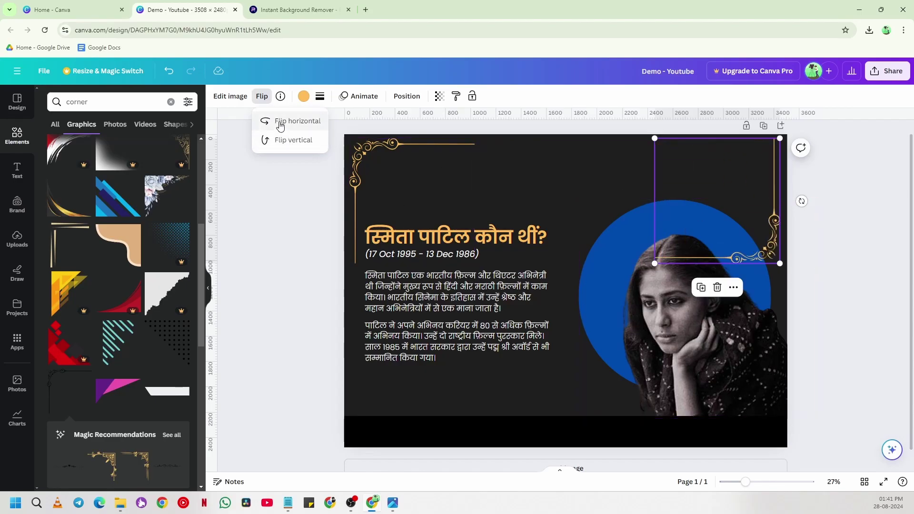
pyautogui.click(280, 125)
pyautogui.click(286, 125)
pyautogui.click(291, 142)
pyautogui.click(831, 224)
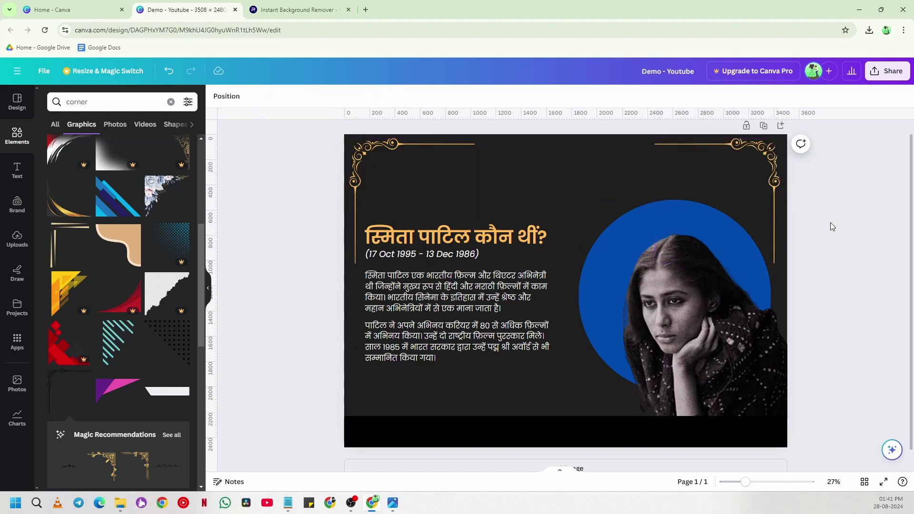
# Duplicate the top-right ornament, flip it vertically, and place it in the bottom-right corner
pyautogui.click(747, 155)
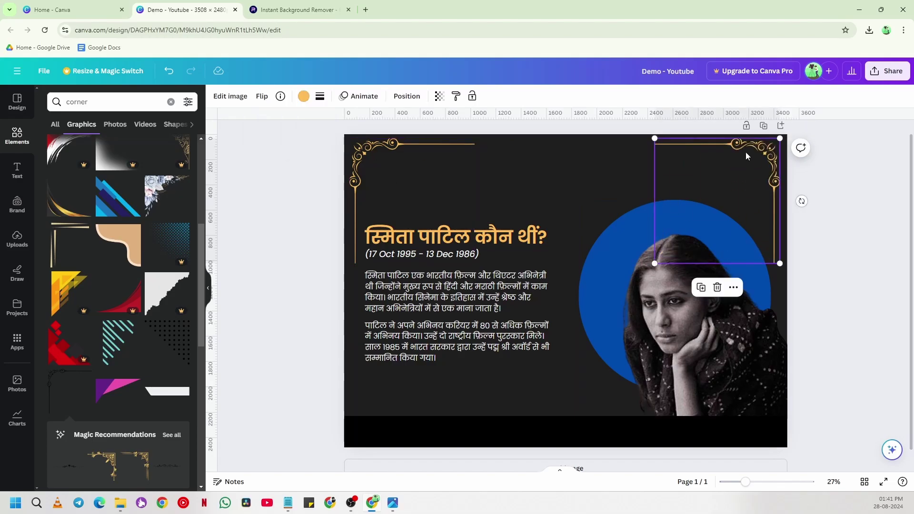
pyautogui.click(702, 288)
pyautogui.moveTo(746, 154); pyautogui.dragTo(740, 305)
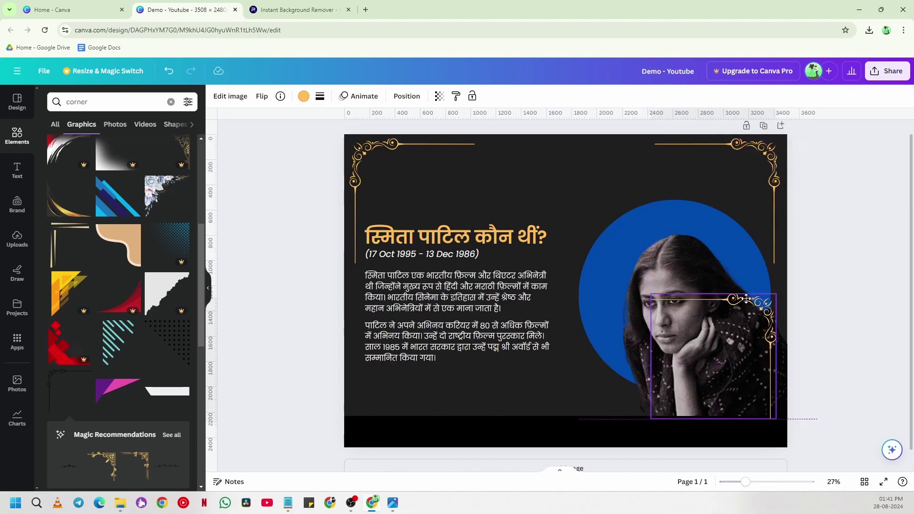
pyautogui.click(260, 100)
pyautogui.click(293, 140)
pyautogui.moveTo(756, 412); pyautogui.dragTo(761, 433)
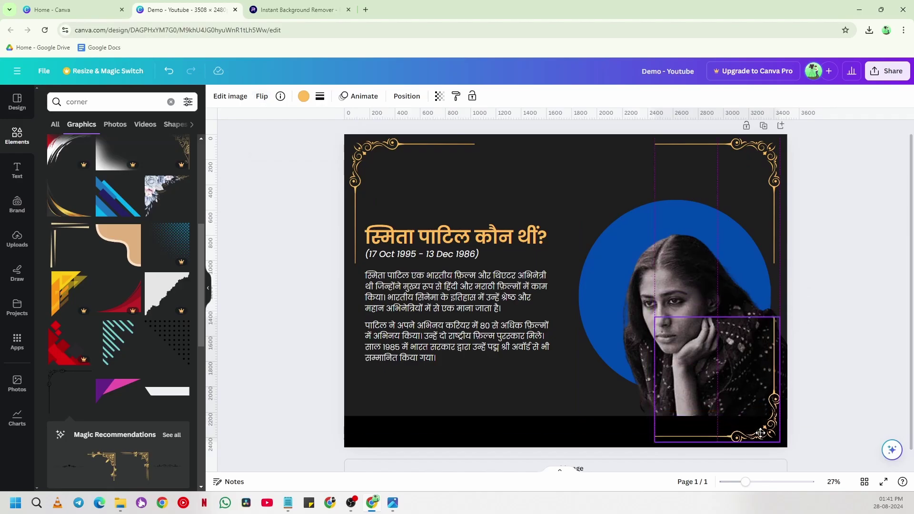
pyautogui.moveTo(761, 433); pyautogui.dragTo(761, 437)
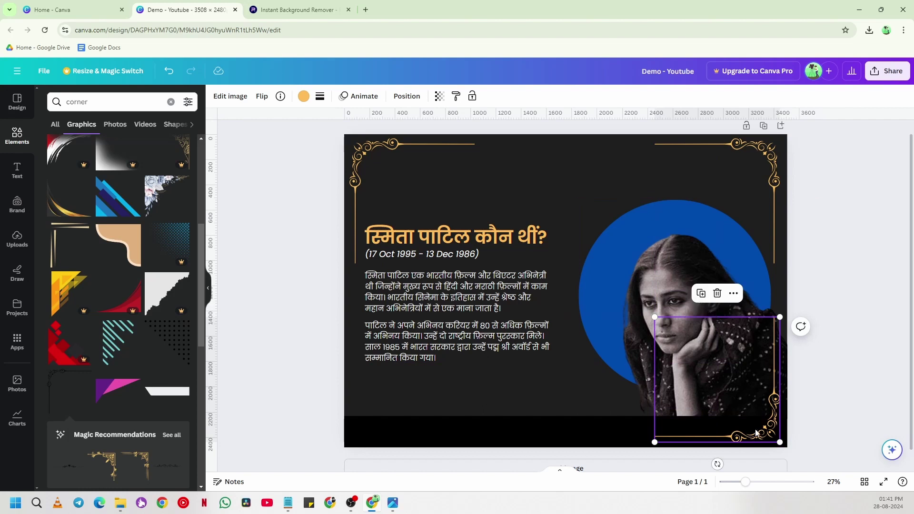
# Place a copy in the bottom-left corner and mirror it horizontally
pyautogui.moveTo(766, 435); pyautogui.dragTo(464, 428)
pyautogui.click(262, 97)
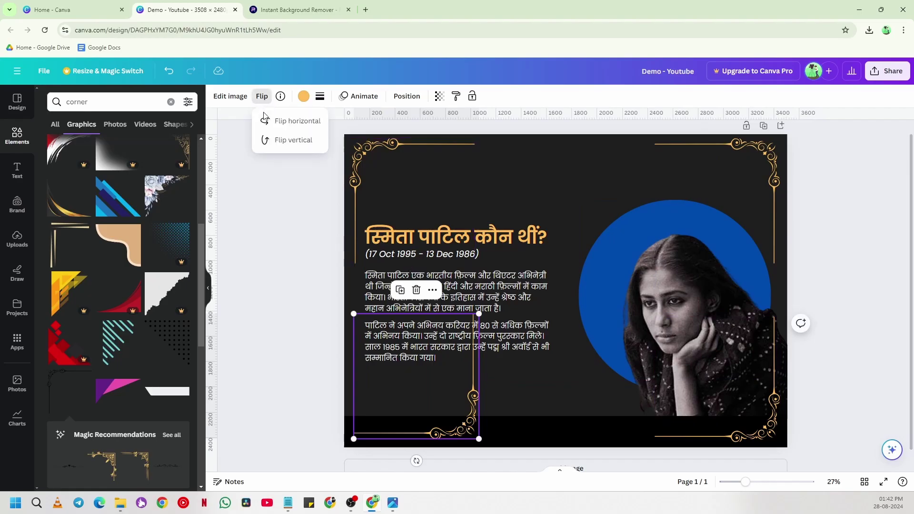
pyautogui.click(279, 123)
pyautogui.click(279, 208)
pyautogui.click(279, 207)
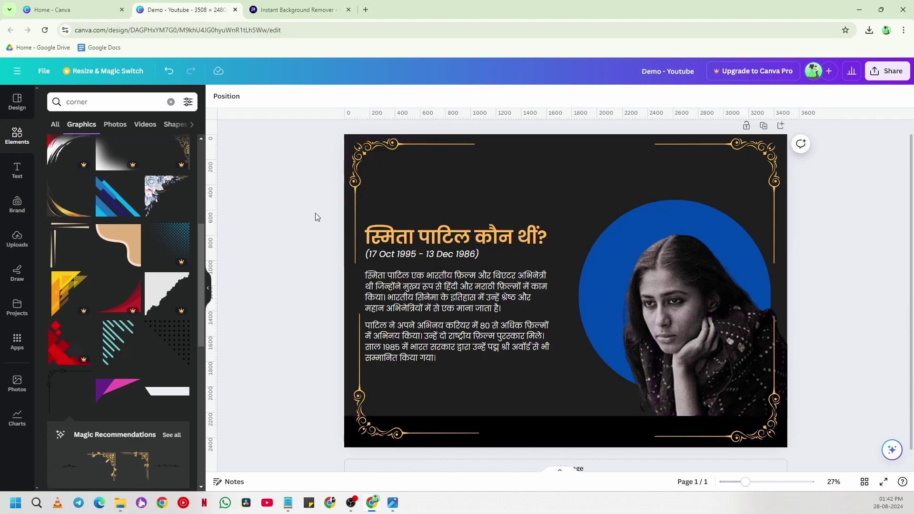
# Select all four corner ornaments and group them into one frame
pyautogui.moveTo(303, 148); pyautogui.dragTo(809, 186)
pyautogui.keyDown('shift'); pyautogui.click(394, 380); pyautogui.keyUp('shift')
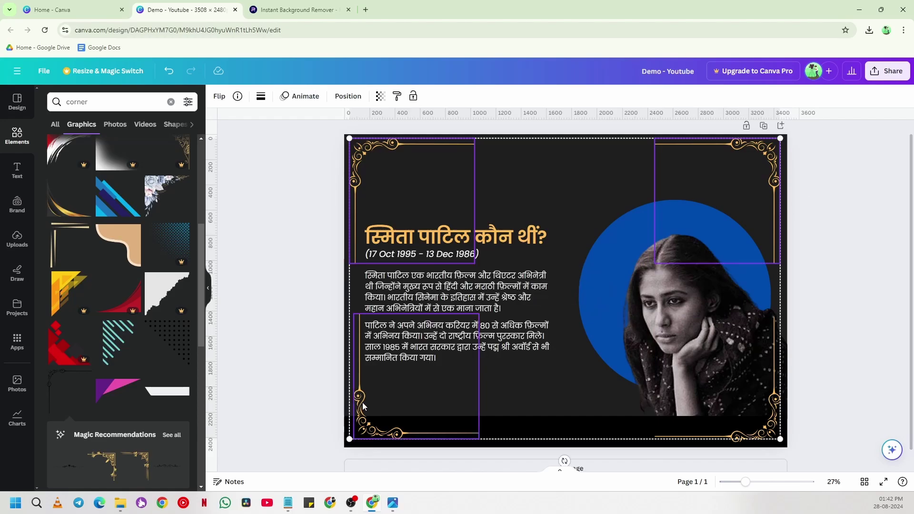
pyautogui.keyDown('shift'); pyautogui.click(721, 435); pyautogui.keyUp('shift')
pyautogui.moveTo(751, 440); pyautogui.dragTo(751, 442)
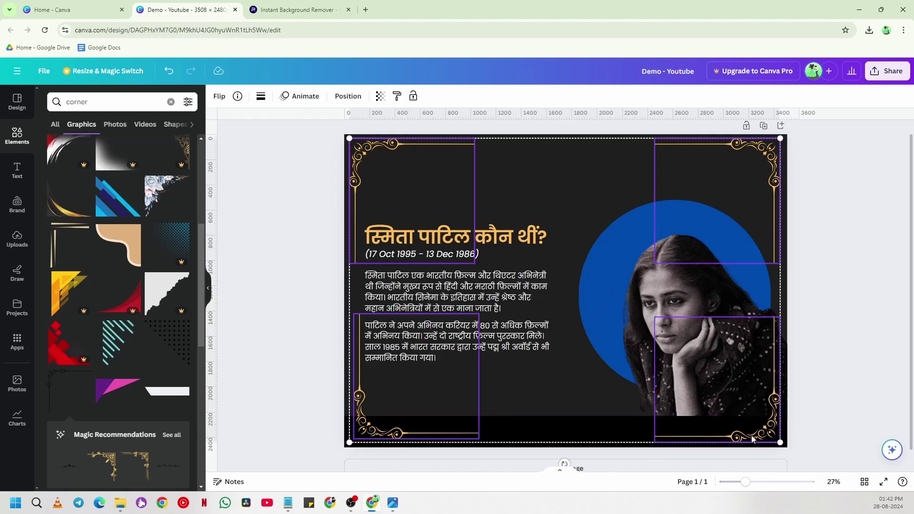
pyautogui.click(814, 199)
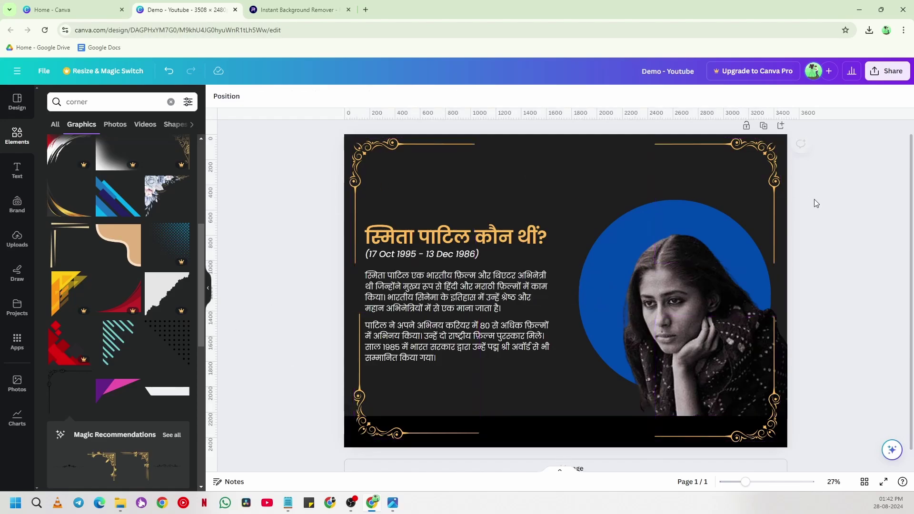
pyautogui.click(359, 152)
pyautogui.keyDown('shift'); pyautogui.click(764, 148); pyautogui.keyUp('shift')
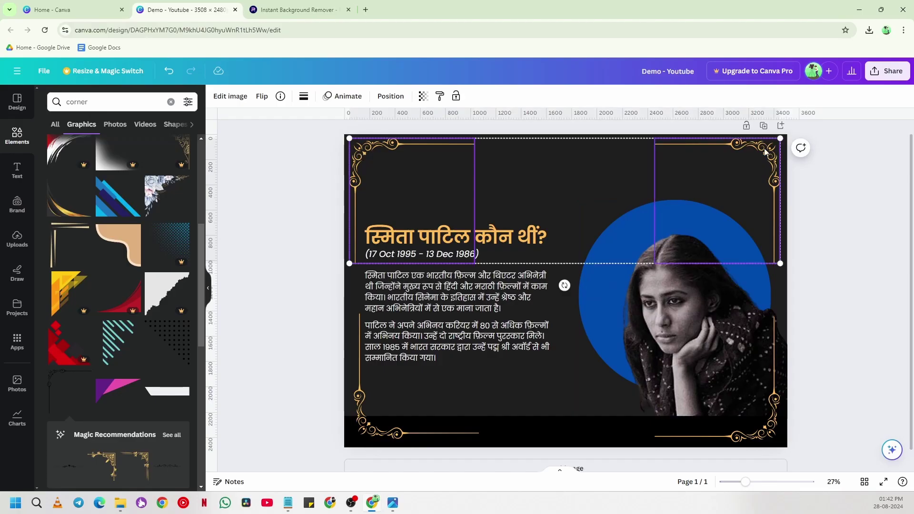
pyautogui.keyDown('shift'); pyautogui.click(363, 431); pyautogui.keyUp('shift')
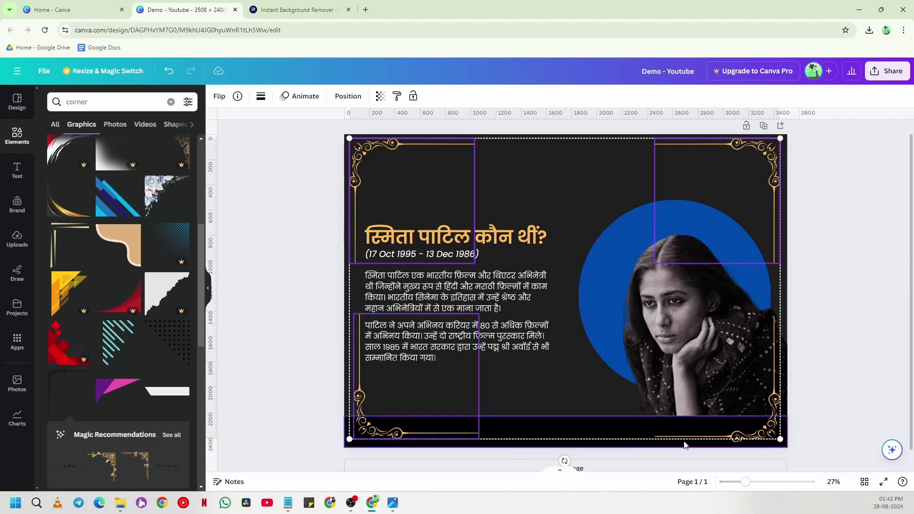
pyautogui.keyDown('shift'); pyautogui.click(772, 434); pyautogui.keyUp('shift')
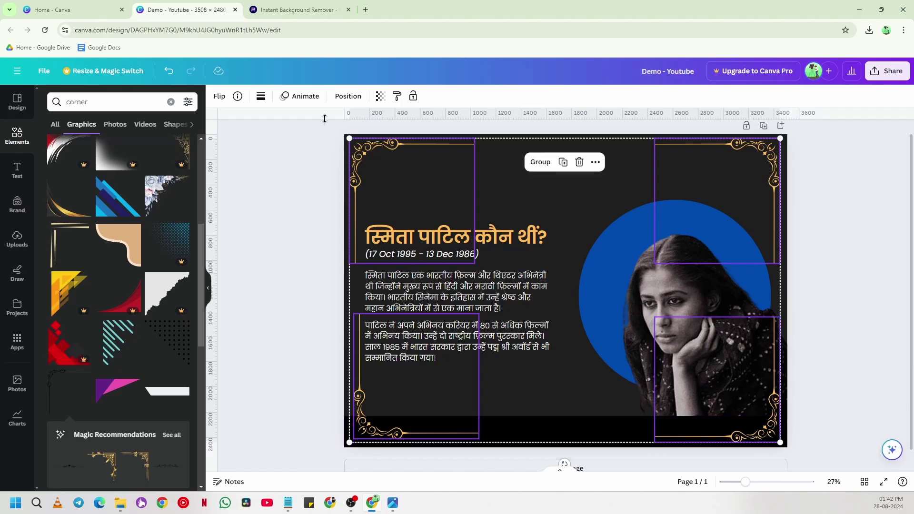
pyautogui.click(529, 162)
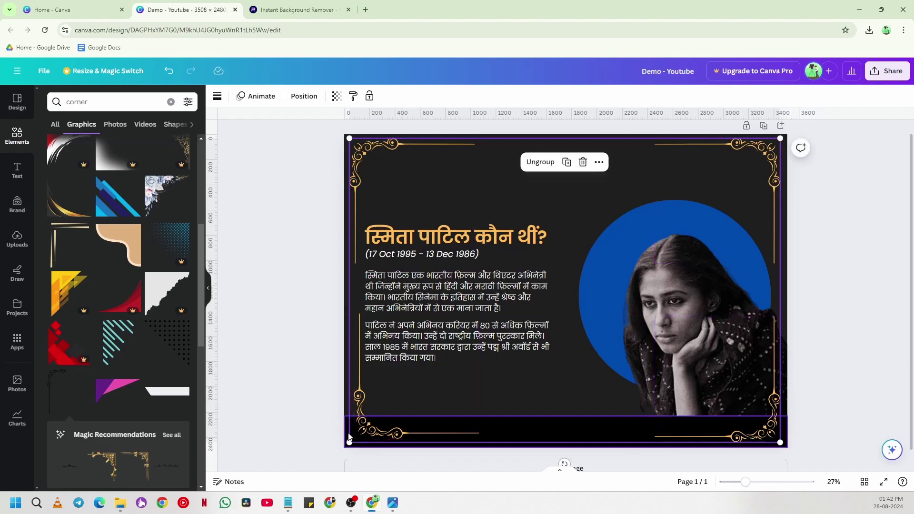
# Resize the grouped corner frame, then undo the resize
pyautogui.moveTo(348, 440); pyautogui.dragTo(337, 424)
pyautogui.click(277, 353)
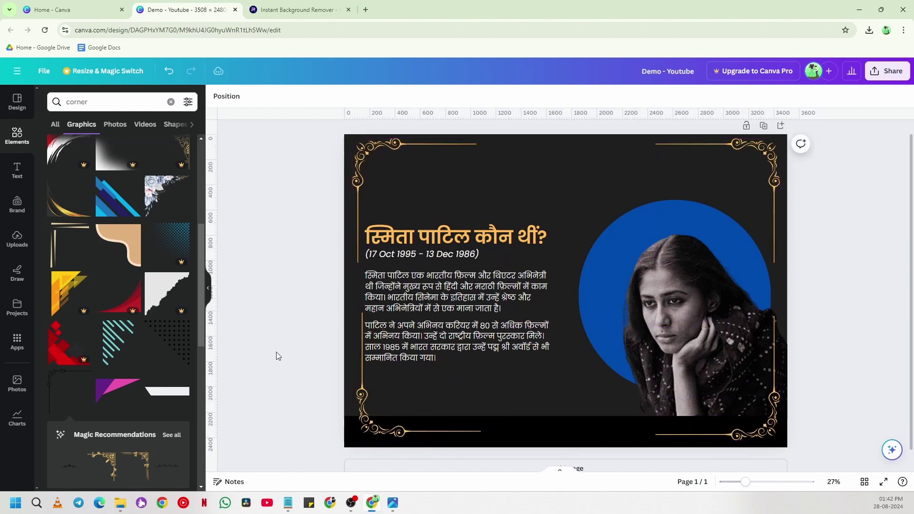
pyautogui.hotkey('ctrl', 'z')
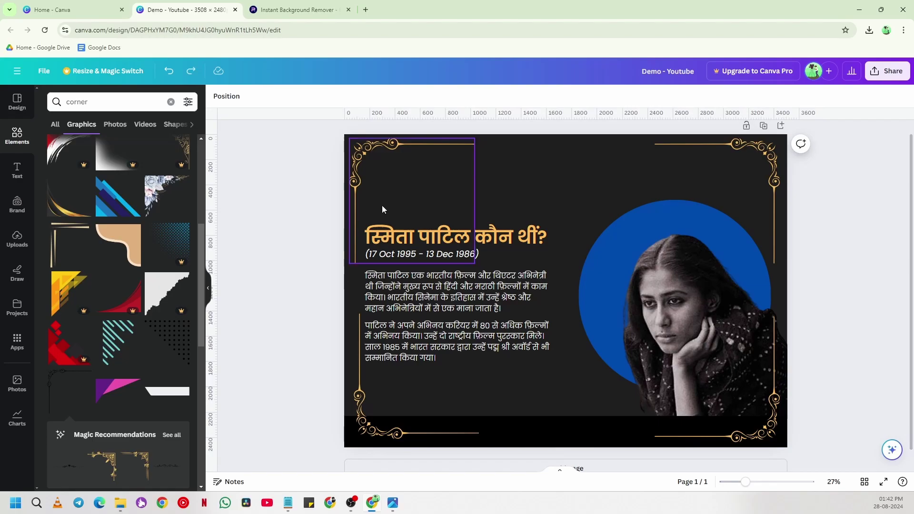
pyautogui.click(382, 205)
# Drag-resize the top-left and top-right corner ornaments to roughly matching sizes
pyautogui.moveTo(475, 263); pyautogui.dragTo(399, 195)
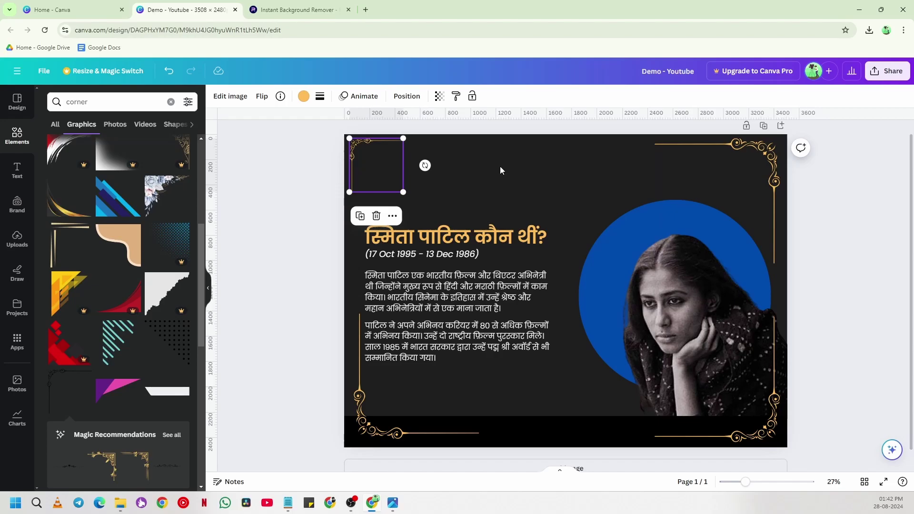
pyautogui.click(670, 260)
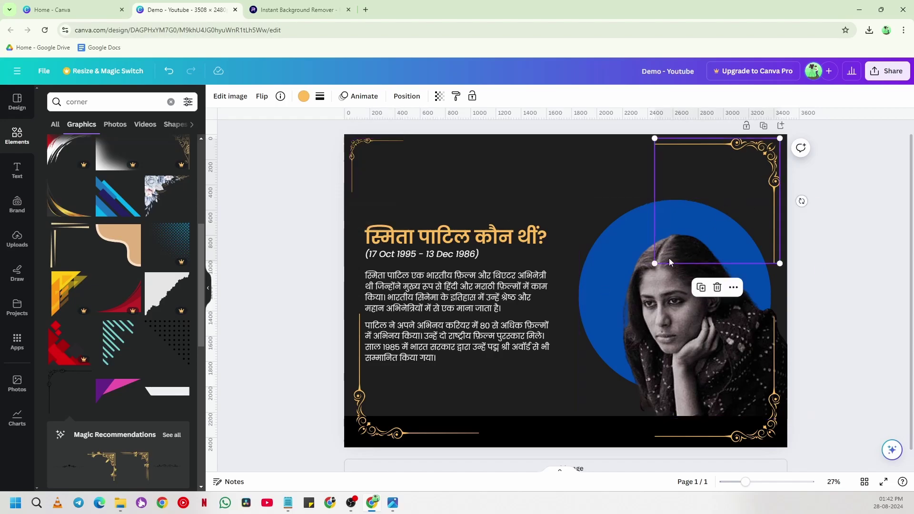
pyautogui.moveTo(656, 262); pyautogui.dragTo(709, 208)
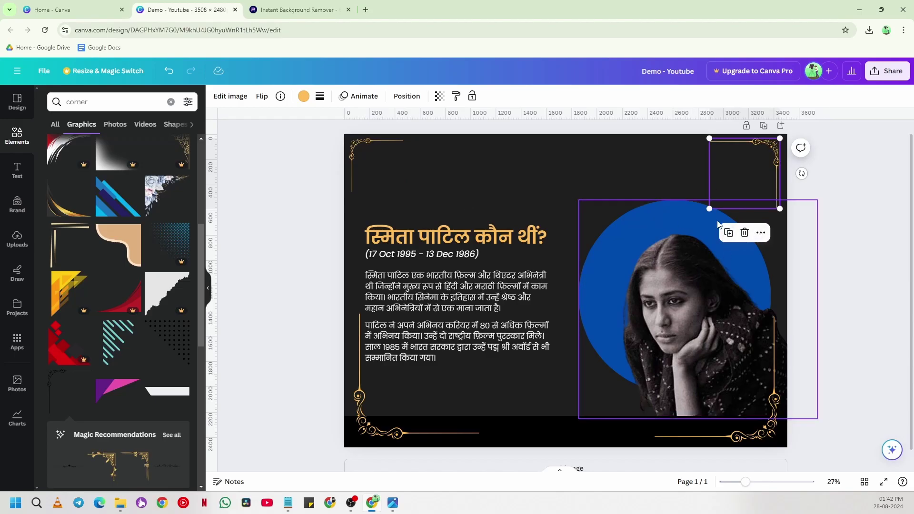
pyautogui.moveTo(709, 209); pyautogui.dragTo(704, 215)
# Set the top-left ornament to 426 × 426 px in Position > Arrange
pyautogui.click(354, 176)
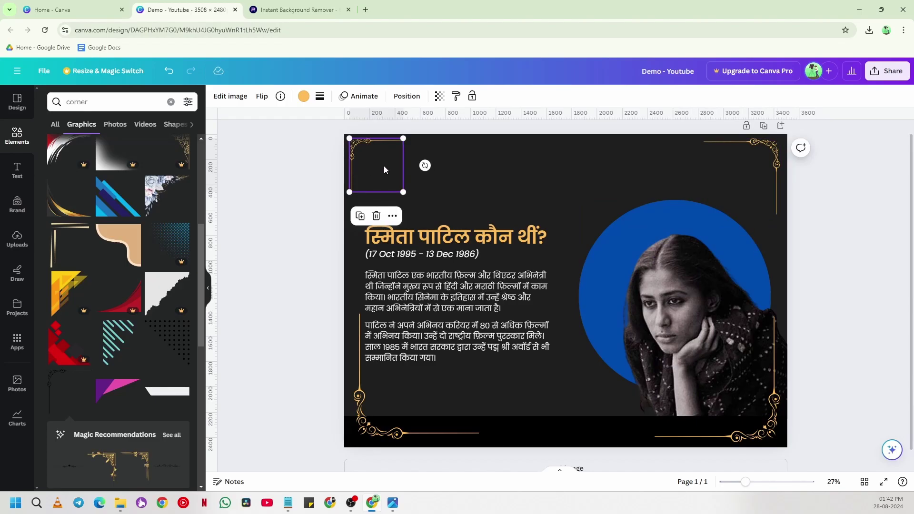
pyautogui.click(400, 98)
pyautogui.click(87, 104)
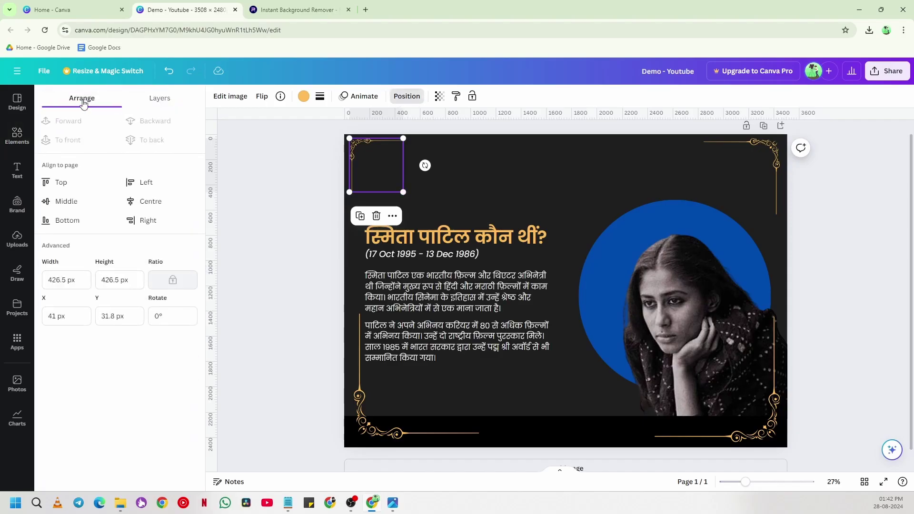
pyautogui.click(79, 282)
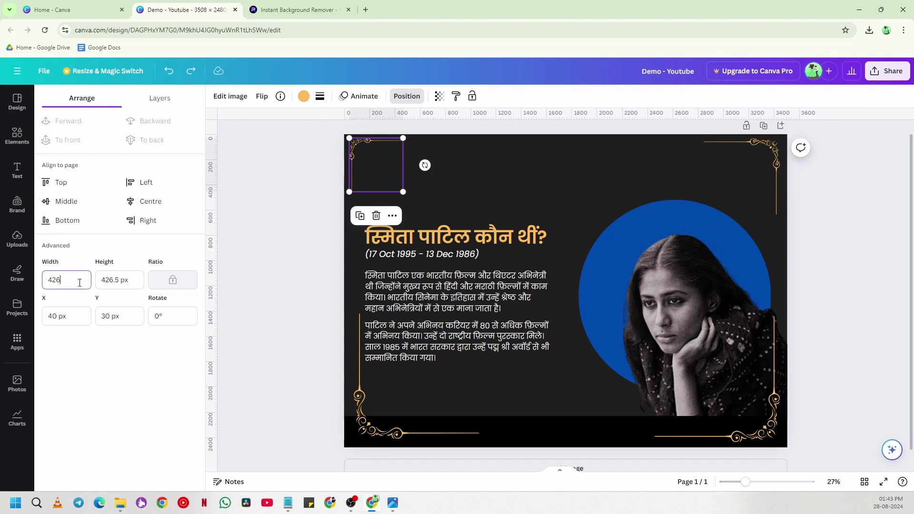
pyautogui.press('Tab')
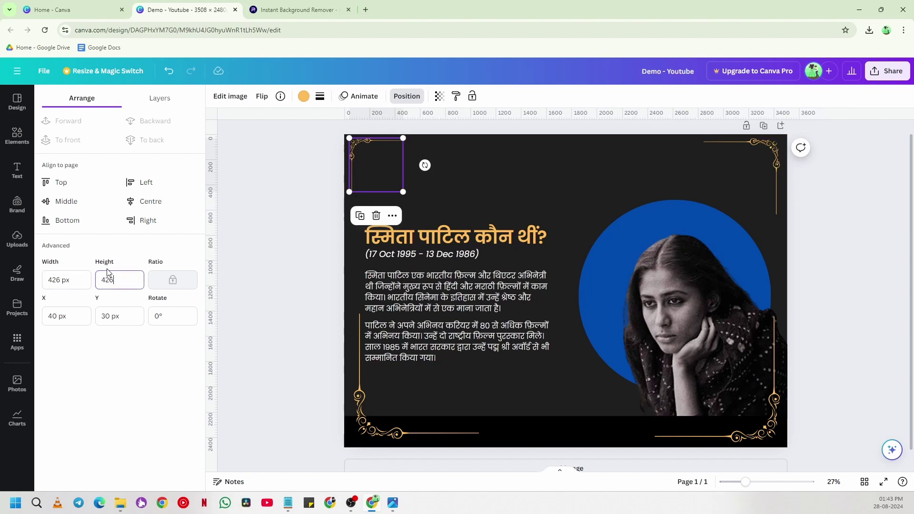
pyautogui.click(126, 284)
# Set the top-right ornament's width to 426 px
pyautogui.click(766, 149)
pyautogui.click(78, 282)
pyautogui.hotkey('ctrl', 'a')
pyautogui.write('426')
pyautogui.press('Return')
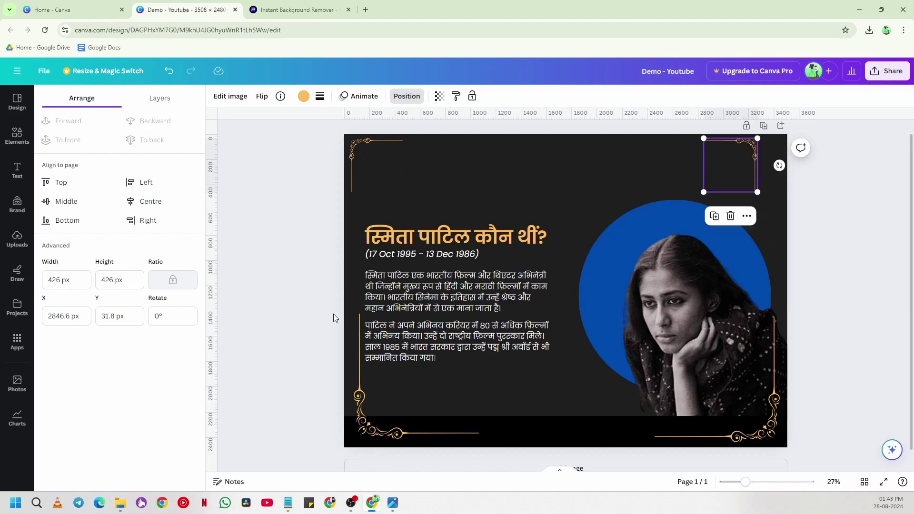
# Set the bottom-left and bottom-right ornaments to 426 px wide
pyautogui.click(426, 426)
pyautogui.click(71, 281)
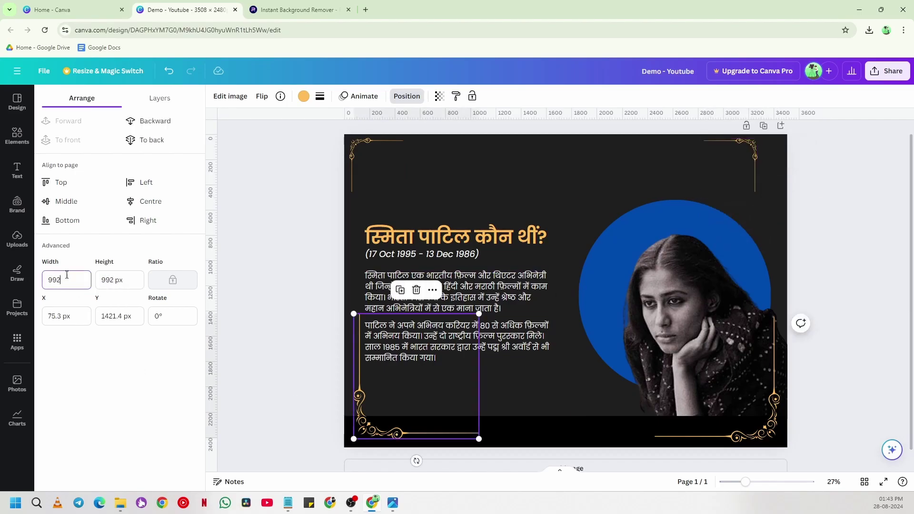
pyautogui.hotkey('ctrl', 'a')
pyautogui.write('426')
pyautogui.press('Return')
pyautogui.click(715, 412)
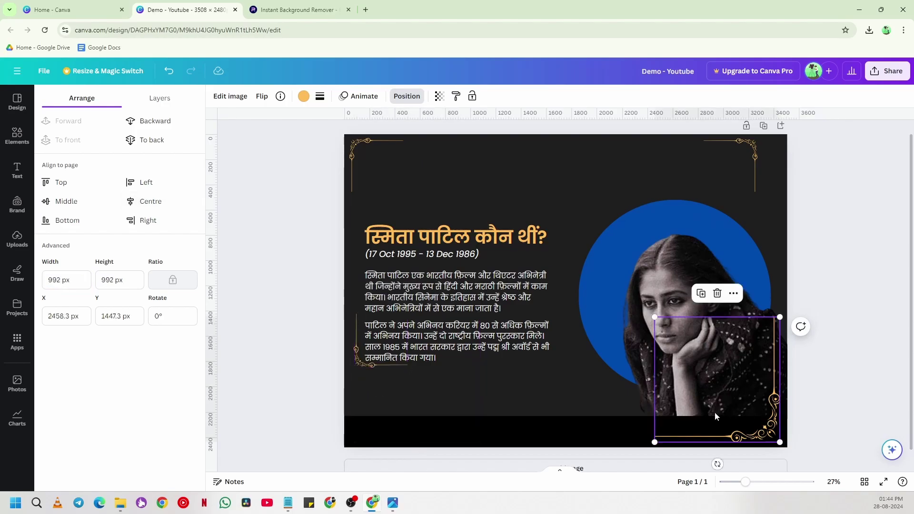
pyautogui.click(60, 278)
pyautogui.write('426')
pyautogui.press('Return')
# Drag the ornaments into the slide's bottom-left and bottom-right corners
pyautogui.moveTo(367, 364); pyautogui.dragTo(365, 437)
pyautogui.moveTo(706, 358); pyautogui.dragTo(771, 419)
pyautogui.moveTo(387, 419); pyautogui.dragTo(411, 411)
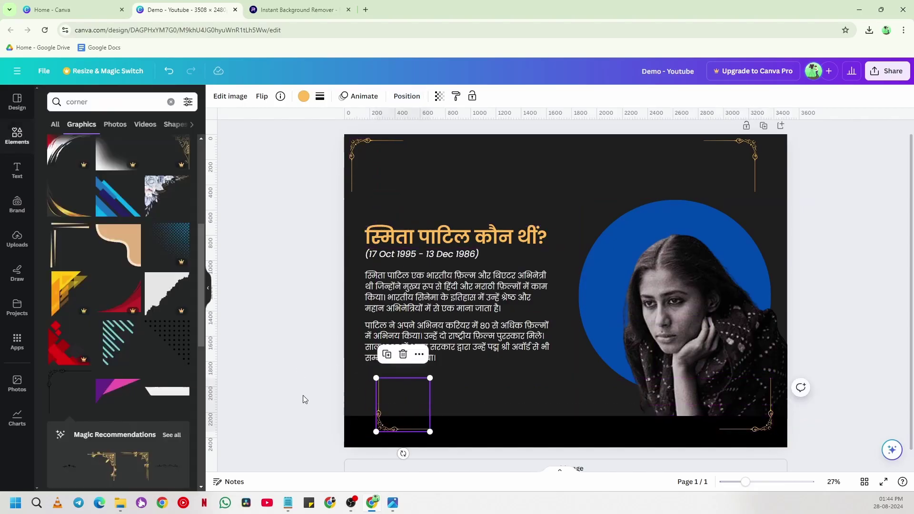
pyautogui.moveTo(389, 394); pyautogui.dragTo(362, 395)
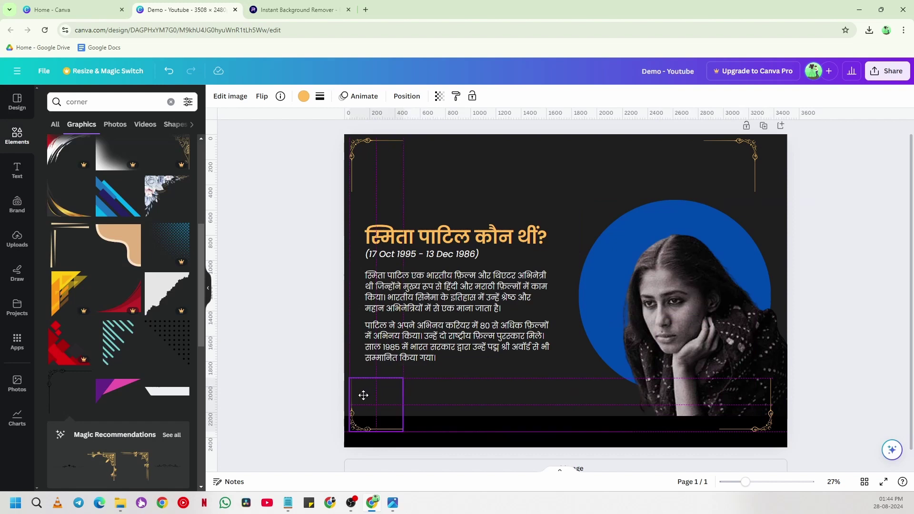
pyautogui.click(264, 327)
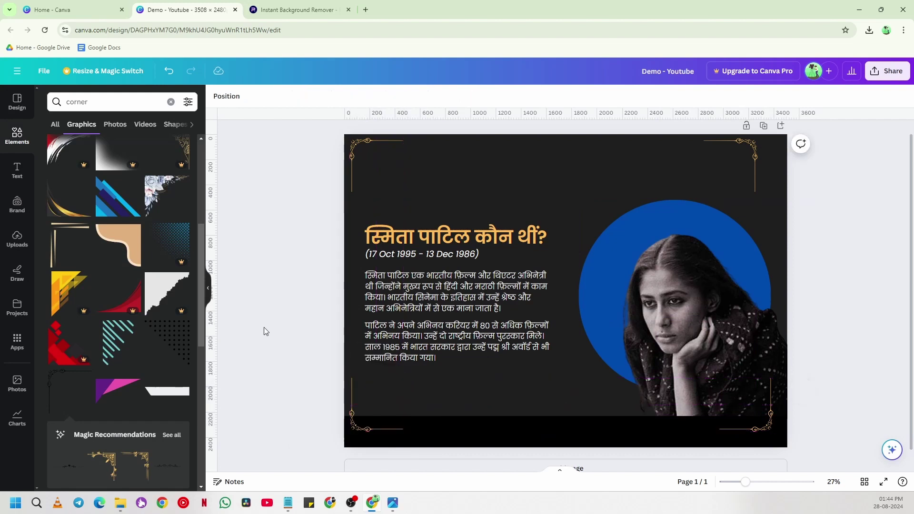
# Select the bottom-left and top-left ornaments together and check the position options
pyautogui.click(357, 426)
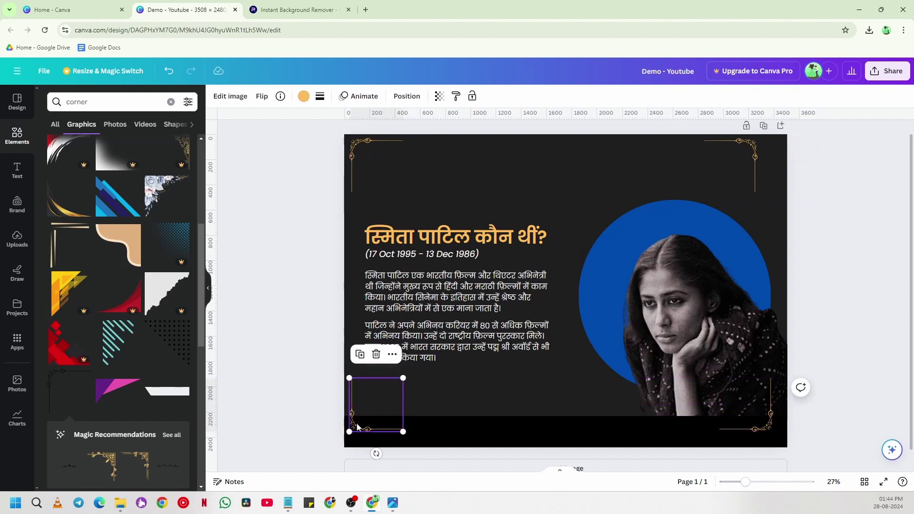
pyautogui.keyDown('shift'); pyautogui.click(353, 144); pyautogui.keyUp('shift')
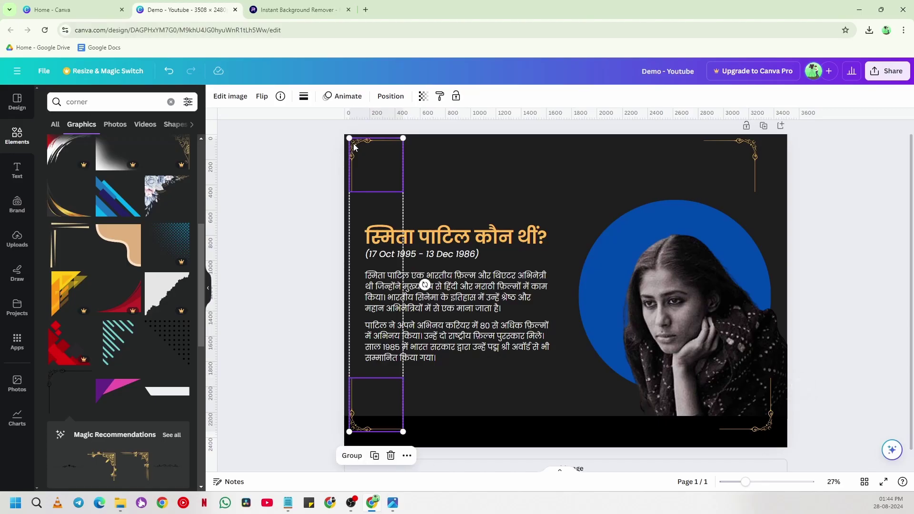
pyautogui.click(390, 96)
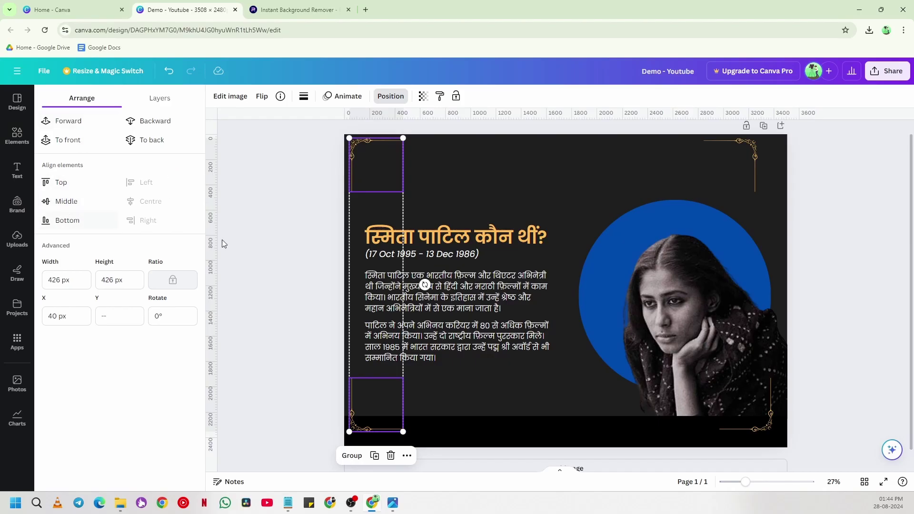
pyautogui.press('Escape')
pyautogui.click(300, 384)
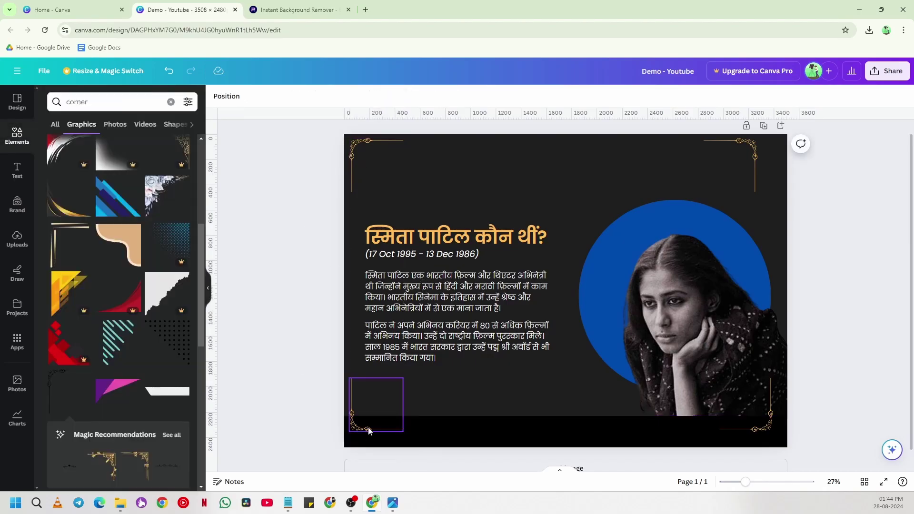
# Left-align the bottom-left ornament with the top-left ornament
pyautogui.moveTo(369, 432); pyautogui.dragTo(428, 424)
pyautogui.click(294, 233)
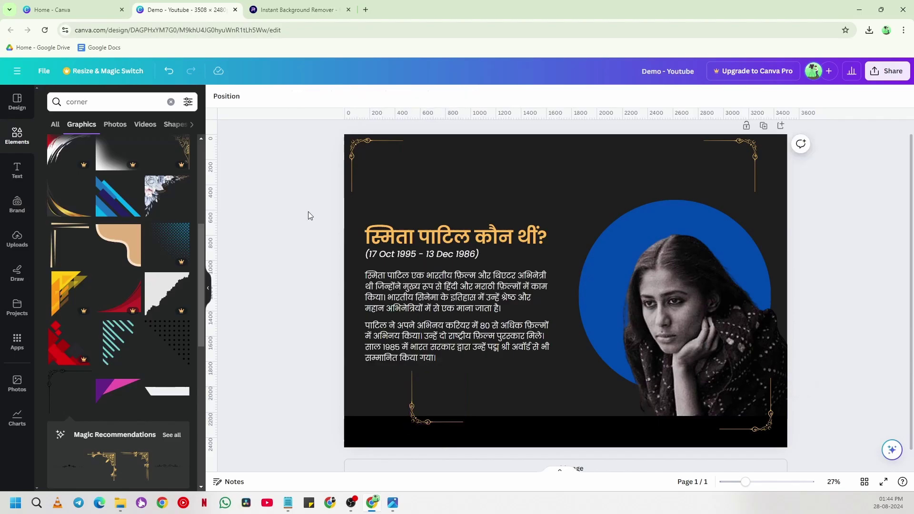
pyautogui.click(359, 152)
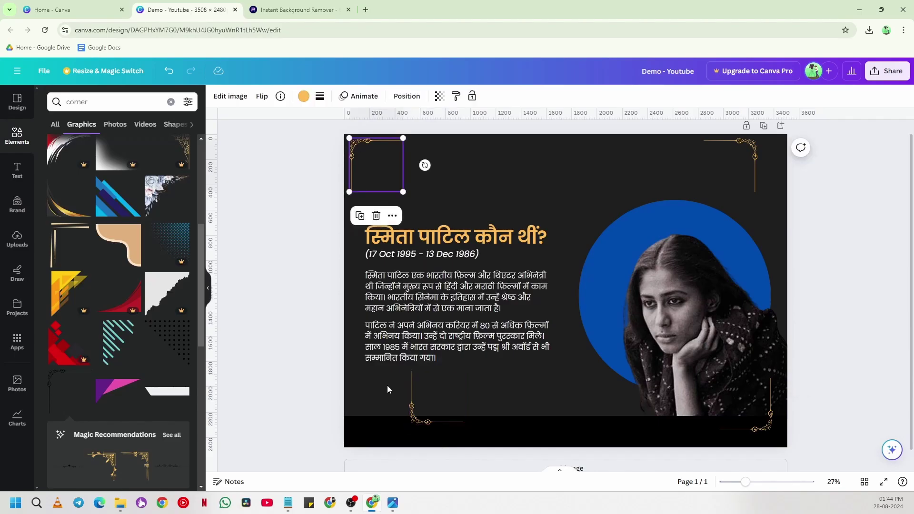
pyautogui.keyDown('shift'); pyautogui.click(414, 412); pyautogui.keyUp('shift')
pyautogui.click(391, 96)
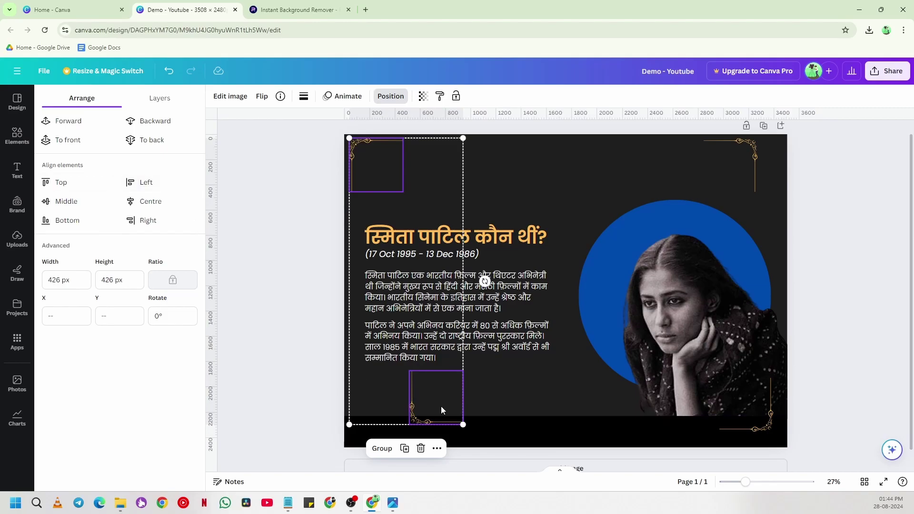
pyautogui.click(145, 184)
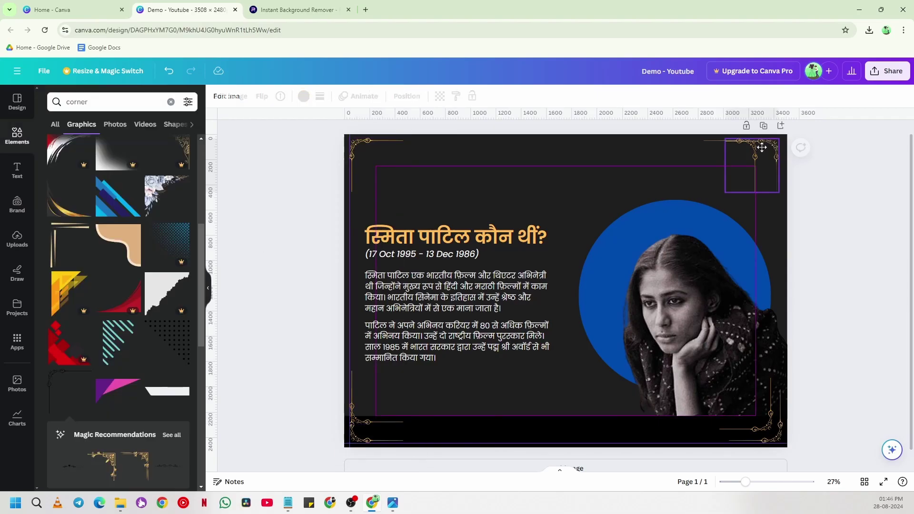
# Fit a corner ornament snugly into the top-right corner
pyautogui.moveTo(760, 147); pyautogui.dragTo(767, 149)
pyautogui.click(847, 241)
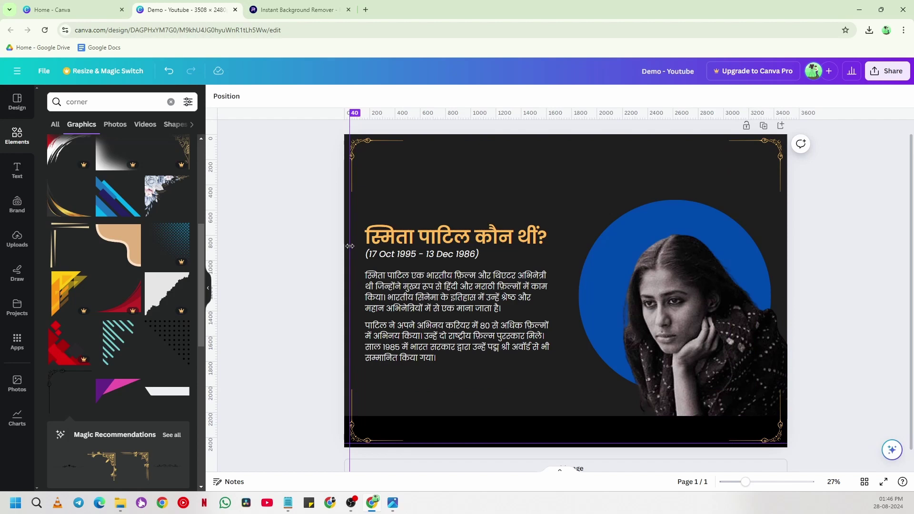
pyautogui.click(489, 443)
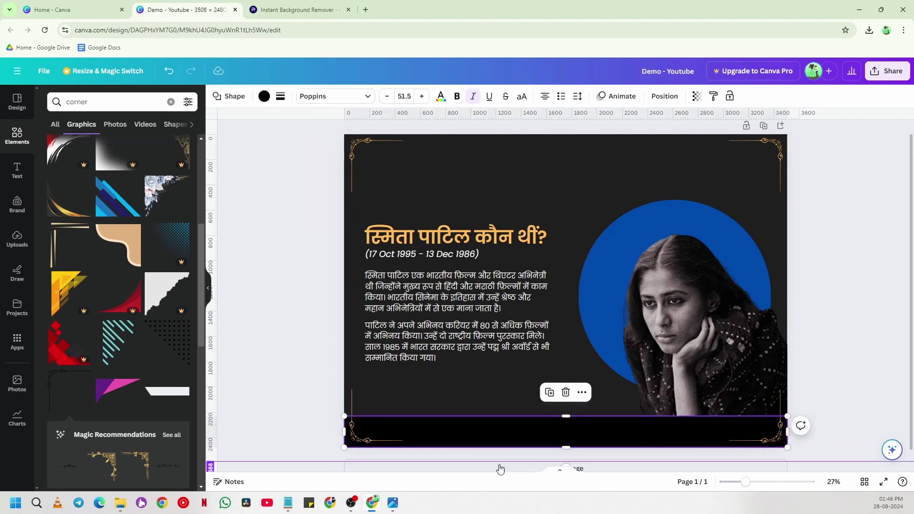
pyautogui.click(834, 328)
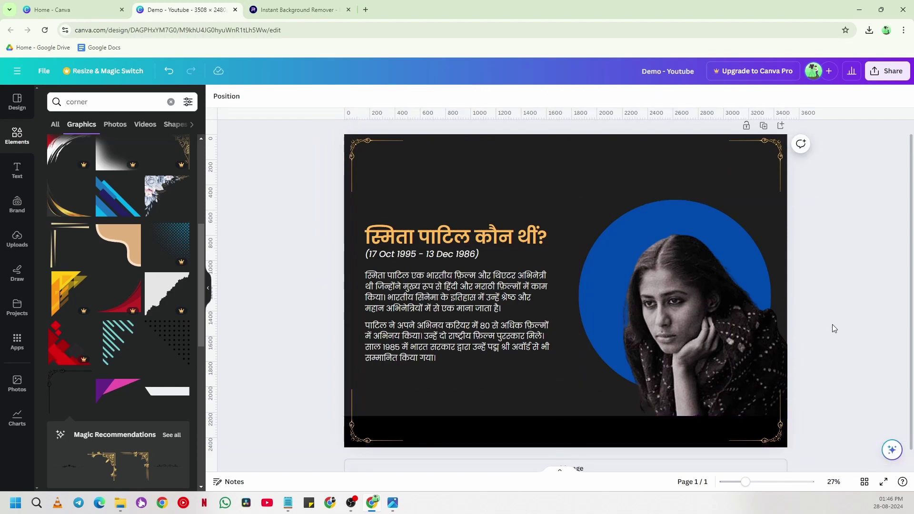
# Delete the extra bottom-right ornament
pyautogui.click(772, 441)
pyautogui.moveTo(771, 436); pyautogui.dragTo(356, 443)
pyautogui.press('Delete')
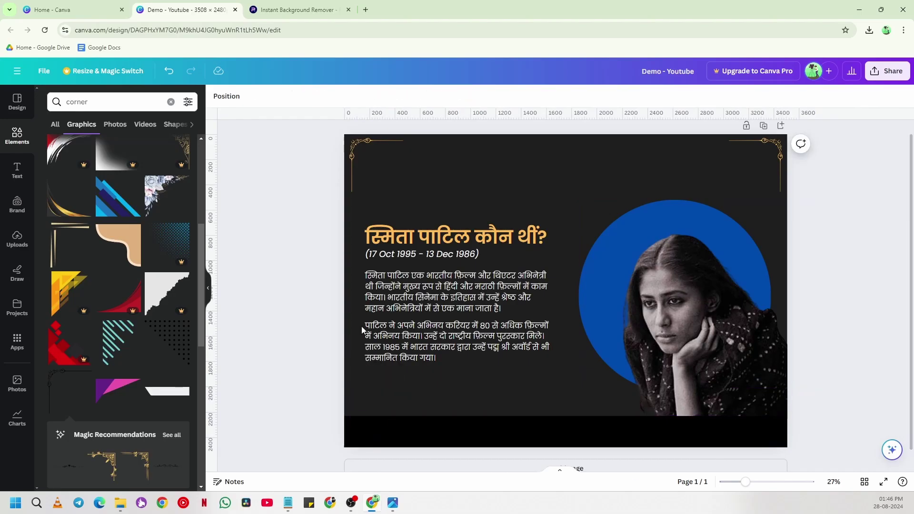
# Fade the top-left ornament to 24 transparency
pyautogui.click(356, 143)
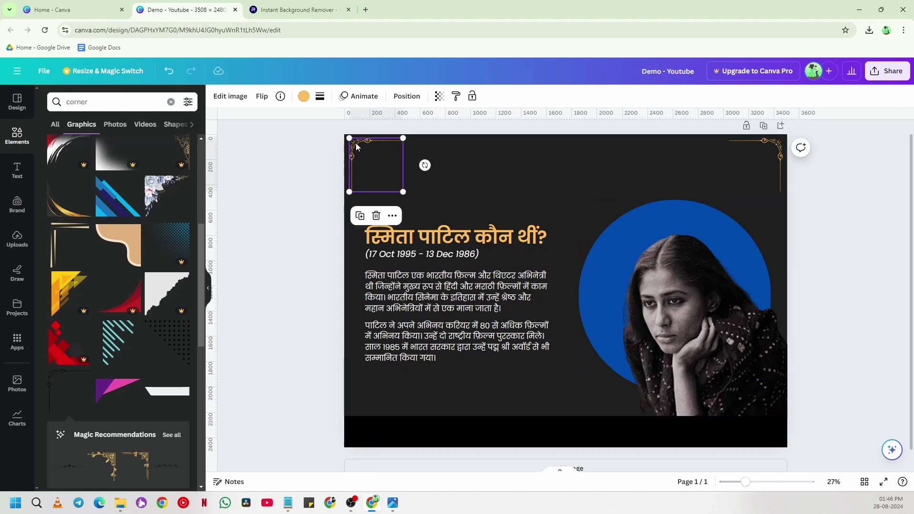
pyautogui.click(321, 167)
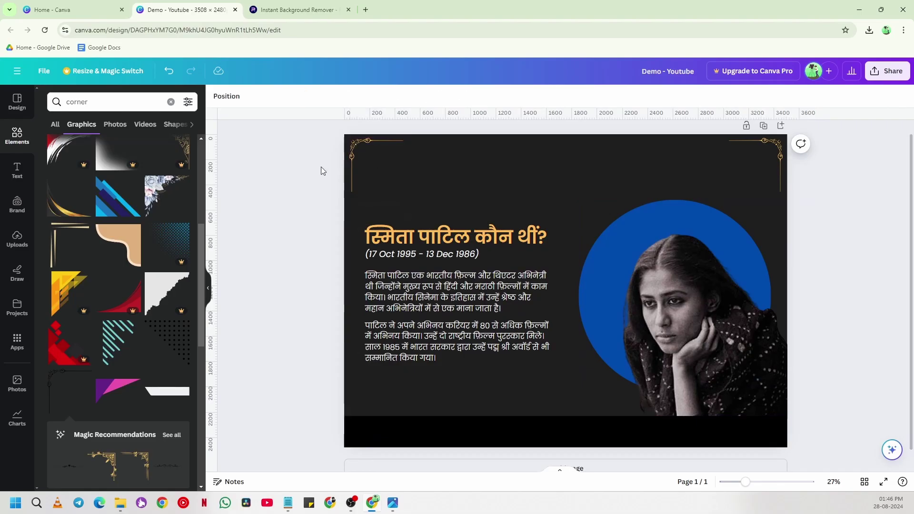
pyautogui.click(374, 152)
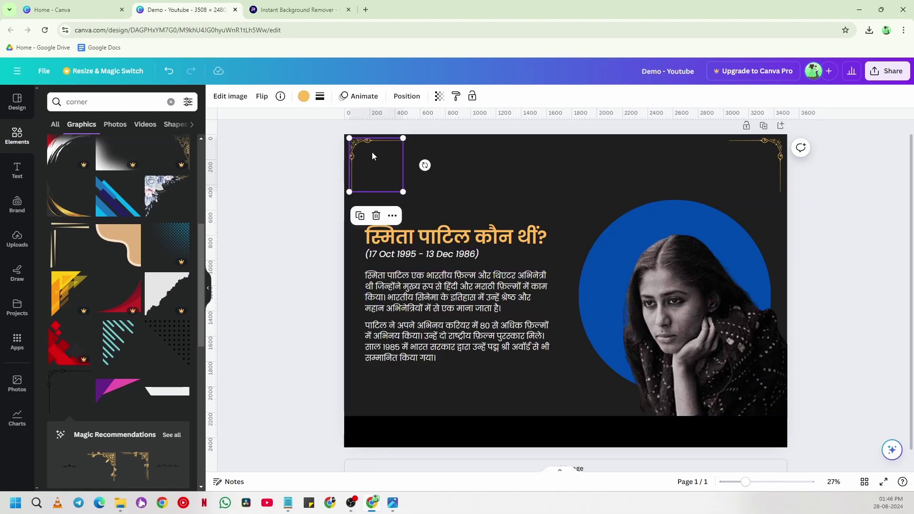
pyautogui.click(439, 99)
pyautogui.click(290, 176)
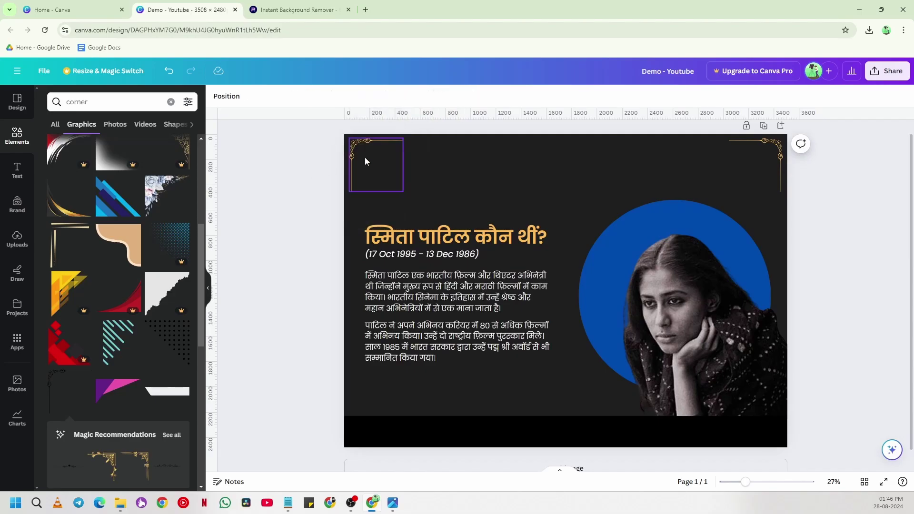
pyautogui.click(380, 159)
pyautogui.click(439, 96)
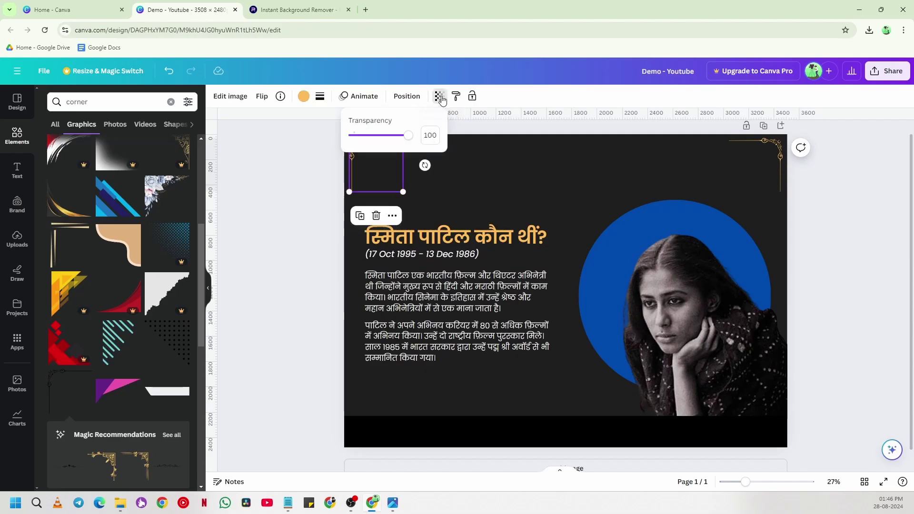
pyautogui.moveTo(375, 136); pyautogui.dragTo(366, 137)
# Try 23 transparency on the top-right ornament, then undo the fading
pyautogui.click(765, 142)
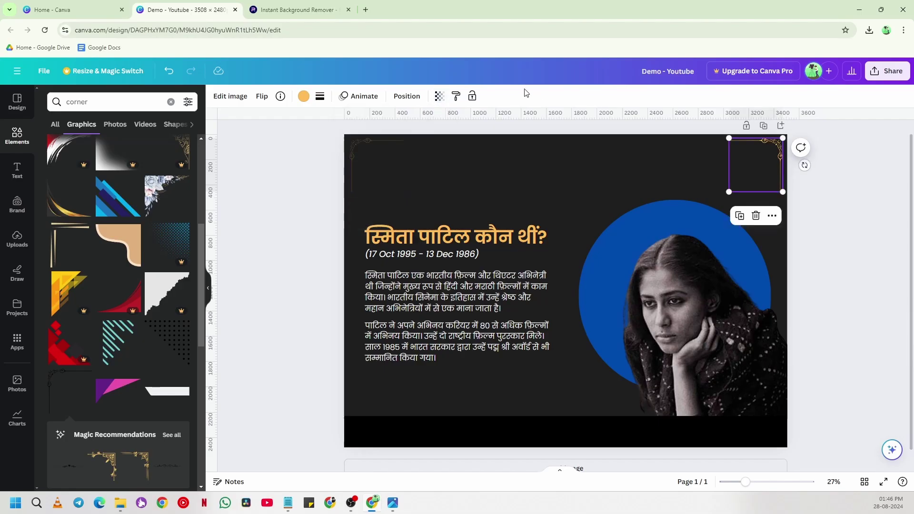
pyautogui.click(437, 97)
pyautogui.click(431, 135)
pyautogui.write('23')
pyautogui.press('Return')
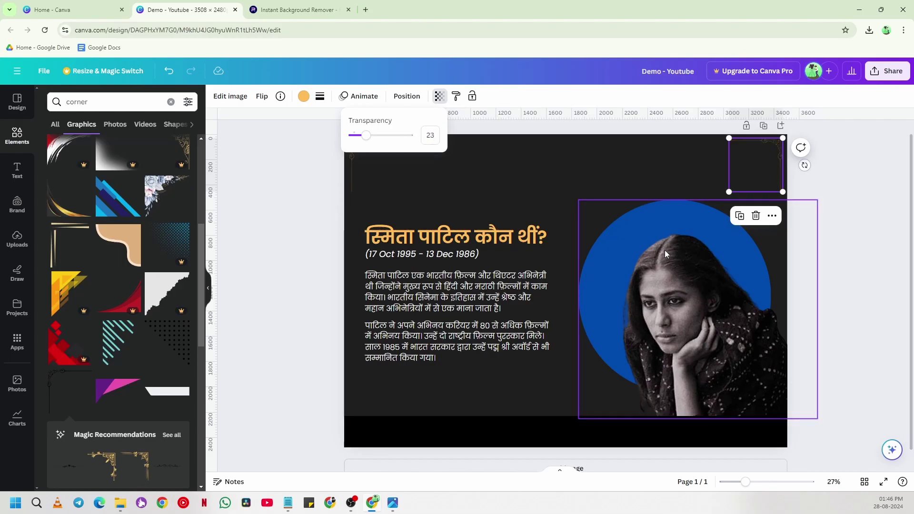
pyautogui.click(852, 216)
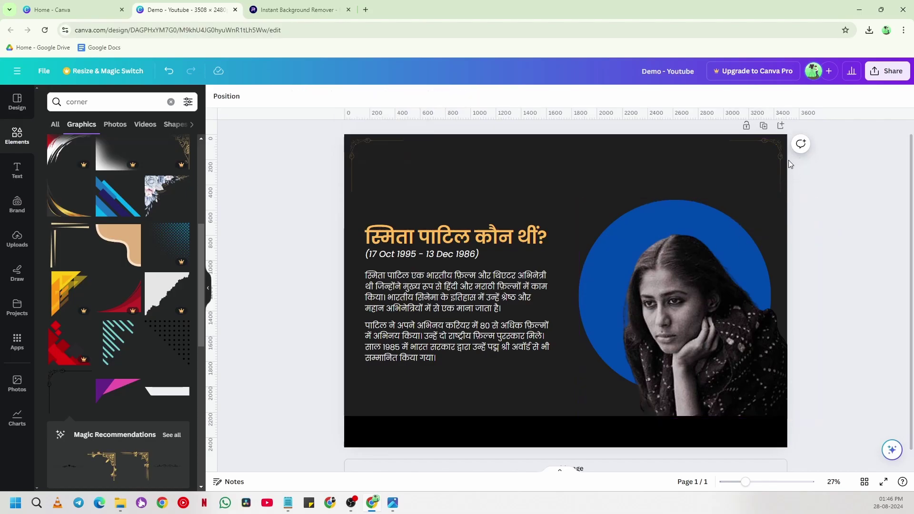
pyautogui.hotkey('ctrl', 'z')
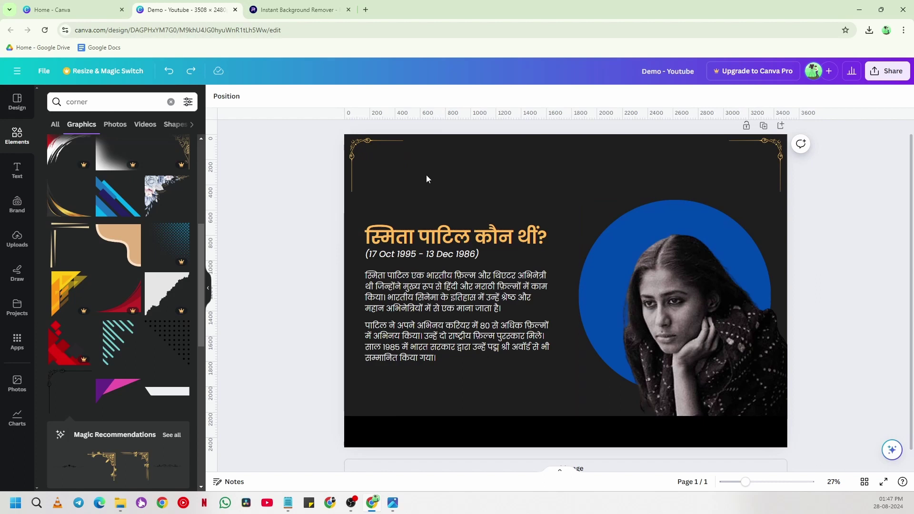
# Set both top corner ornaments' transparency to 56
pyautogui.click(376, 141)
pyautogui.click(439, 95)
pyautogui.click(430, 136)
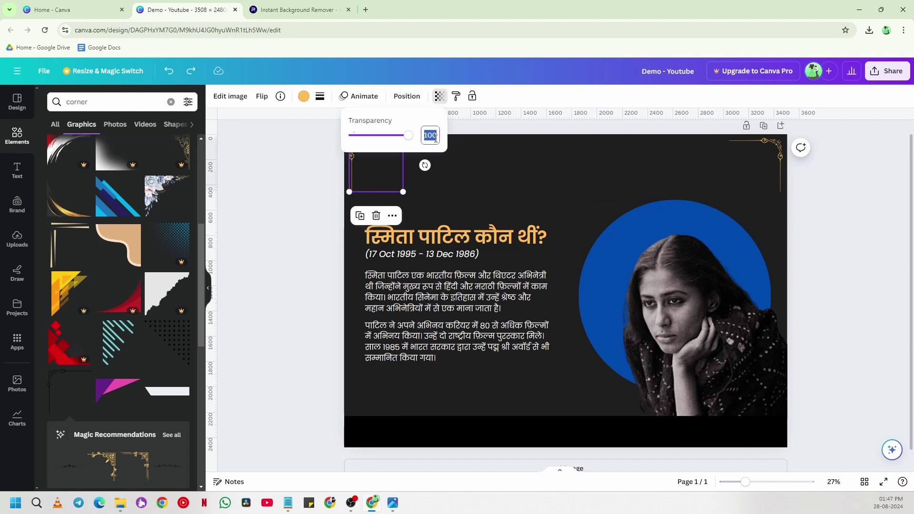
pyautogui.write('56')
pyautogui.press('Return')
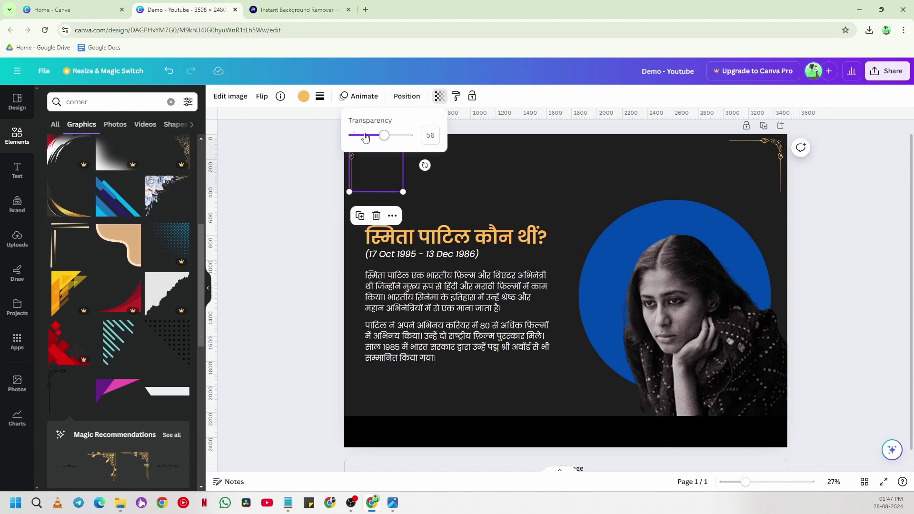
pyautogui.click(779, 154)
pyautogui.click(440, 98)
pyautogui.click(430, 135)
pyautogui.write('56')
pyautogui.press('Return')
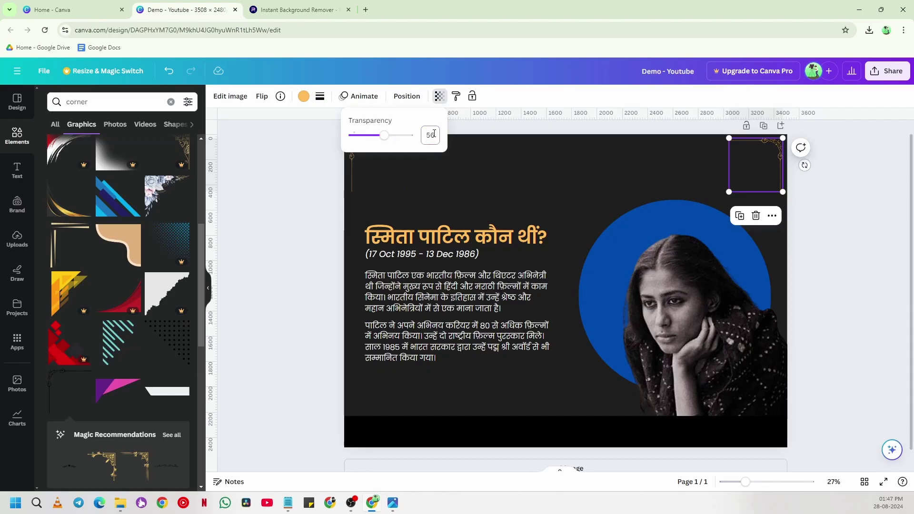
pyautogui.click(330, 250)
# Select the photo and blue circle group, nudging it slightly right
pyautogui.click(747, 309)
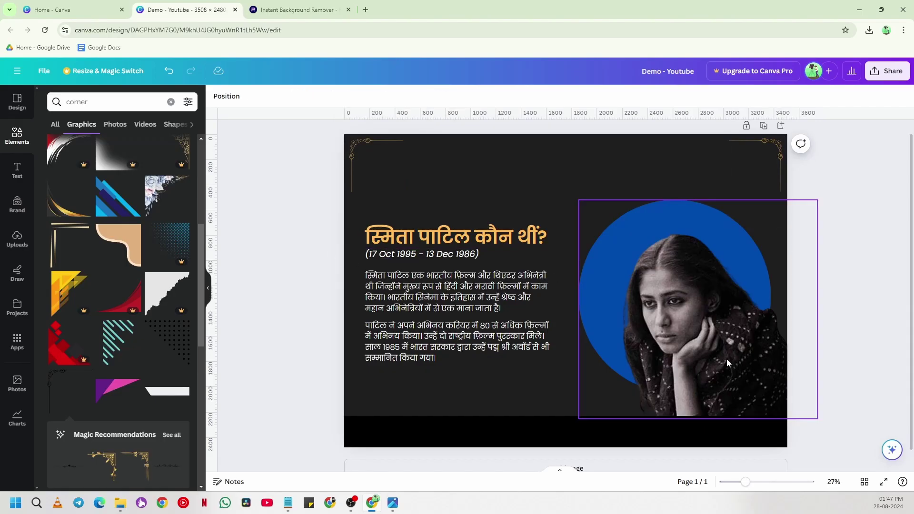
pyautogui.moveTo(725, 362); pyautogui.dragTo(726, 362)
pyautogui.click(861, 317)
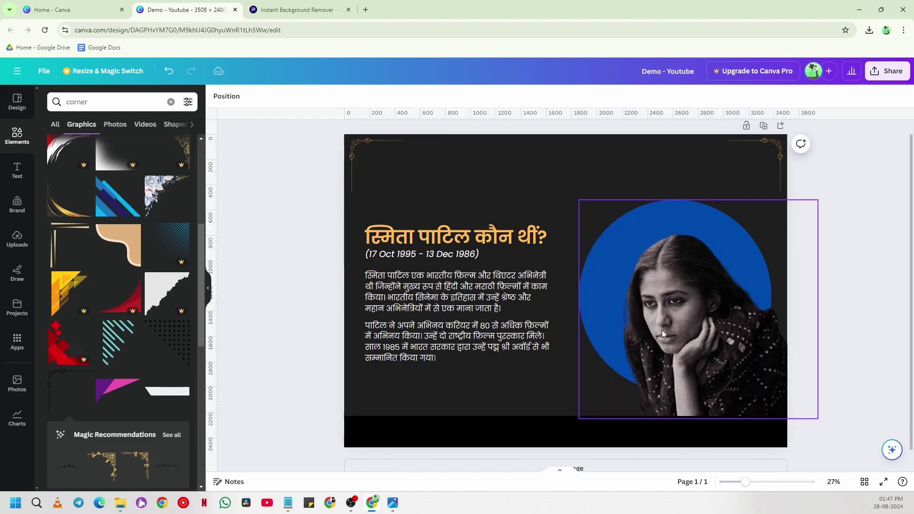
pyautogui.click(676, 321)
# Ungroup the photo from the blue circle and select only the photo
pyautogui.click(706, 195)
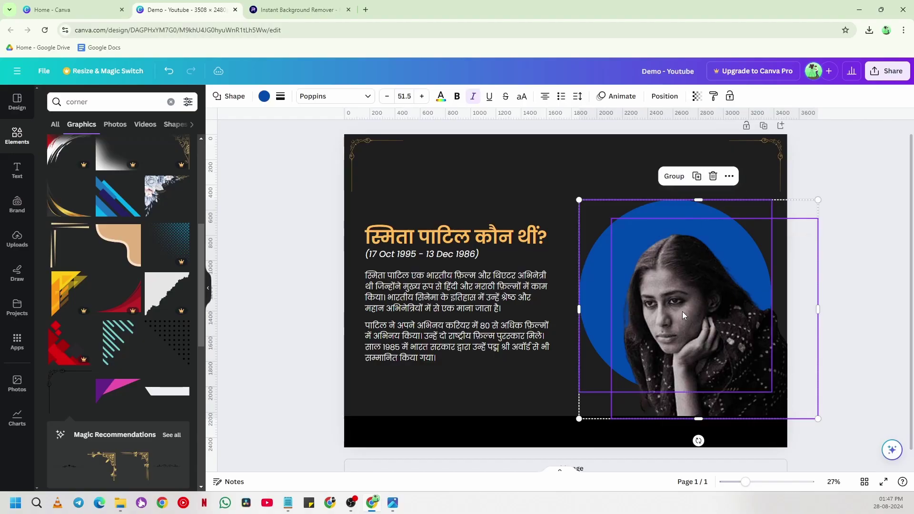
pyautogui.click(867, 275)
pyautogui.click(696, 354)
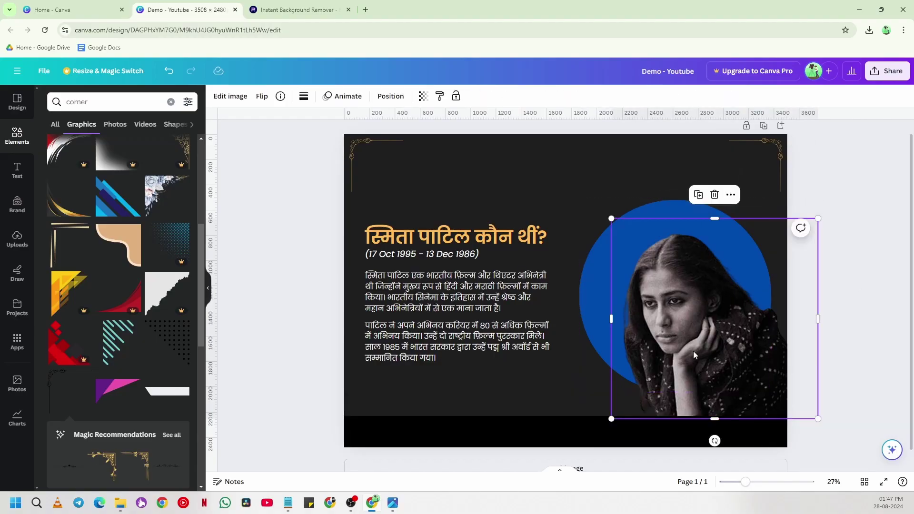
pyautogui.click(830, 313)
pyautogui.click(694, 314)
# Open the photo's Adjust settings, try Auto-adjust, then reset all values to 0
pyautogui.click(231, 97)
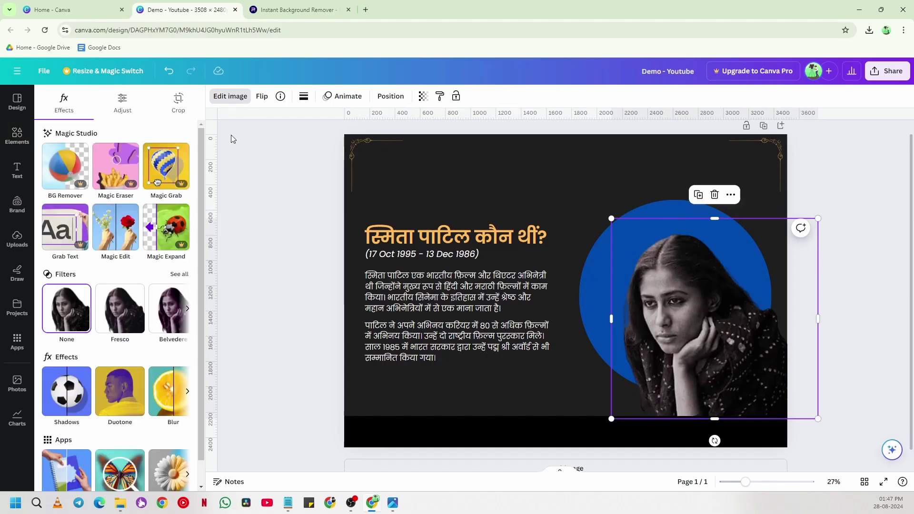
pyautogui.scroll(-1, 100, 190)
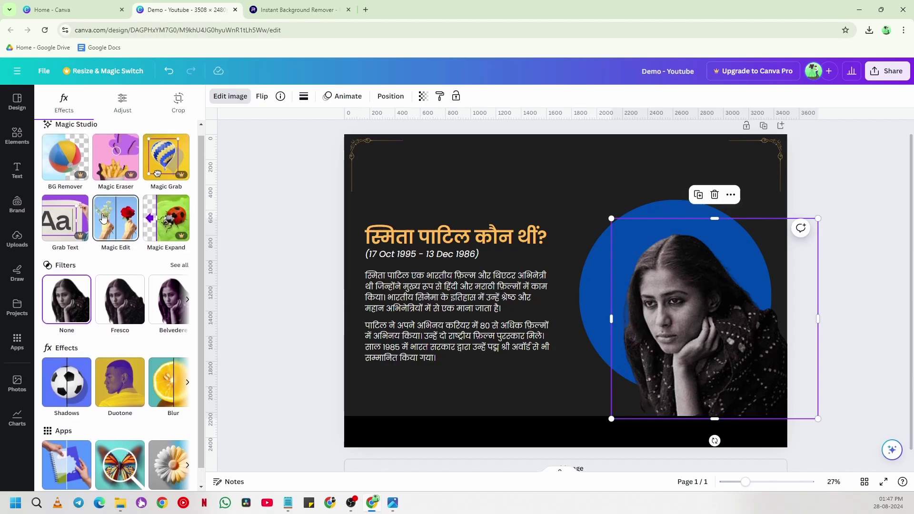
pyautogui.scroll(1, 104, 220)
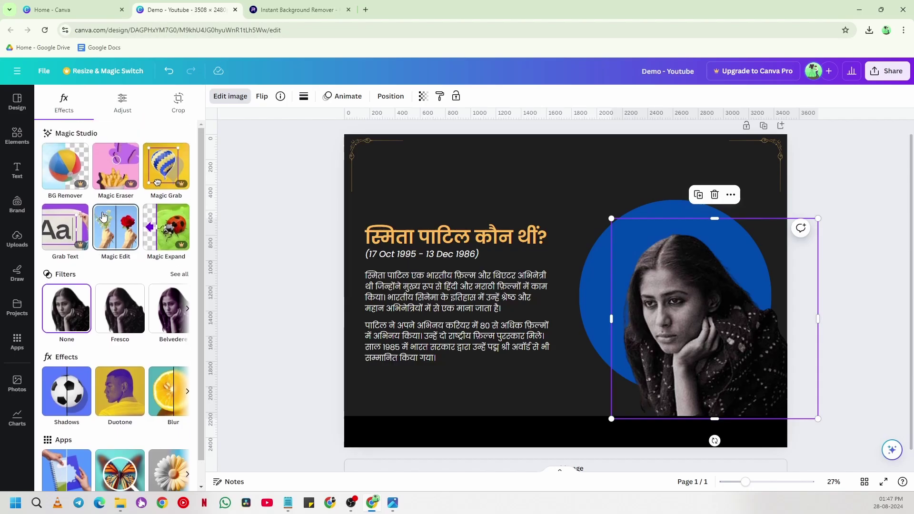
pyautogui.click(123, 106)
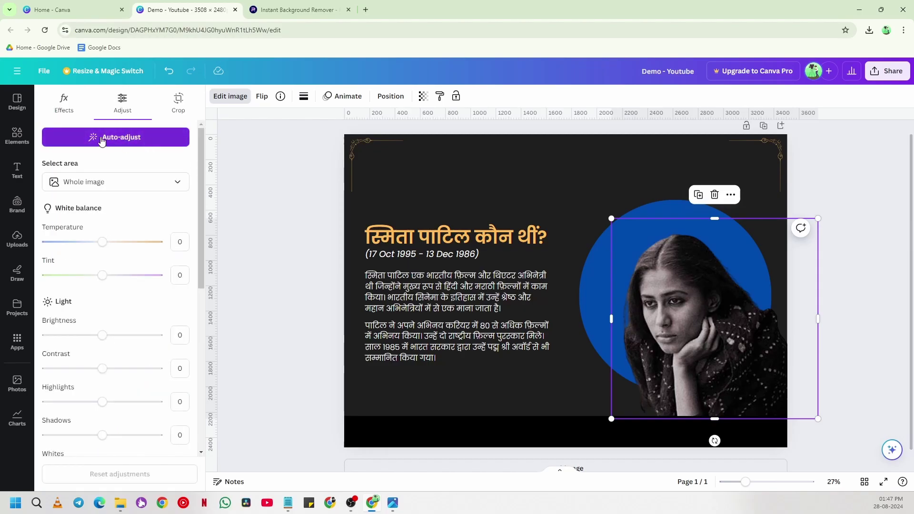
pyautogui.click(101, 138)
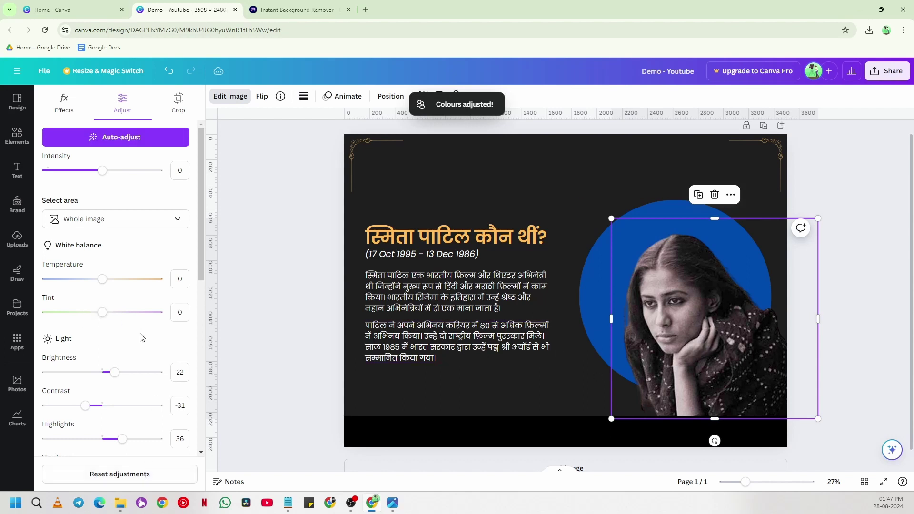
pyautogui.scroll(-3, 132, 327)
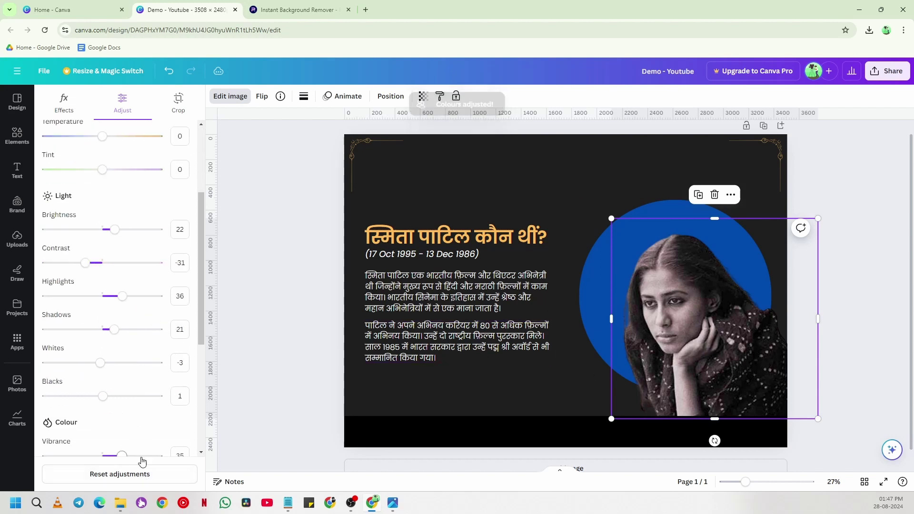
pyautogui.click(128, 483)
pyautogui.scroll(3, 106, 224)
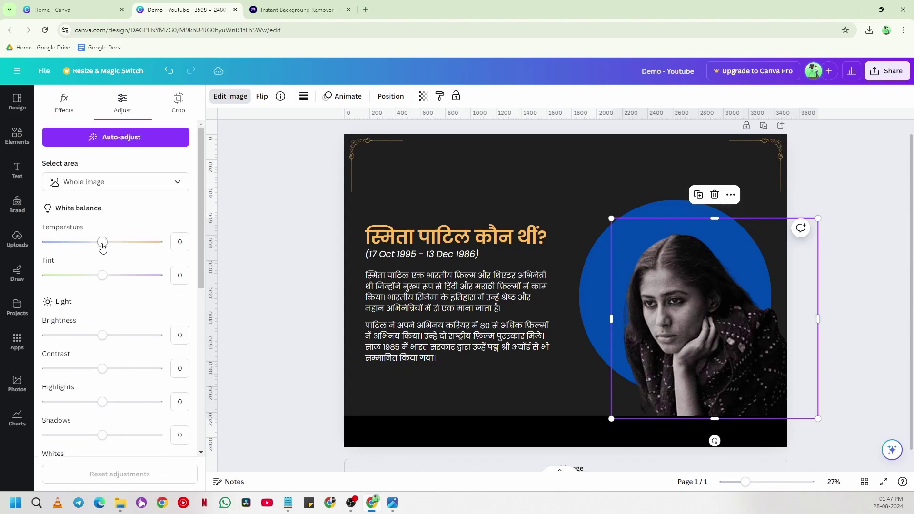
# Set the photo's temperature -19, brightness 50, contrast 23 and highlights 8
pyautogui.moveTo(99, 244)
pyautogui.mouseDown()
pyautogui.moveTo(112, 242)
pyautogui.moveTo(76, 242)
pyautogui.moveTo(92, 242)
pyautogui.mouseUp()
pyautogui.moveTo(102, 275)
pyautogui.mouseDown()
pyautogui.moveTo(80, 275)
pyautogui.moveTo(120, 275)
pyautogui.moveTo(101, 276)
pyautogui.mouseUp()
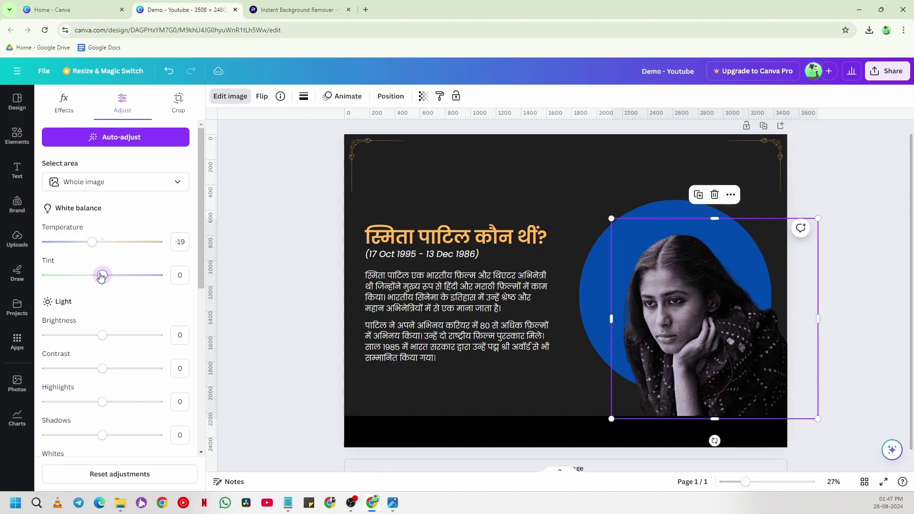
pyautogui.moveTo(103, 335); pyautogui.dragTo(130, 335)
pyautogui.moveTo(103, 369)
pyautogui.mouseDown()
pyautogui.moveTo(61, 368)
pyautogui.moveTo(116, 366)
pyautogui.mouseUp()
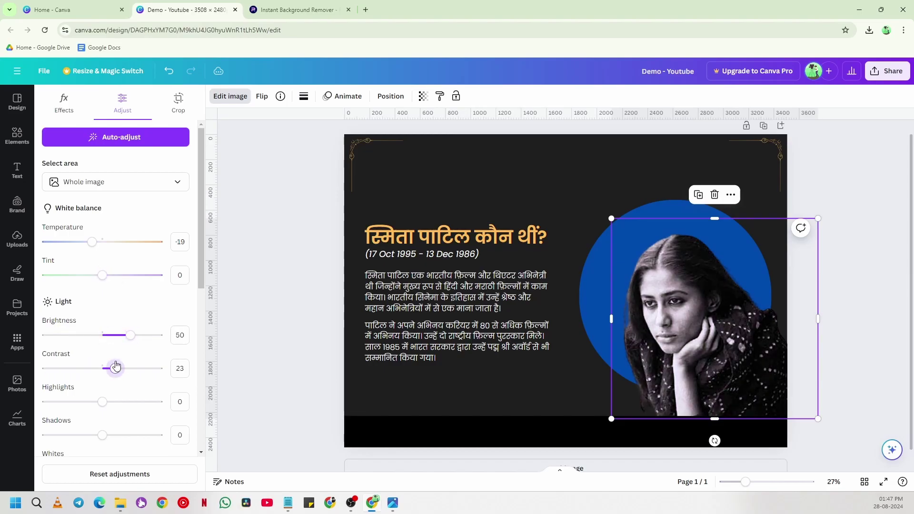
pyautogui.moveTo(102, 402)
pyautogui.mouseDown()
pyautogui.moveTo(67, 402)
pyautogui.moveTo(147, 405)
pyautogui.moveTo(107, 403)
pyautogui.mouseUp()
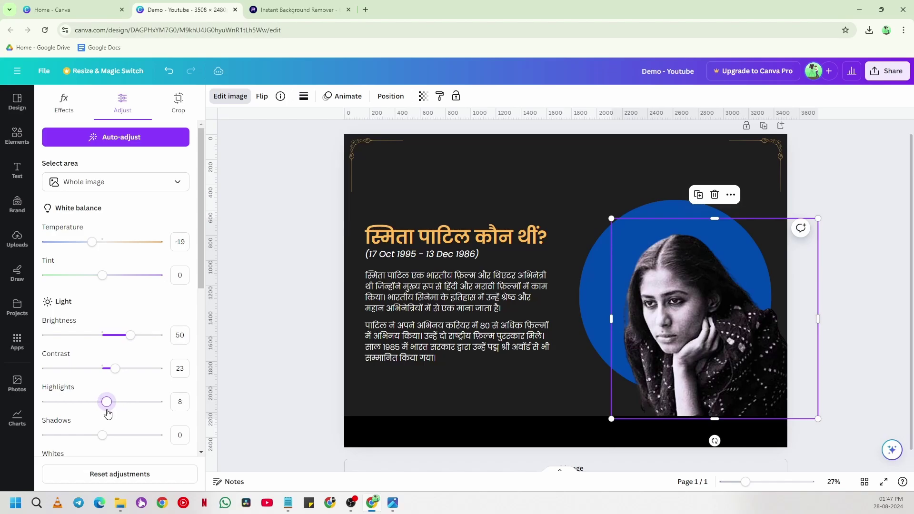
# Set whites 29, blacks 8, saturation -100 and clarity -8
pyautogui.scroll(-3, 108, 414)
pyautogui.moveTo(103, 326); pyautogui.dragTo(118, 328)
pyautogui.moveTo(103, 359)
pyautogui.mouseDown()
pyautogui.moveTo(61, 358)
pyautogui.moveTo(108, 360)
pyautogui.mouseUp()
pyautogui.scroll(-4, 108, 377)
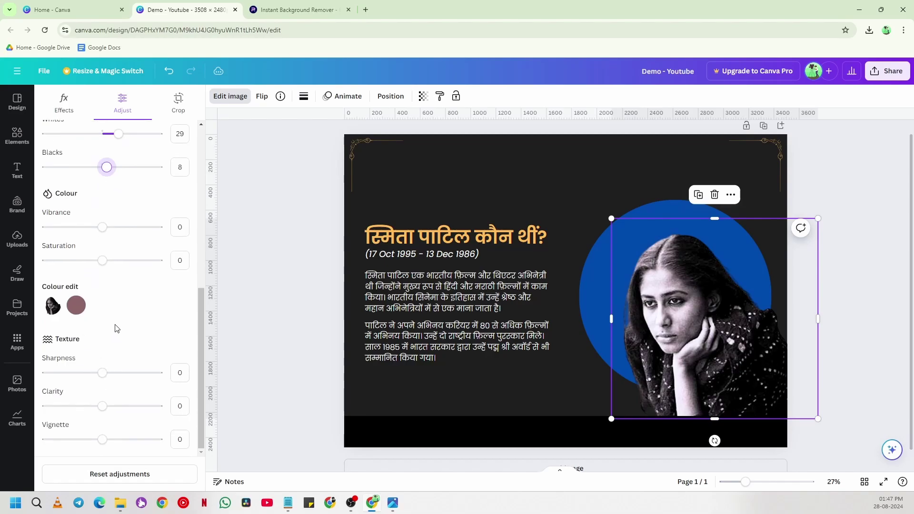
pyautogui.scroll(3, 117, 328)
pyautogui.moveTo(102, 404); pyautogui.dragTo(34, 405)
pyautogui.scroll(-2, 145, 404)
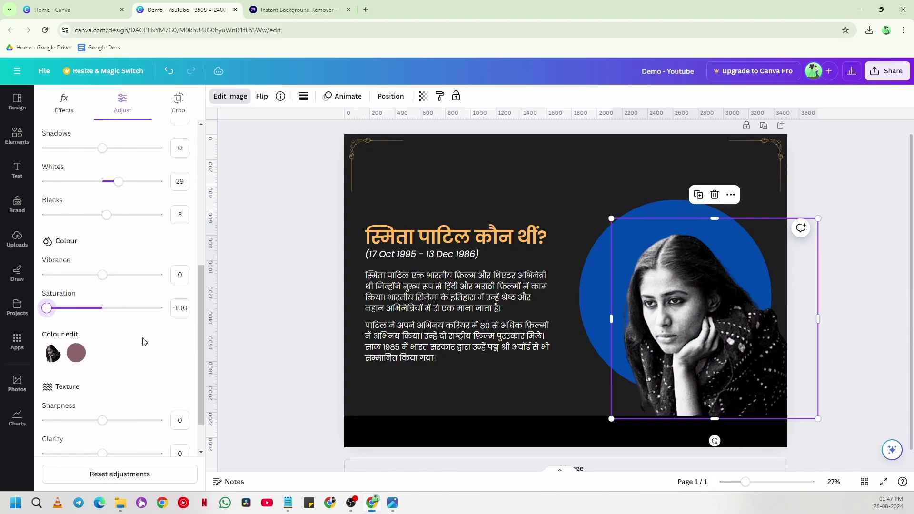
pyautogui.scroll(-1, 144, 342)
pyautogui.moveTo(102, 375)
pyautogui.mouseDown()
pyautogui.moveTo(90, 373)
pyautogui.moveTo(103, 374)
pyautogui.mouseUp()
pyautogui.moveTo(102, 407); pyautogui.dragTo(102, 440)
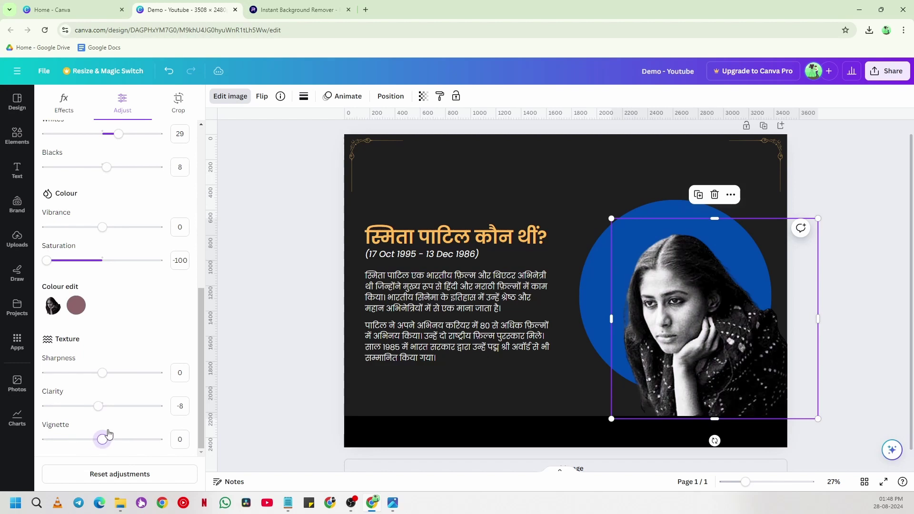
pyautogui.click(319, 287)
# Enlarge the black-and-white photo and move it toward the slide's right edge
pyautogui.click(722, 323)
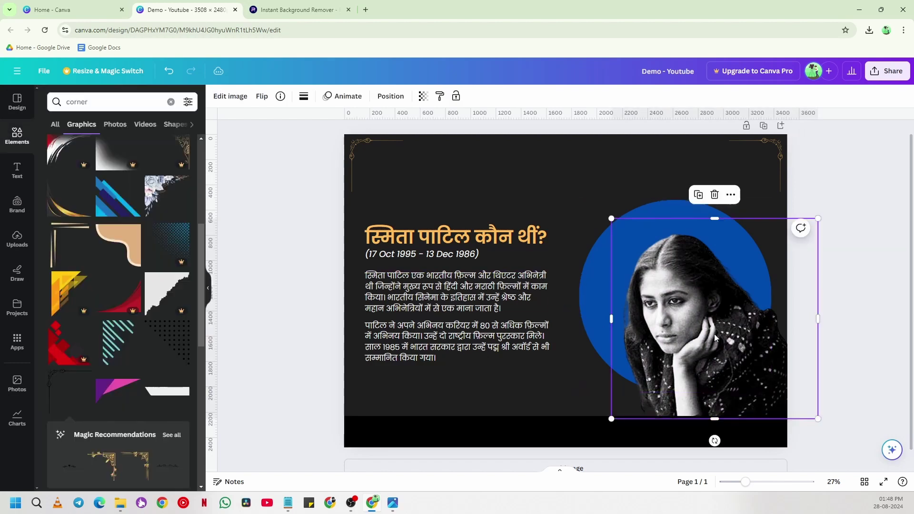
pyautogui.moveTo(722, 323); pyautogui.dragTo(711, 325)
pyautogui.moveTo(577, 201); pyautogui.dragTo(538, 161)
pyautogui.moveTo(661, 301); pyautogui.dragTo(691, 308)
pyautogui.moveTo(594, 192); pyautogui.dragTo(605, 203)
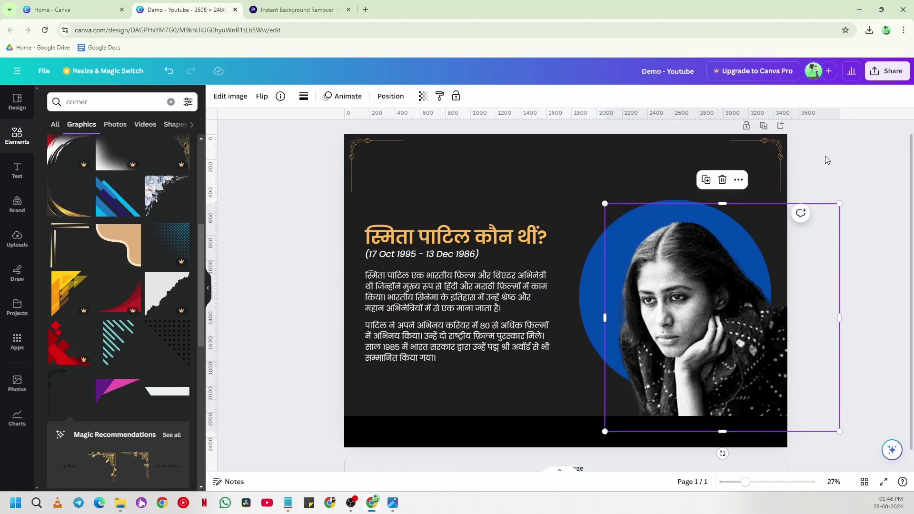
pyautogui.click(822, 157)
# Enlarge the blue circle and shift it right behind the photo
pyautogui.click(659, 202)
pyautogui.moveTo(579, 199); pyautogui.dragTo(551, 171)
pyautogui.moveTo(666, 195); pyautogui.dragTo(684, 196)
pyautogui.click(852, 224)
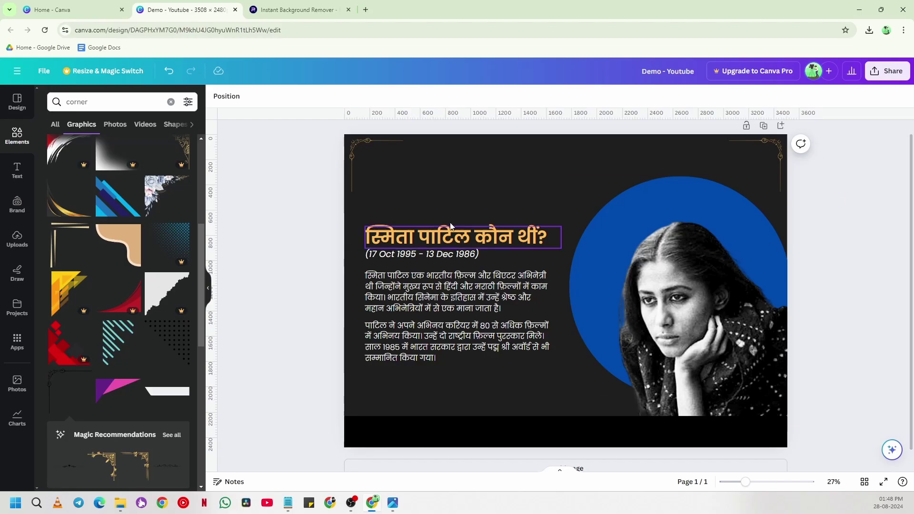
pyautogui.click(688, 296)
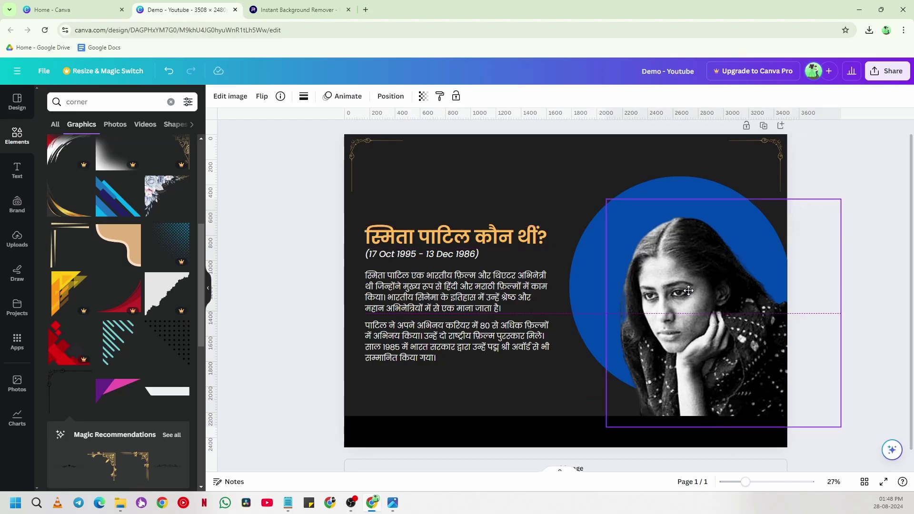
pyautogui.click(831, 180)
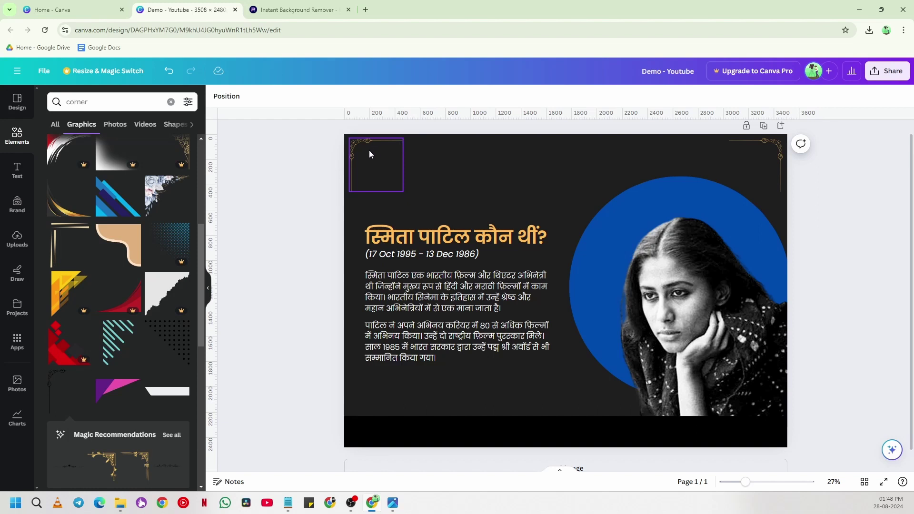
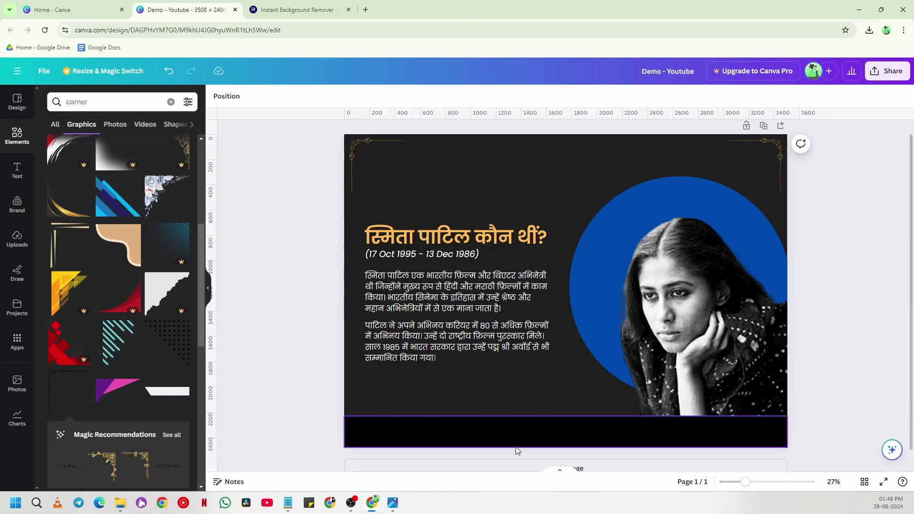
# Nudge the black-and-white portrait photo up a few pixels and deselect it
pyautogui.moveTo(679, 311); pyautogui.dragTo(678, 309)
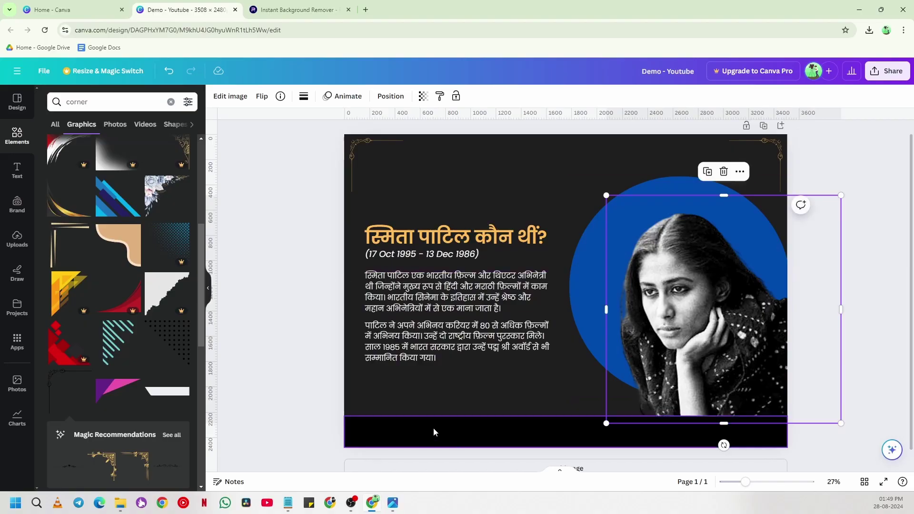
pyautogui.click(301, 373)
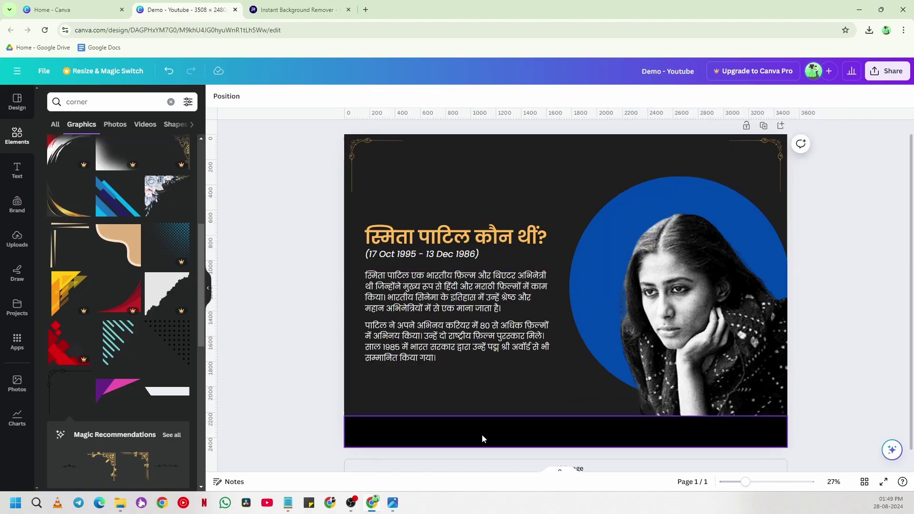
pyautogui.moveTo(120, 503)
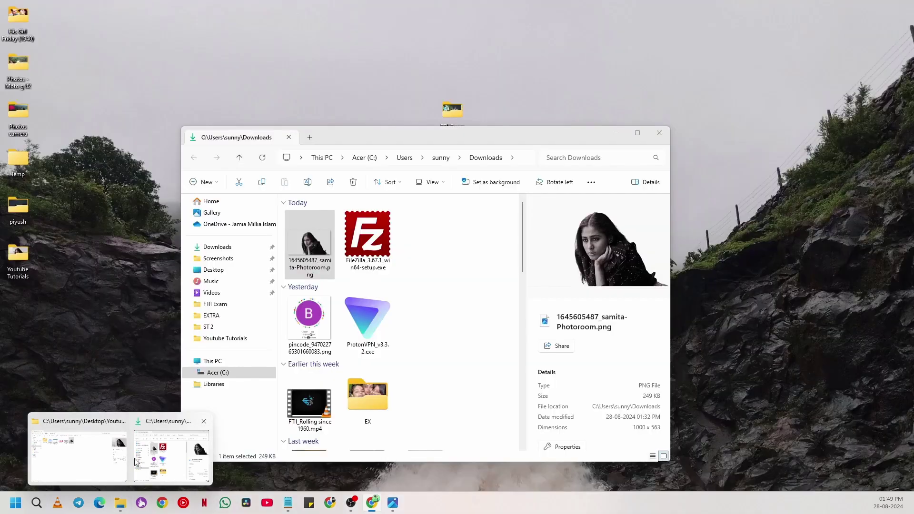
pyautogui.click(76, 458)
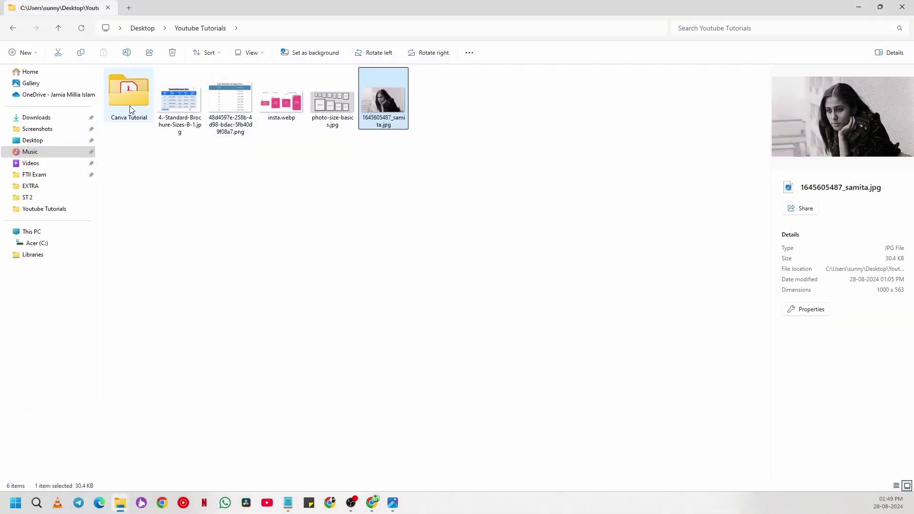
pyautogui.click(52, 94)
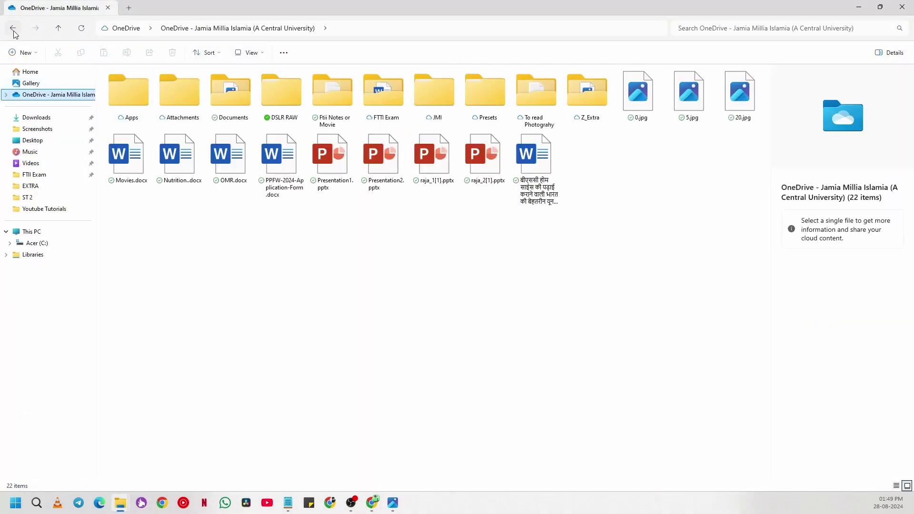
pyautogui.click(14, 33)
pyautogui.doubleClick(131, 100)
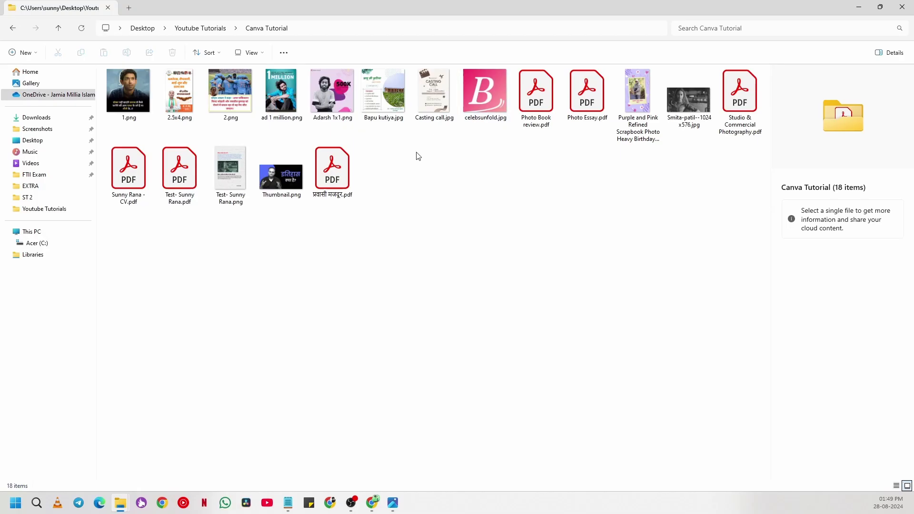
pyautogui.doubleClick(292, 102)
pyautogui.scroll(3, 571, 293)
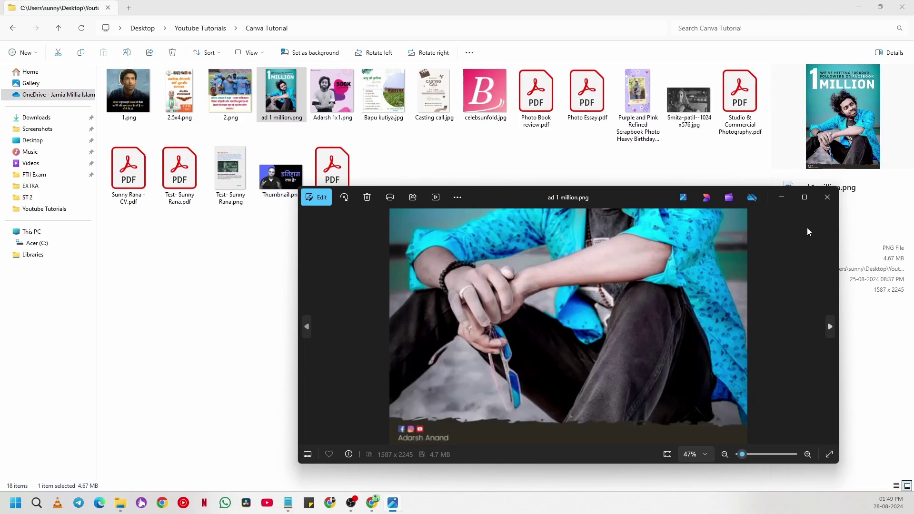
pyautogui.click(828, 197)
pyautogui.click(859, 6)
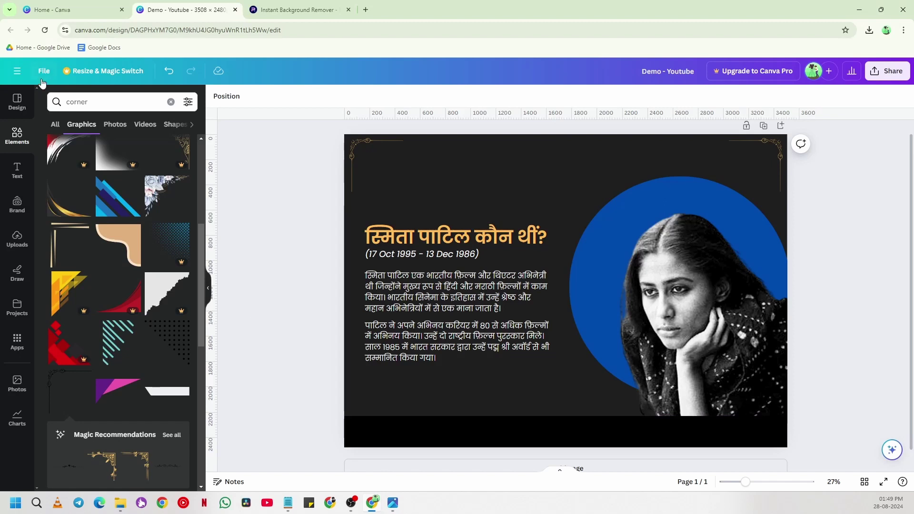
# Search the Elements graphics for 'fceb' to find Facebook logos
pyautogui.click(21, 139)
pyautogui.click(105, 101)
pyautogui.write('f')
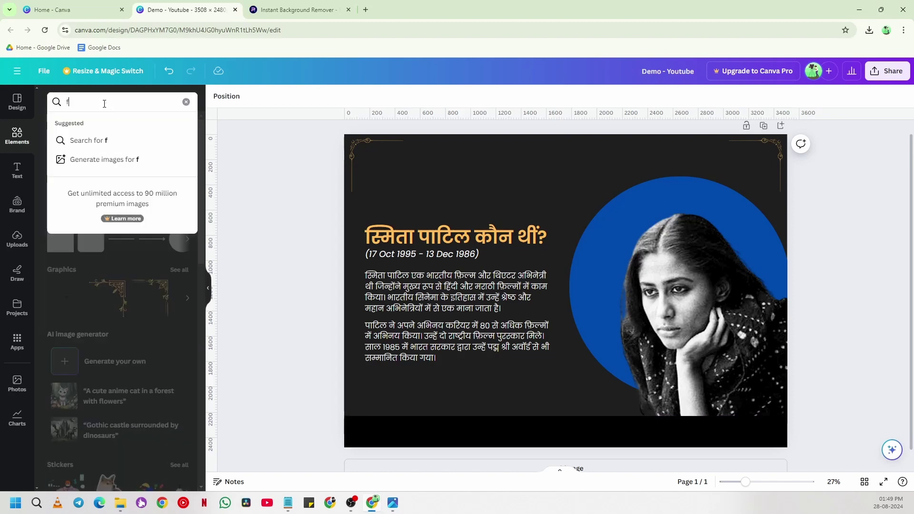
pyautogui.write('cebook')
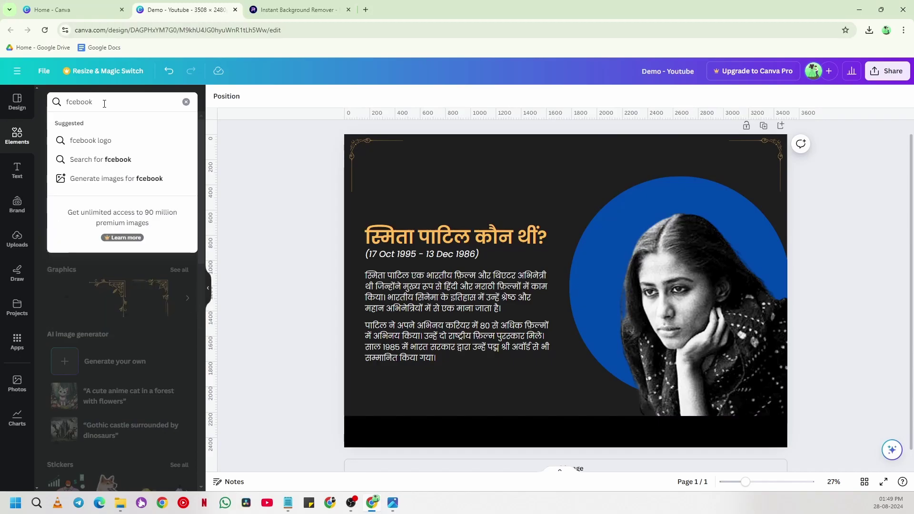
pyautogui.click(97, 140)
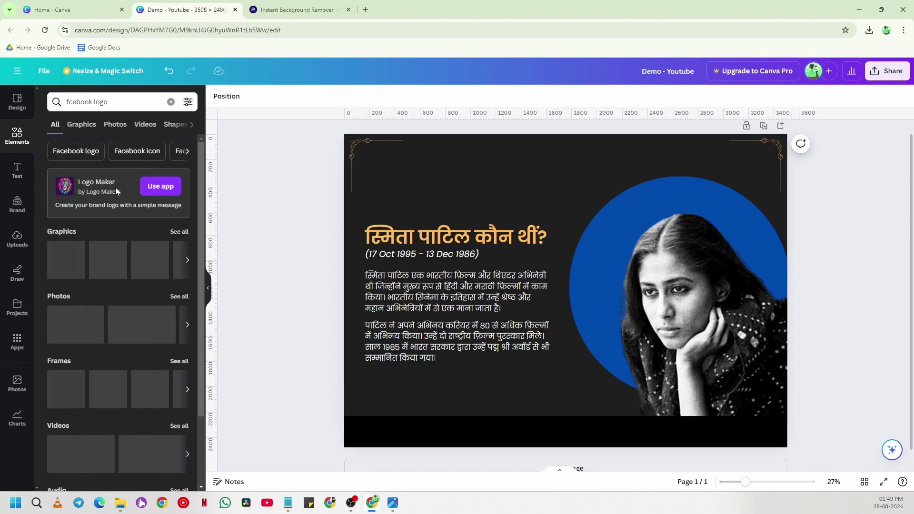
pyautogui.click(80, 128)
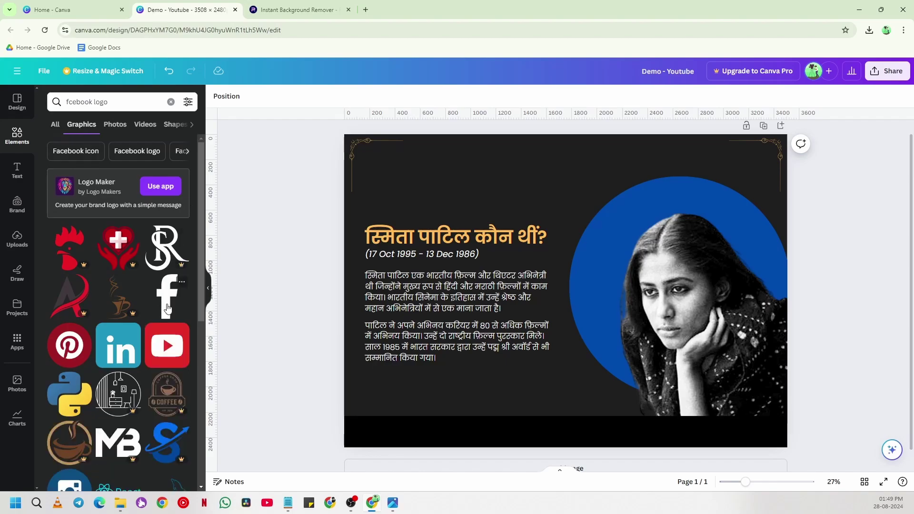
# Add the white Facebook 'f' graphic and shrink it down onto the black footer bar
pyautogui.click(167, 308)
pyautogui.moveTo(598, 224); pyautogui.dragTo(394, 424)
pyautogui.click(405, 439)
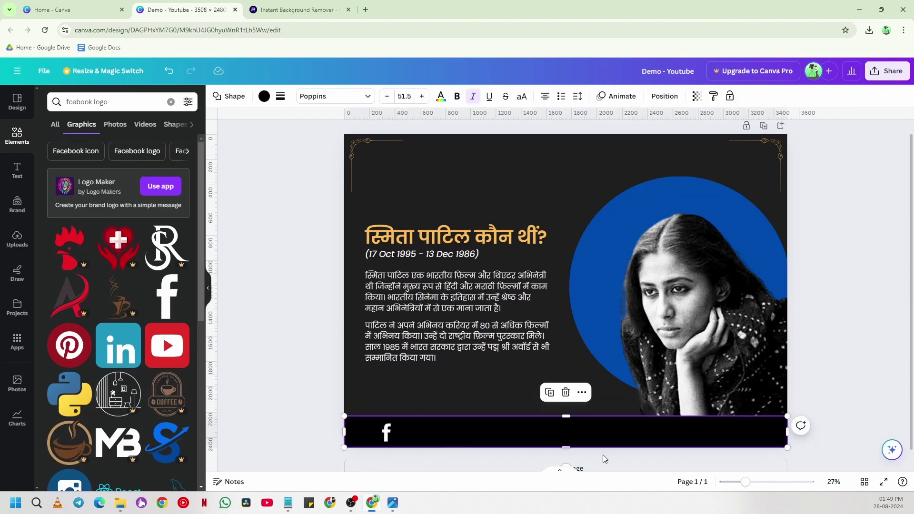
# Zoom in, undo the accidental logo and footer moves, and lock the black footer bar
pyautogui.scroll(5, 535, 454)
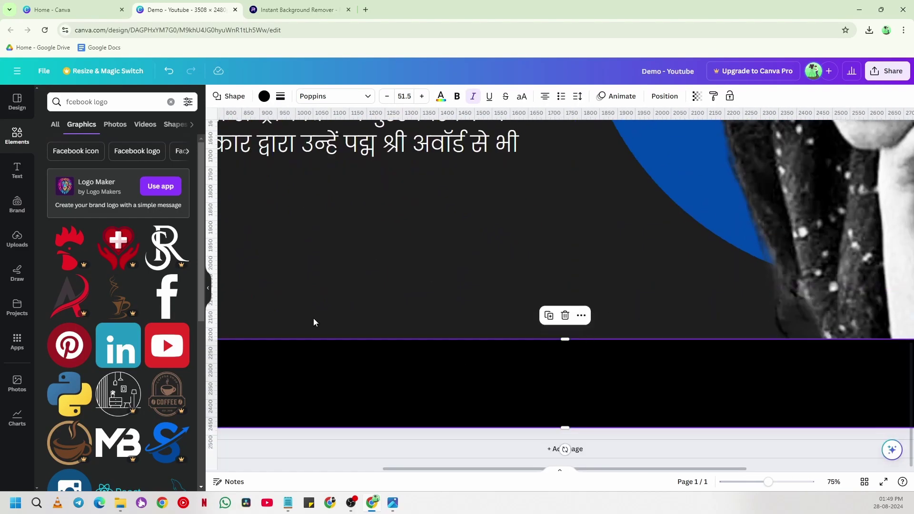
pyautogui.moveTo(511, 469); pyautogui.dragTo(293, 412)
pyautogui.click(236, 367)
pyautogui.click(365, 387)
pyautogui.moveTo(365, 387); pyautogui.dragTo(329, 388)
pyautogui.click(416, 396)
pyautogui.hotkey('ctrl', 'z')
pyautogui.moveTo(297, 381); pyautogui.dragTo(322, 331)
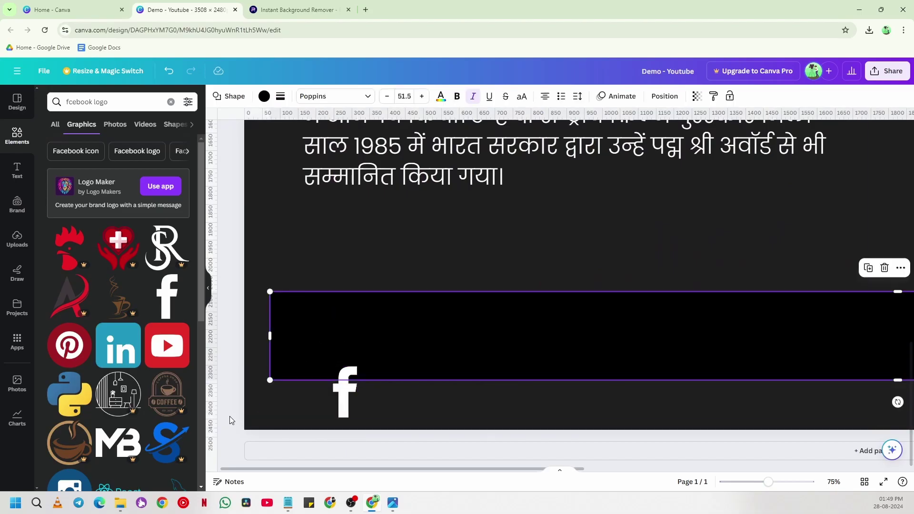
pyautogui.hotkey('ctrl', 'z')
pyautogui.click(268, 385)
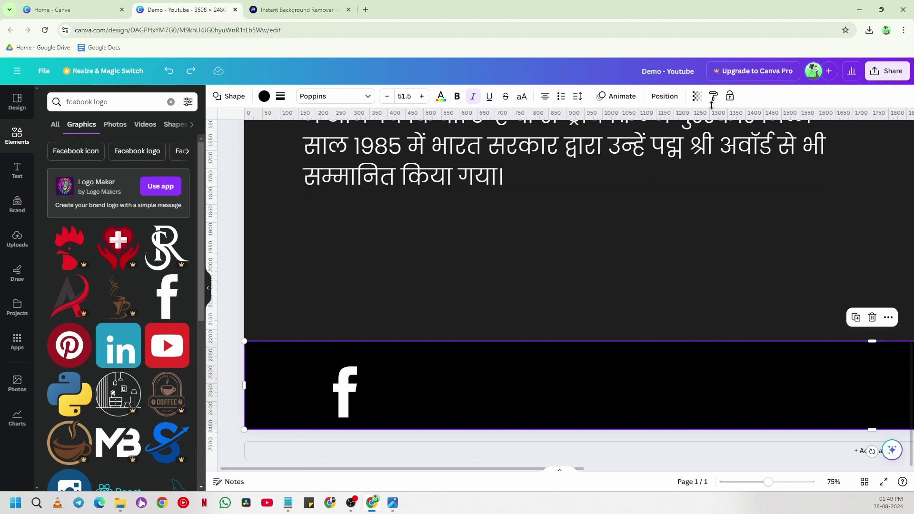
pyautogui.click(729, 96)
# Resize the Facebook 'f' logo and settle it at the footer's left end, aligned with the text margin
pyautogui.moveTo(536, 385); pyautogui.dragTo(536, 385)
pyautogui.moveTo(345, 392); pyautogui.dragTo(324, 394)
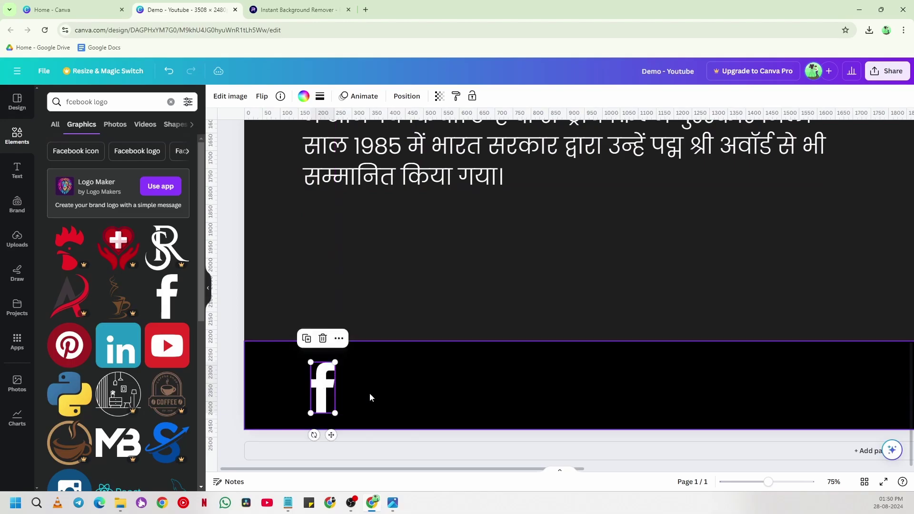
pyautogui.click(334, 405)
pyautogui.click(333, 412)
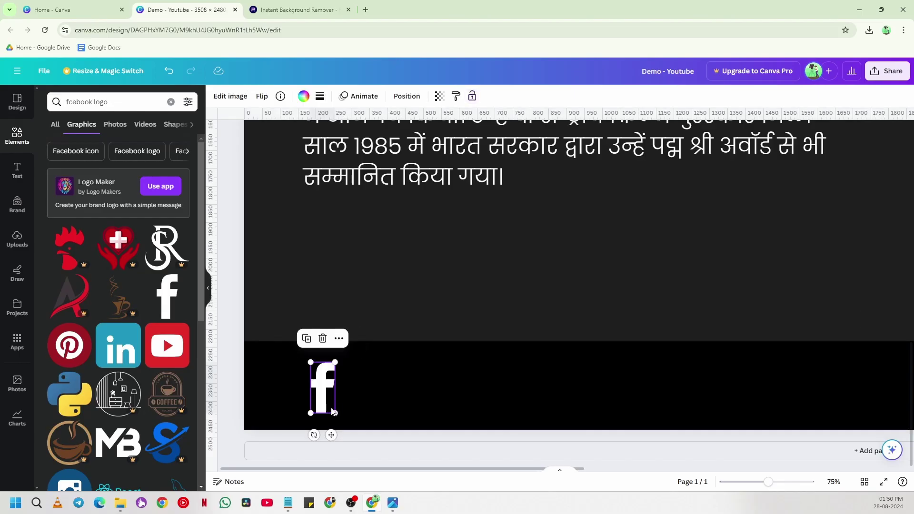
pyautogui.moveTo(334, 414)
pyautogui.mouseDown()
pyautogui.moveTo(327, 403)
pyautogui.moveTo(427, 333)
pyautogui.moveTo(312, 392)
pyautogui.moveTo(325, 408)
pyautogui.mouseUp()
pyautogui.click(359, 388)
pyautogui.click(314, 395)
pyautogui.click(331, 410)
pyautogui.click(18, 136)
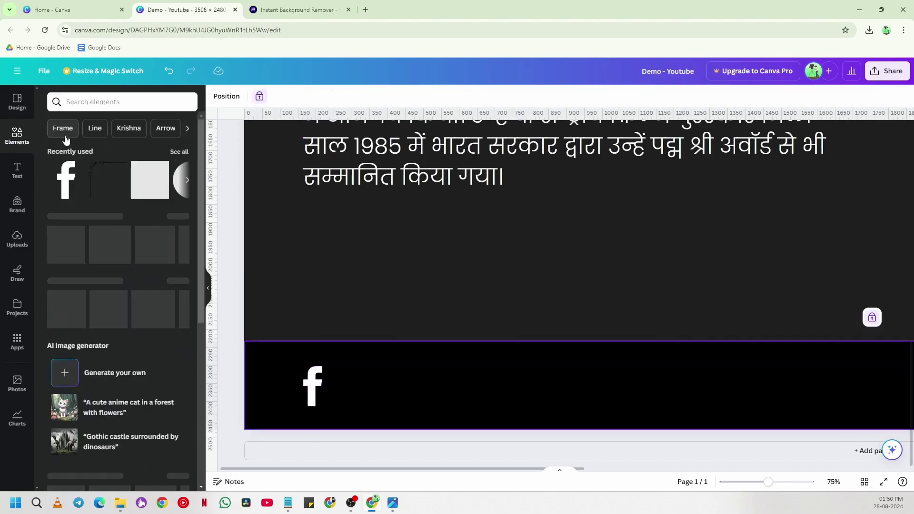
# Add the blue circle from the Recently used elements to the poster
pyautogui.click(179, 152)
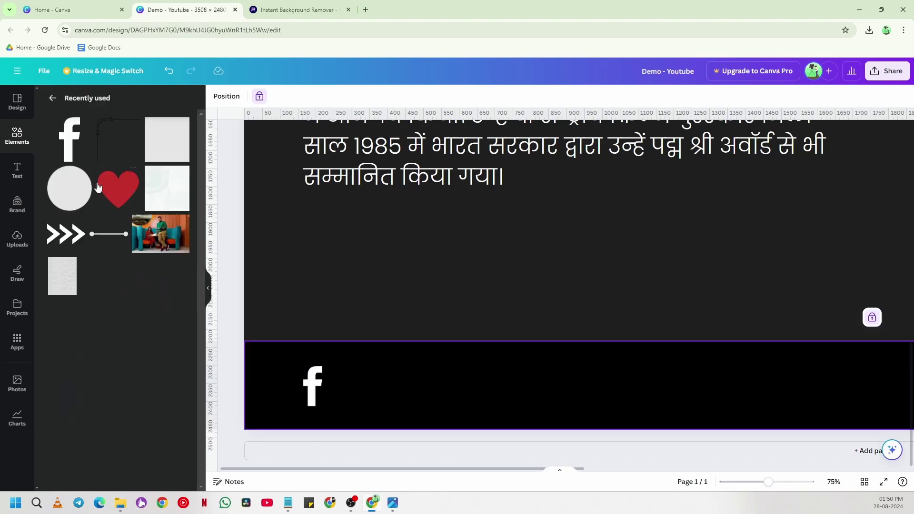
pyautogui.click(65, 199)
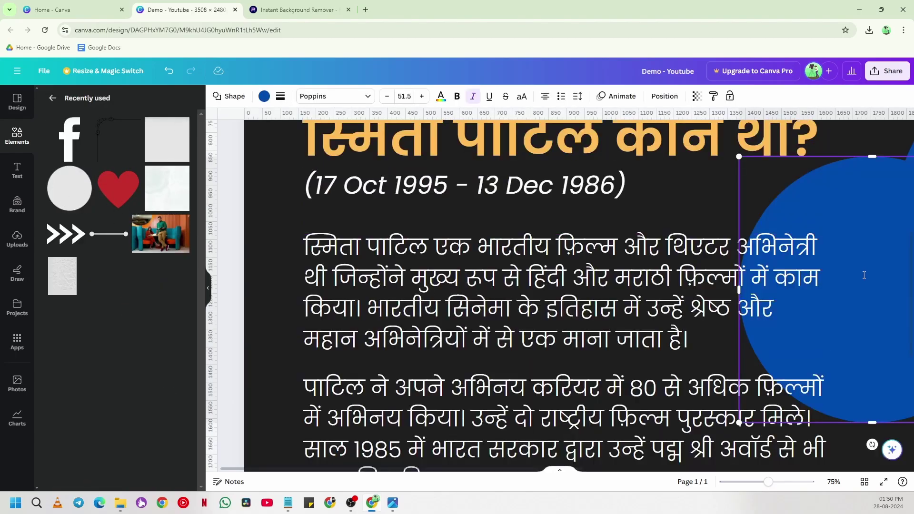
pyautogui.moveTo(871, 175); pyautogui.dragTo(440, 253)
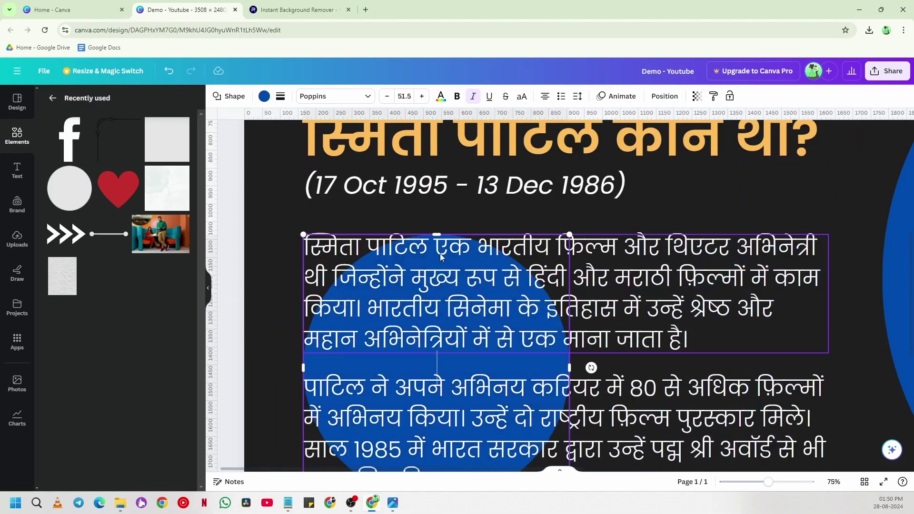
pyautogui.scroll(-6, 466, 264)
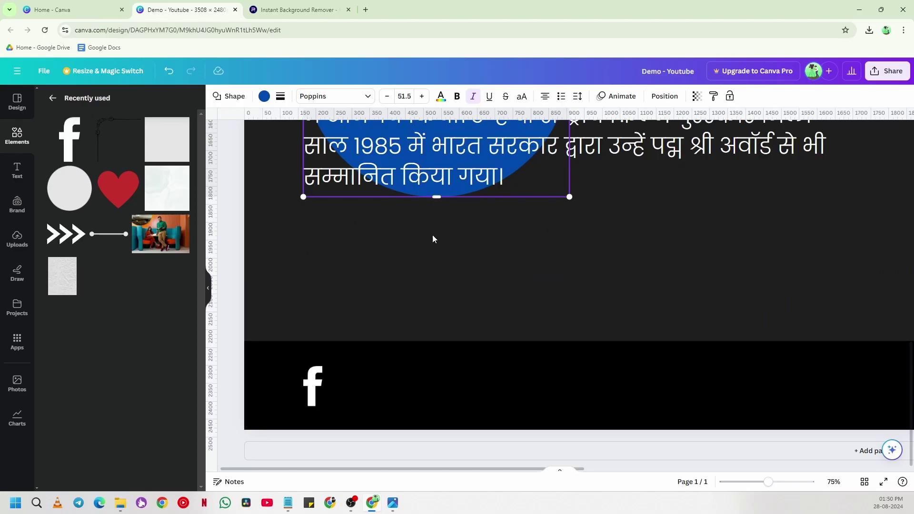
pyautogui.scroll(5, 457, 253)
pyautogui.scroll(-5, 493, 248)
pyautogui.scroll(3, 533, 230)
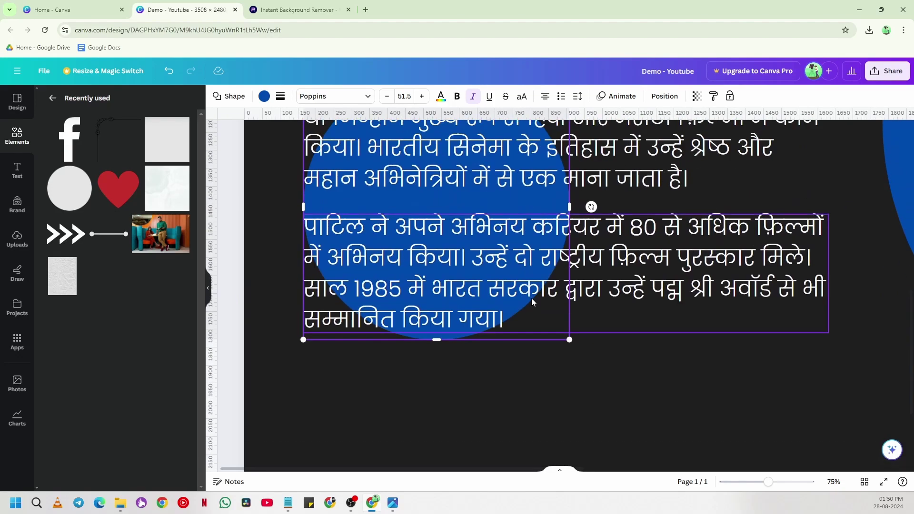
pyautogui.hotkey('shift', 'Down')
pyautogui.hotkey('shift', 'Down')
pyautogui.hotkey('shift', 'Down')
pyautogui.hotkey('shift', 'Down')
pyautogui.hotkey('shift', 'Down')
pyautogui.hotkey('shift', 'Down')
pyautogui.hotkey('shift', 'Down')
pyautogui.hotkey('shift', 'Down')
pyautogui.hotkey('shift', 'Down')
pyautogui.hotkey('shift', 'Down')
pyautogui.hotkey('shift', 'Down')
pyautogui.hotkey('shift', 'Down')
pyautogui.hotkey('shift', 'Down')
pyautogui.hotkey('shift', 'Down')
pyautogui.hotkey('shift', 'Down')
pyautogui.hotkey('shift', 'Down')
pyautogui.hotkey('shift', 'Down')
pyautogui.hotkey('shift', 'Down')
pyautogui.hotkey('shift', 'Down')
pyautogui.hotkey('shift', 'Down')
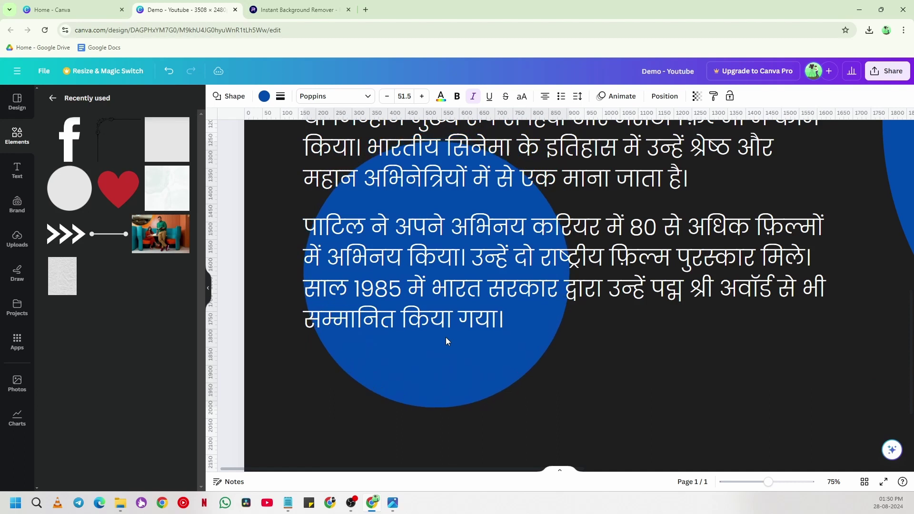
pyautogui.scroll(-2, 446, 337)
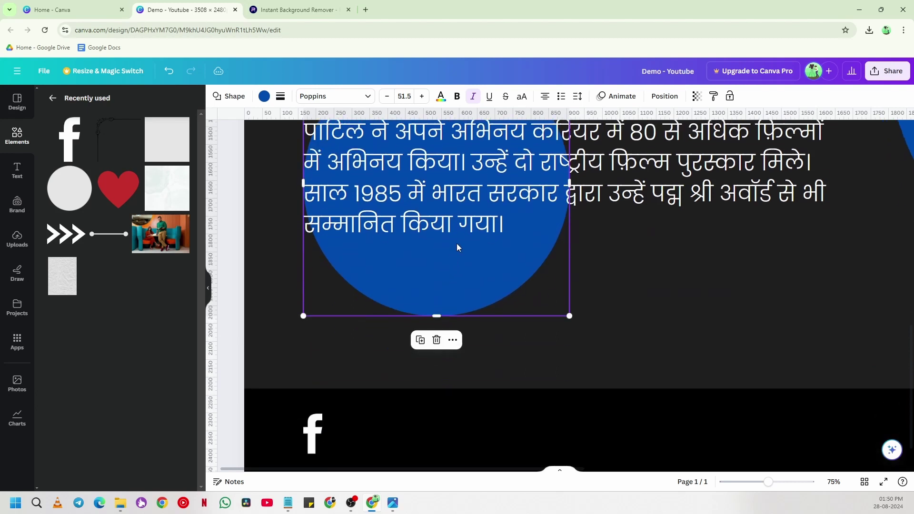
# Shrink the blue circle to about 94.9 px and place it beside the Facebook 'f'
pyautogui.moveTo(464, 280); pyautogui.dragTo(414, 374)
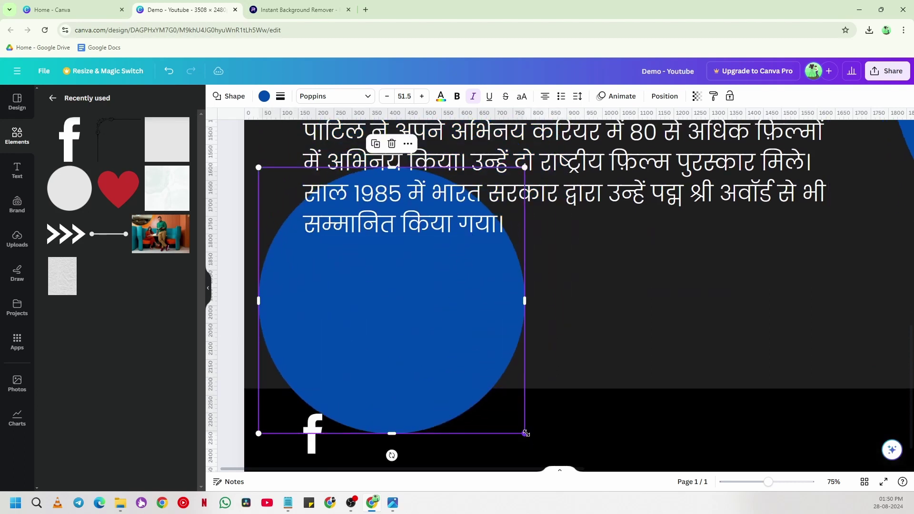
pyautogui.moveTo(527, 434); pyautogui.dragTo(413, 317)
pyautogui.moveTo(351, 279); pyautogui.dragTo(405, 374)
pyautogui.moveTo(465, 261); pyautogui.dragTo(379, 356)
pyautogui.moveTo(350, 388); pyautogui.dragTo(376, 424)
pyautogui.moveTo(397, 391); pyautogui.dragTo(345, 439)
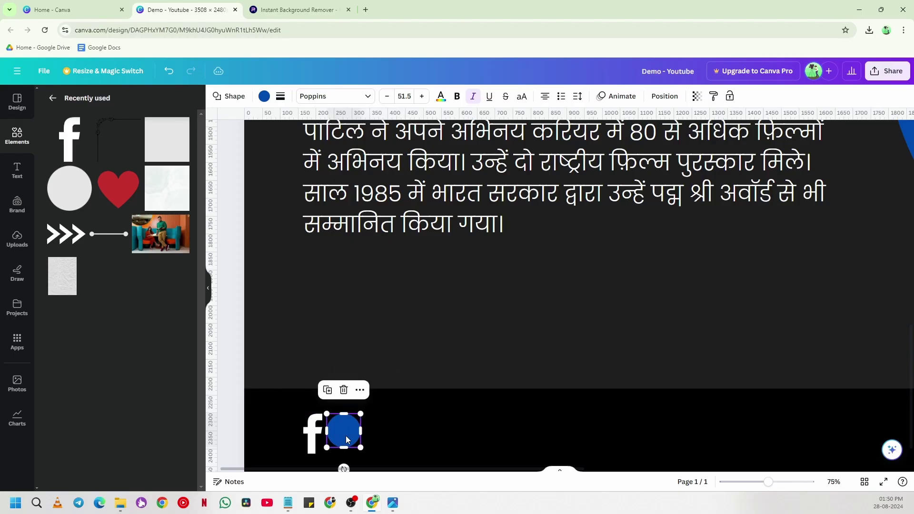
pyautogui.click(664, 96)
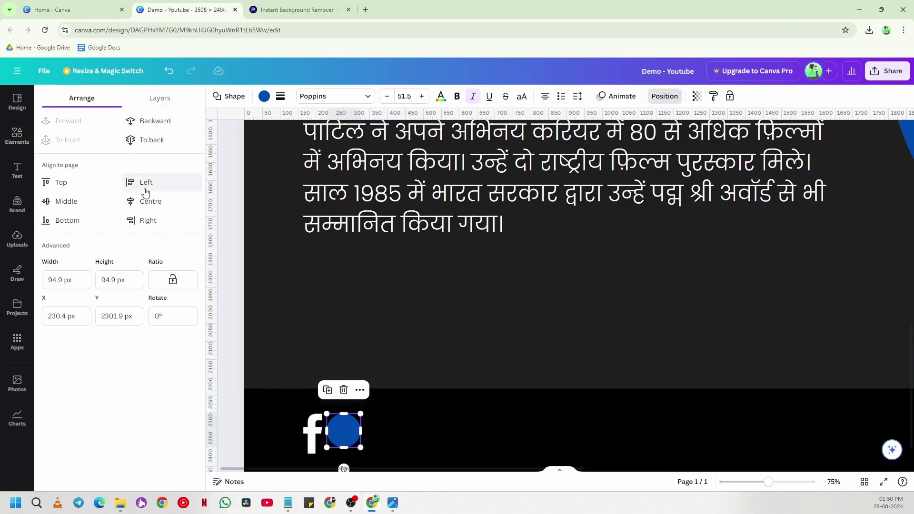
# In the Layers panel, put the 'f' above the circle and move the circle under it
pyautogui.click(154, 98)
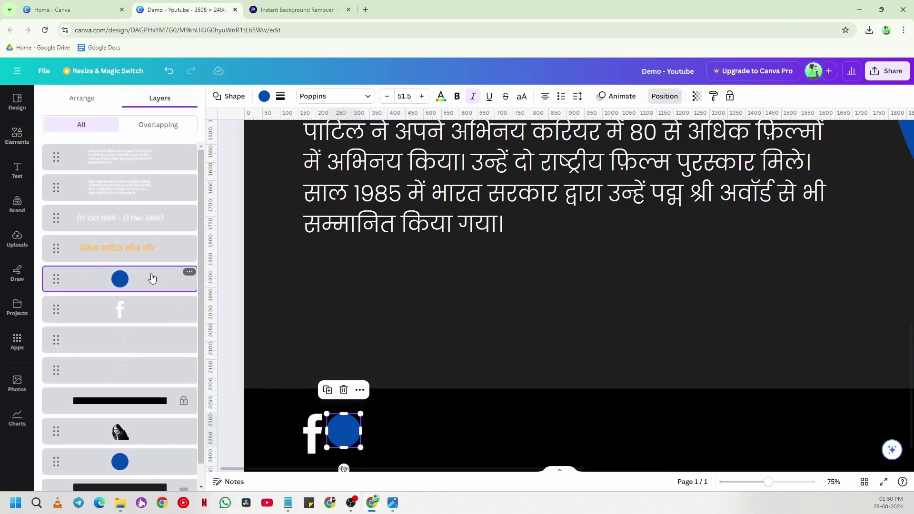
pyautogui.moveTo(142, 317); pyautogui.dragTo(135, 279)
pyautogui.scroll(-1, 384, 277)
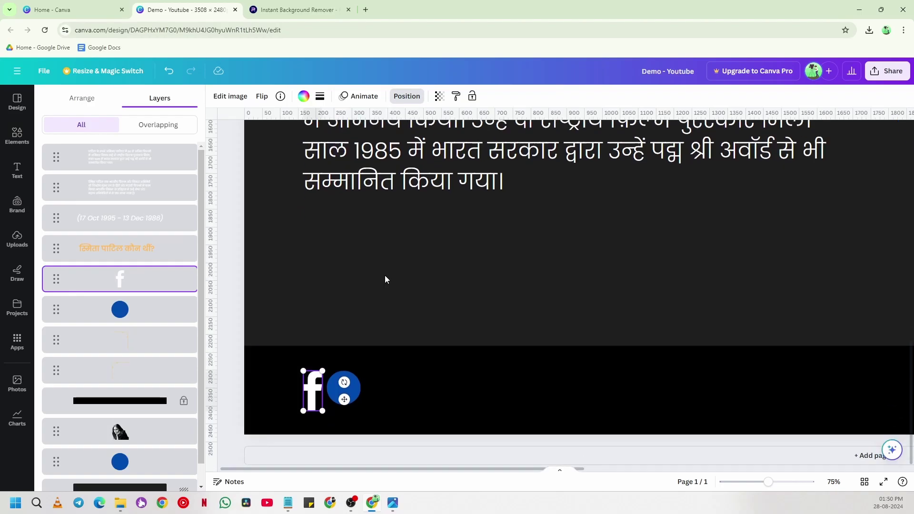
pyautogui.click(352, 391)
pyautogui.moveTo(353, 392); pyautogui.dragTo(322, 406)
# Centre the white 'f' on the blue circle to form a round Facebook icon
pyautogui.click(380, 384)
pyautogui.click(321, 403)
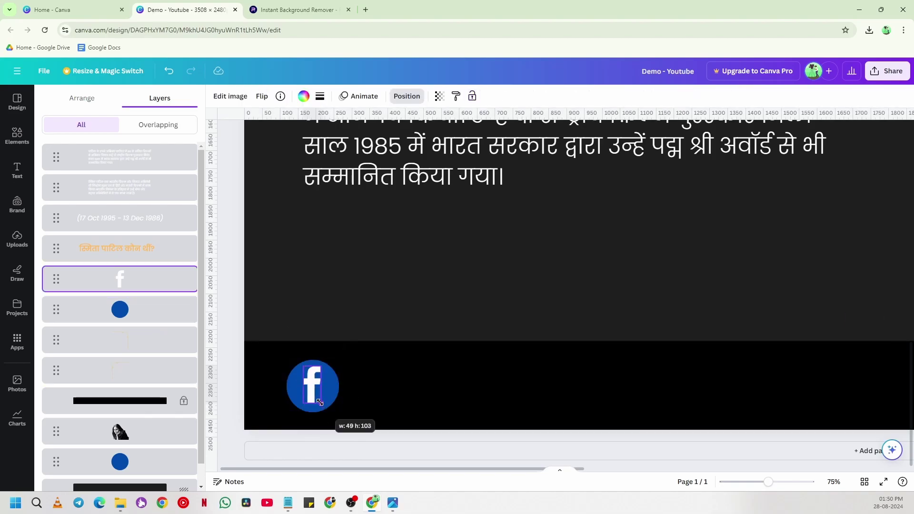
pyautogui.click(349, 392)
pyautogui.click(313, 394)
pyautogui.moveTo(313, 393); pyautogui.dragTo(313, 394)
pyautogui.click(365, 386)
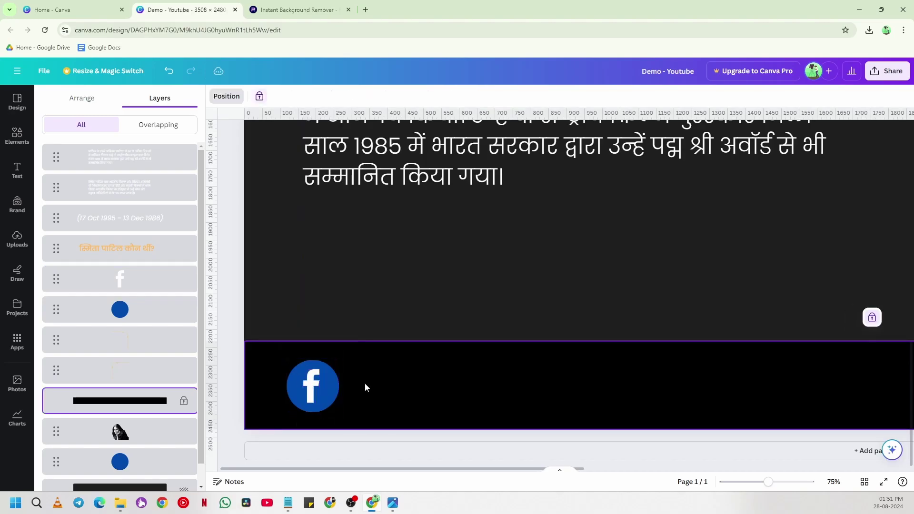
pyautogui.click(316, 393)
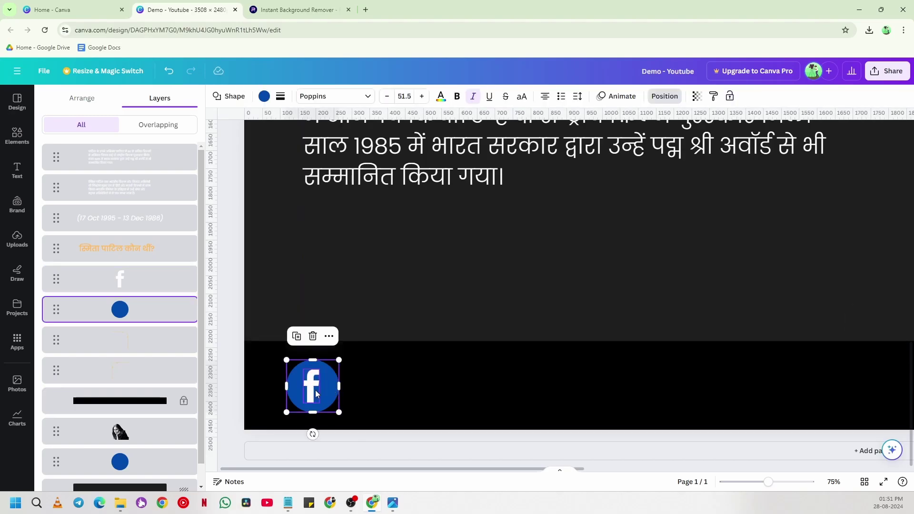
# Change the Facebook icon's circle colour to orange
pyautogui.click(264, 97)
pyautogui.click(156, 156)
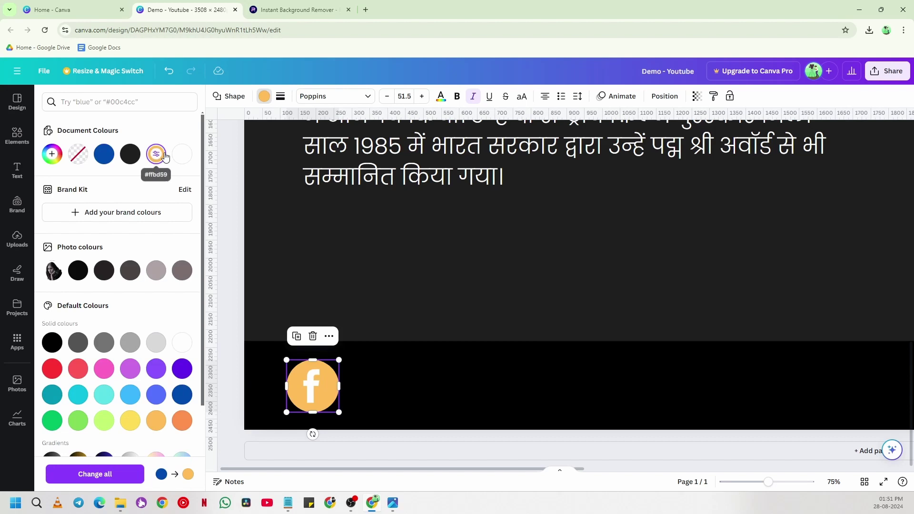
pyautogui.click(311, 396)
pyautogui.click(373, 391)
pyautogui.click(312, 388)
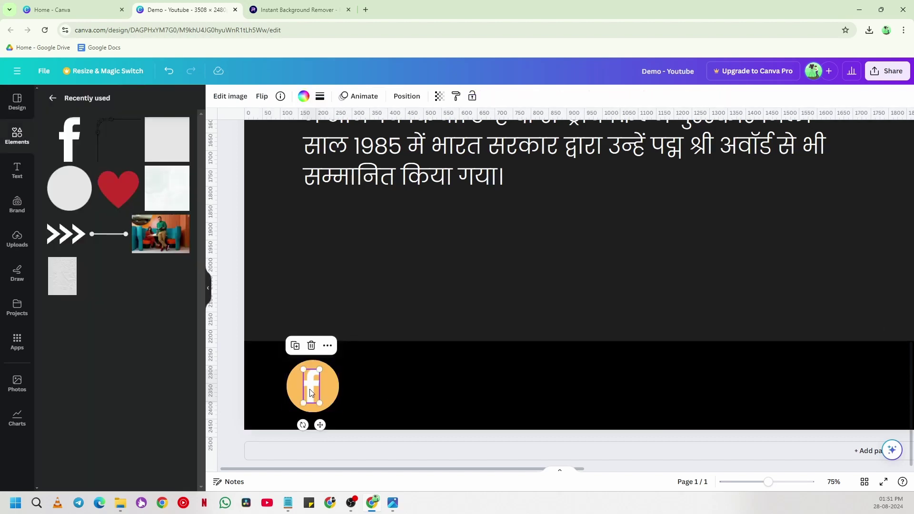
pyautogui.click(367, 385)
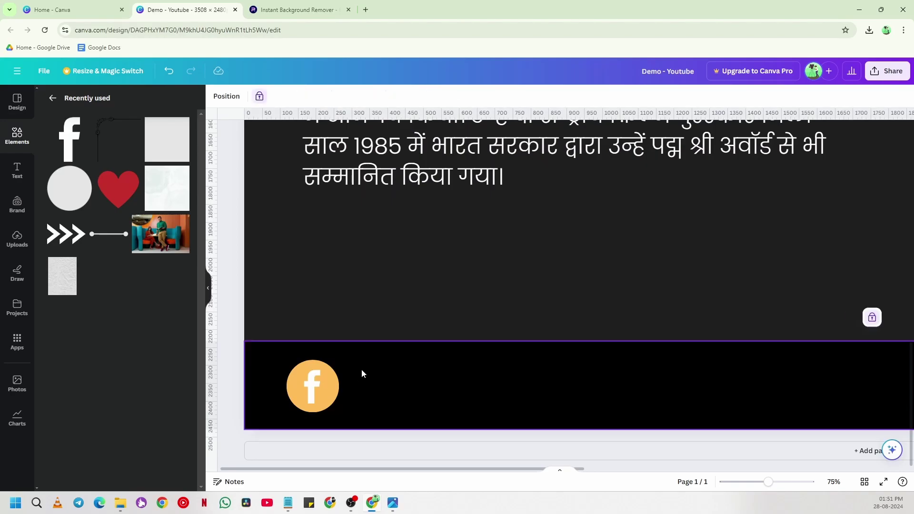
# Group the orange circle and white 'f' into one icon and shift it slightly left
pyautogui.moveTo(384, 369); pyautogui.dragTo(284, 407)
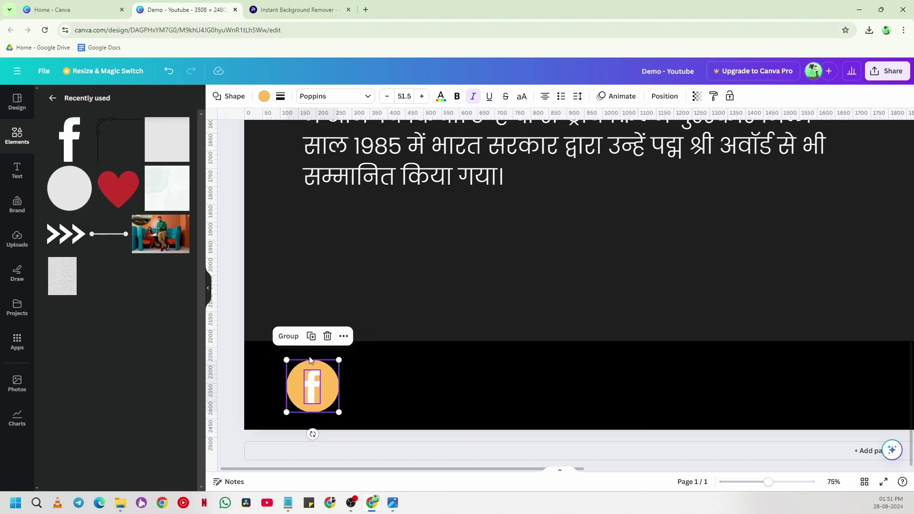
pyautogui.click(291, 336)
pyautogui.moveTo(333, 391); pyautogui.dragTo(312, 393)
pyautogui.click(352, 387)
pyautogui.click(328, 413)
pyautogui.click(342, 384)
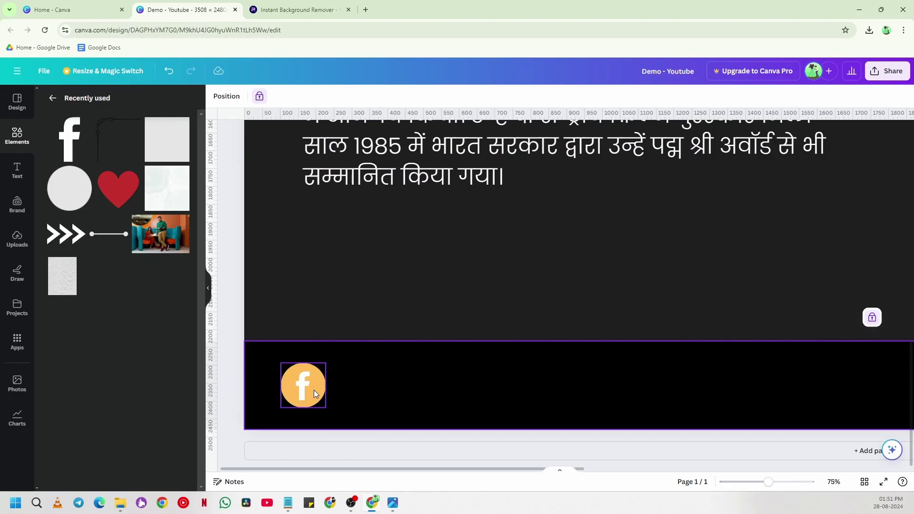
pyautogui.click(24, 175)
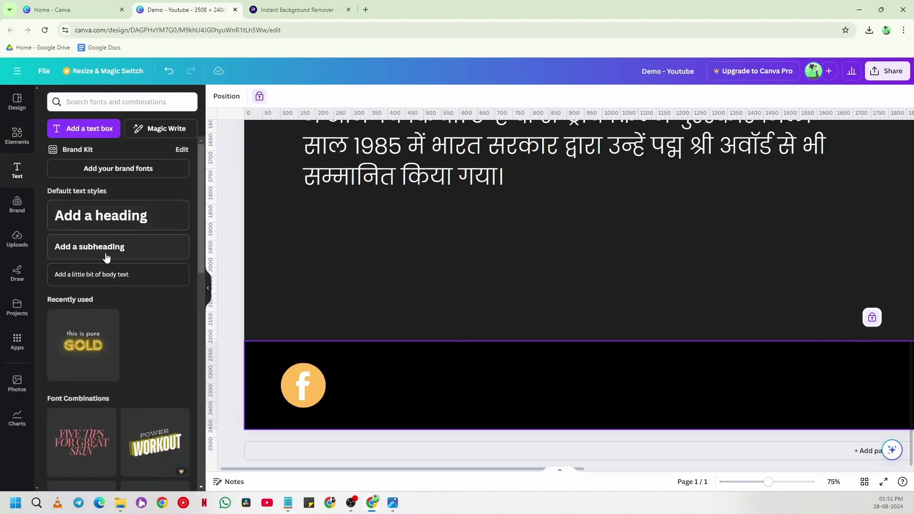
# Add a subheading text box to the page and discard the extra heading
pyautogui.moveTo(115, 249); pyautogui.dragTo(358, 327)
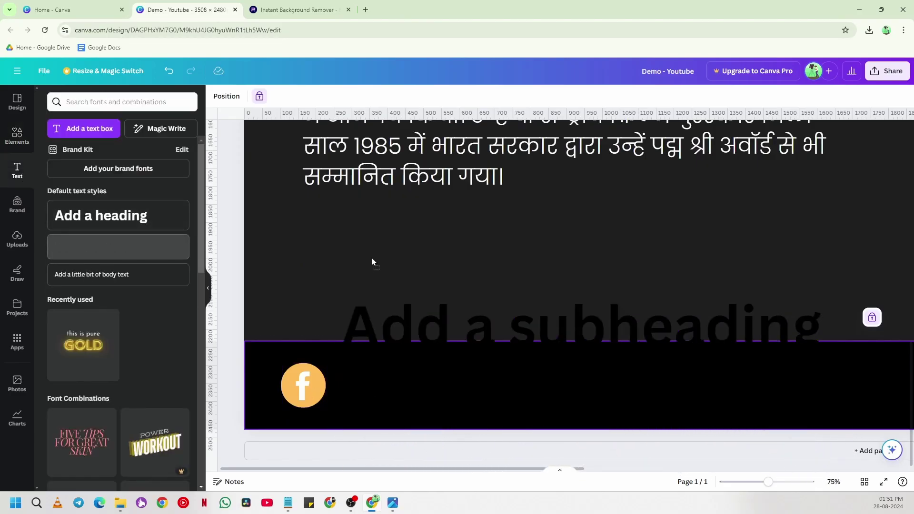
pyautogui.moveTo(877, 292); pyautogui.dragTo(424, 308)
pyautogui.press('Delete')
pyautogui.click(476, 324)
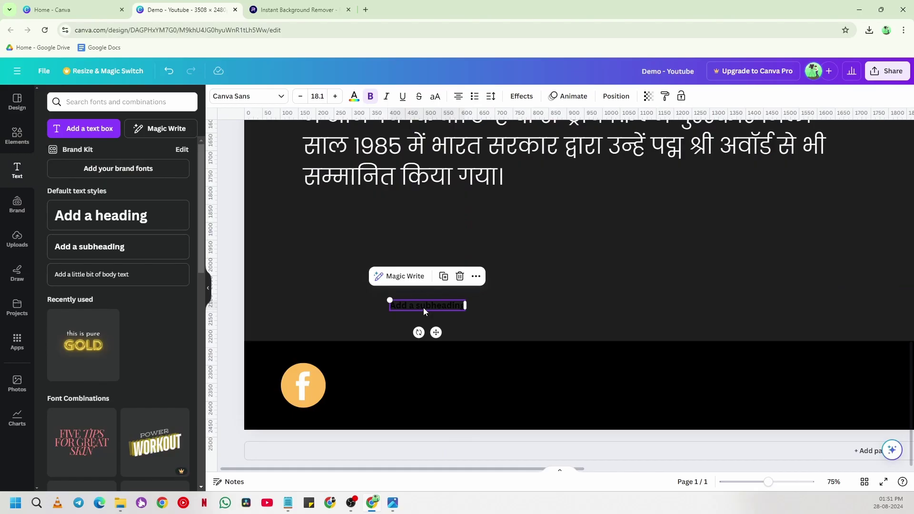
pyautogui.moveTo(157, 220); pyautogui.dragTo(580, 285)
pyautogui.moveTo(741, 309); pyautogui.dragTo(560, 246)
pyautogui.click(753, 203)
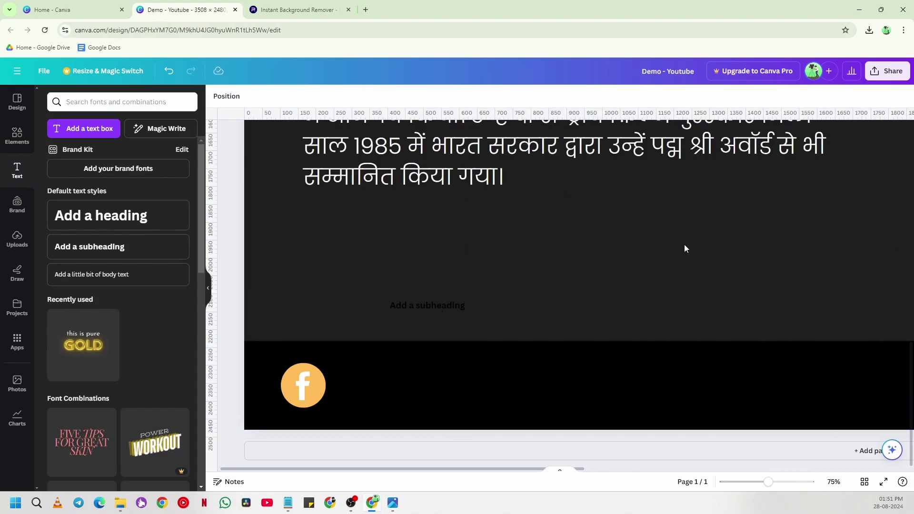
# Replace the subheading text with the account handle, remove bold, and set the font to Poppins
pyautogui.doubleClick(440, 305)
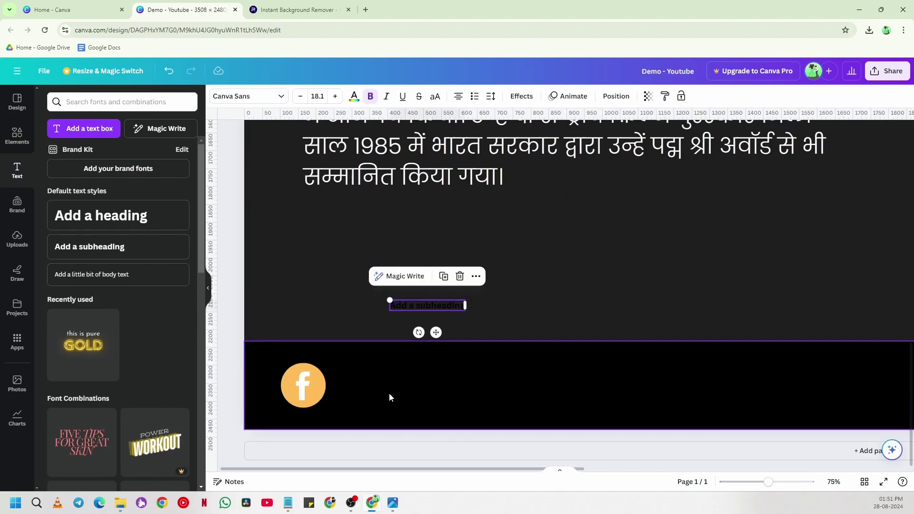
pyautogui.tripleClick(442, 306)
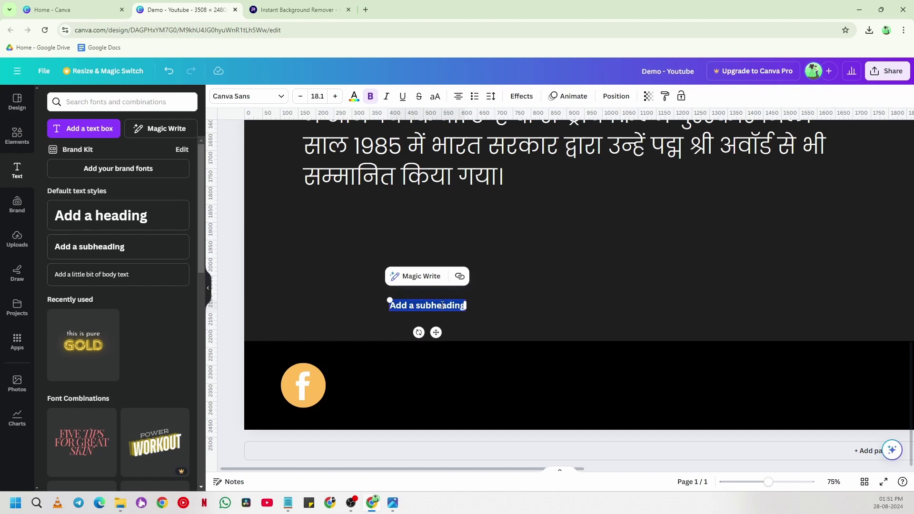
pyautogui.press('BackSpace')
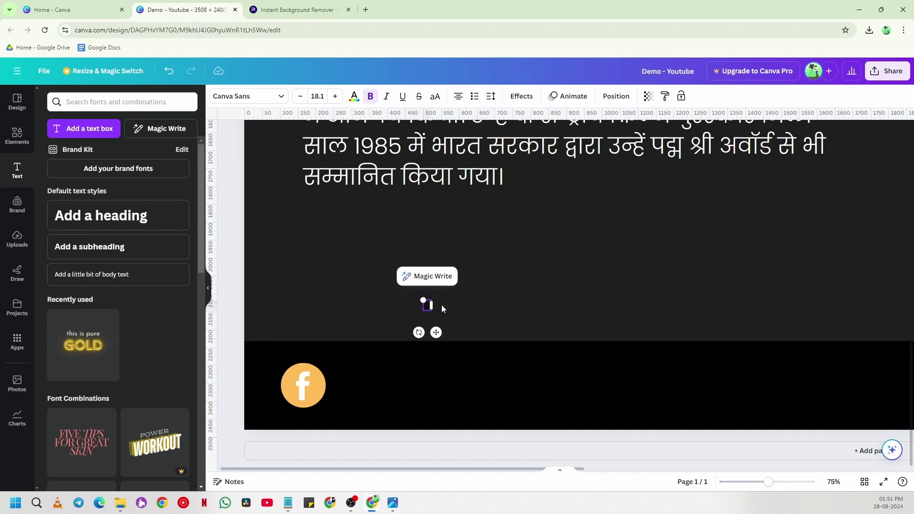
pyautogui.write('@sunnyranaphotos')
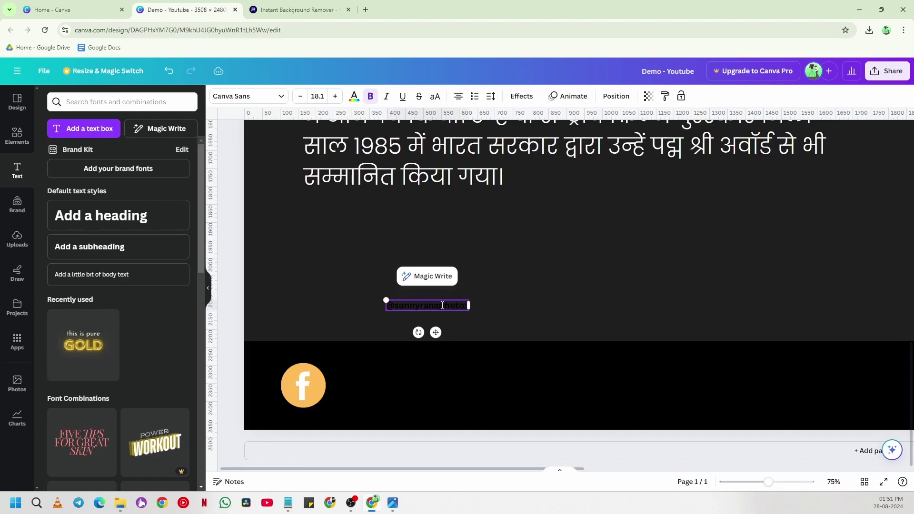
pyautogui.hotkey('ctrl', 'a')
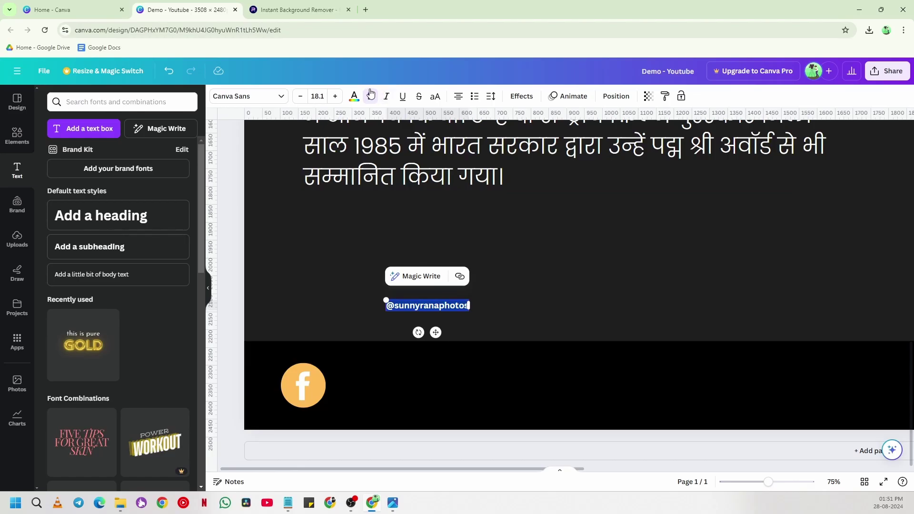
pyautogui.click(354, 96)
pyautogui.click(551, 265)
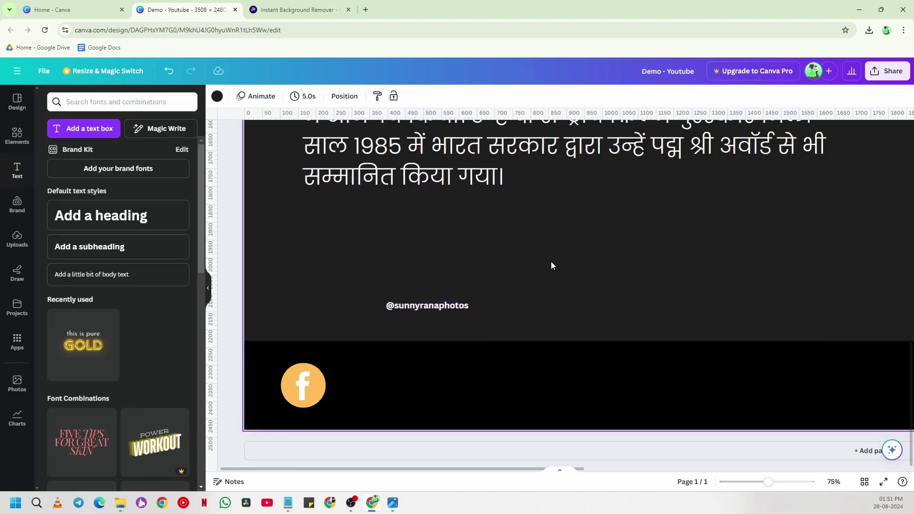
pyautogui.click(436, 308)
pyautogui.click(371, 100)
pyautogui.click(282, 100)
pyautogui.click(72, 209)
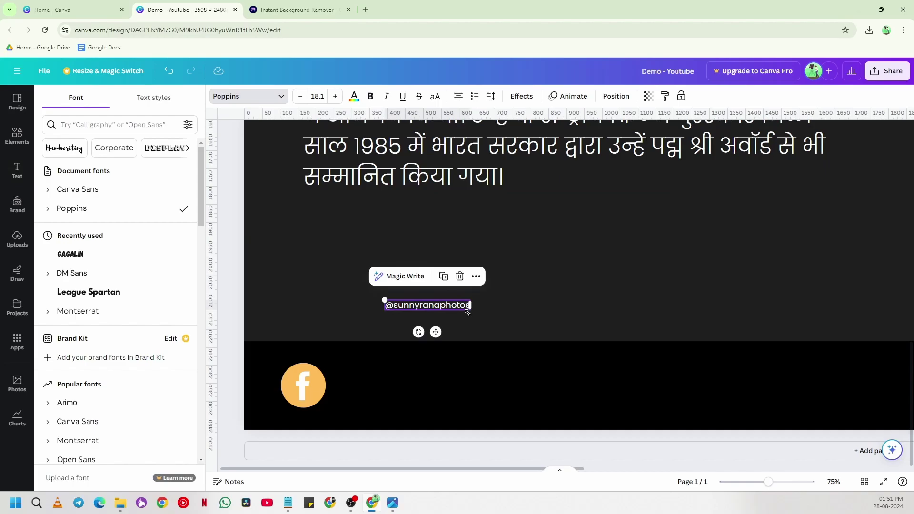
# Enlarge the white handle text and line it up beside the Facebook icon in the footer
pyautogui.moveTo(474, 316); pyautogui.dragTo(515, 310)
pyautogui.click(558, 295)
pyautogui.moveTo(403, 306); pyautogui.dragTo(593, 368)
pyautogui.moveTo(488, 382); pyautogui.dragTo(492, 386)
pyautogui.moveTo(591, 372); pyautogui.dragTo(646, 368)
pyautogui.moveTo(557, 384); pyautogui.dragTo(559, 384)
pyautogui.click(567, 310)
pyautogui.click(619, 383)
pyautogui.moveTo(647, 369); pyautogui.dragTo(676, 360)
pyautogui.click(326, 390)
pyautogui.click(318, 397)
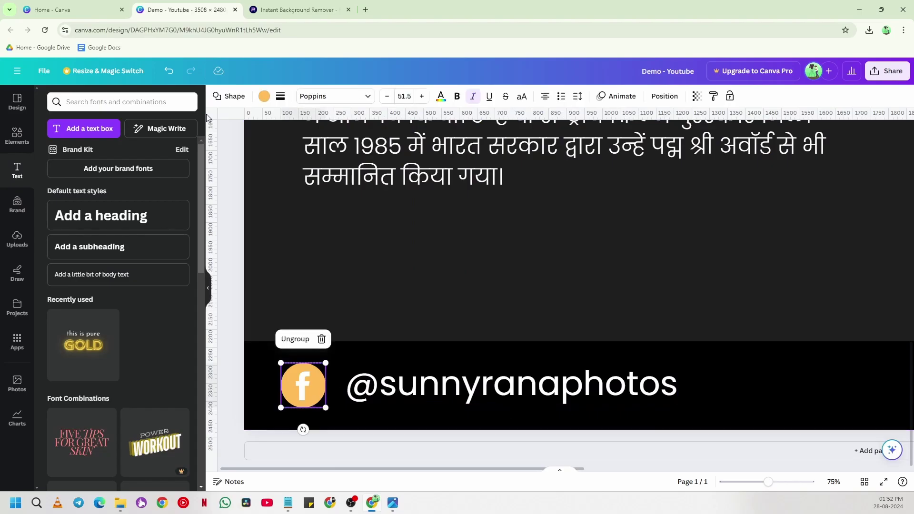
# Recolour the Facebook icon to a white circle with a dark 'f'
pyautogui.click(265, 97)
pyautogui.click(104, 154)
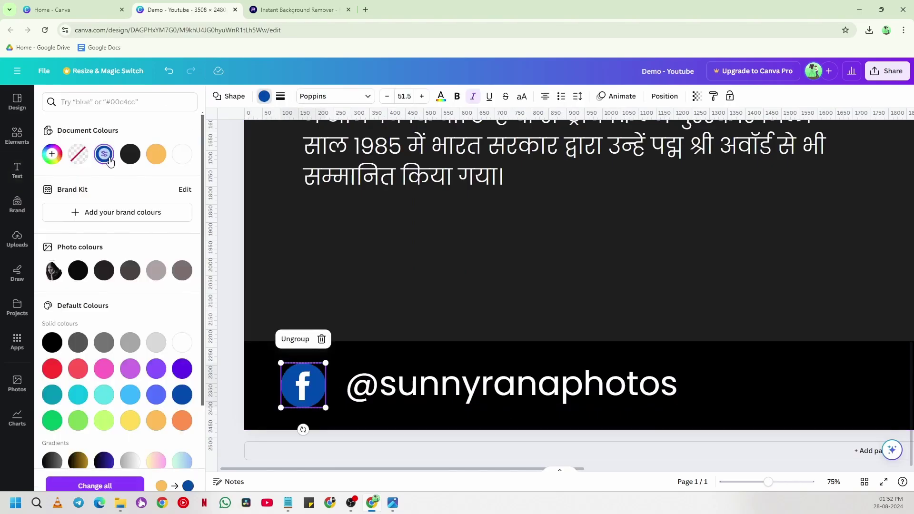
pyautogui.click(181, 157)
pyautogui.click(303, 393)
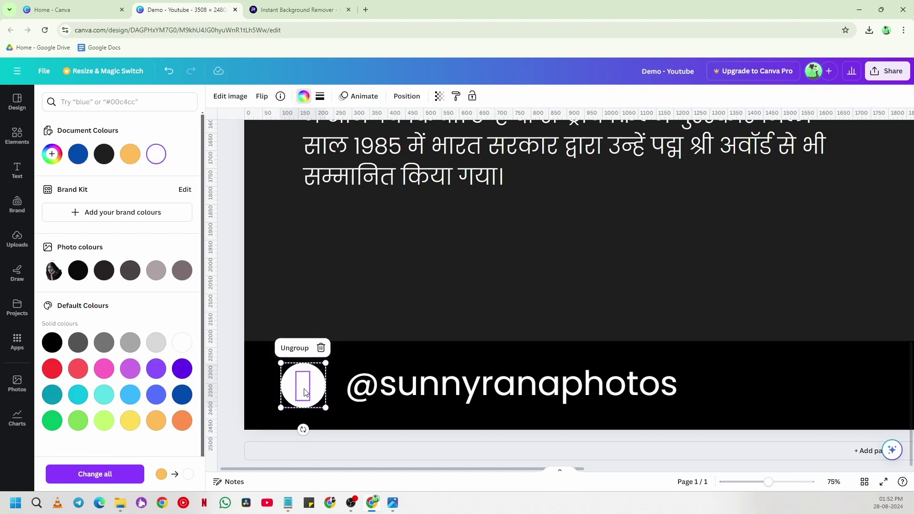
pyautogui.hotkey('ctrl', 'z')
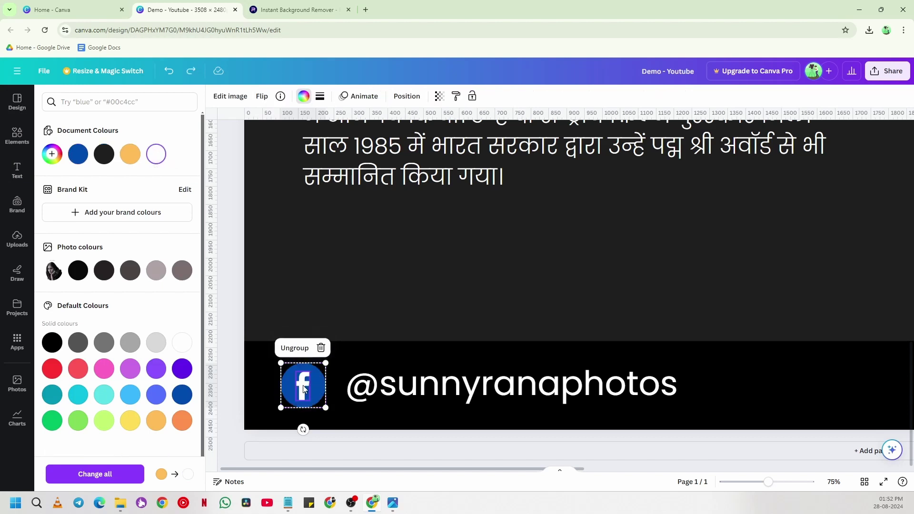
pyautogui.click(251, 355)
pyautogui.click(305, 393)
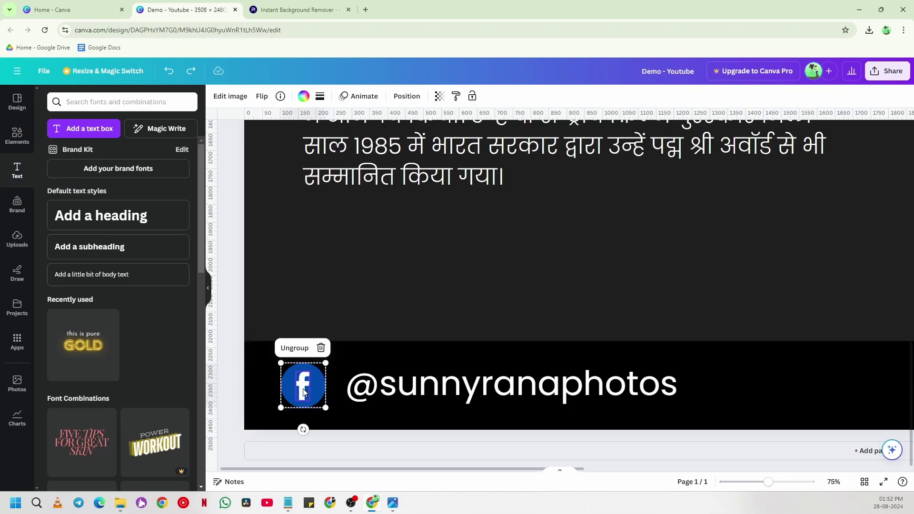
pyautogui.click(304, 97)
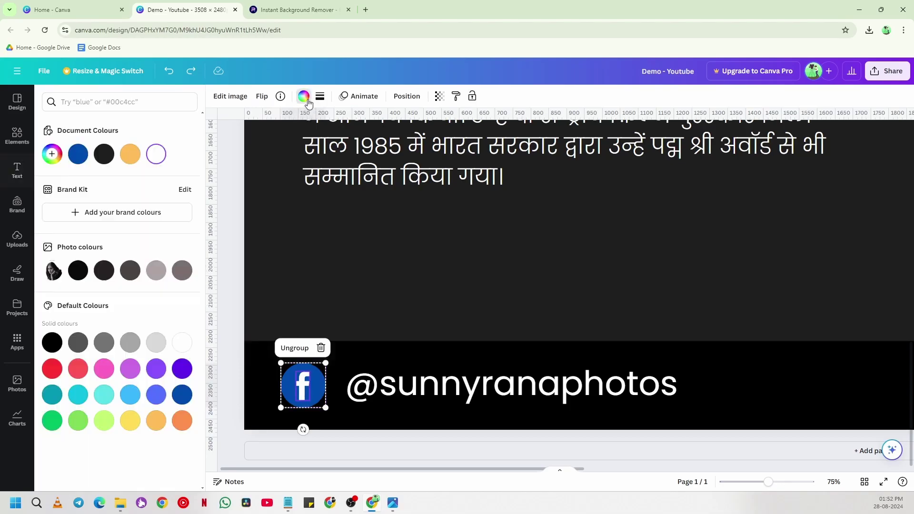
pyautogui.click(103, 156)
pyautogui.click(228, 355)
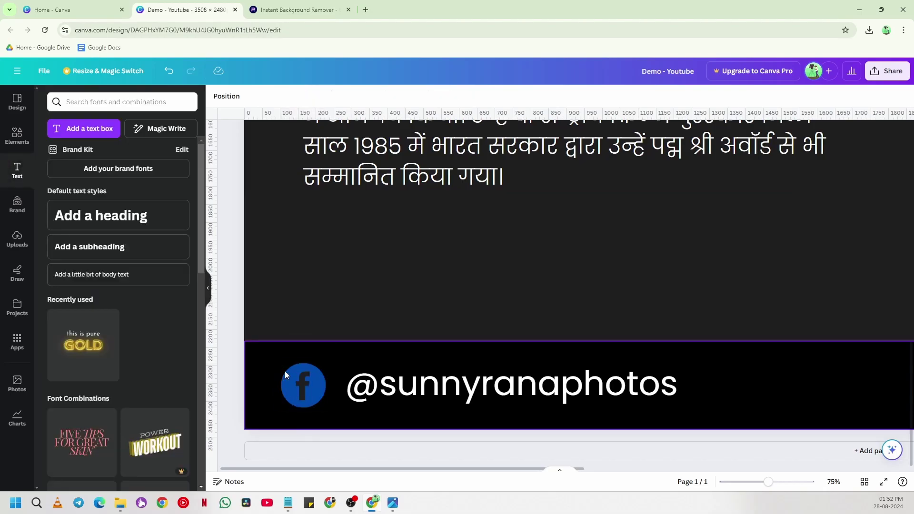
pyautogui.click(318, 392)
pyautogui.click(264, 97)
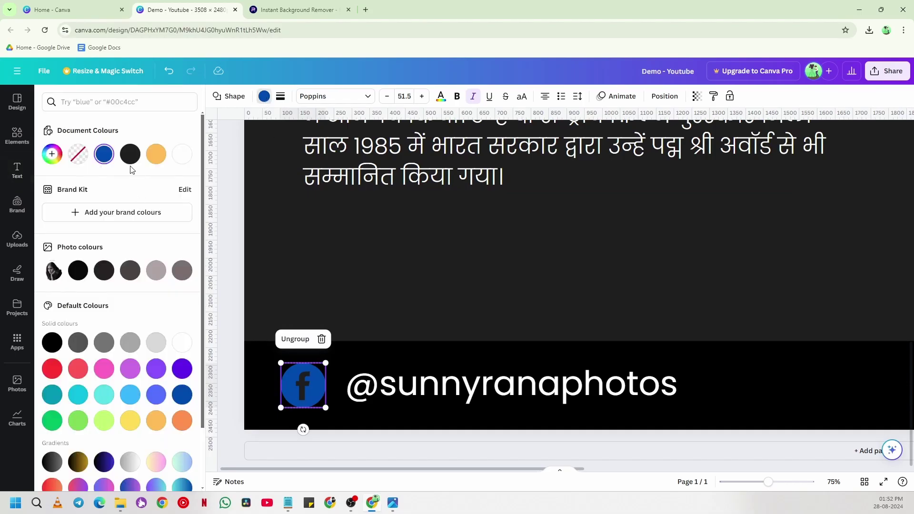
pyautogui.click(183, 155)
pyautogui.click(234, 305)
# Zoom out to check the whole poster and click out of the handle text box
pyautogui.click(446, 388)
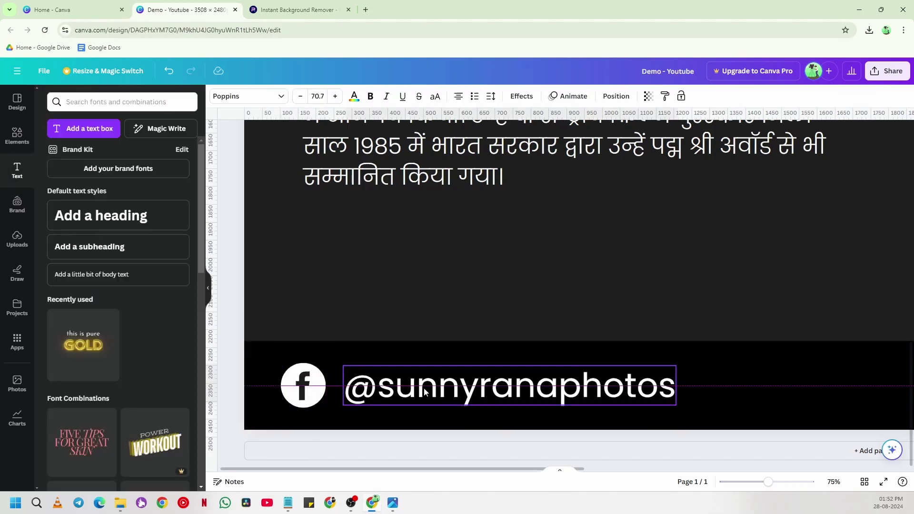
pyautogui.click(438, 344)
pyautogui.moveTo(761, 486); pyautogui.dragTo(742, 483)
pyautogui.click(453, 405)
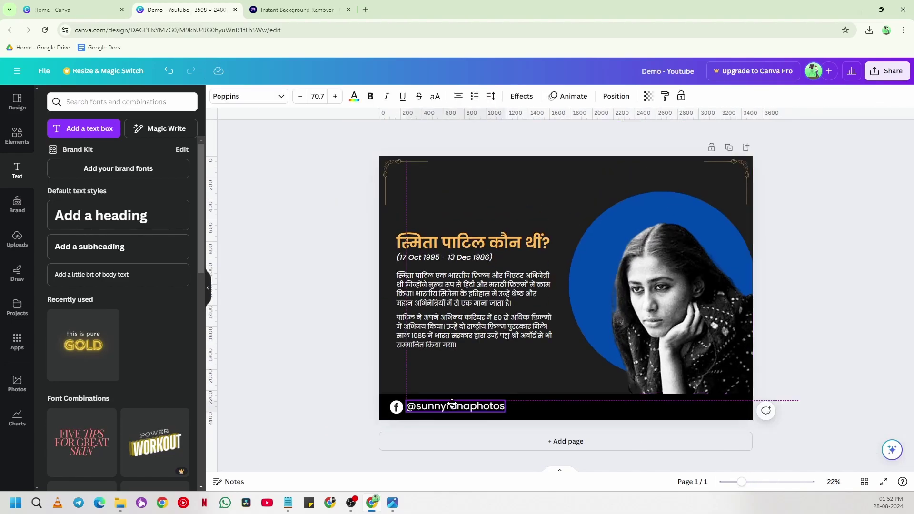
pyautogui.moveTo(748, 485); pyautogui.dragTo(764, 483)
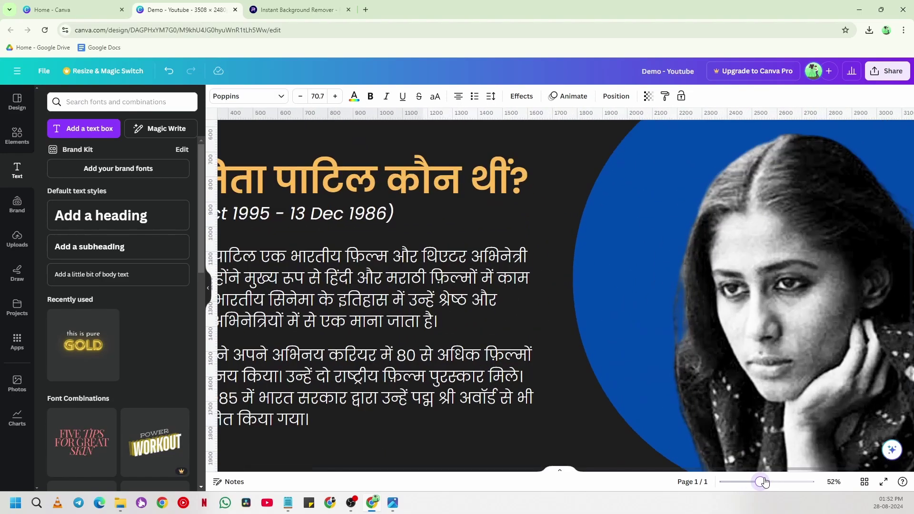
pyautogui.scroll(-5, 517, 393)
pyautogui.hscroll(-4, 404, 376)
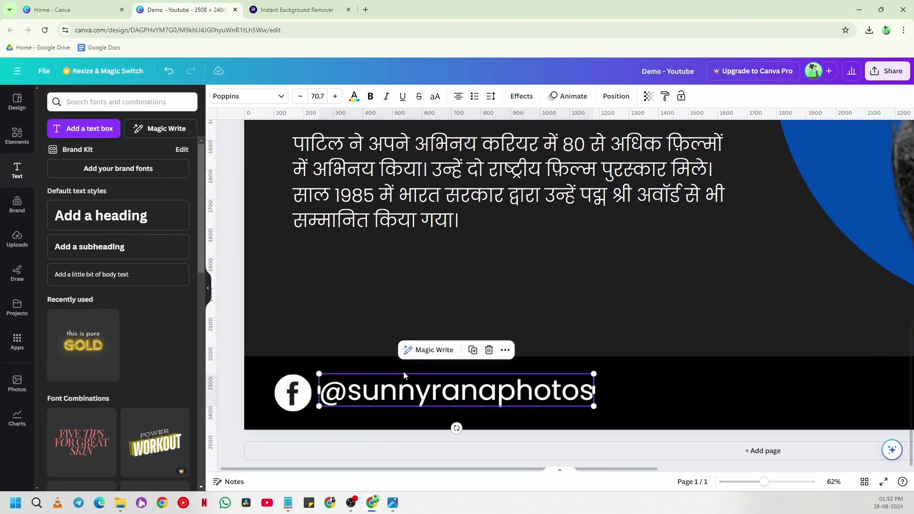
pyautogui.click(413, 391)
pyautogui.click(235, 293)
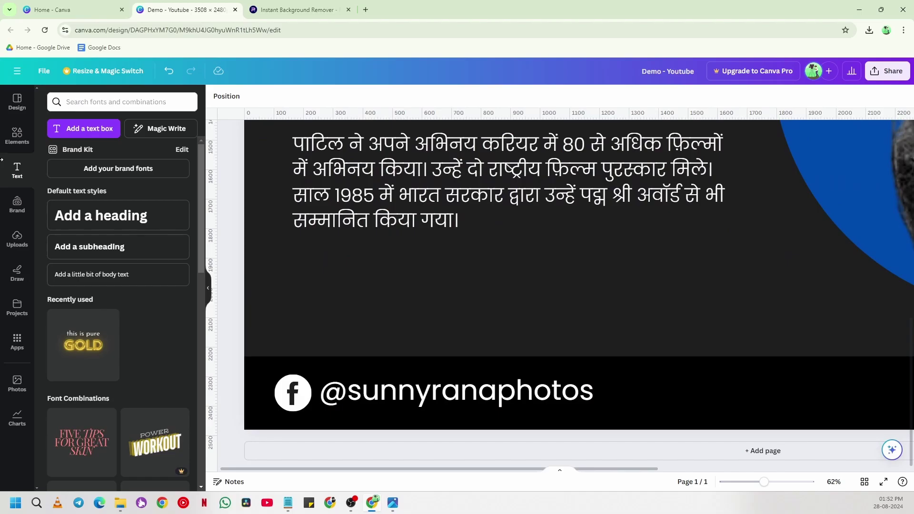
pyautogui.click(18, 143)
pyautogui.click(52, 98)
# Search the Canva elements library for 'instagram logo'
pyautogui.click(107, 102)
pyautogui.write('twitter')
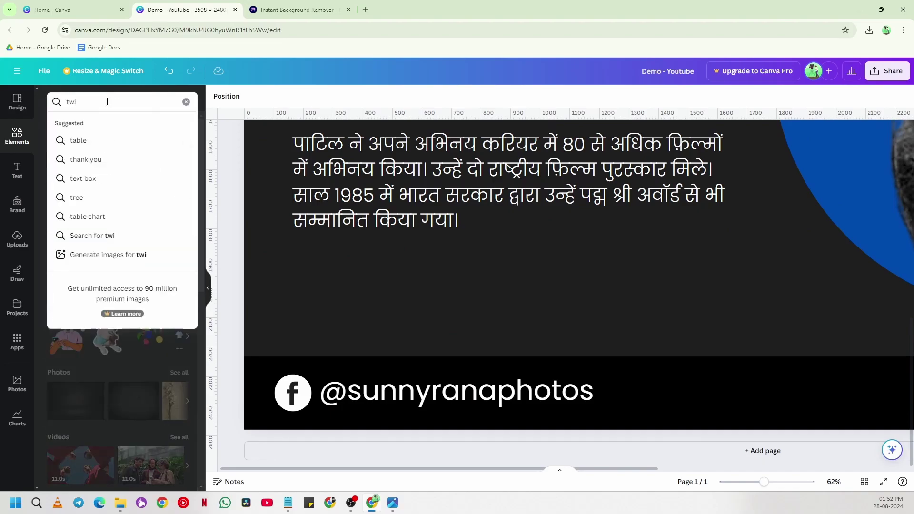
pyautogui.press('BackSpace')
pyautogui.press('BackSpace')
pyautogui.press('BackSpace')
pyautogui.press('BackSpace')
pyautogui.press('BackSpace')
pyautogui.press('BackSpace')
pyautogui.press('BackSpace')
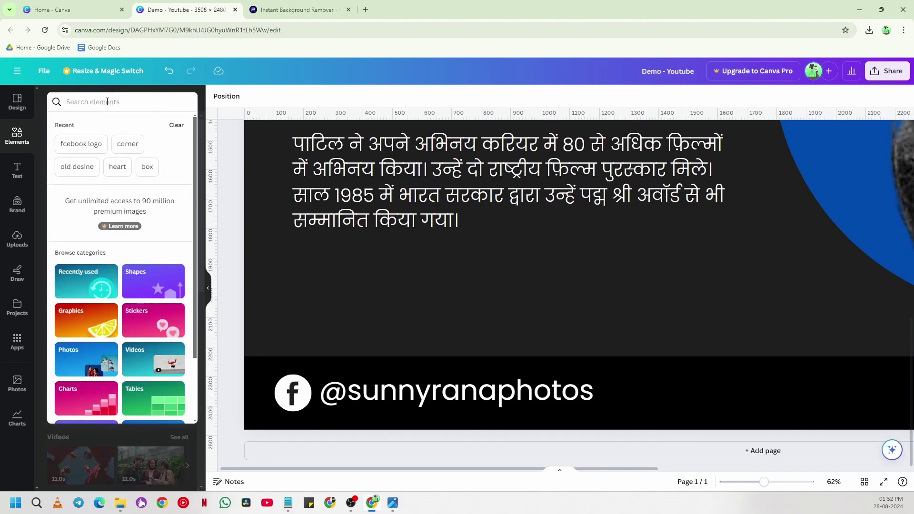
pyautogui.write('instag')
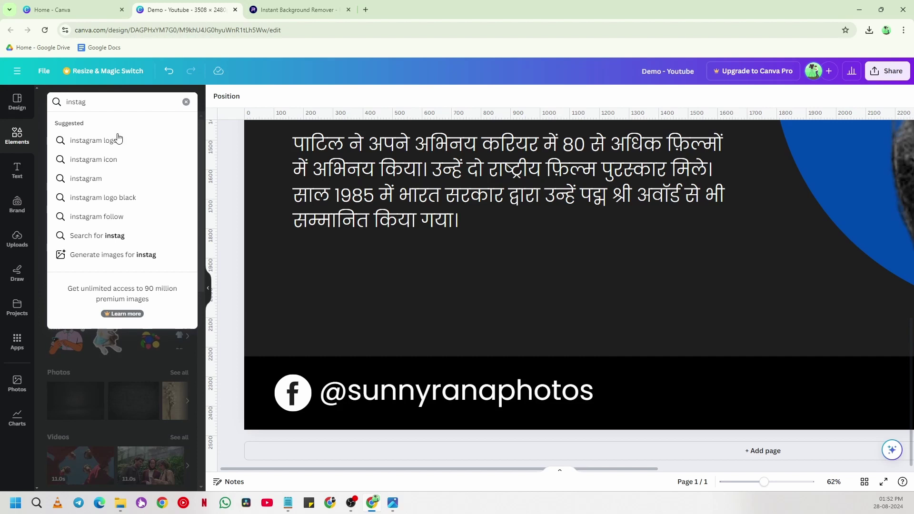
pyautogui.click(115, 138)
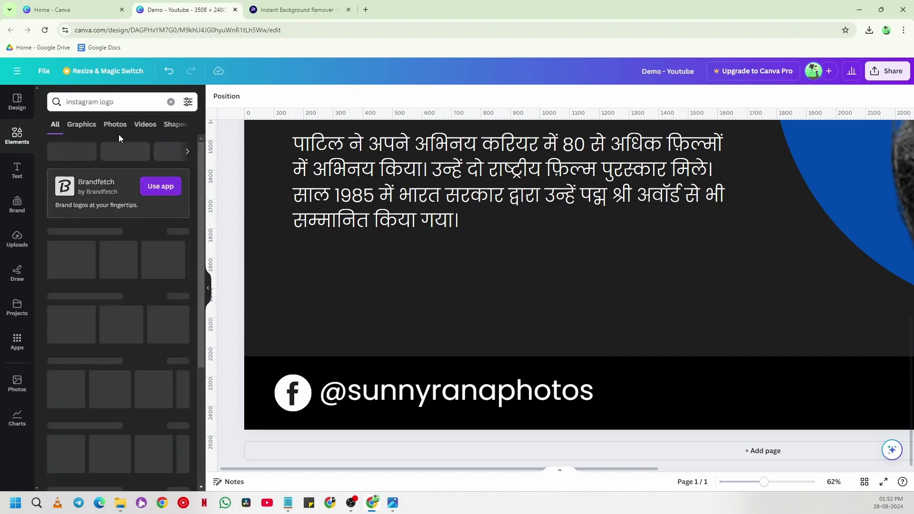
# Filter the results to Graphics and browse through the Instagram logo graphics
pyautogui.click(79, 125)
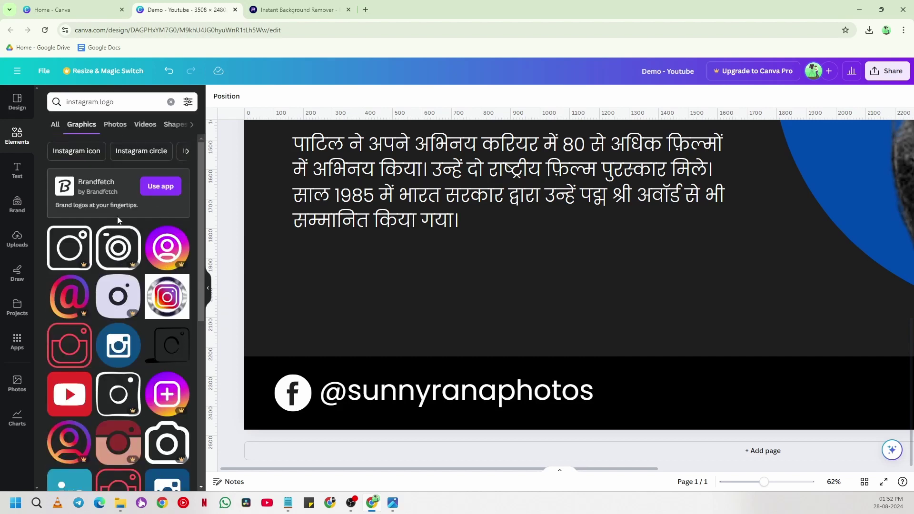
pyautogui.scroll(-1, 122, 262)
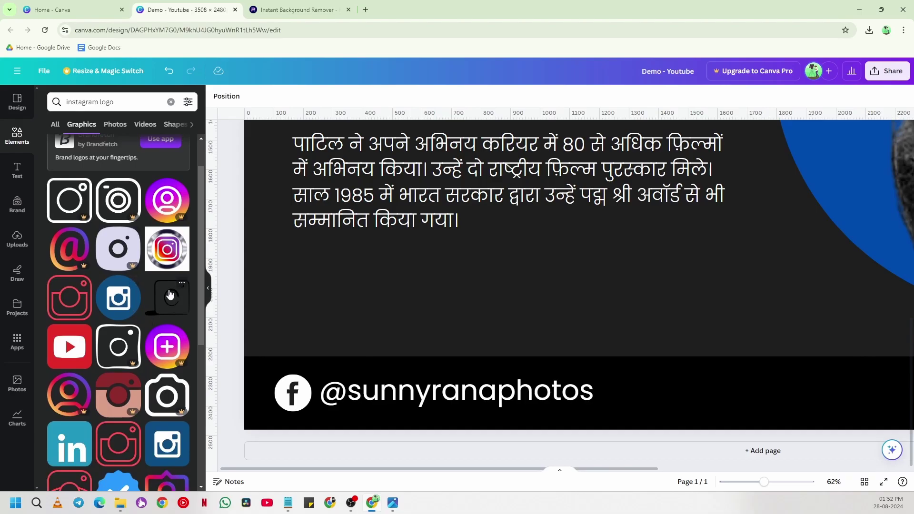
pyautogui.scroll(-2, 121, 265)
pyautogui.scroll(-3, 126, 332)
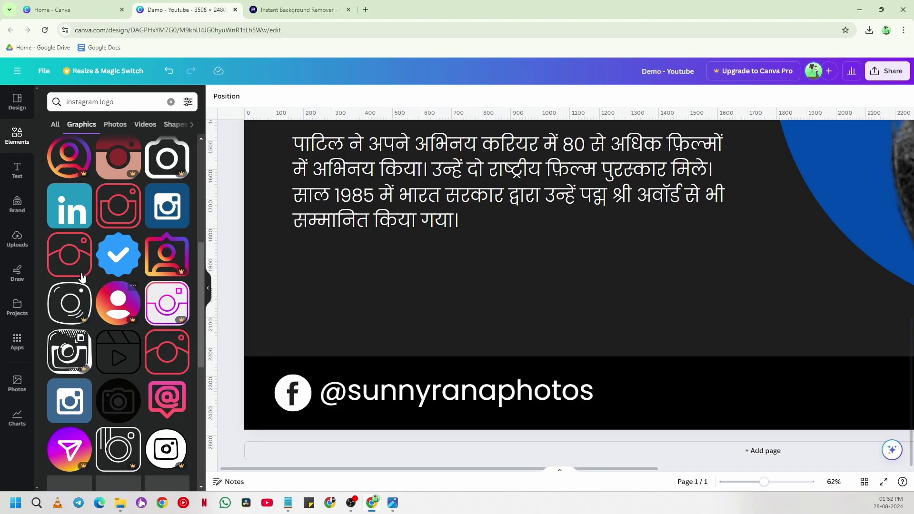
pyautogui.scroll(6, 143, 333)
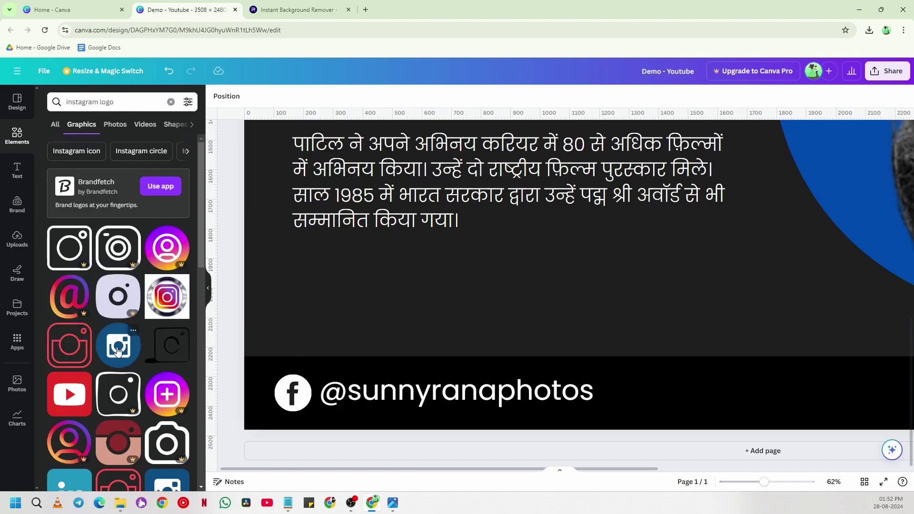
pyautogui.scroll(-10, 119, 322)
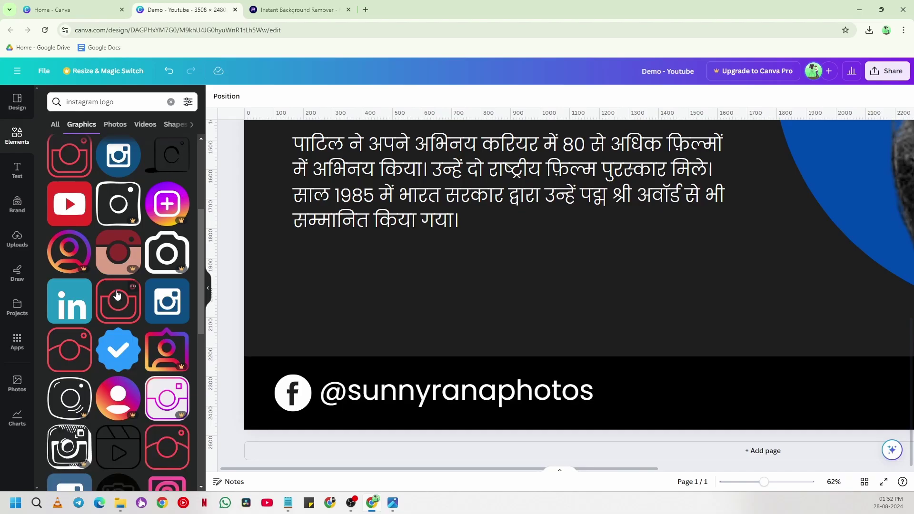
pyautogui.scroll(-3, 127, 312)
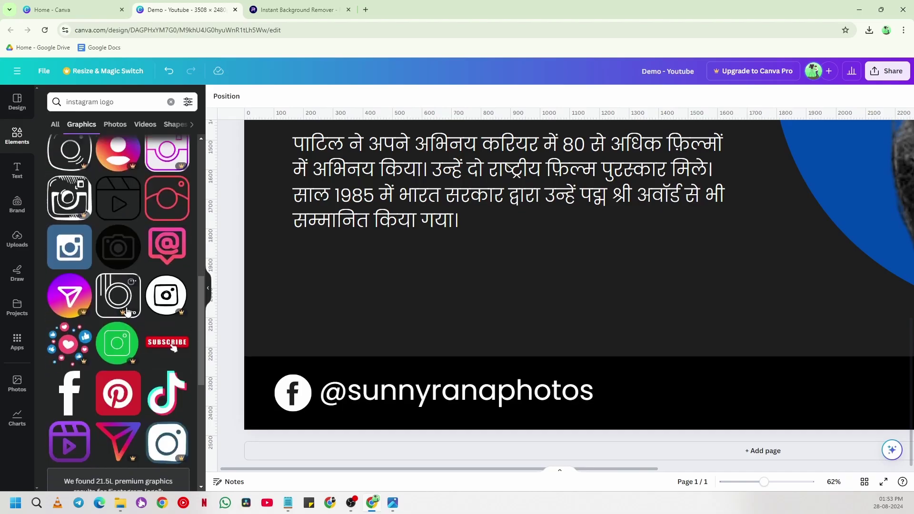
pyautogui.scroll(-4, 111, 314)
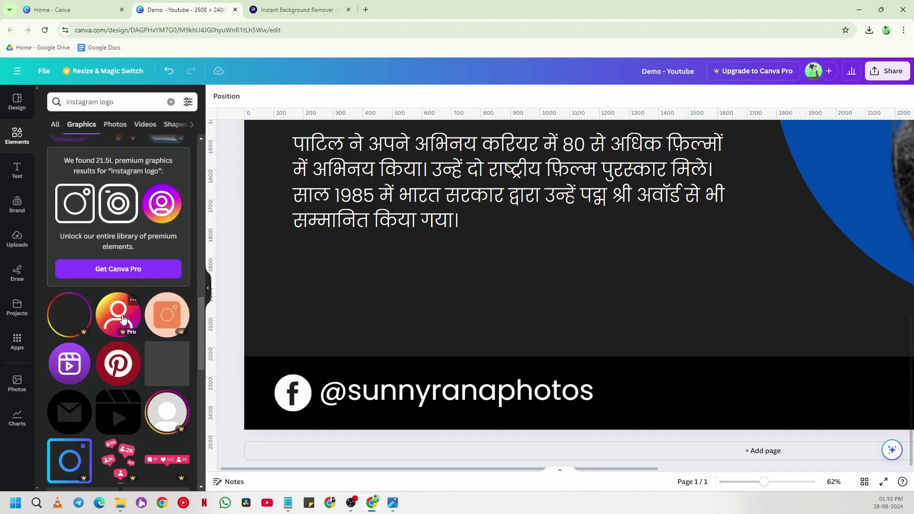
pyautogui.scroll(-5, 109, 286)
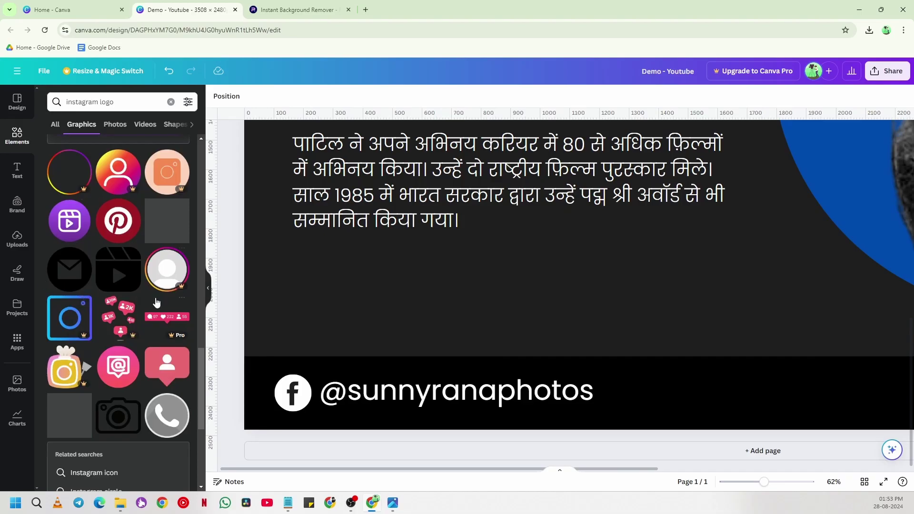
pyautogui.scroll(-5, 156, 303)
# Close the Background Remover tab and start a web search in a new browser tab
pyautogui.click(348, 10)
pyautogui.hotkey('ctrl', 't')
pyautogui.click(264, 30)
# Search Google Images for 'instagram logo'
pyautogui.write('instagram logo')
pyautogui.press('Return')
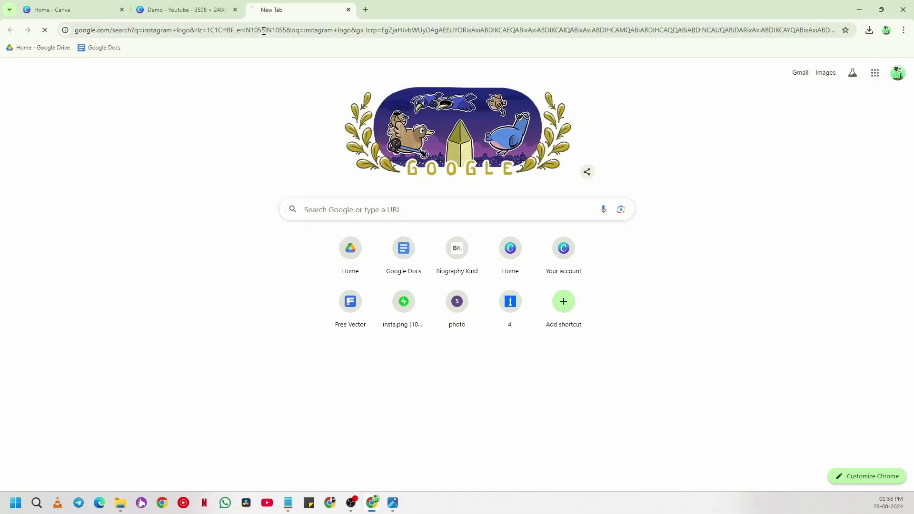
pyautogui.click(138, 111)
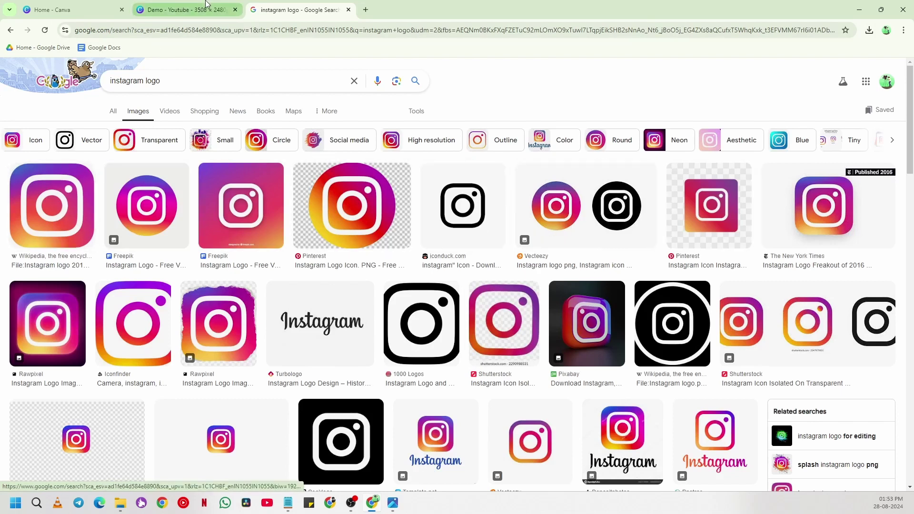
pyautogui.click(184, 9)
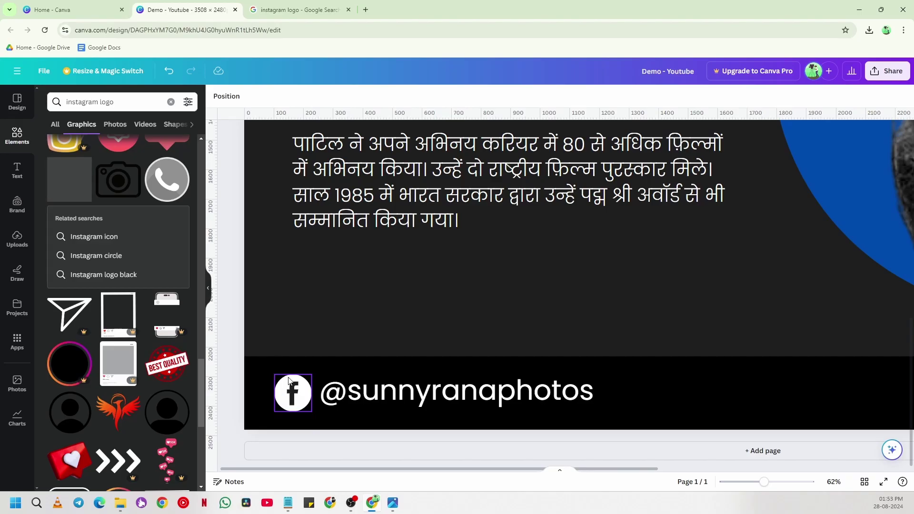
pyautogui.click(299, 10)
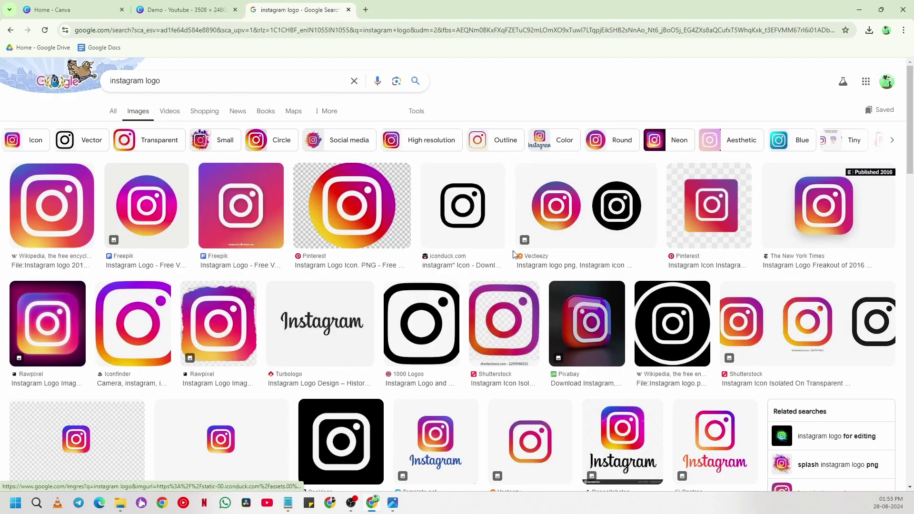
# Open the Wikipedia Instagram logo result's full image in a new tab
pyautogui.click(52, 209)
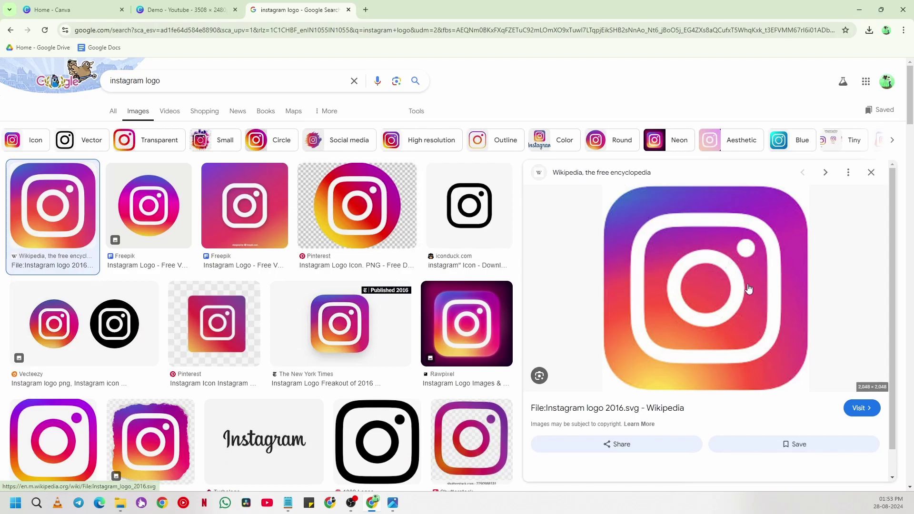
pyautogui.rightClick(680, 270)
pyautogui.click(726, 184)
pyautogui.click(409, 11)
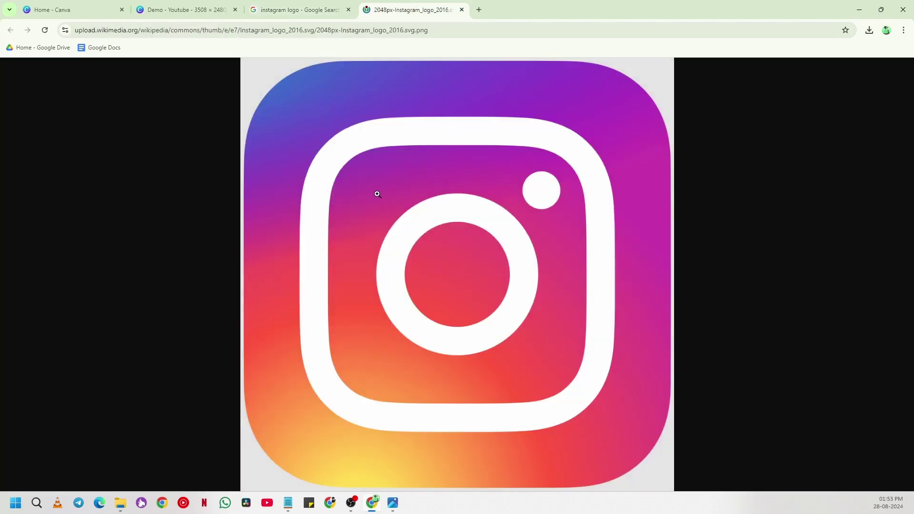
# View the 2016 Wikimedia Instagram logo at full size, then return to the Canva design
pyautogui.rightClick(384, 187)
pyautogui.click(435, 127)
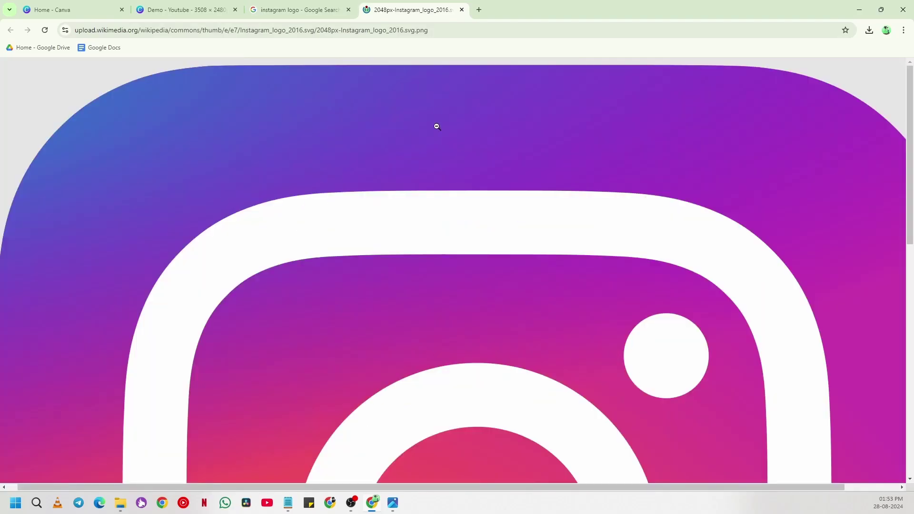
pyautogui.click(417, 189)
pyautogui.rightClick(403, 184)
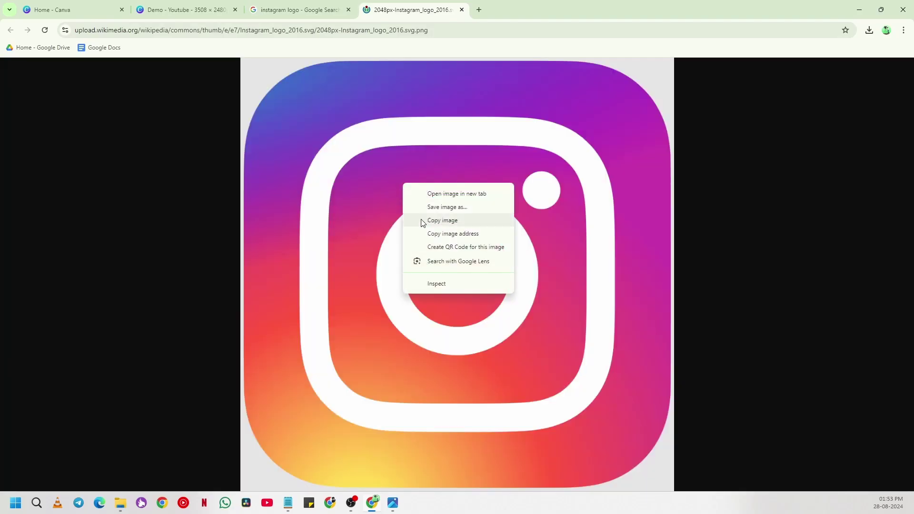
pyautogui.click(348, 205)
pyautogui.click(300, 242)
pyautogui.click(186, 9)
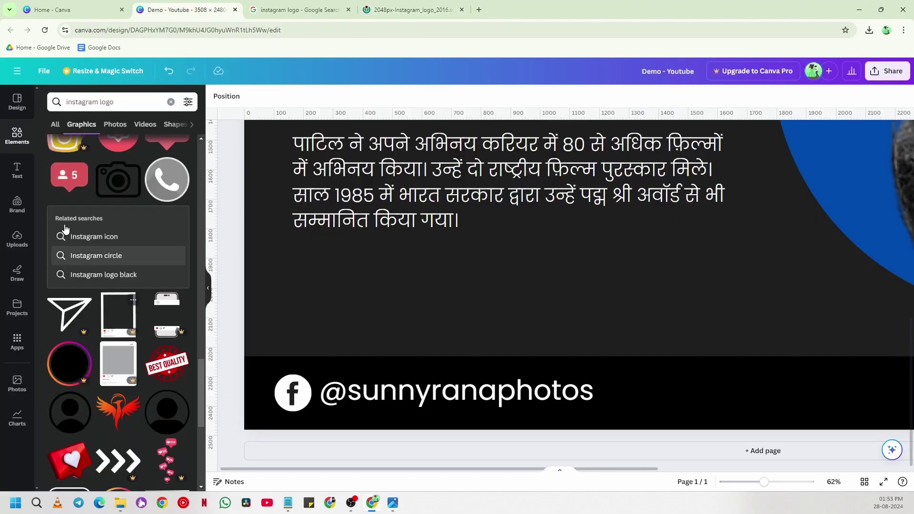
# Upload the Wikimedia Instagram logo into Canva's Uploads by dragging it from its tab
pyautogui.click(17, 237)
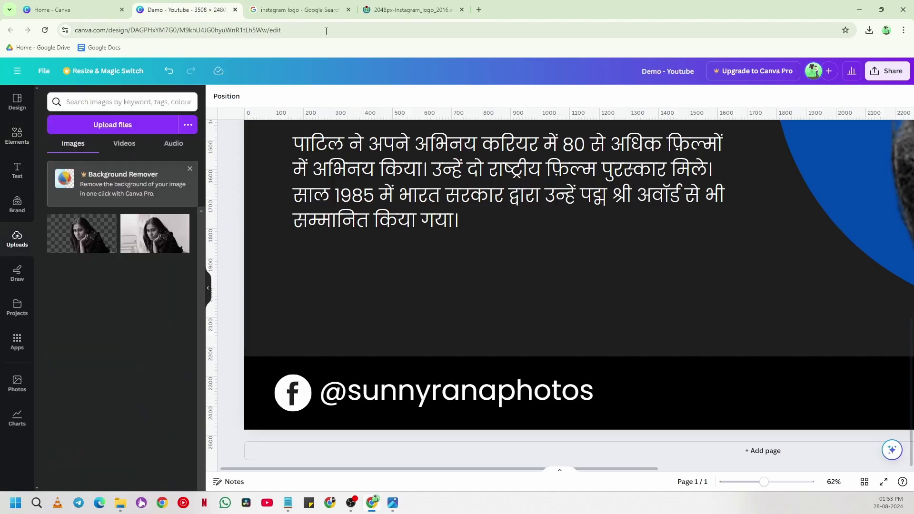
pyautogui.click(397, 5)
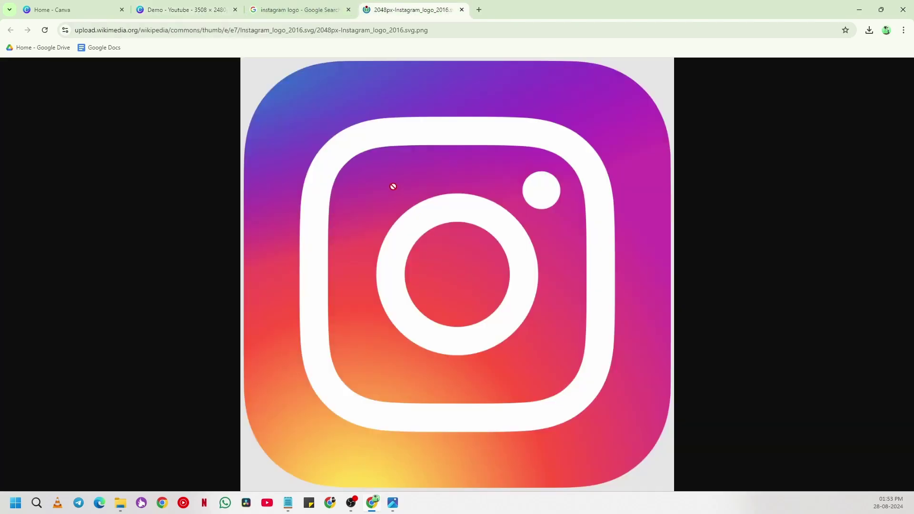
pyautogui.moveTo(267, 83); pyautogui.dragTo(98, 282)
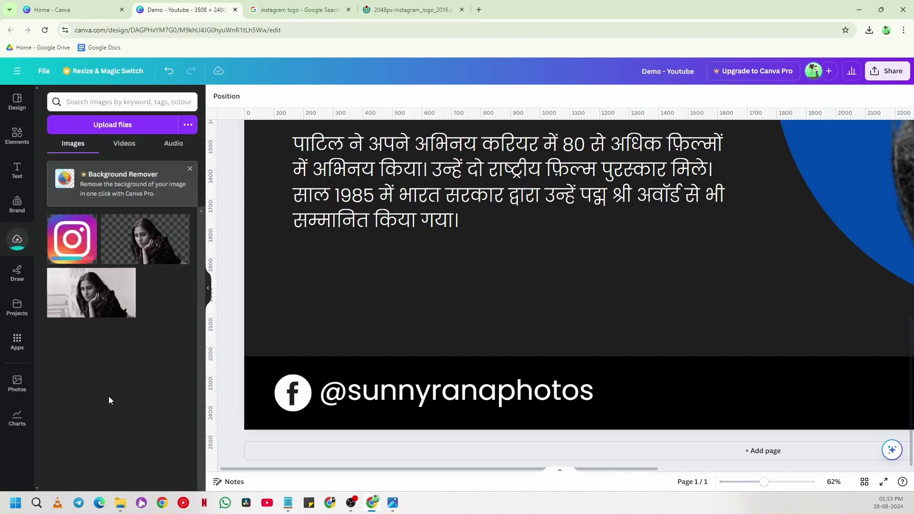
pyautogui.click(464, 11)
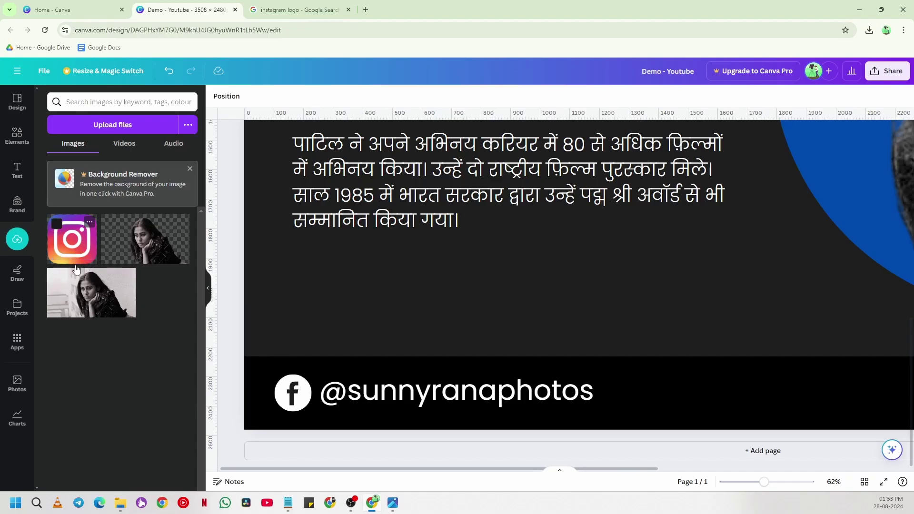
# Add the uploaded Instagram logo to the poster, move it lower and shrink it
pyautogui.click(90, 262)
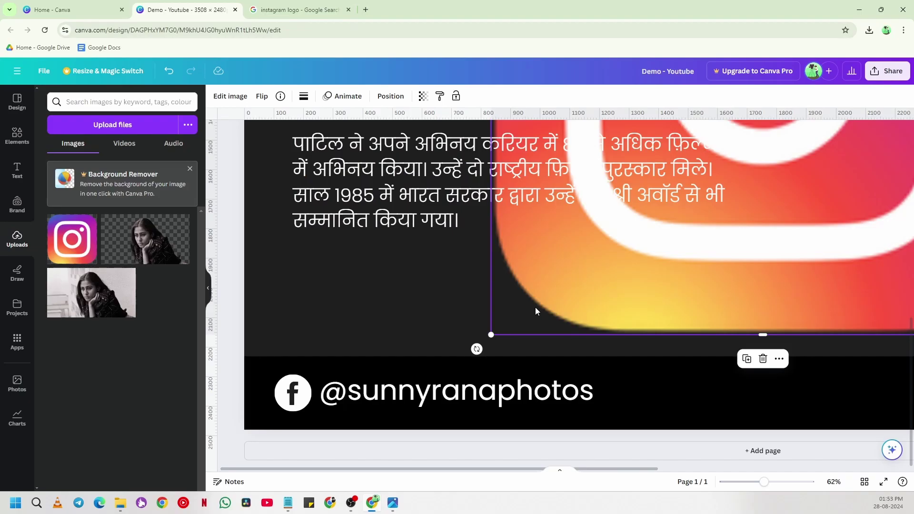
pyautogui.moveTo(573, 296); pyautogui.dragTo(429, 347)
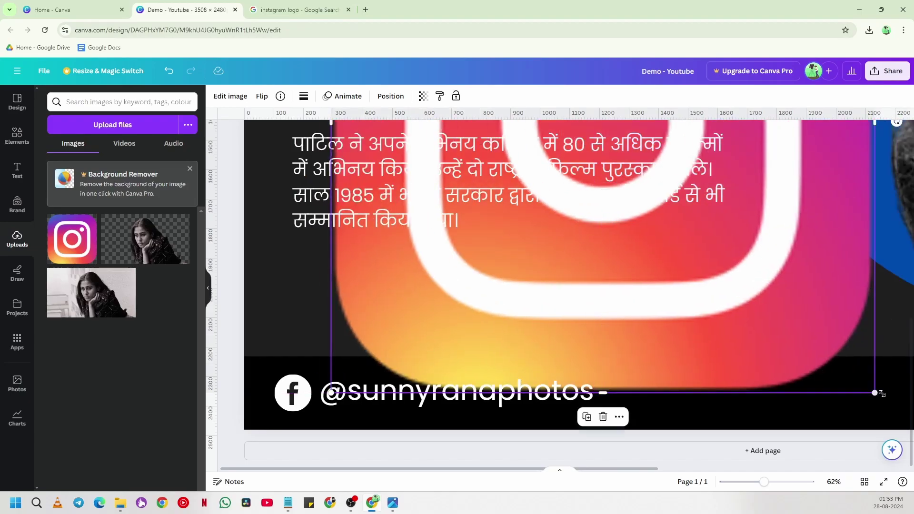
pyautogui.moveTo(882, 393); pyautogui.dragTo(626, 143)
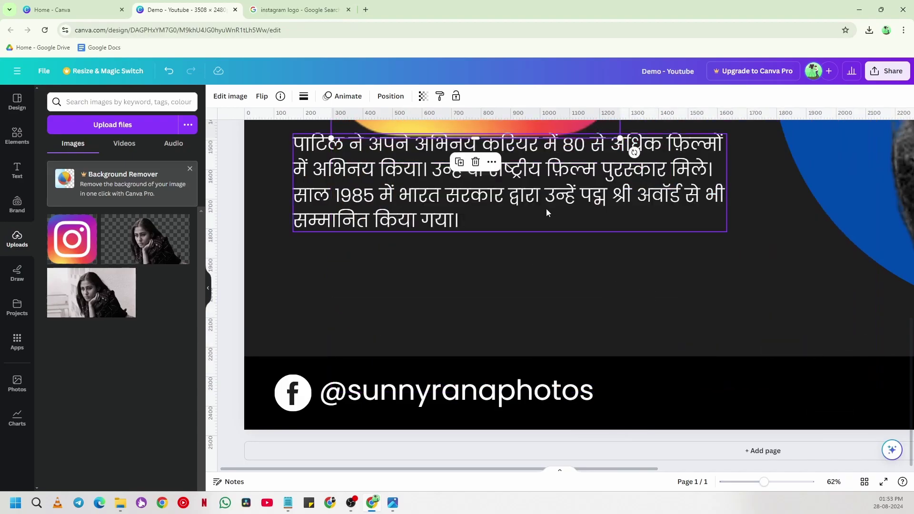
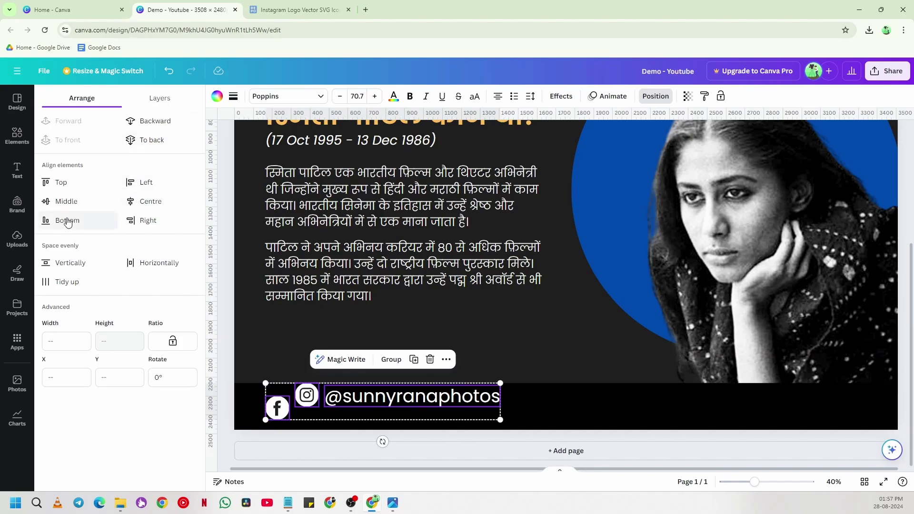
pyautogui.click(66, 205)
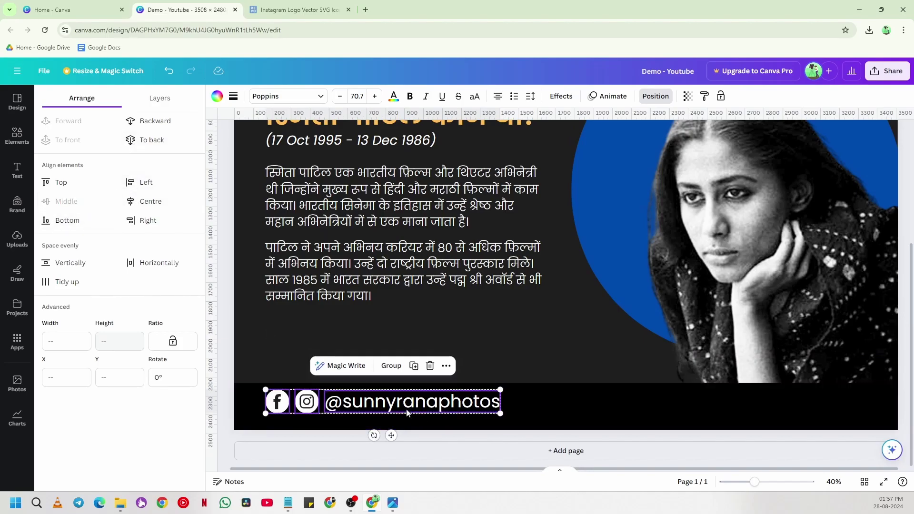
pyautogui.moveTo(399, 409); pyautogui.dragTo(398, 408)
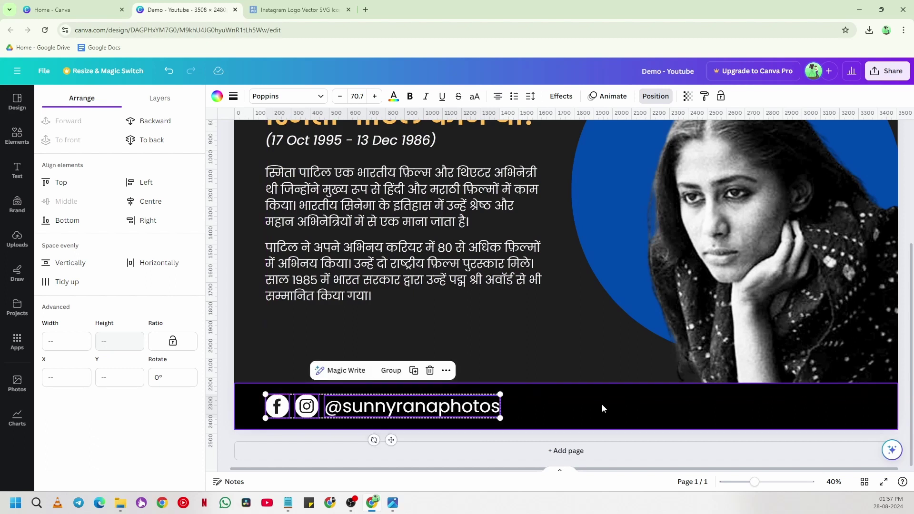
pyautogui.click(629, 404)
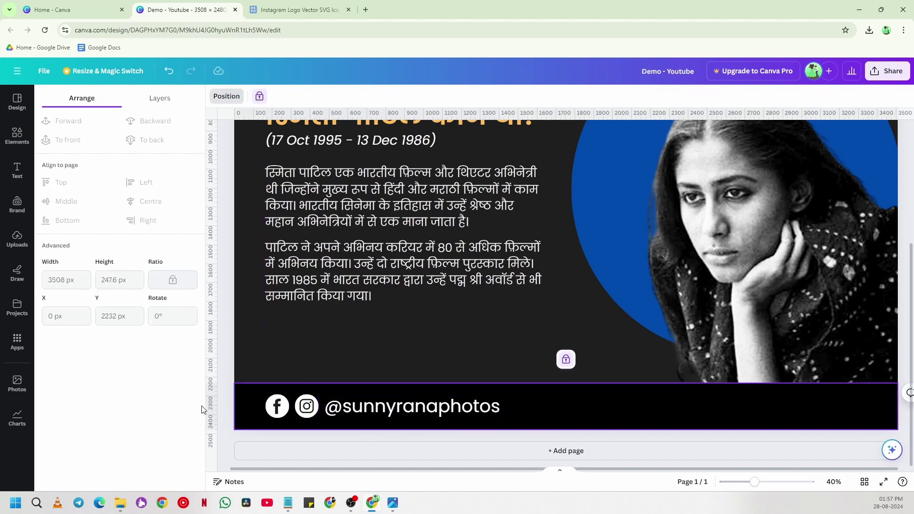
pyautogui.moveTo(753, 483); pyautogui.dragTo(744, 485)
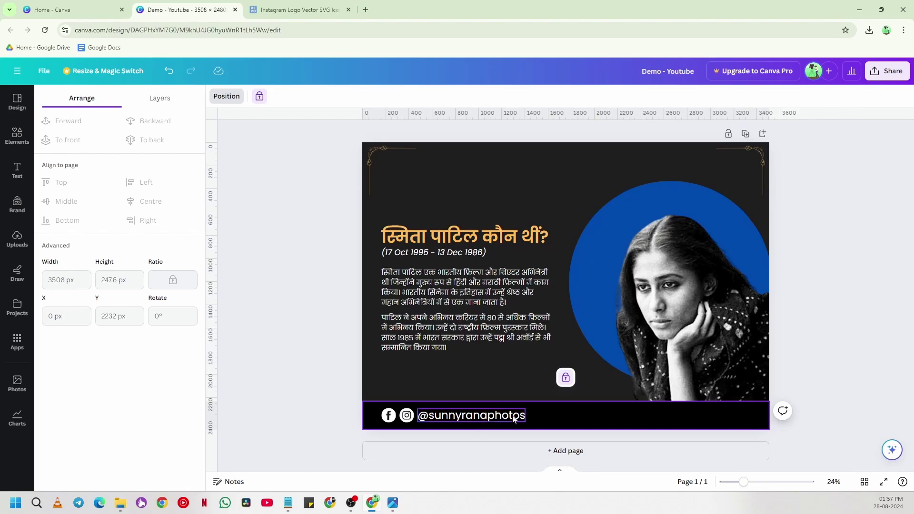
pyautogui.click(468, 419)
pyautogui.moveTo(474, 420); pyautogui.dragTo(686, 418)
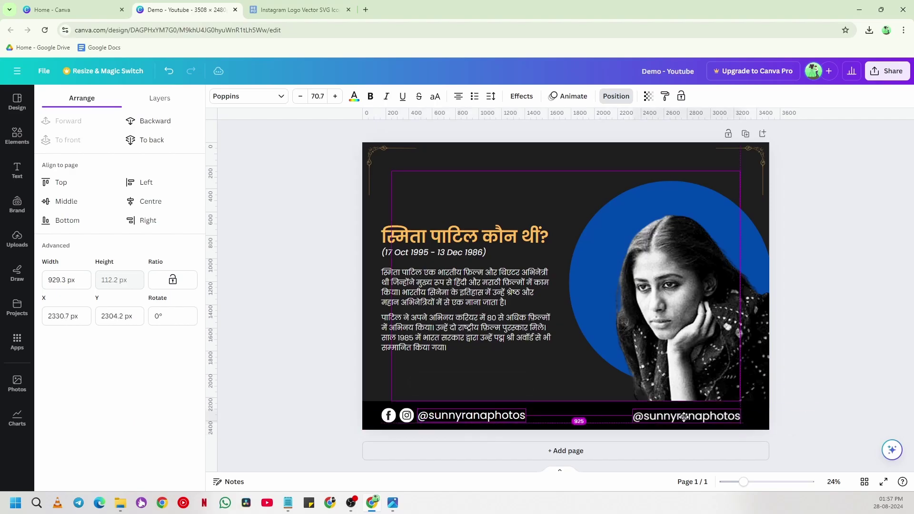
pyautogui.doubleClick(686, 416)
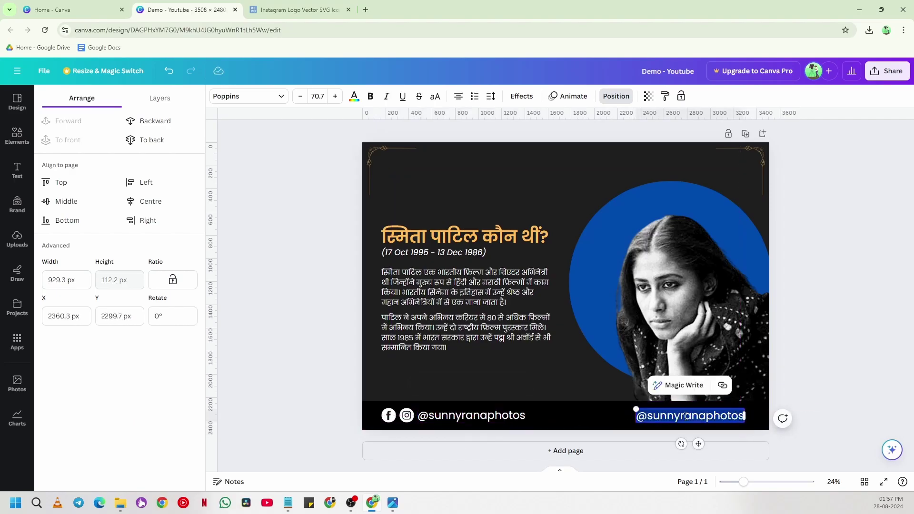
pyautogui.write('www.sun')
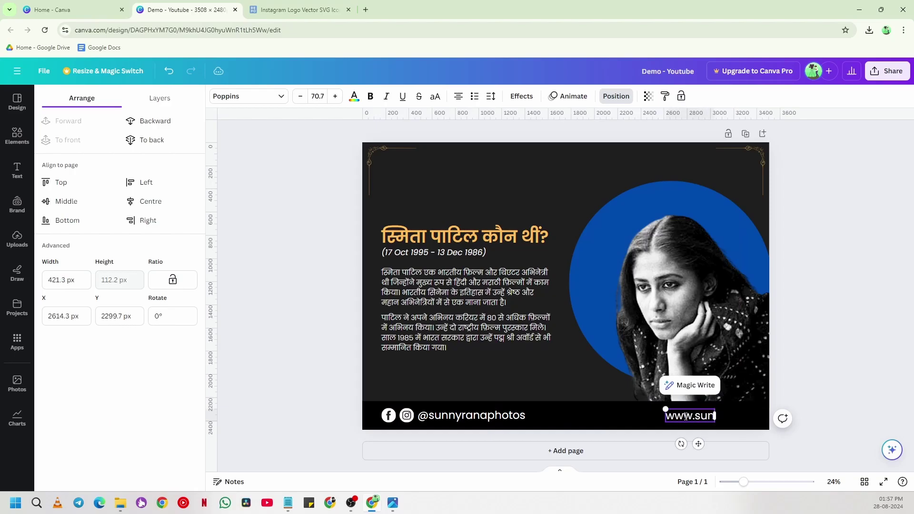
pyautogui.write('nyrana.in')
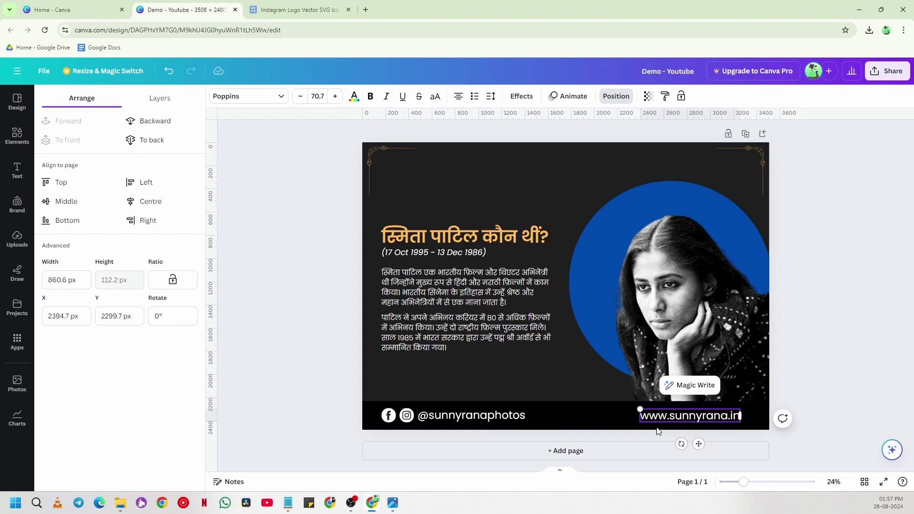
pyautogui.click(609, 416)
pyautogui.moveTo(673, 415); pyautogui.dragTo(688, 410)
pyautogui.click(819, 422)
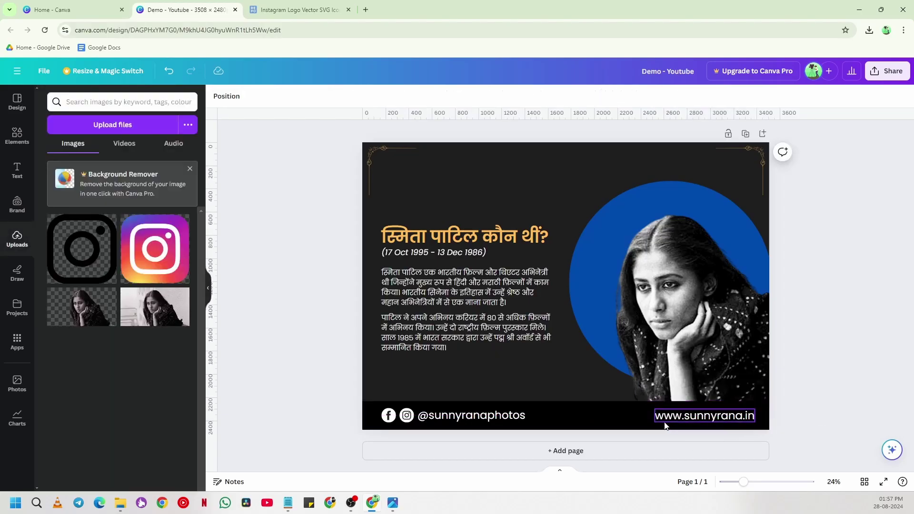
# Search Elements for 'web' and add the black globe graphic to the design
pyautogui.click(17, 137)
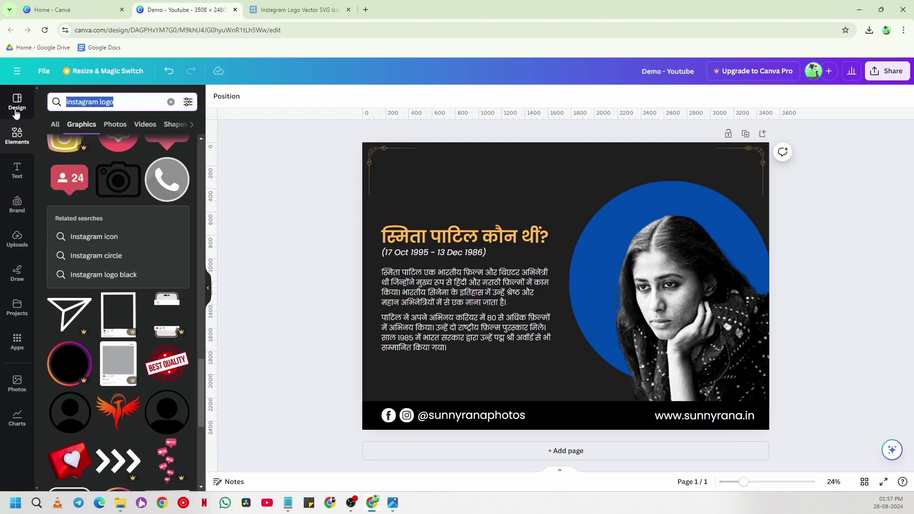
pyautogui.write('web')
pyautogui.press('Return')
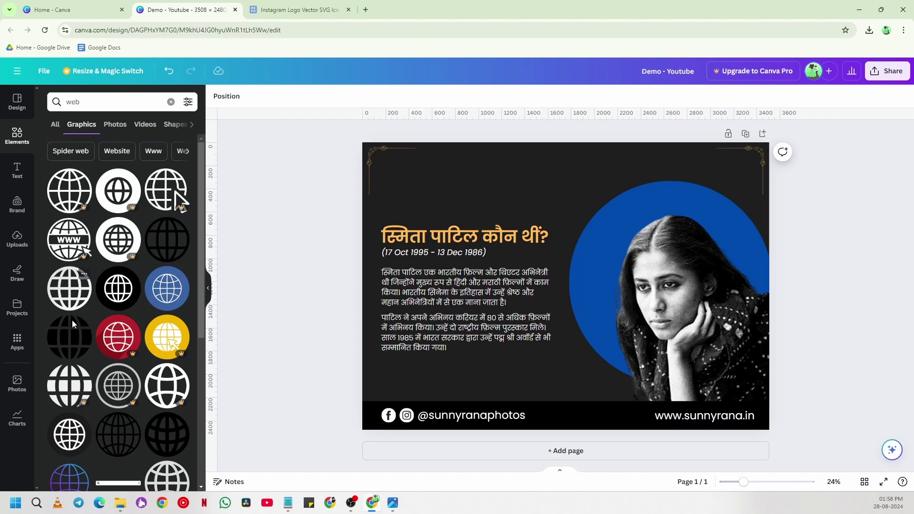
pyautogui.click(70, 335)
pyautogui.moveTo(590, 255); pyautogui.dragTo(634, 343)
pyautogui.click(303, 99)
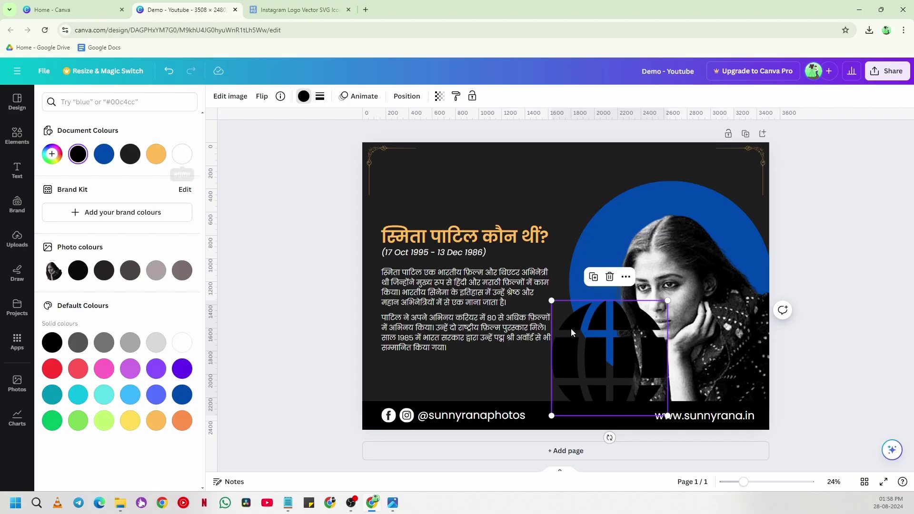
pyautogui.moveTo(745, 485); pyautogui.dragTo(770, 482)
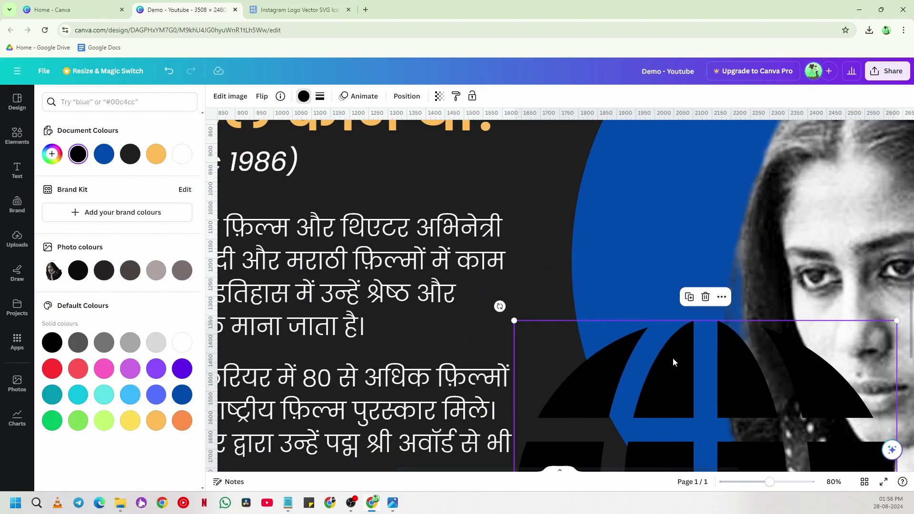
pyautogui.scroll(-5, 613, 307)
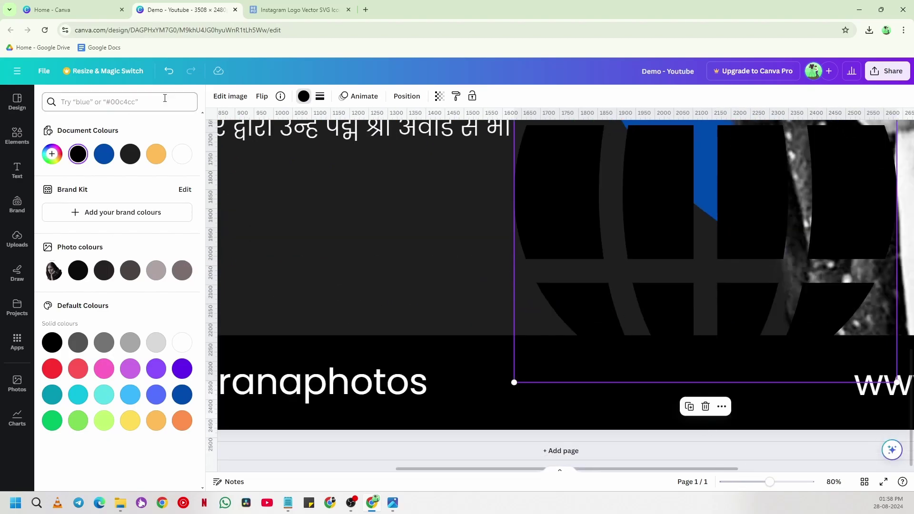
# Shrink the globe graphic and move it down toward the footer
pyautogui.click(16, 136)
pyautogui.click(17, 136)
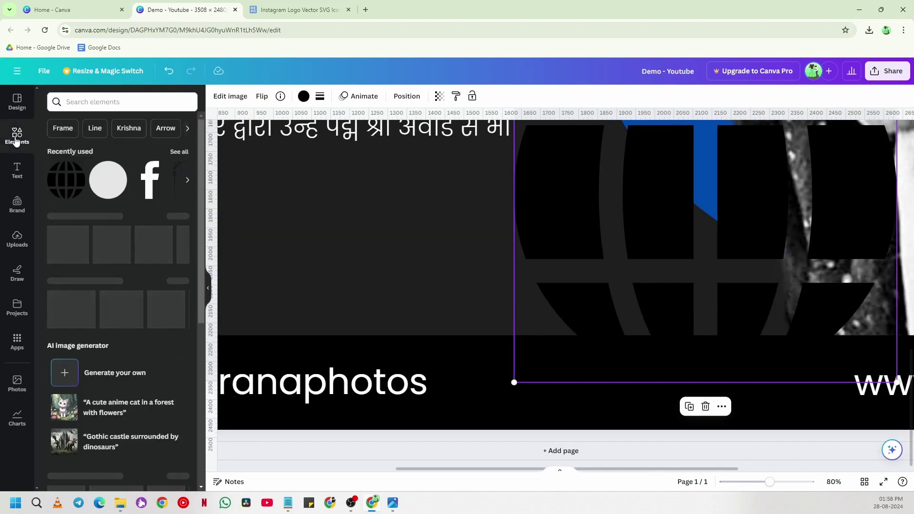
pyautogui.click(208, 292)
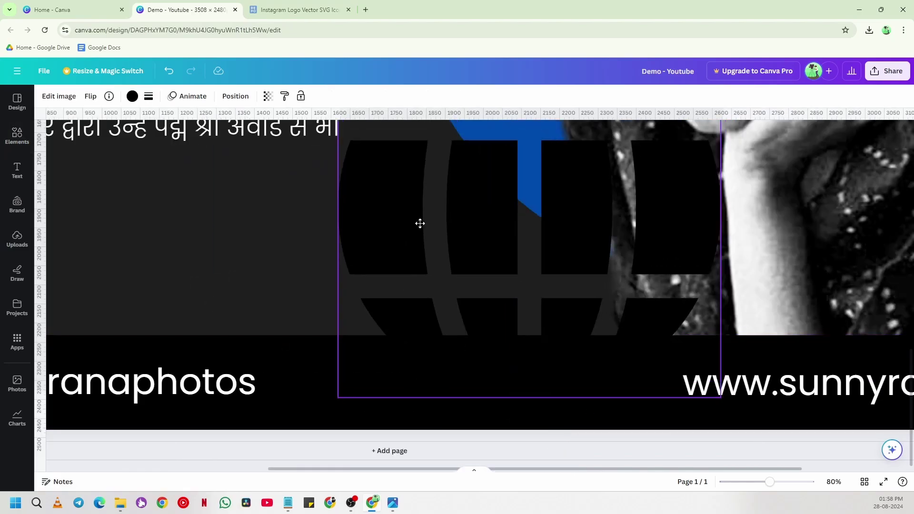
pyautogui.moveTo(714, 414); pyautogui.dragTo(453, 216)
pyautogui.moveTo(401, 196); pyautogui.dragTo(478, 294)
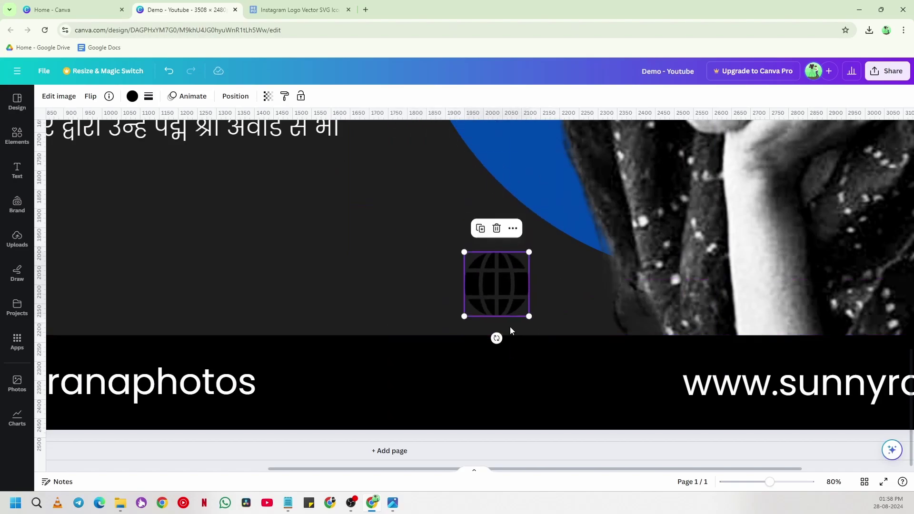
# Duplicate the Instagram badge beside the website, remove its glyph, and set the globe on the circle
pyautogui.moveTo(770, 484); pyautogui.dragTo(764, 484)
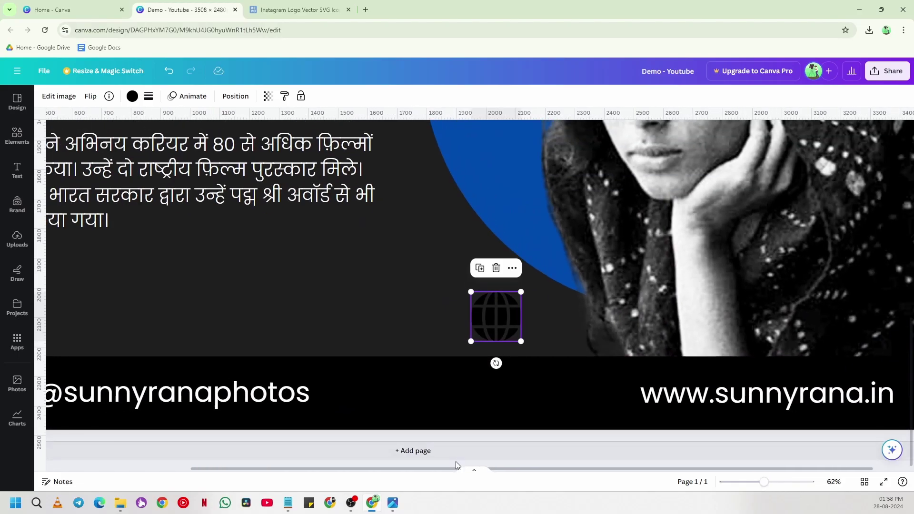
pyautogui.hscroll(-3, 439, 469)
pyautogui.click(100, 387)
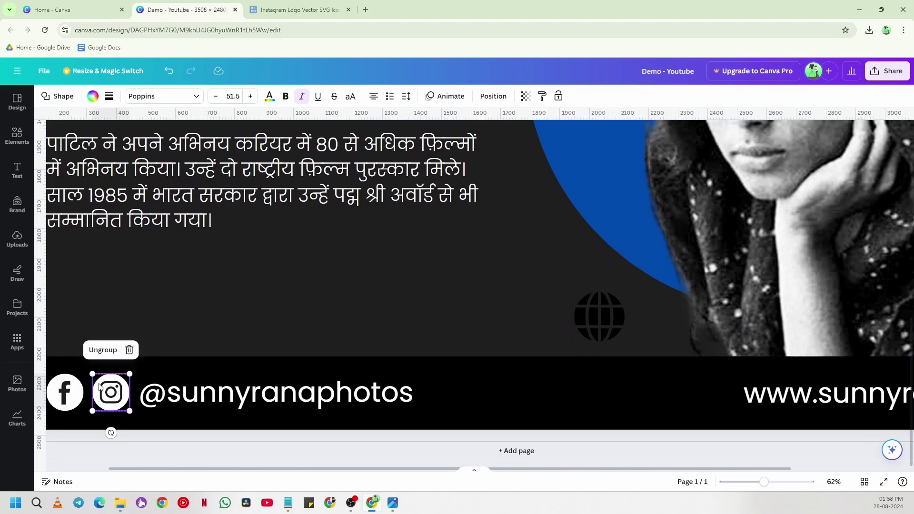
pyautogui.moveTo(99, 387); pyautogui.dragTo(577, 389)
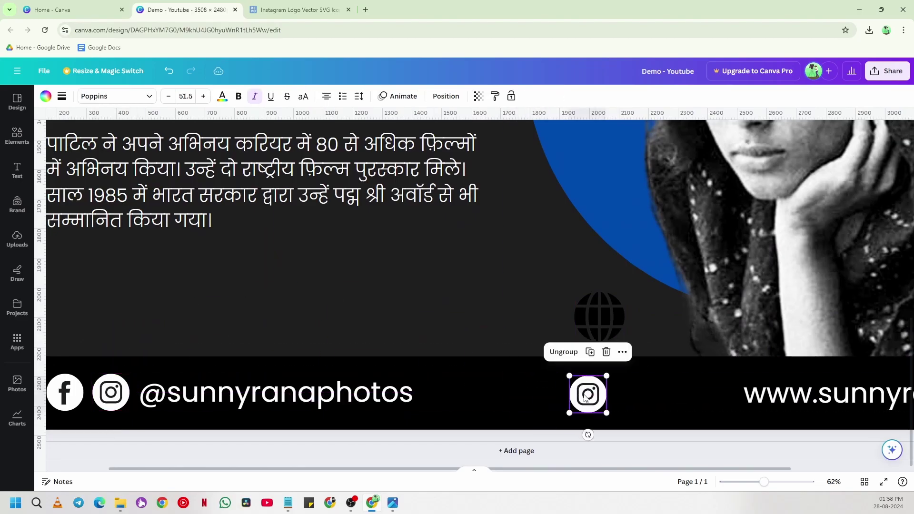
pyautogui.click(593, 399)
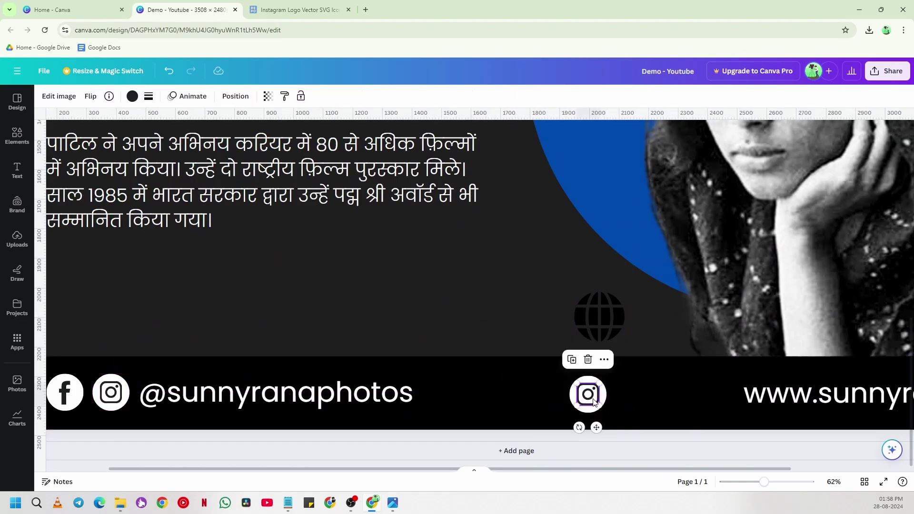
pyautogui.click(588, 359)
pyautogui.moveTo(598, 322); pyautogui.dragTo(594, 401)
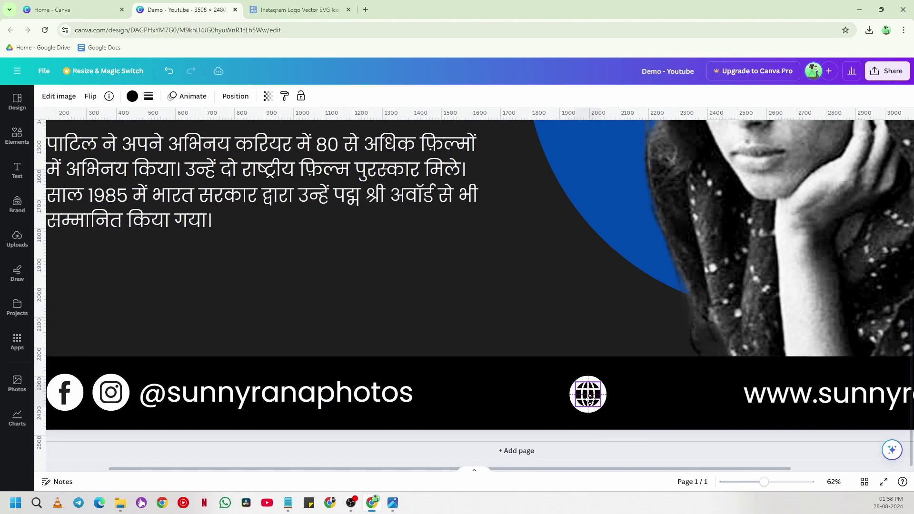
# Center the globe on its white circle with Align Middle and Centre, then group them
pyautogui.click(616, 395)
pyautogui.click(591, 400)
pyautogui.click(555, 412)
pyautogui.moveTo(582, 398); pyautogui.dragTo(627, 415)
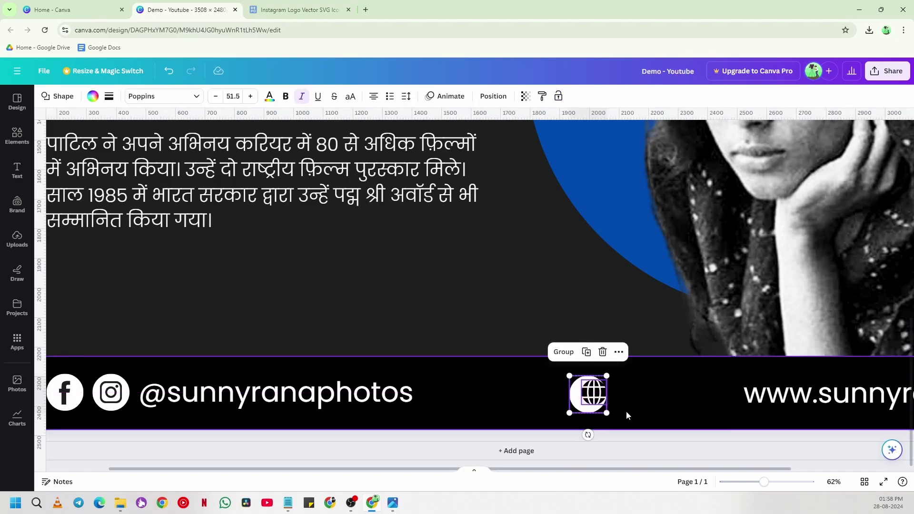
pyautogui.click(493, 97)
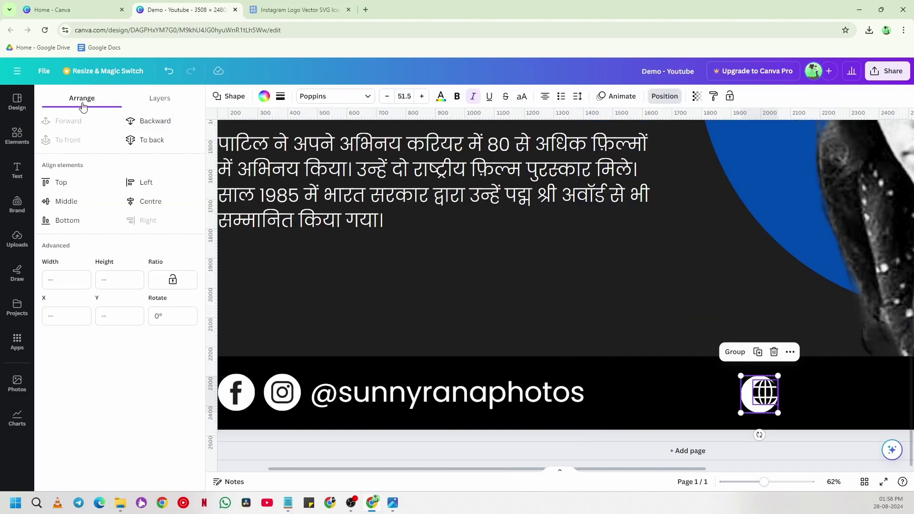
pyautogui.click(65, 201)
pyautogui.click(148, 205)
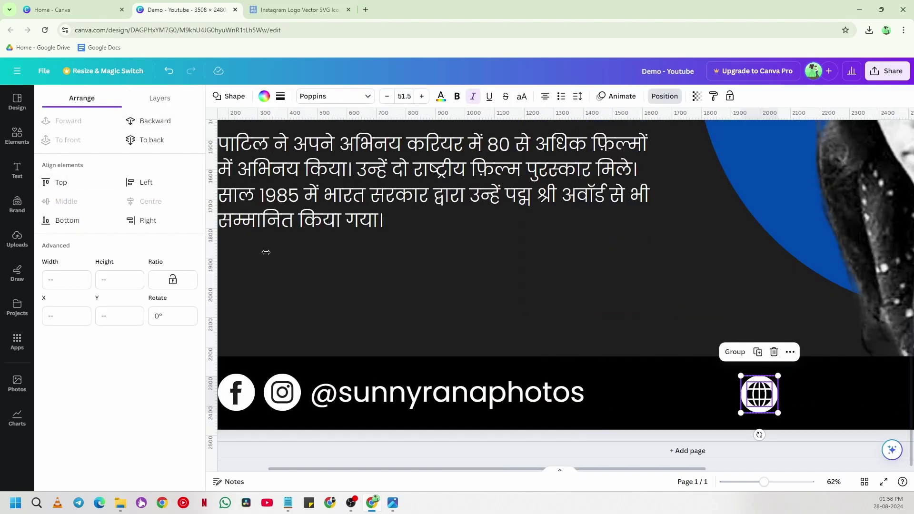
pyautogui.click(798, 383)
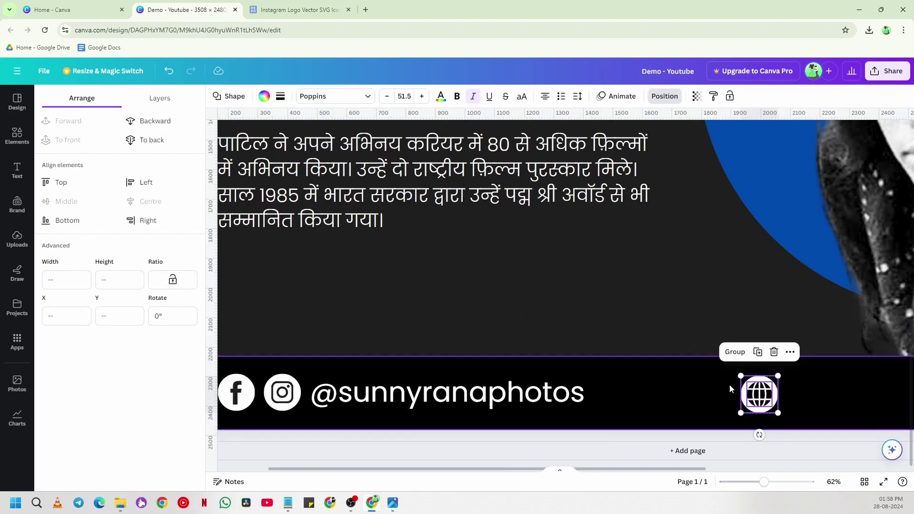
pyautogui.click(735, 352)
pyautogui.moveTo(690, 472); pyautogui.dragTo(797, 471)
pyautogui.moveTo(597, 399); pyautogui.dragTo(724, 398)
pyautogui.moveTo(759, 483); pyautogui.dragTo(735, 483)
pyautogui.click(801, 354)
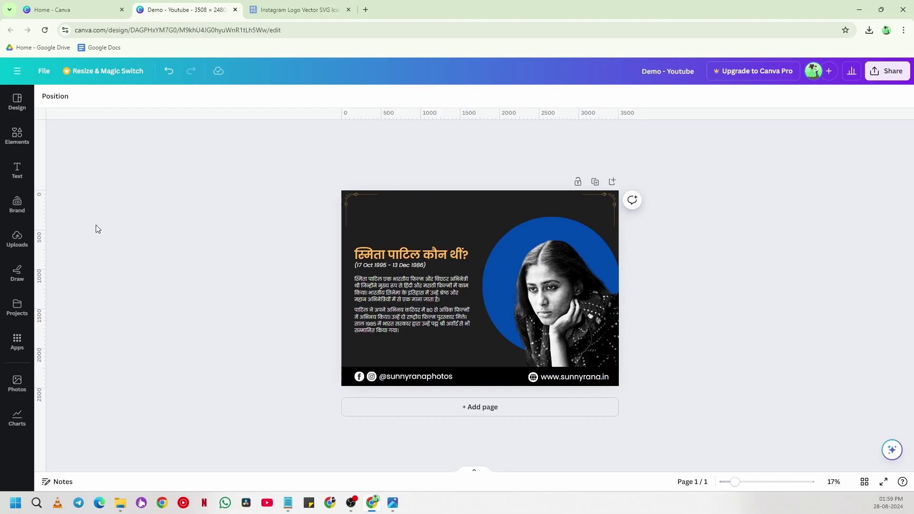
# Search Elements for 'curve lines', add a wavy line graphic, tilt it, then delete it
pyautogui.moveTo(736, 482); pyautogui.dragTo(748, 485)
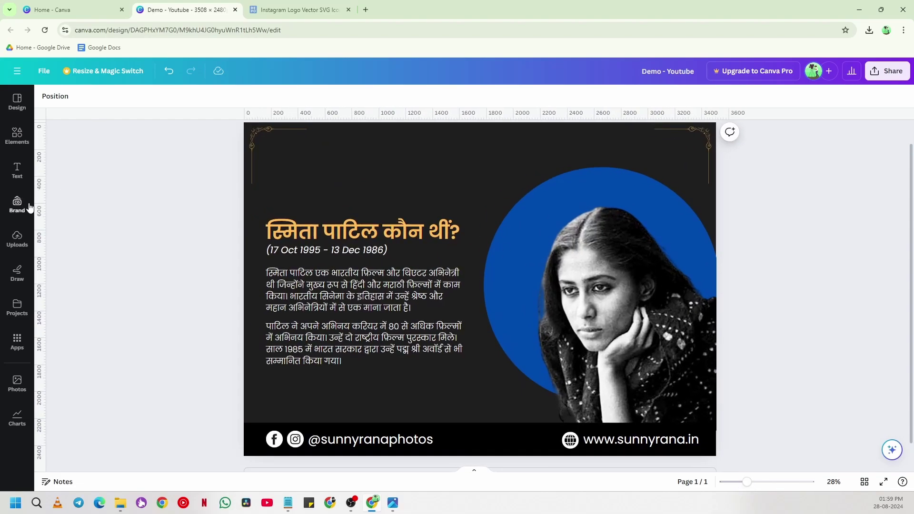
pyautogui.click(17, 138)
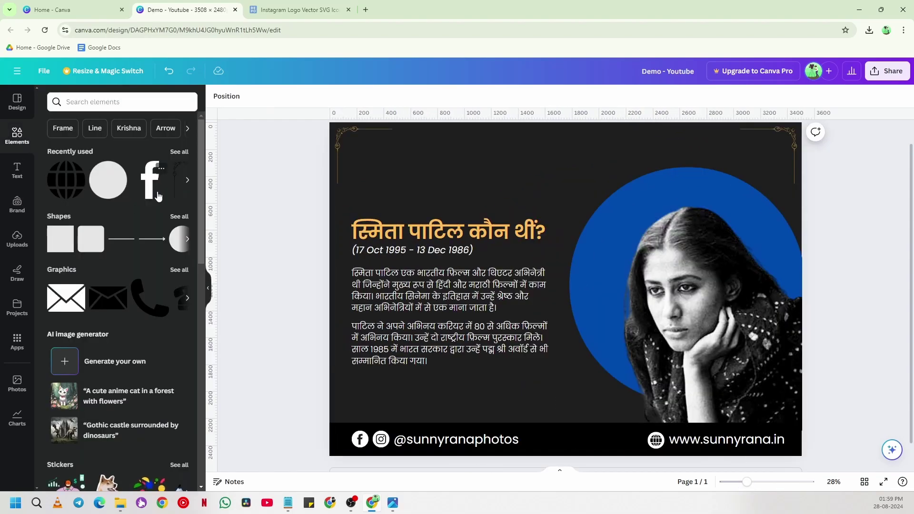
pyautogui.click(96, 104)
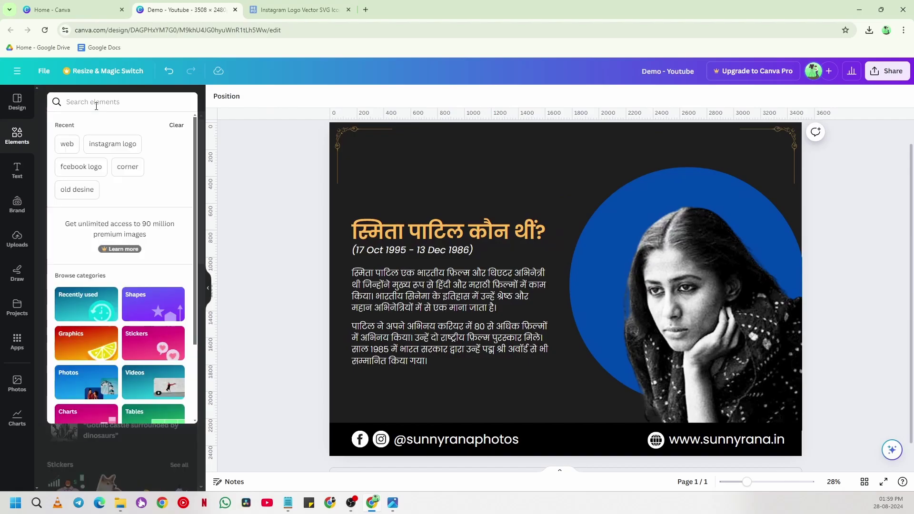
pyautogui.write('curv')
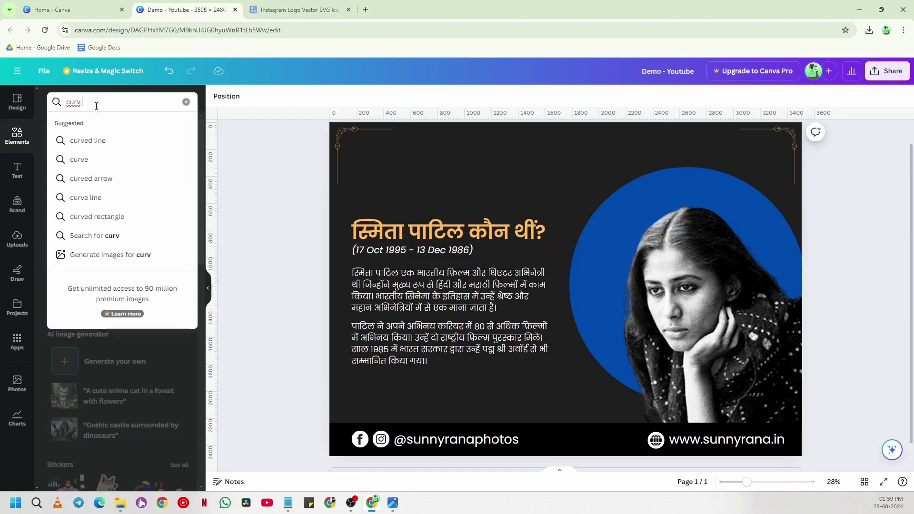
pyautogui.write('e lines')
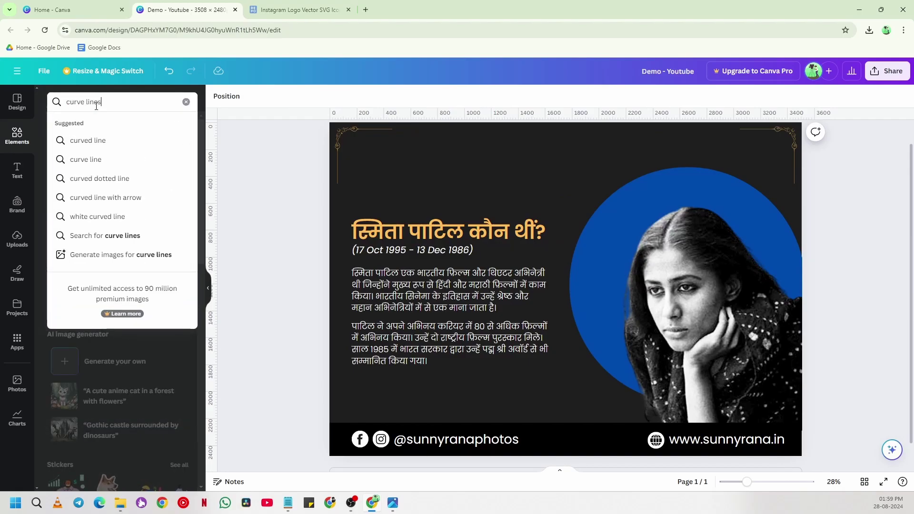
pyautogui.press('Return')
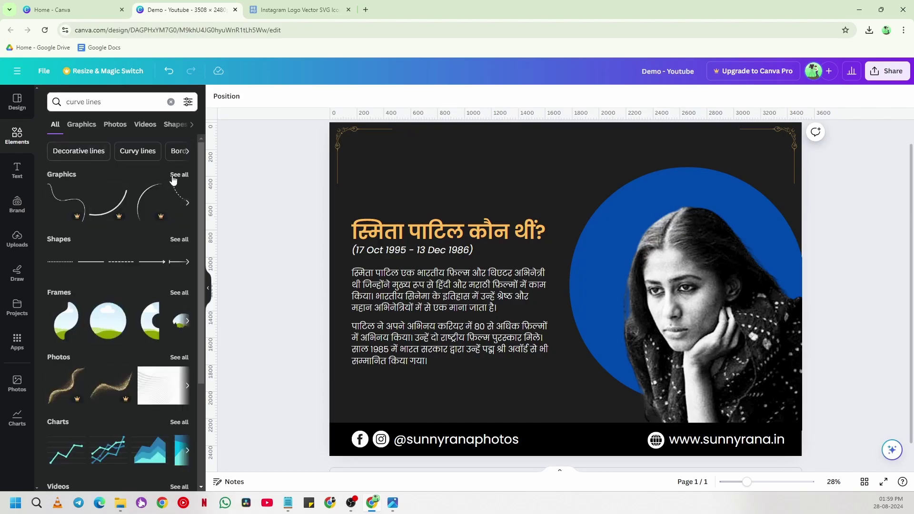
pyautogui.click(175, 177)
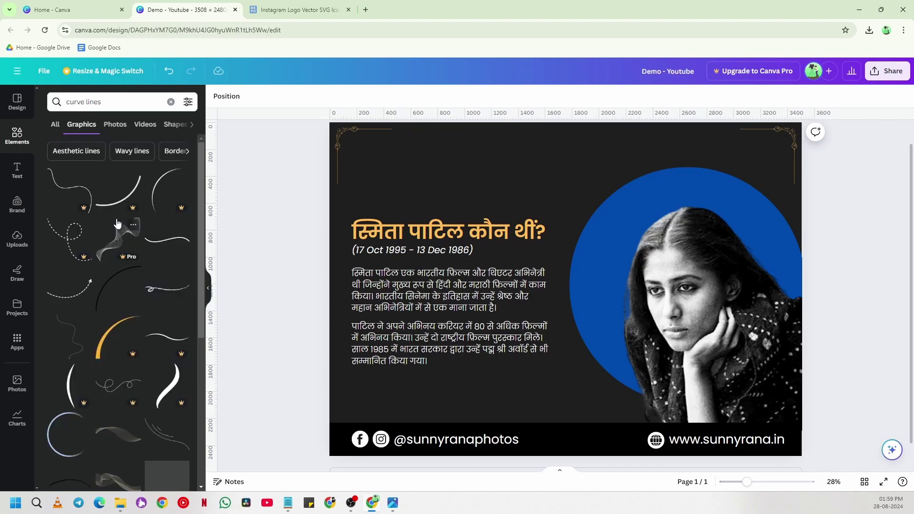
pyautogui.click(75, 346)
pyautogui.moveTo(577, 258)
pyautogui.mouseDown()
pyautogui.moveTo(560, 212)
pyautogui.moveTo(600, 162)
pyautogui.mouseUp()
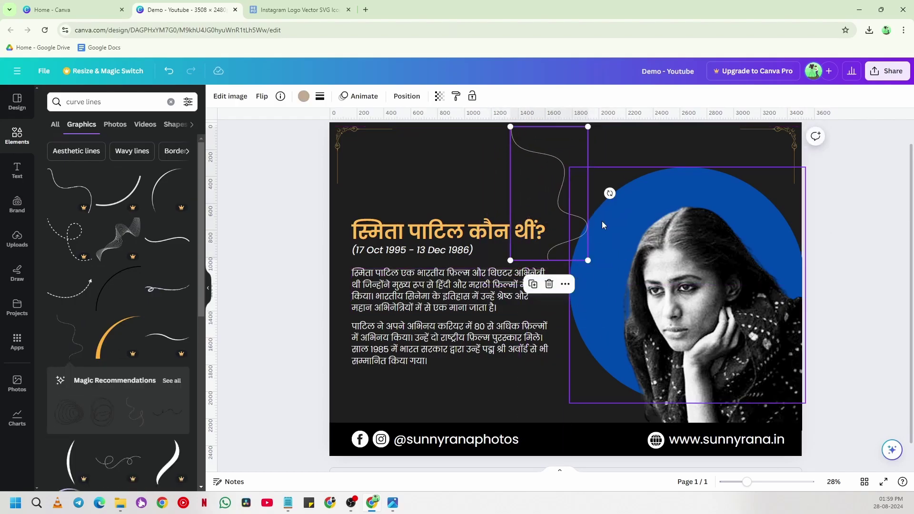
pyautogui.moveTo(531, 285)
pyautogui.mouseDown()
pyautogui.moveTo(598, 106)
pyautogui.moveTo(619, 125)
pyautogui.mouseUp()
pyautogui.moveTo(545, 143)
pyautogui.mouseDown()
pyautogui.moveTo(661, 116)
pyautogui.moveTo(462, 374)
pyautogui.moveTo(557, 388)
pyautogui.moveTo(543, 310)
pyautogui.moveTo(568, 311)
pyautogui.mouseUp()
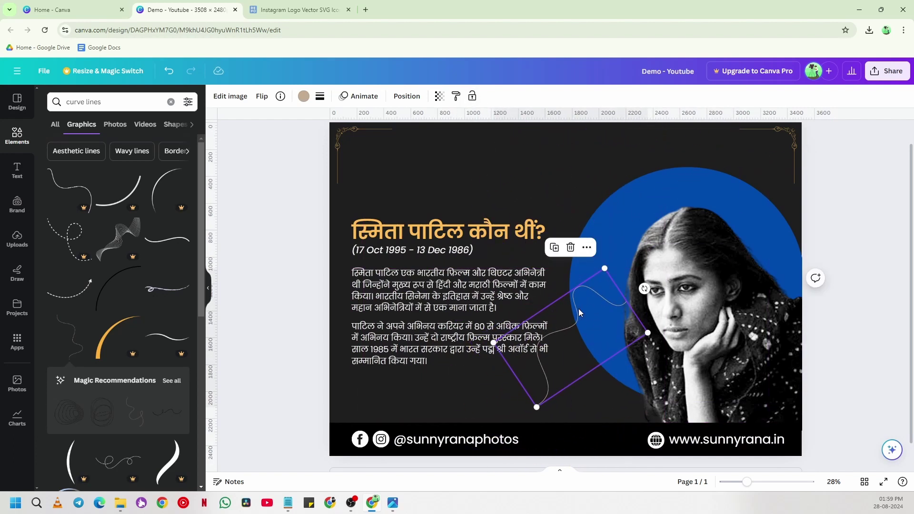
pyautogui.press('Delete')
# Replace the Elements search with 'stars' to list star graphics
pyautogui.scroll(-10, 121, 284)
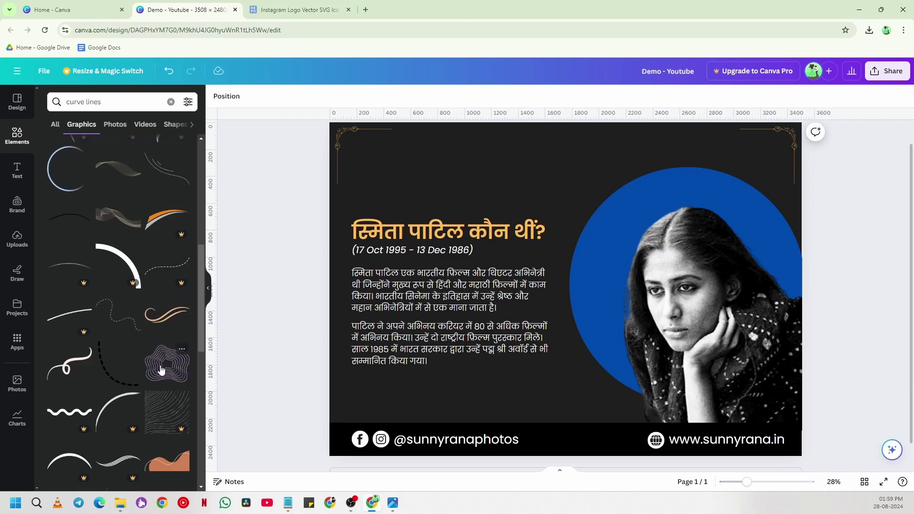
pyautogui.scroll(10, 120, 322)
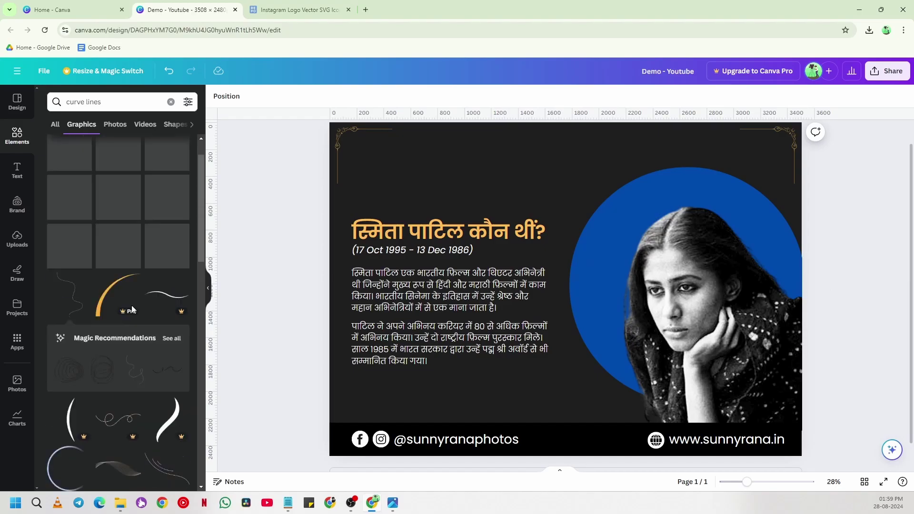
pyautogui.click(66, 102)
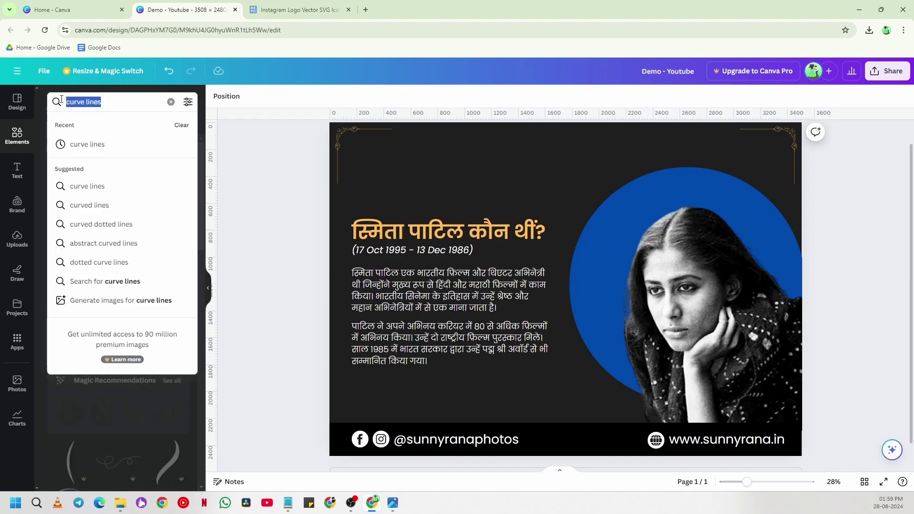
pyautogui.write('stars')
pyautogui.press('Return')
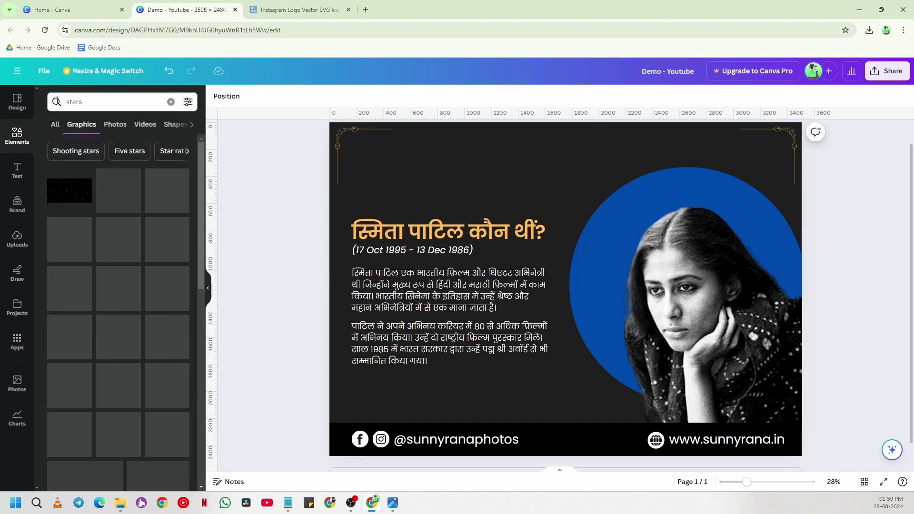
# Add the scattered-stars graphic and tilt it over the top of the blue circle
pyautogui.click(63, 249)
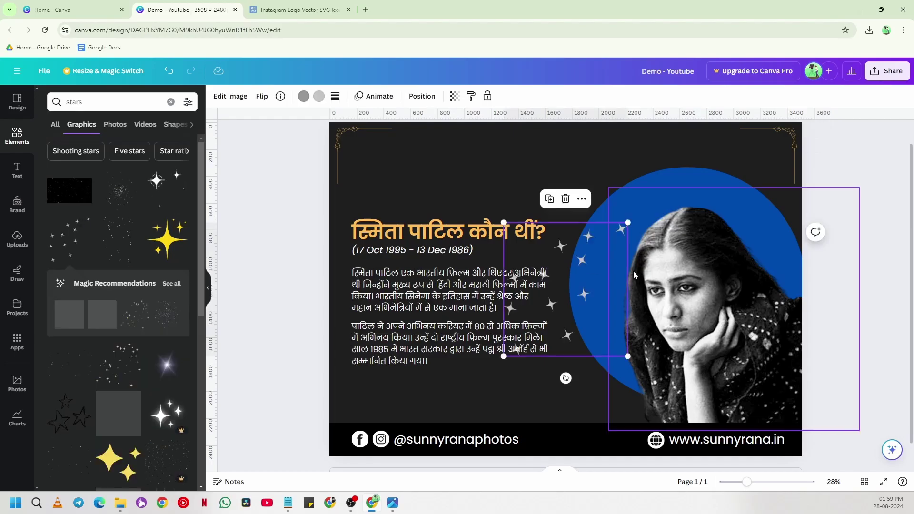
pyautogui.moveTo(587, 263); pyautogui.dragTo(542, 145)
pyautogui.moveTo(603, 172); pyautogui.dragTo(687, 166)
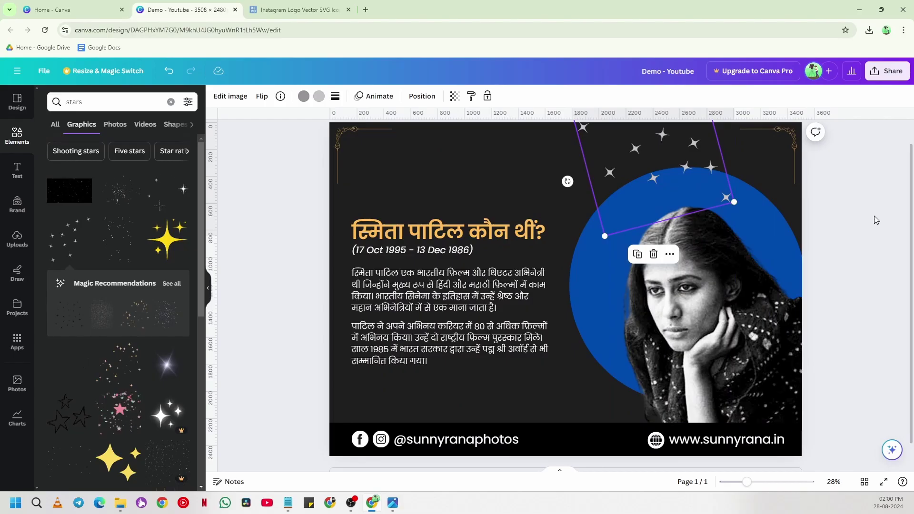
pyautogui.click(859, 205)
pyautogui.click(662, 146)
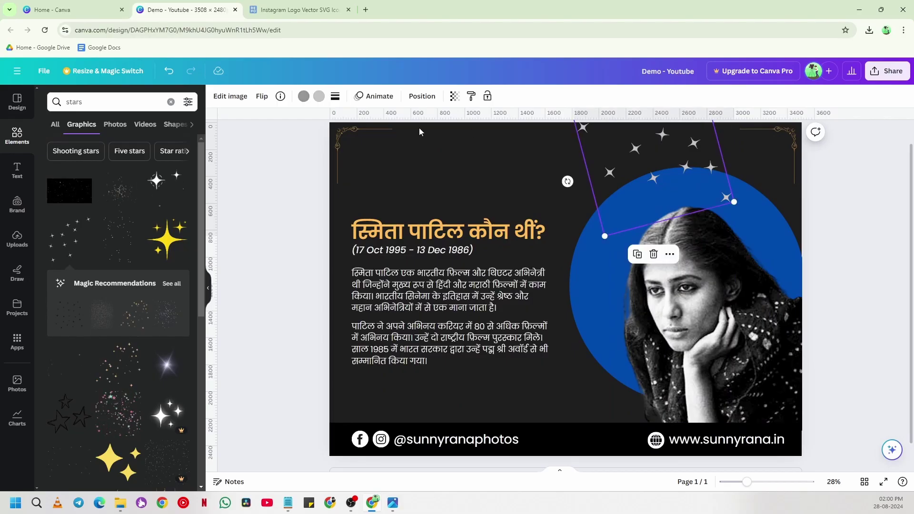
# Recolour both of the stars' colours to white
pyautogui.click(303, 96)
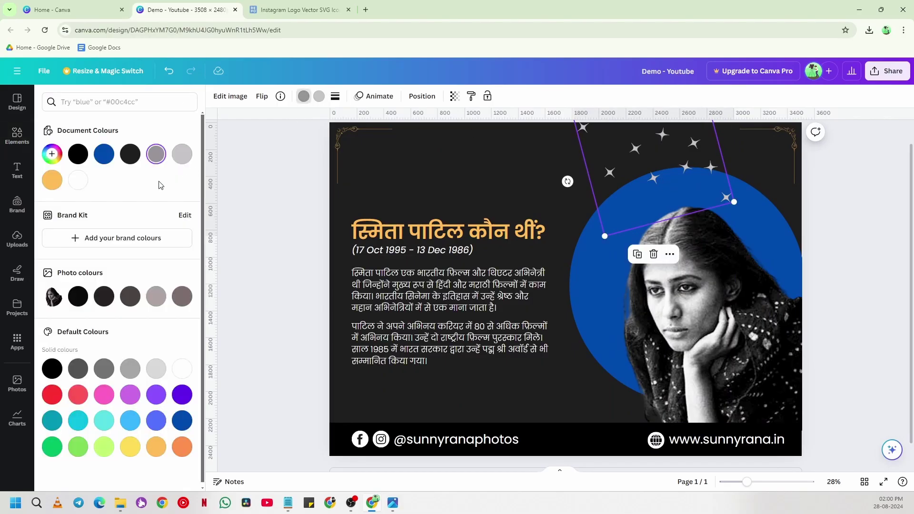
pyautogui.click(105, 155)
pyautogui.click(319, 96)
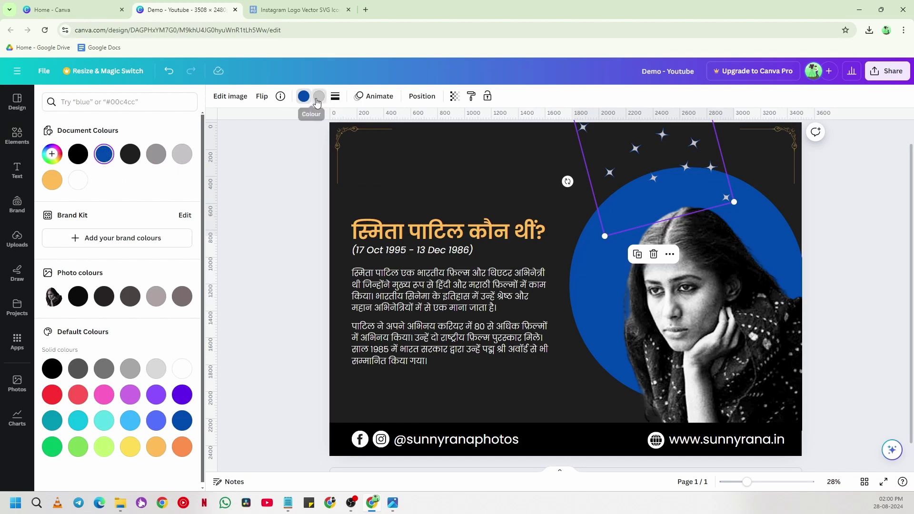
pyautogui.click(52, 180)
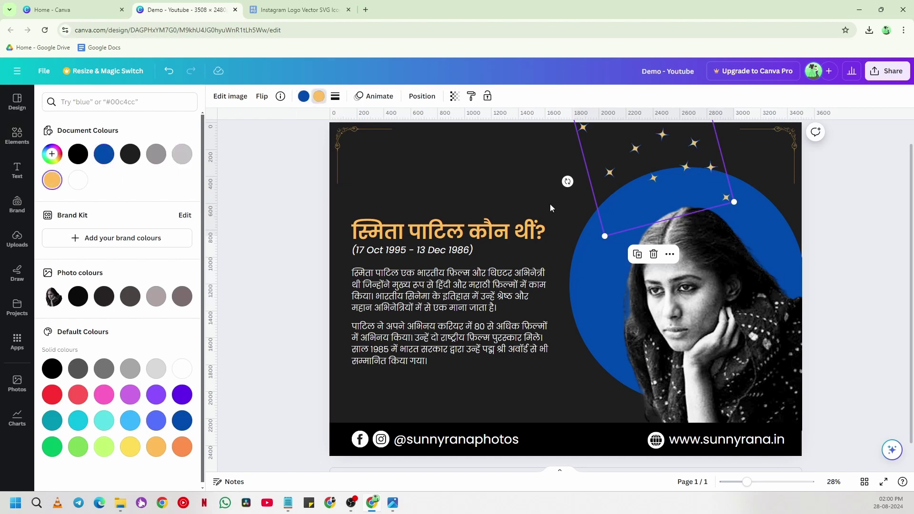
pyautogui.click(79, 180)
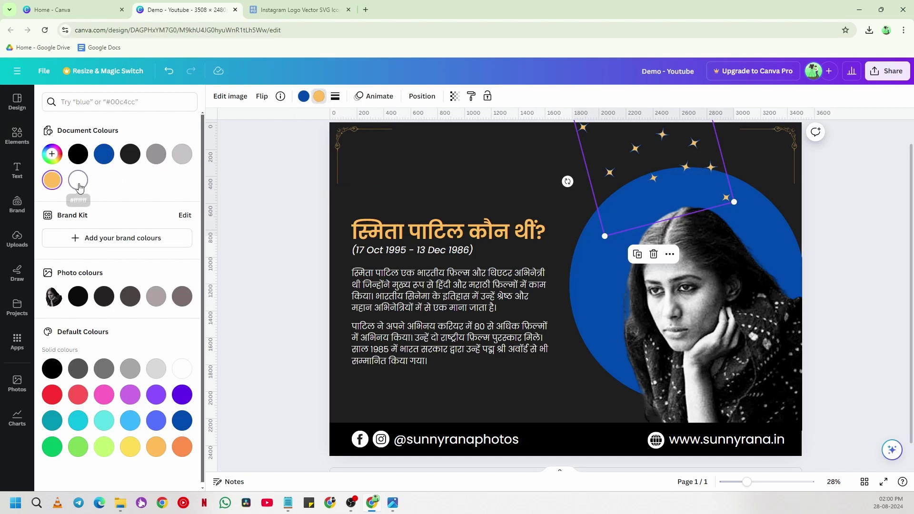
pyautogui.click(305, 98)
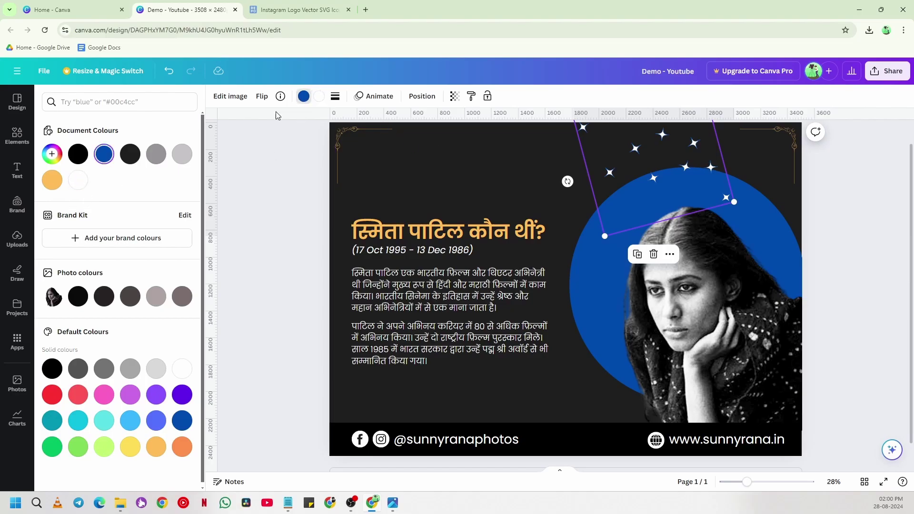
pyautogui.click(78, 180)
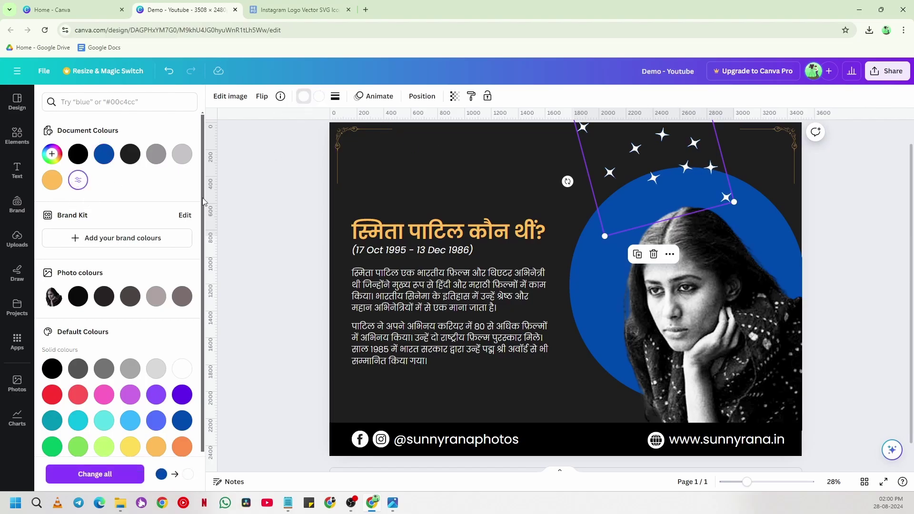
# Lower the stars' transparency so they look faint, and nudge them slightly left
pyautogui.click(457, 97)
pyautogui.moveTo(428, 135); pyautogui.dragTo(384, 137)
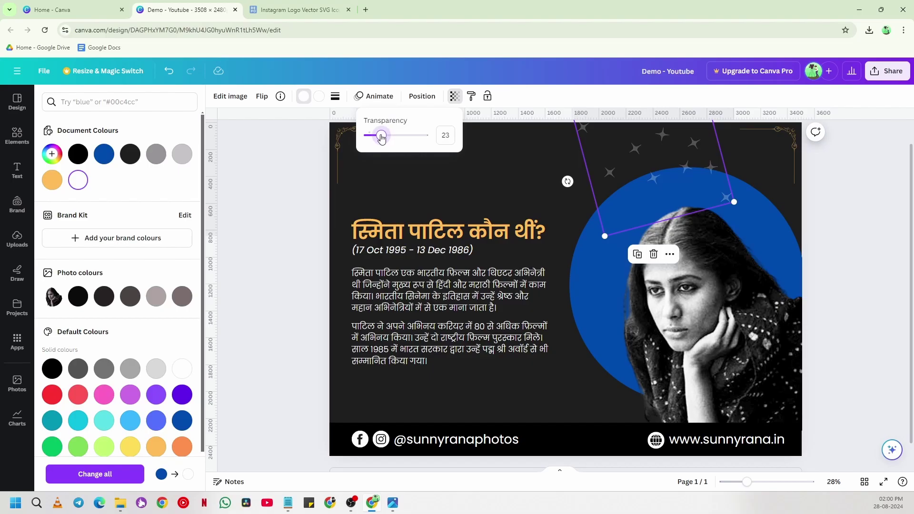
pyautogui.click(666, 163)
pyautogui.moveTo(667, 163); pyautogui.dragTo(636, 167)
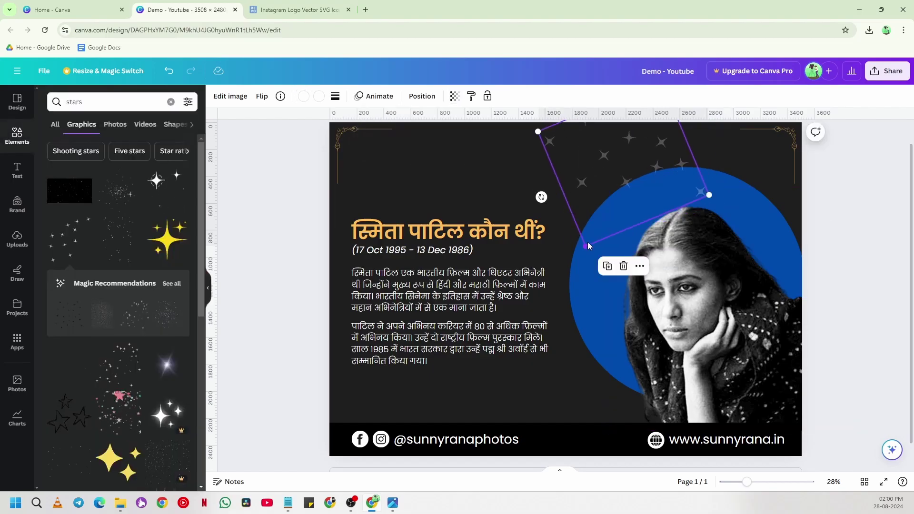
# Shrink the stars graphic and spread it along the top strip, undoing one misplaced move
pyautogui.moveTo(584, 241); pyautogui.dragTo(621, 189)
pyautogui.moveTo(625, 156); pyautogui.dragTo(813, 144)
pyautogui.click(874, 255)
pyautogui.hotkey('ctrl', 'z')
pyautogui.click(608, 150)
pyautogui.moveTo(608, 149); pyautogui.dragTo(845, 201)
pyautogui.moveTo(770, 147); pyautogui.dragTo(801, 150)
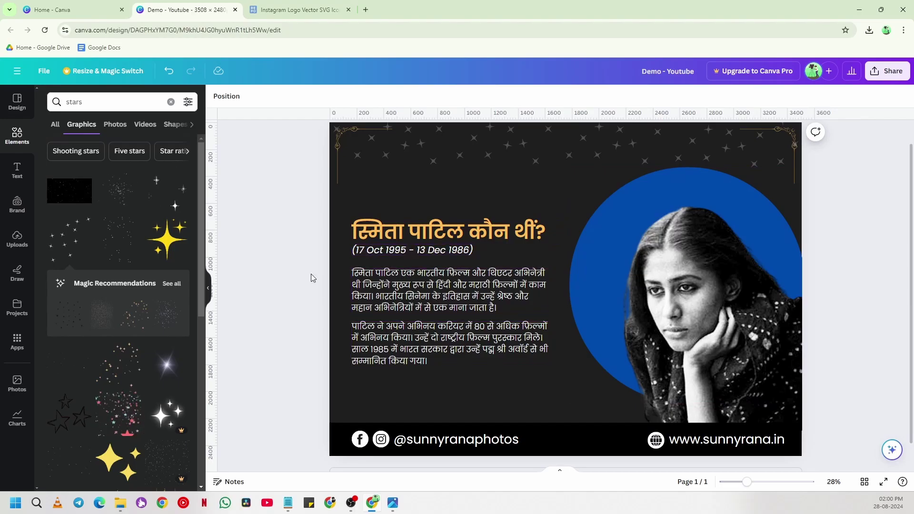
pyautogui.click(357, 286)
pyautogui.click(355, 96)
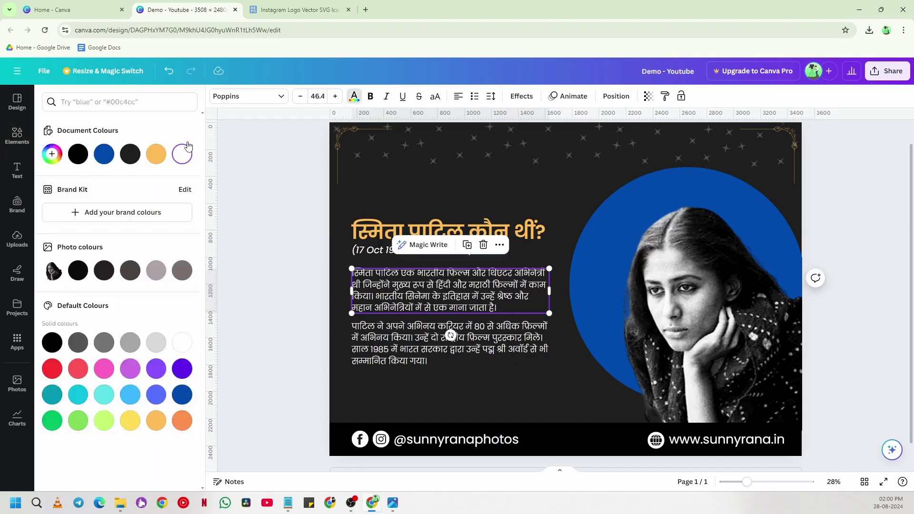
pyautogui.click(156, 154)
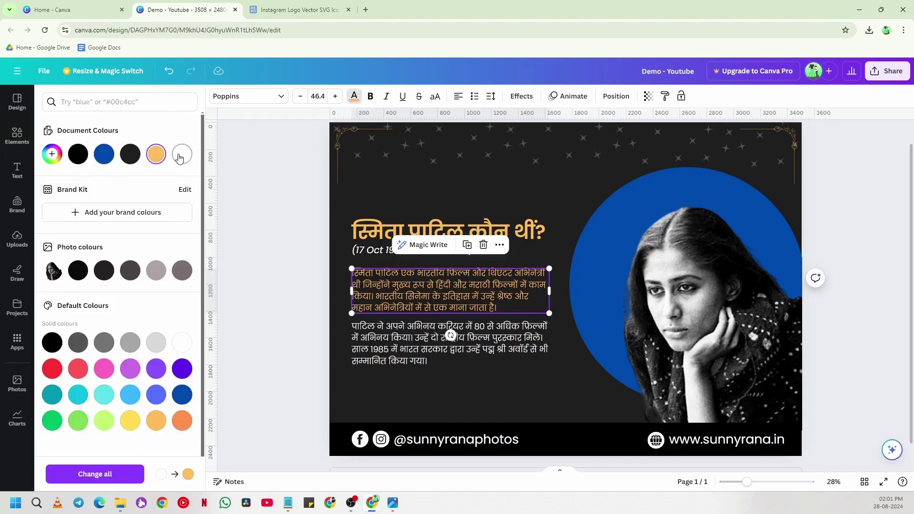
pyautogui.click(179, 158)
pyautogui.click(288, 207)
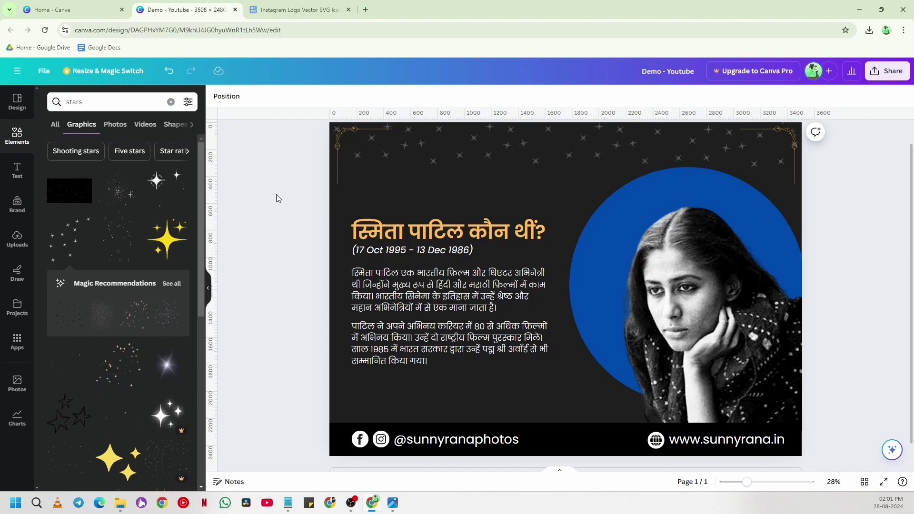
# Set the background colour to deep navy #011469 after trying orange, purple and blue-violet
pyautogui.click(356, 399)
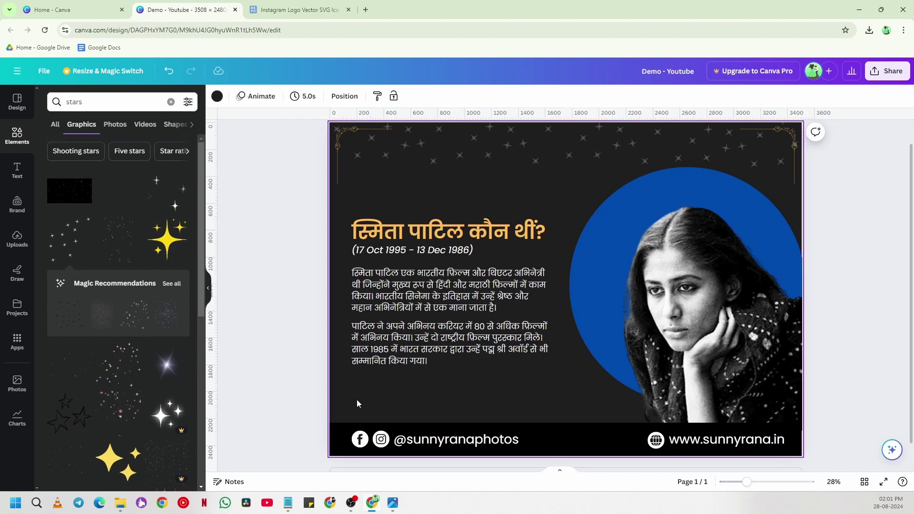
pyautogui.click(313, 390)
pyautogui.click(366, 395)
pyautogui.click(217, 96)
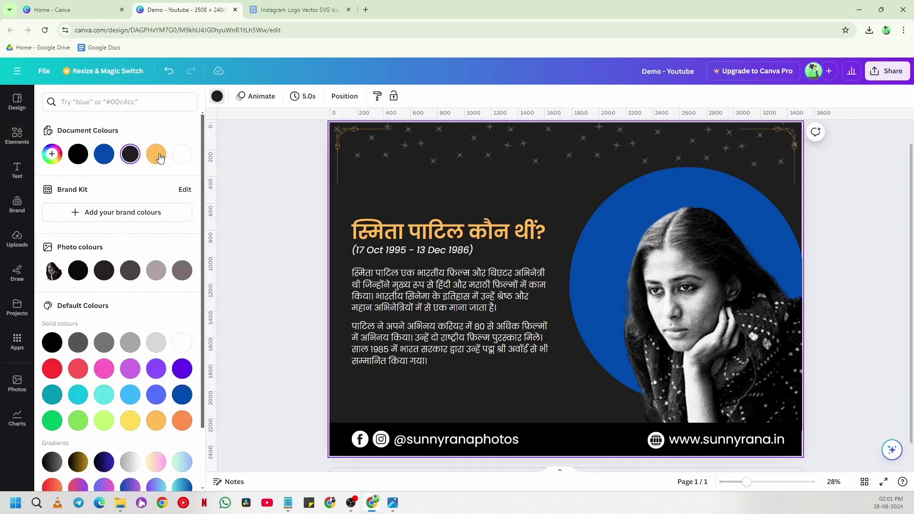
pyautogui.click(157, 155)
pyautogui.click(156, 368)
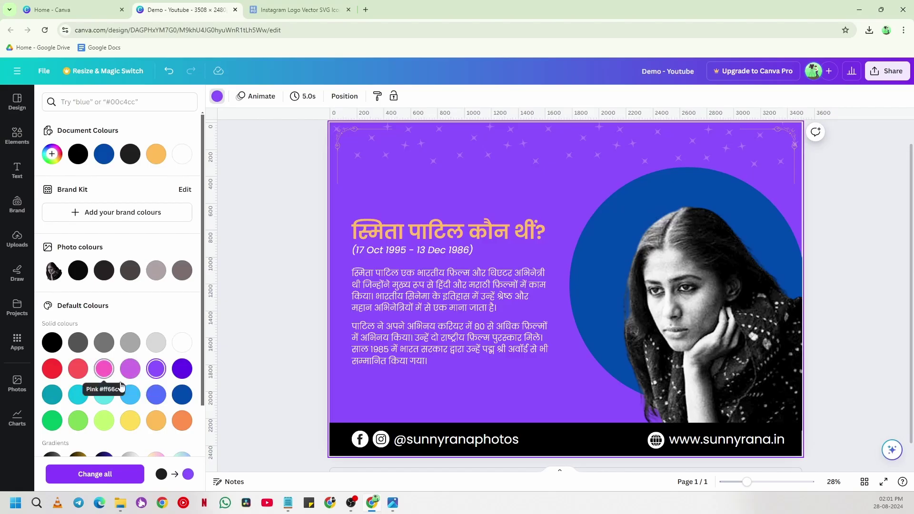
pyautogui.click(154, 397)
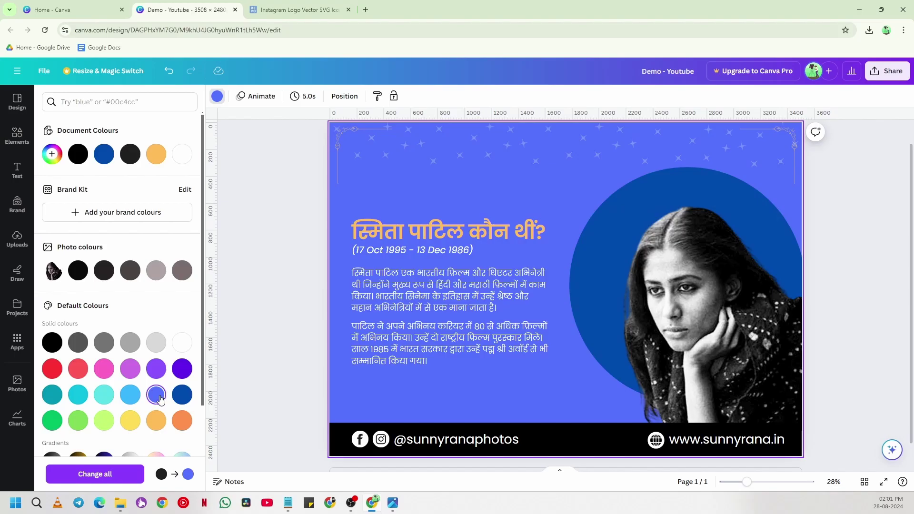
pyautogui.click(51, 154)
pyautogui.moveTo(107, 205); pyautogui.dragTo(179, 230)
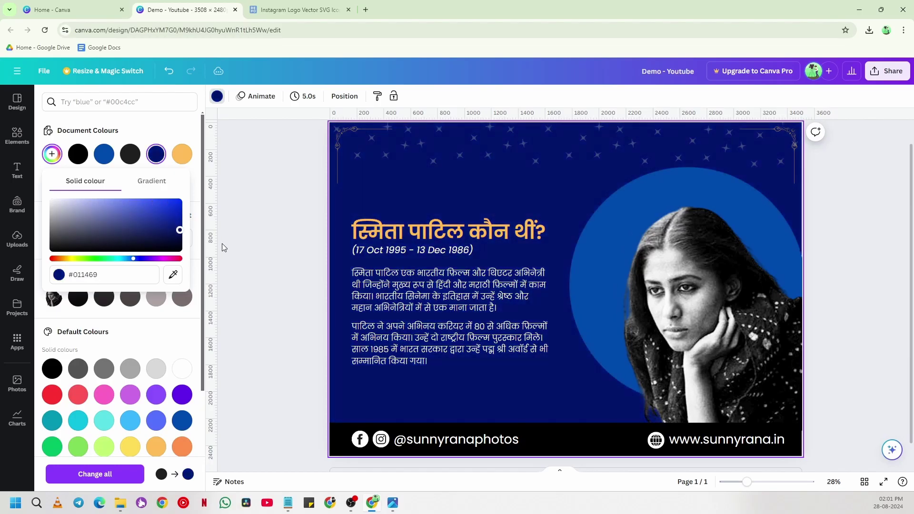
pyautogui.click(257, 212)
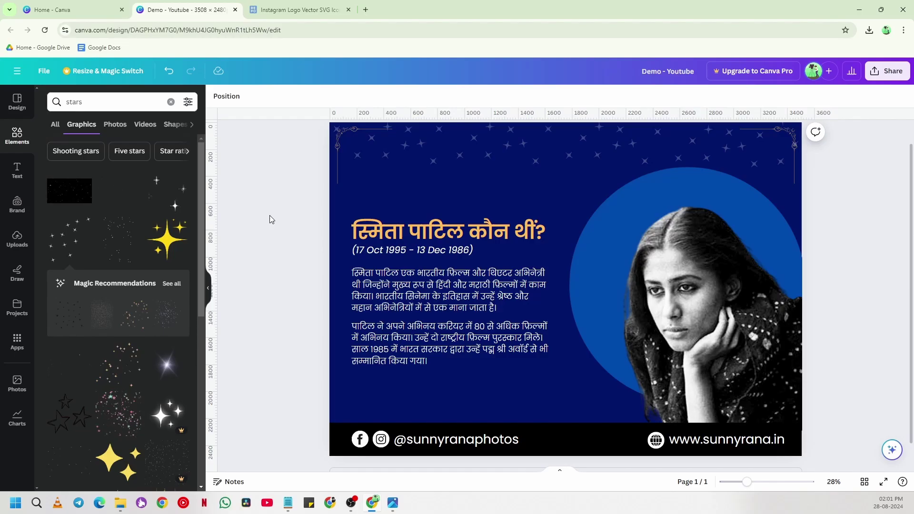
# Search Photos for 'Background' and add the crumpled paper photo to the page
pyautogui.click(17, 388)
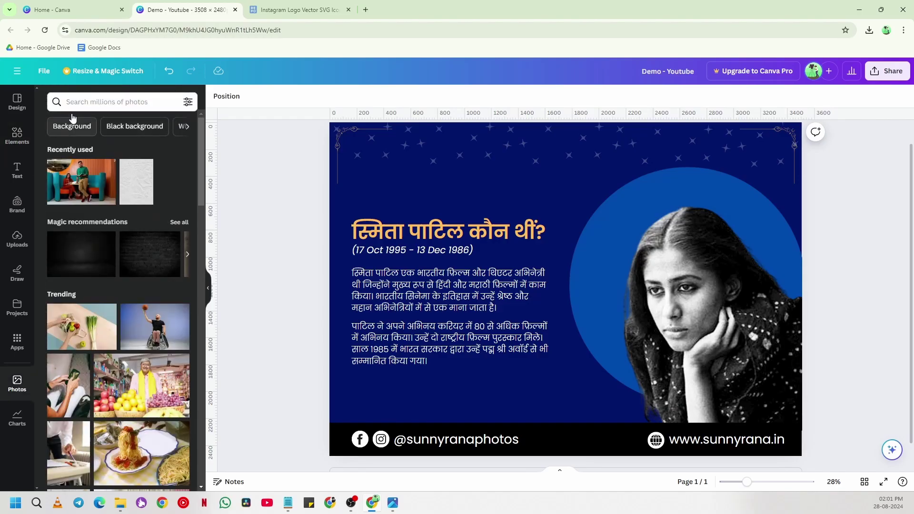
pyautogui.click(107, 103)
pyautogui.click(175, 184)
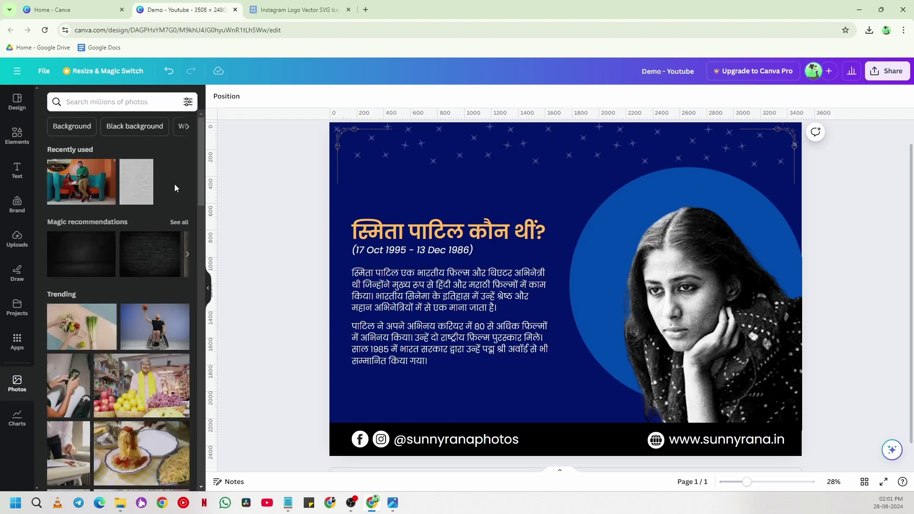
pyautogui.click(72, 127)
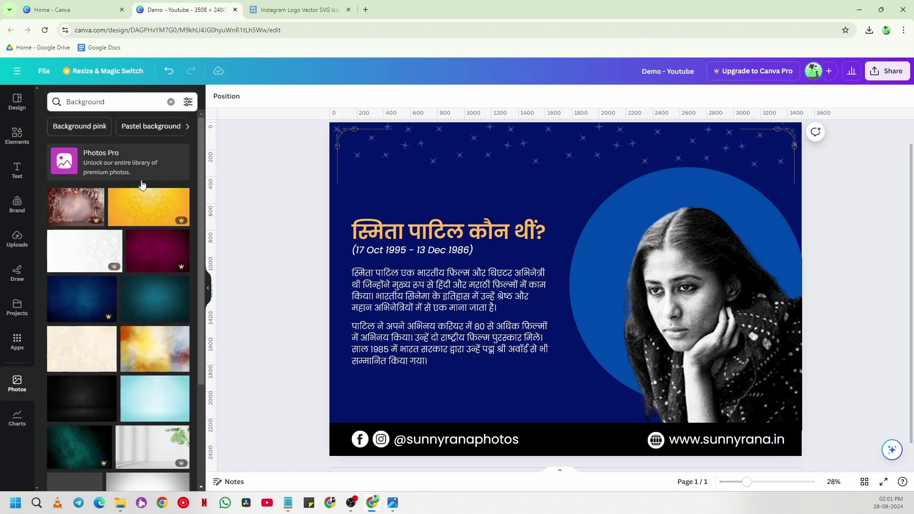
pyautogui.scroll(-10, 127, 176)
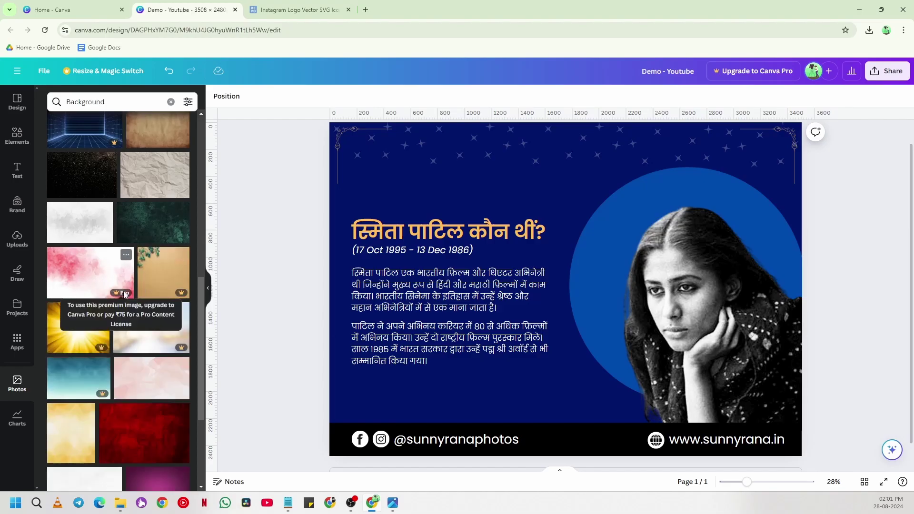
pyautogui.click(155, 178)
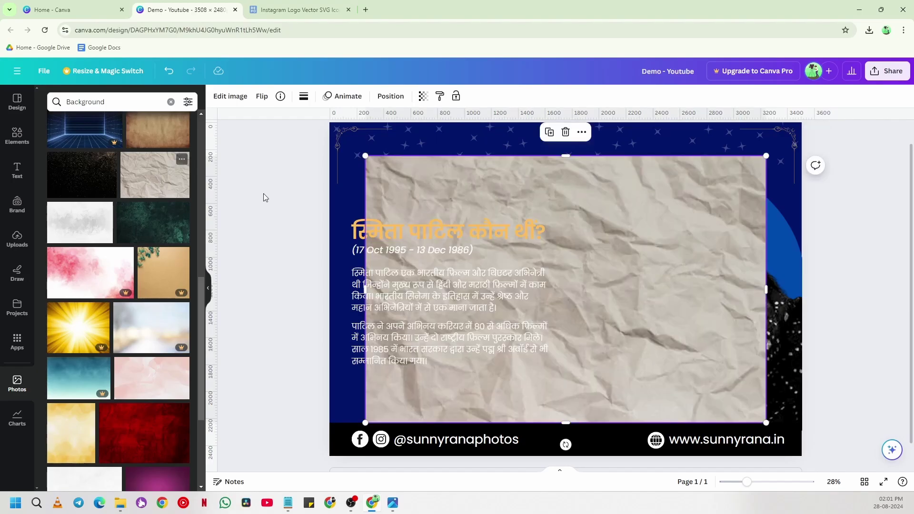
pyautogui.moveTo(663, 338); pyautogui.dragTo(641, 323)
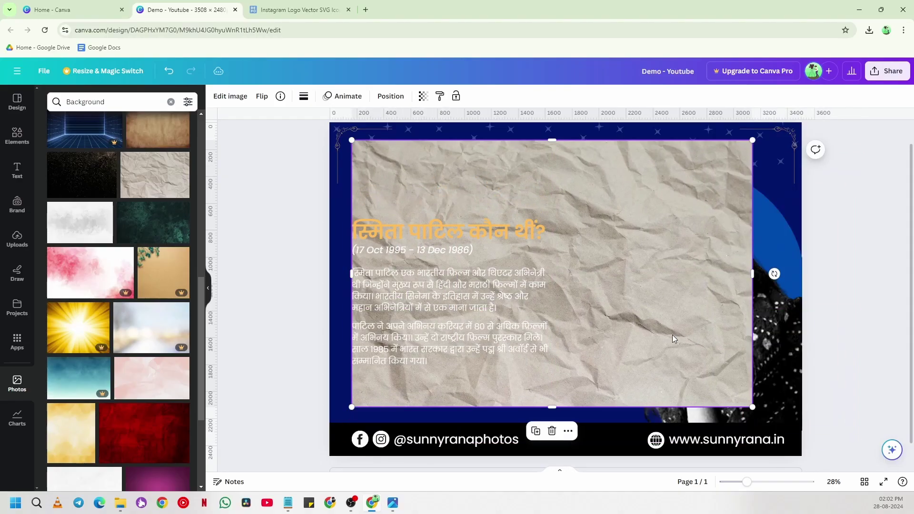
pyautogui.moveTo(687, 262); pyautogui.dragTo(687, 299)
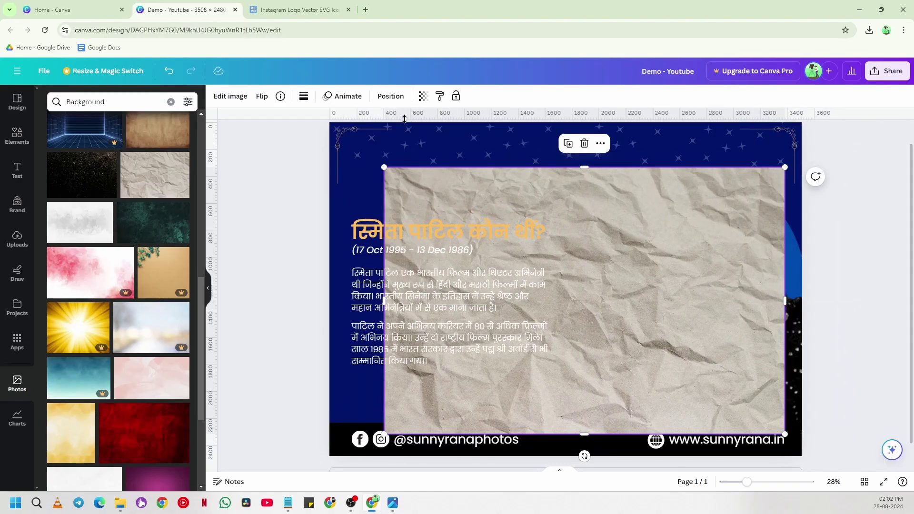
# Make the crumpled paper photo the page background with Replace background
pyautogui.click(390, 96)
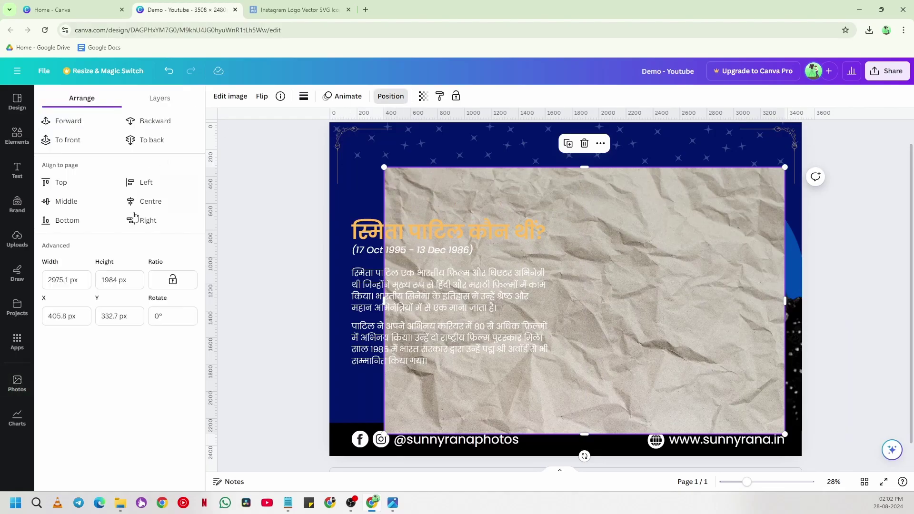
pyautogui.click(159, 98)
pyautogui.scroll(-3, 138, 286)
pyautogui.scroll(3, 153, 275)
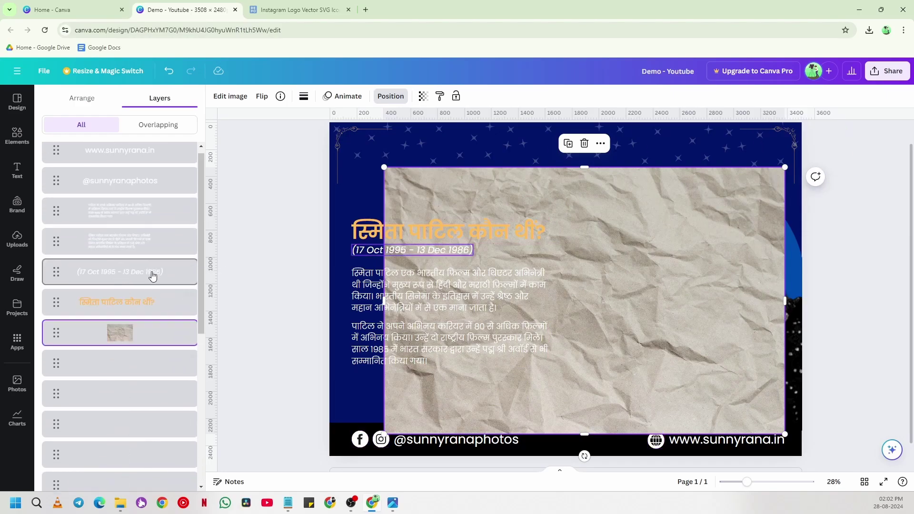
pyautogui.click(93, 101)
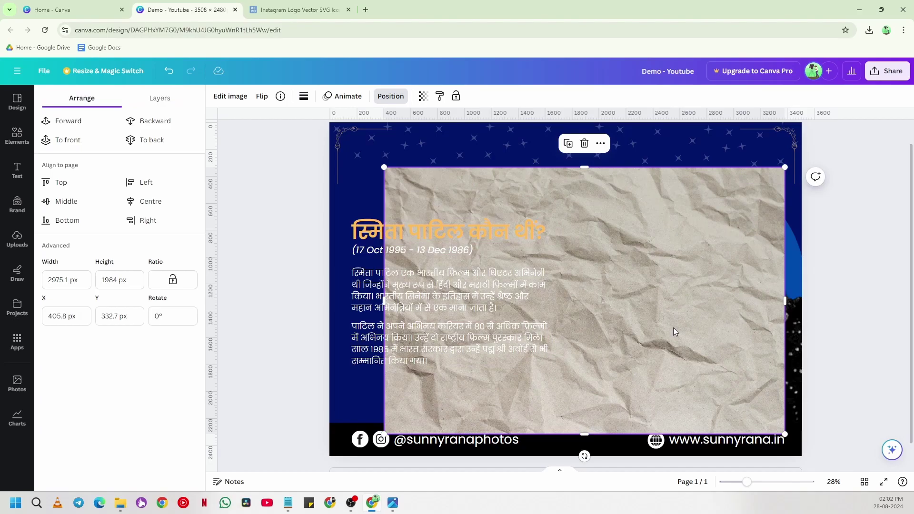
pyautogui.moveTo(673, 328); pyautogui.dragTo(673, 301)
pyautogui.rightClick(656, 262)
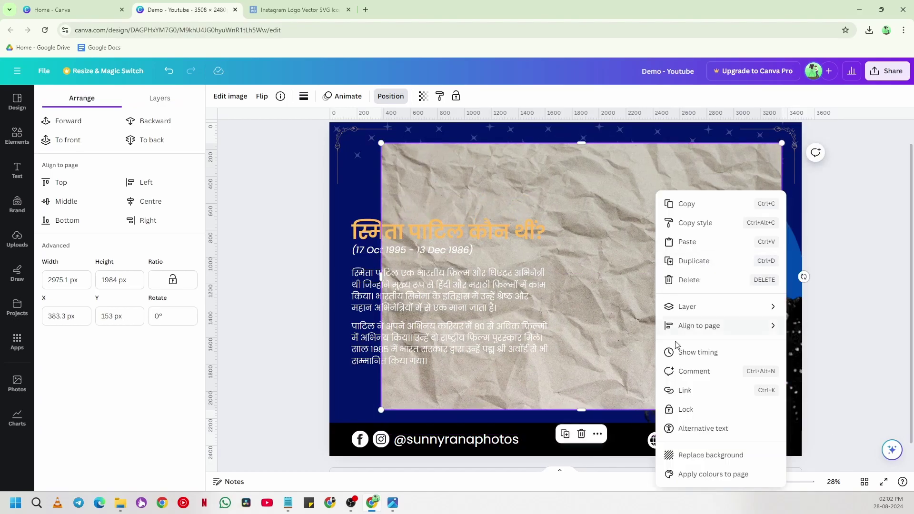
pyautogui.click(711, 455)
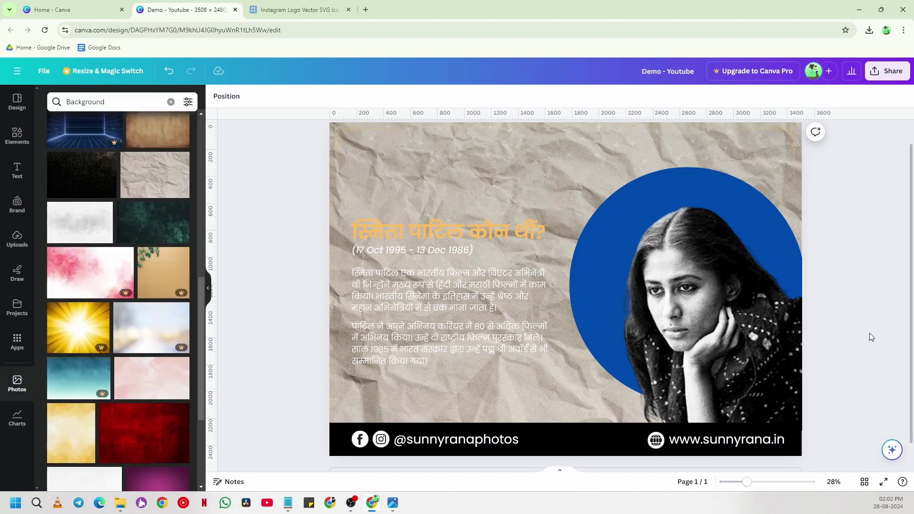
# Make the crumpled paper background photo partly transparent
pyautogui.click(354, 194)
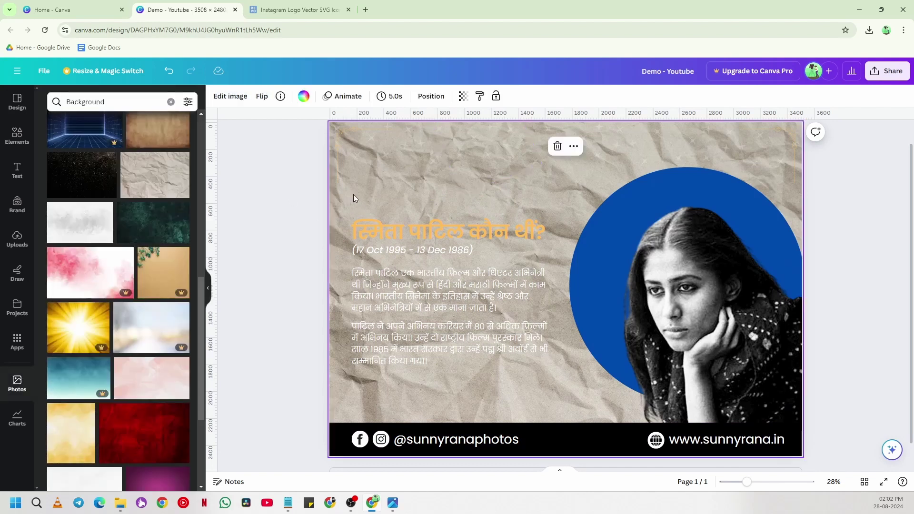
pyautogui.click(286, 218)
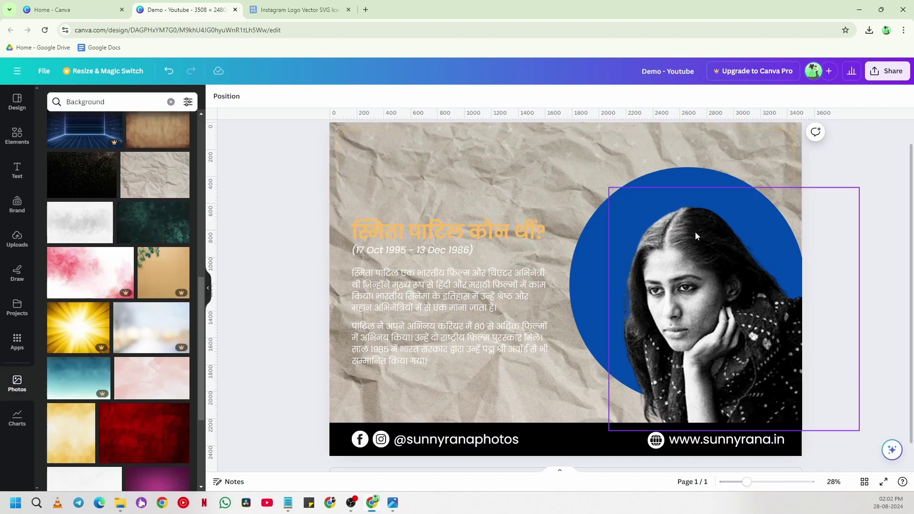
pyautogui.click(354, 201)
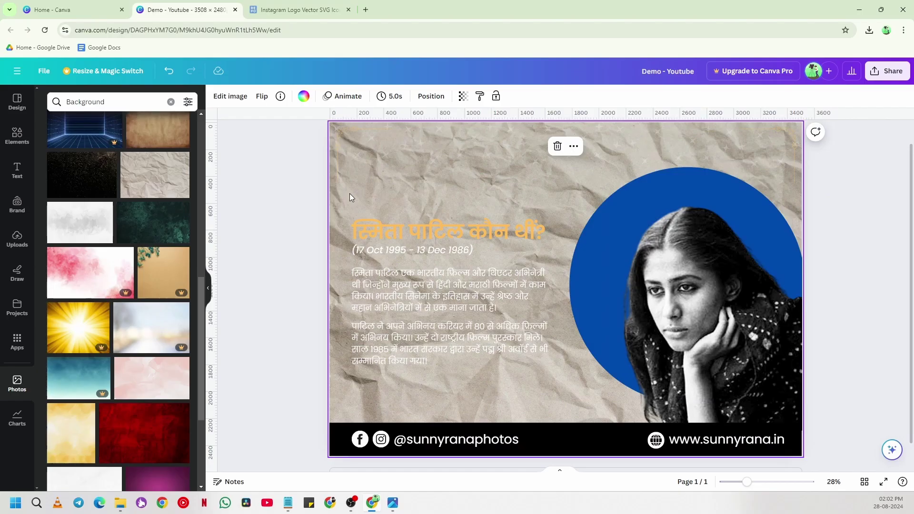
pyautogui.click(464, 96)
pyautogui.moveTo(435, 135); pyautogui.dragTo(400, 142)
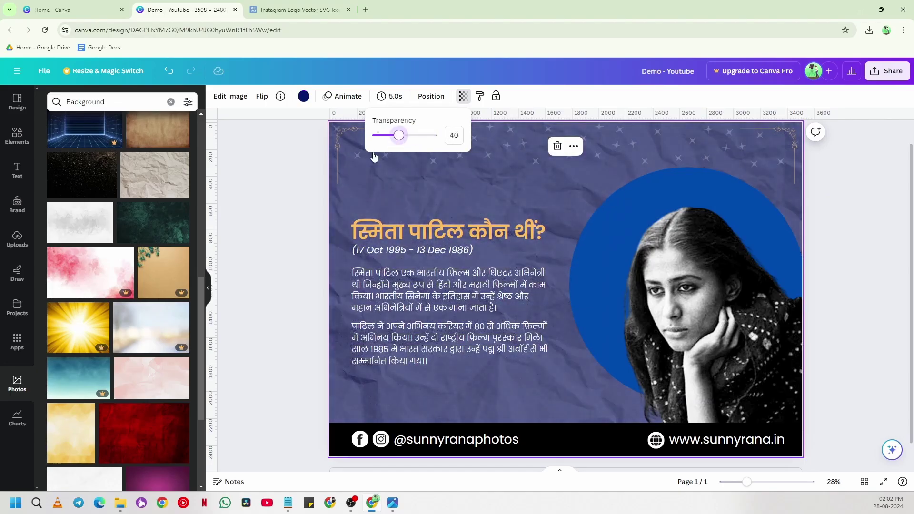
pyautogui.click(309, 179)
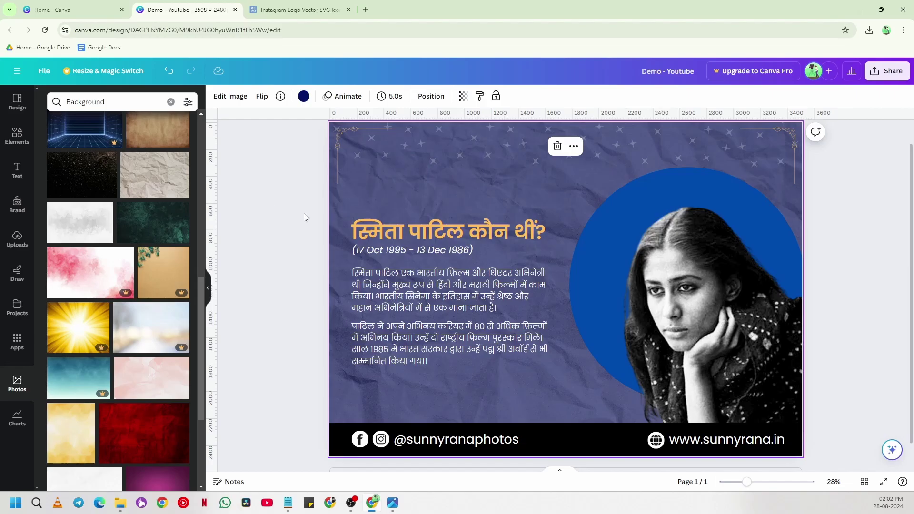
# Set the background colour to black and fine-tune the photo's transparency to 48
pyautogui.click(303, 96)
pyautogui.click(156, 153)
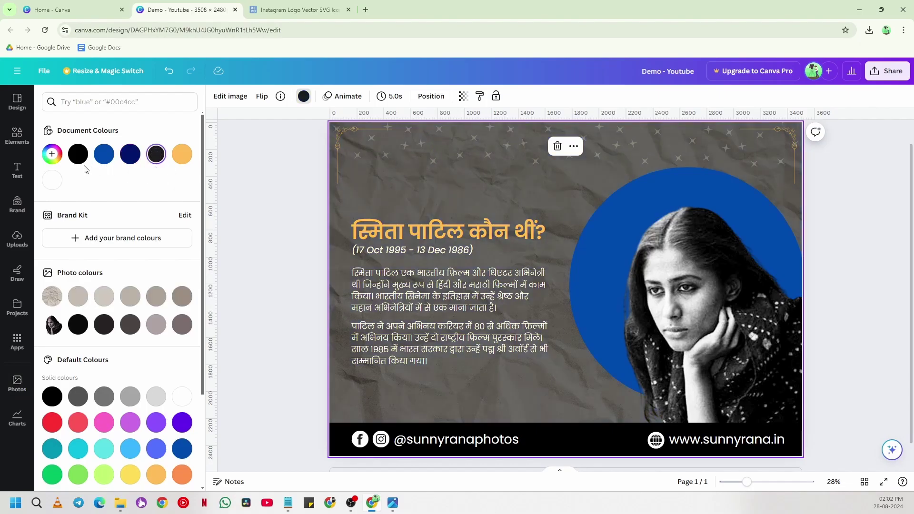
pyautogui.click(182, 154)
pyautogui.click(156, 154)
pyautogui.click(81, 156)
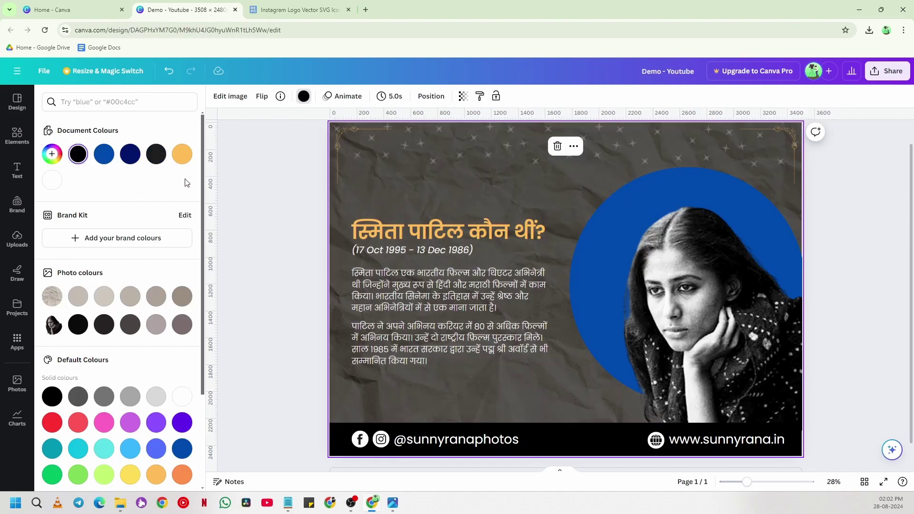
pyautogui.click(290, 198)
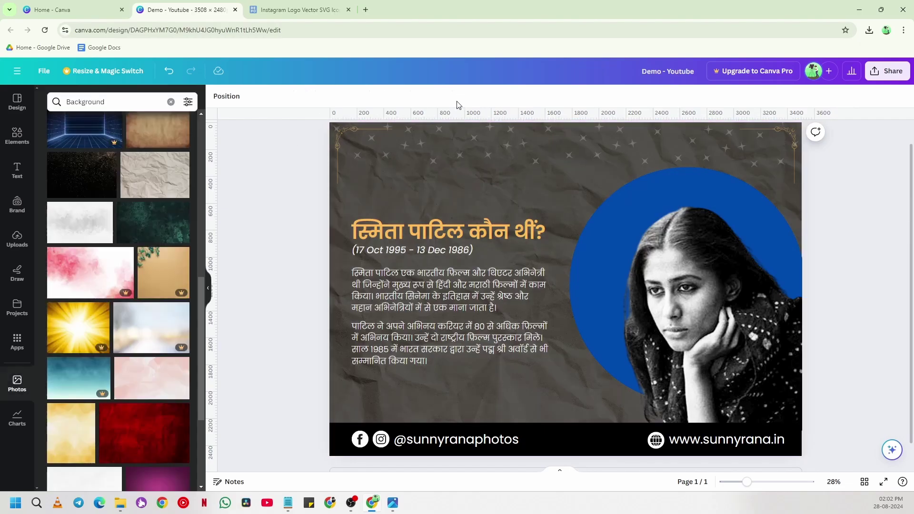
pyautogui.click(453, 196)
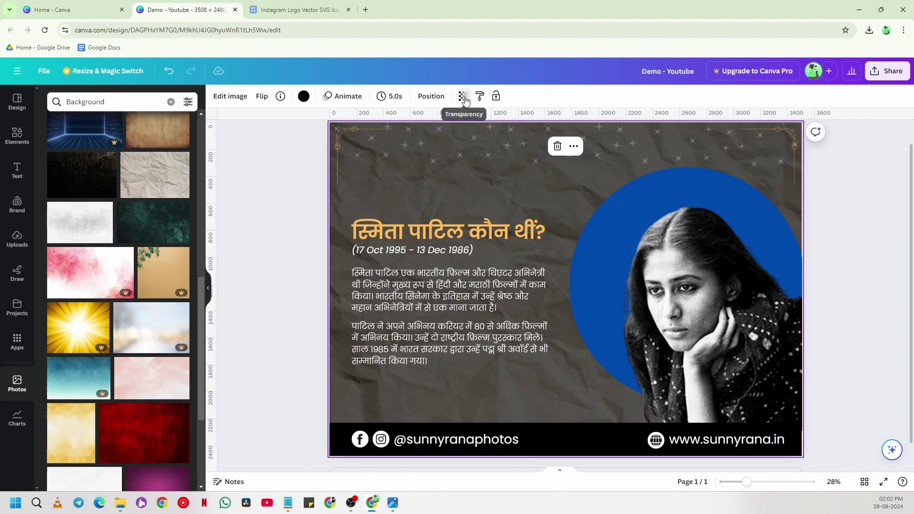
pyautogui.click(463, 95)
pyautogui.moveTo(399, 135)
pyautogui.mouseDown()
pyautogui.moveTo(379, 137)
pyautogui.moveTo(422, 136)
pyautogui.moveTo(404, 137)
pyautogui.mouseUp()
# Add the dark starry photo from Photos and set it as the page background
pyautogui.click(310, 185)
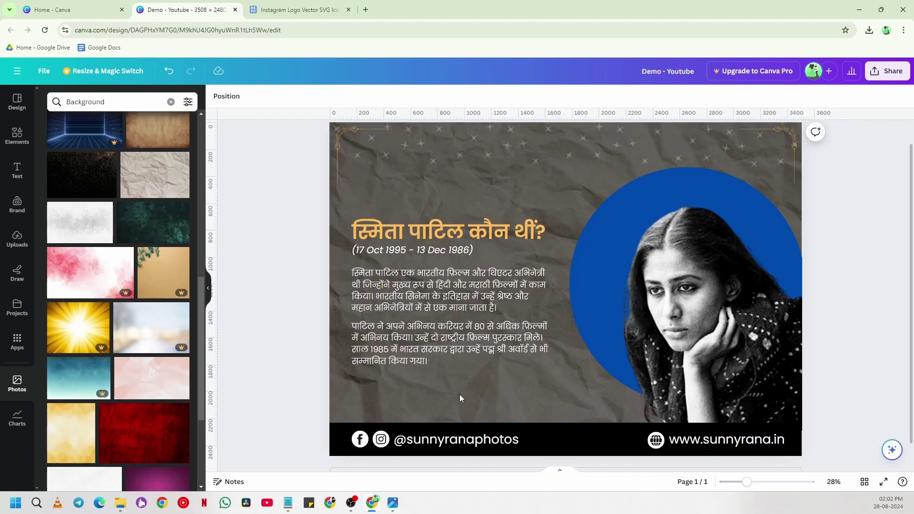
pyautogui.scroll(-1, 490, 385)
pyautogui.scroll(-3, 133, 335)
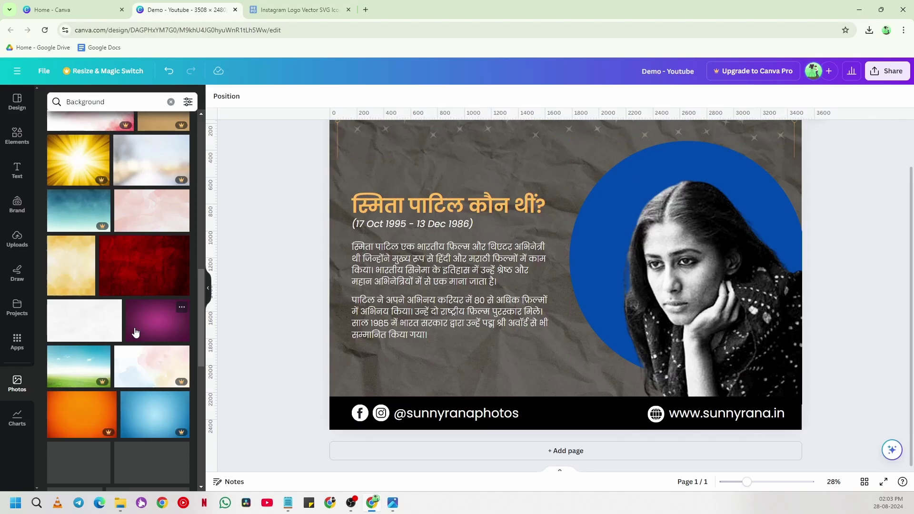
pyautogui.scroll(-5, 125, 286)
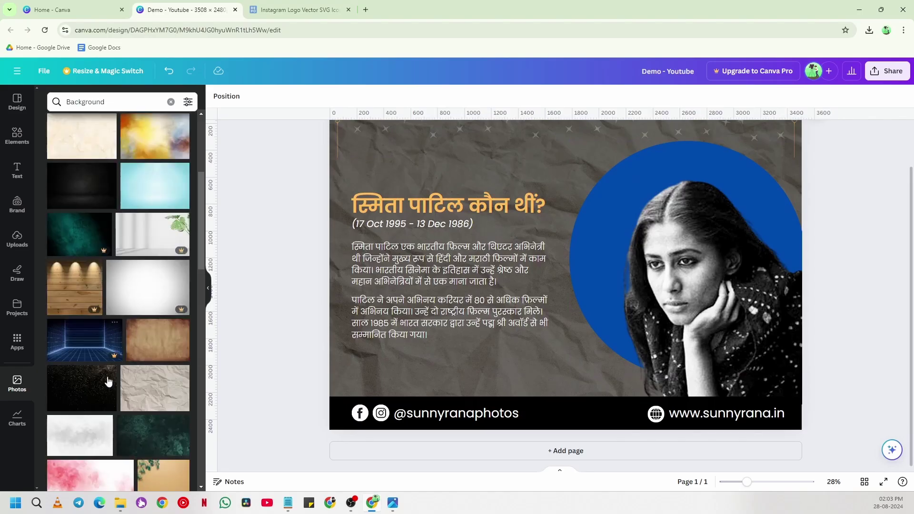
pyautogui.click(81, 396)
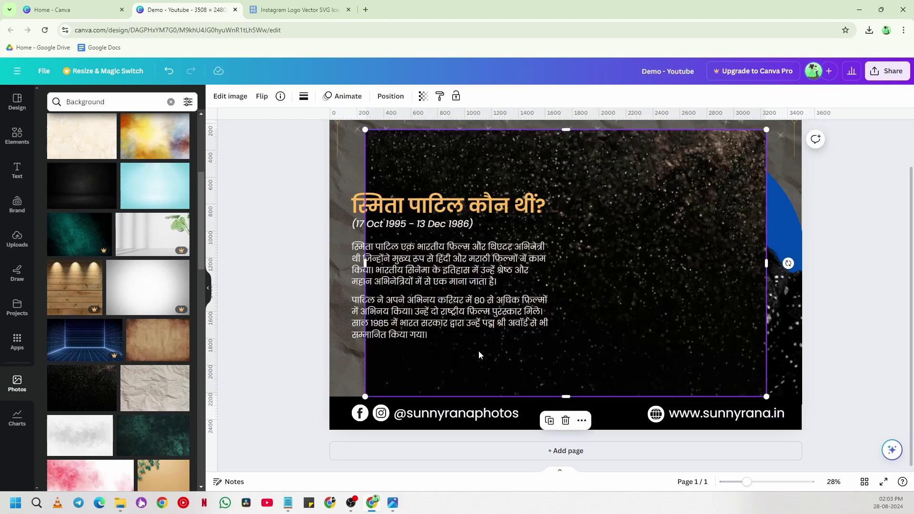
pyautogui.moveTo(643, 230); pyautogui.dragTo(652, 242)
pyautogui.rightClick(652, 246)
pyautogui.click(700, 456)
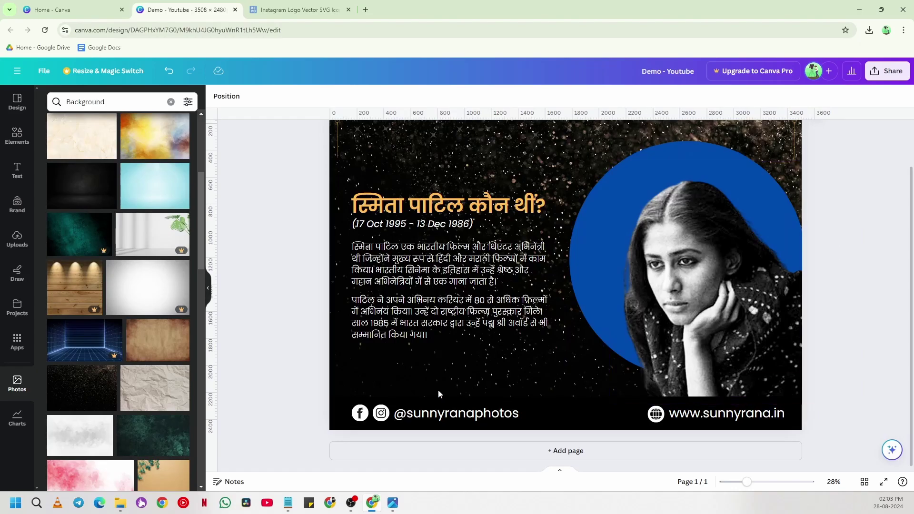
# Try recolouring the blue circle behind the portrait orange, then undo it
pyautogui.scroll(1, 250, 274)
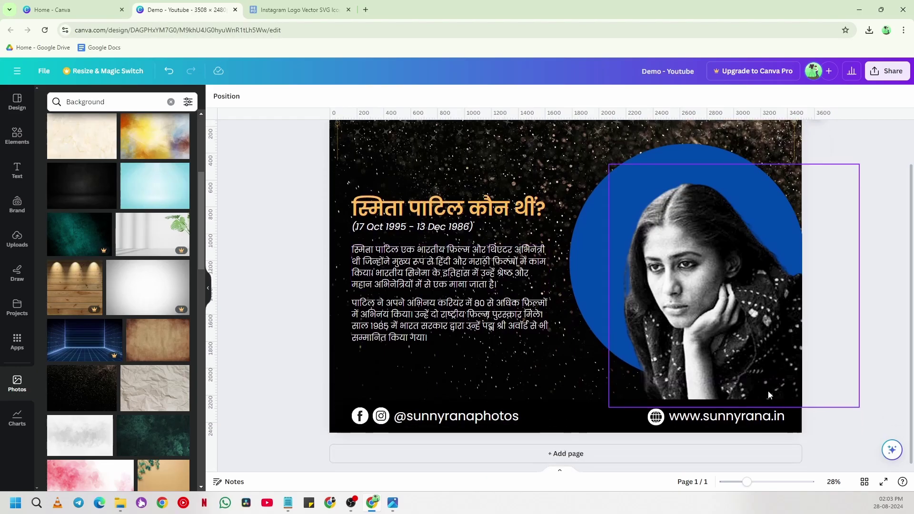
pyautogui.scroll(-2, 810, 270)
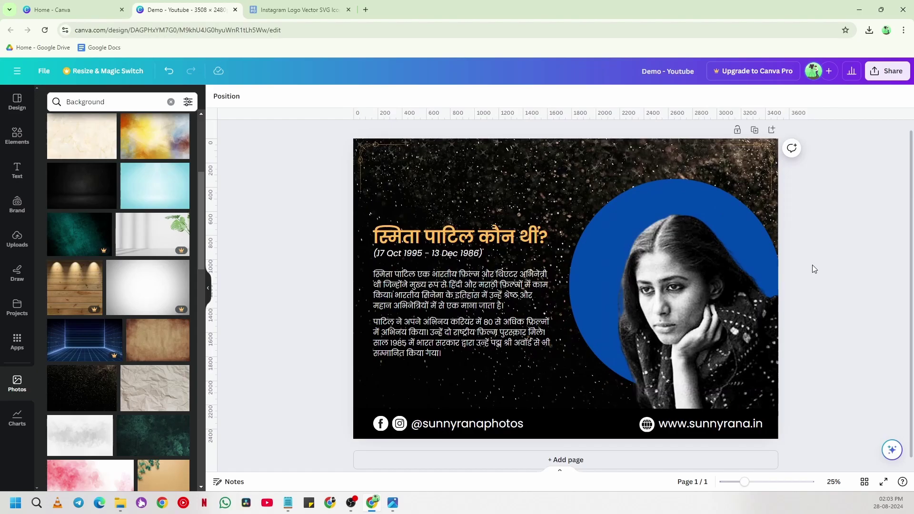
pyautogui.click(625, 205)
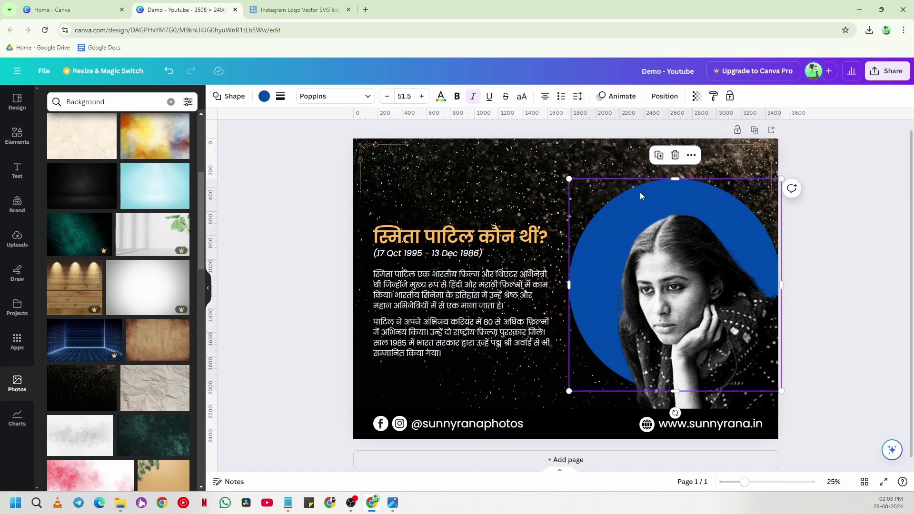
pyautogui.click(265, 96)
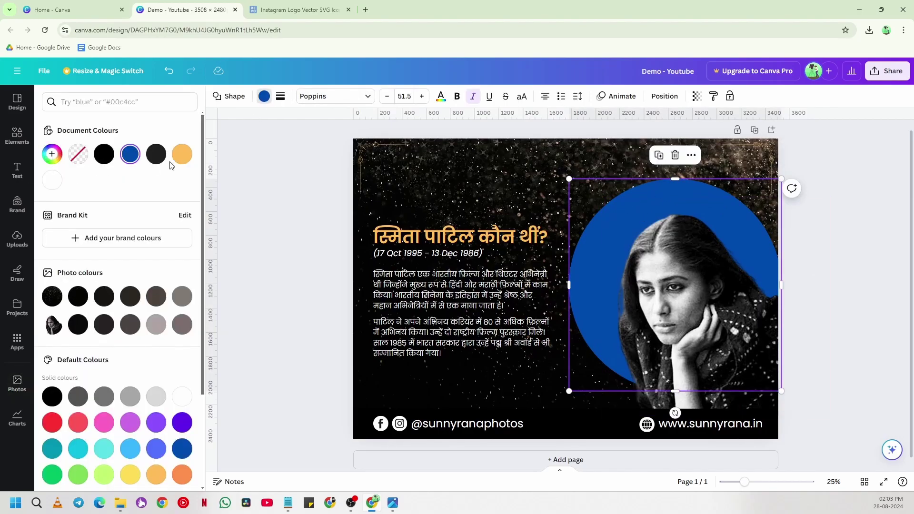
pyautogui.click(183, 156)
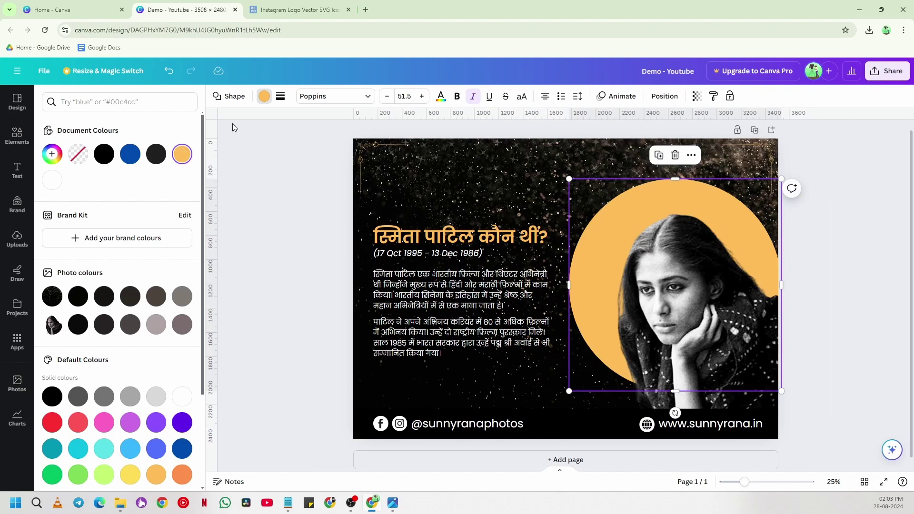
pyautogui.hotkey('ctrl', 'z')
pyautogui.click(313, 239)
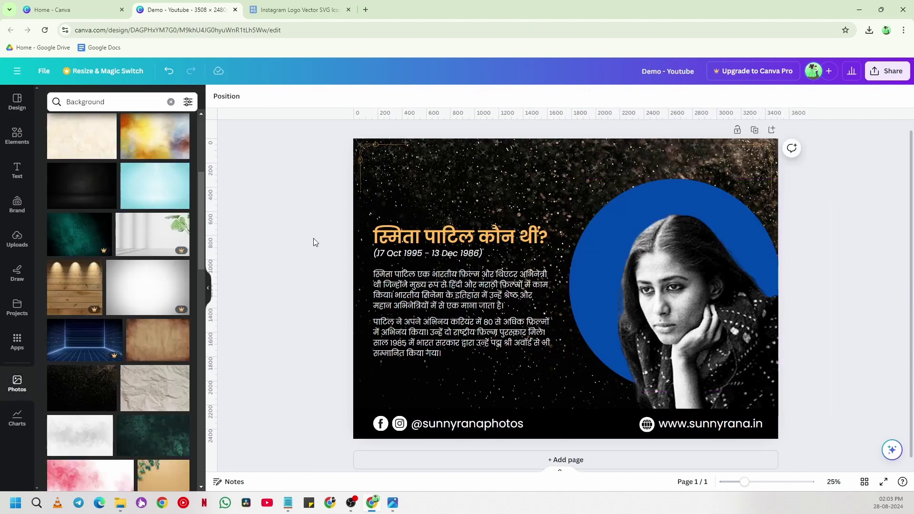
# Remove the starry image and set the light grey cloud photo as the page background
pyautogui.hotkey('ctrl', 'z')
pyautogui.click(665, 381)
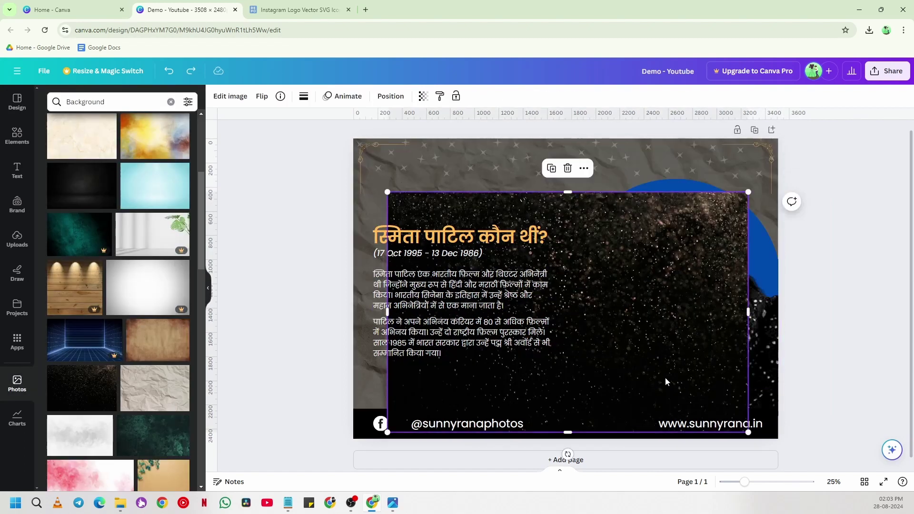
pyautogui.press('Delete')
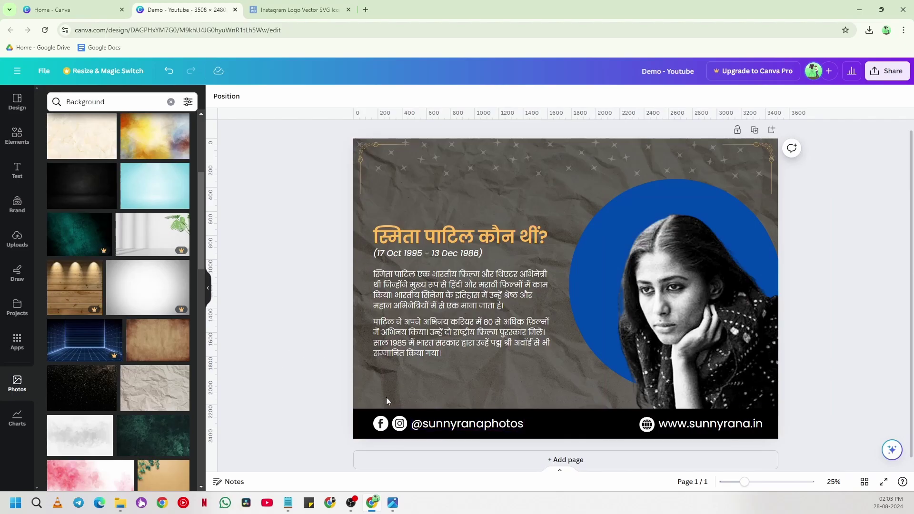
pyautogui.click(85, 439)
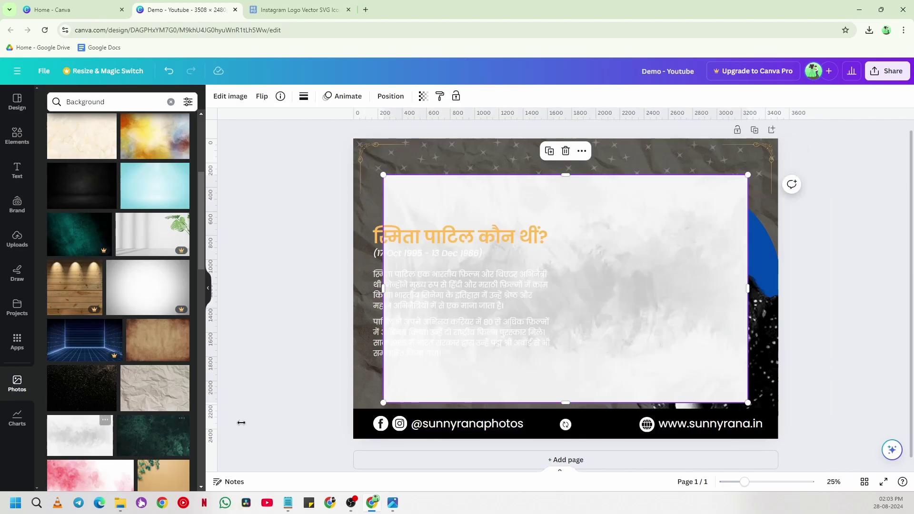
pyautogui.rightClick(462, 381)
pyautogui.click(529, 455)
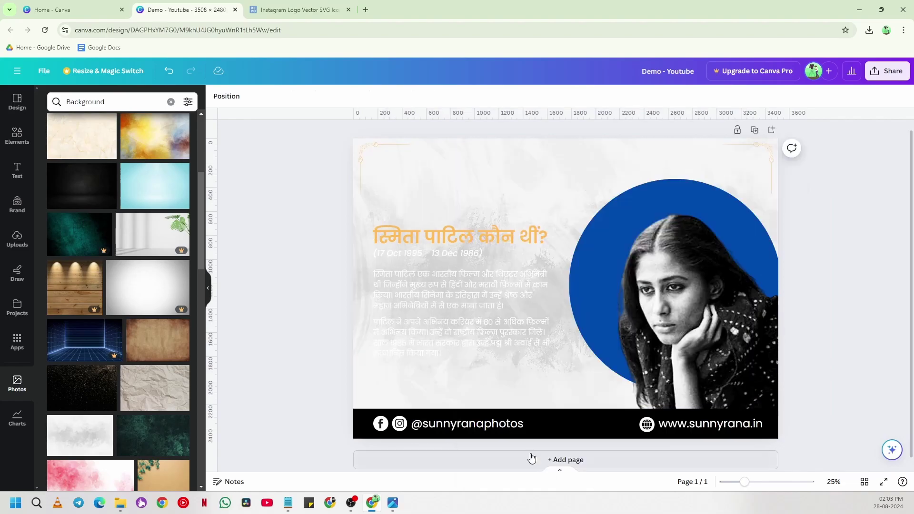
# Lower the cloud background's transparency to 26 so the dark stars show through
pyautogui.click(465, 390)
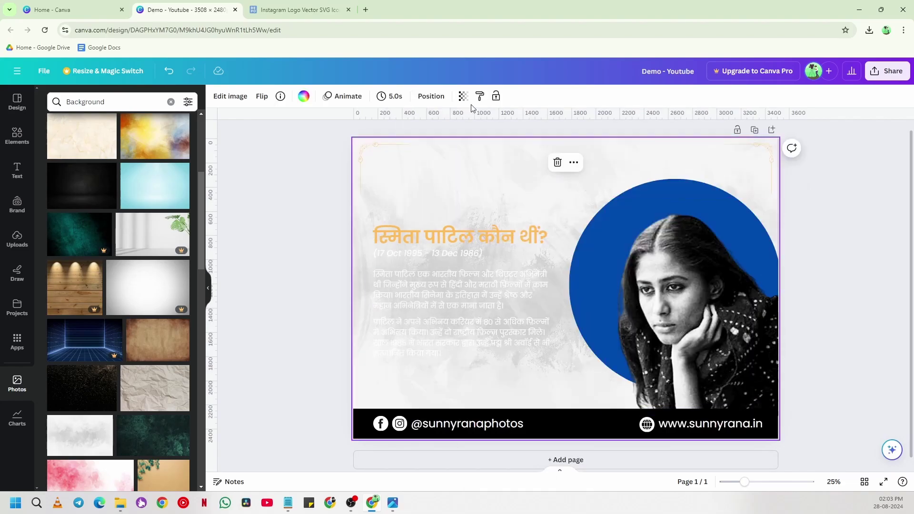
pyautogui.click(464, 95)
pyautogui.moveTo(417, 140); pyautogui.dragTo(392, 139)
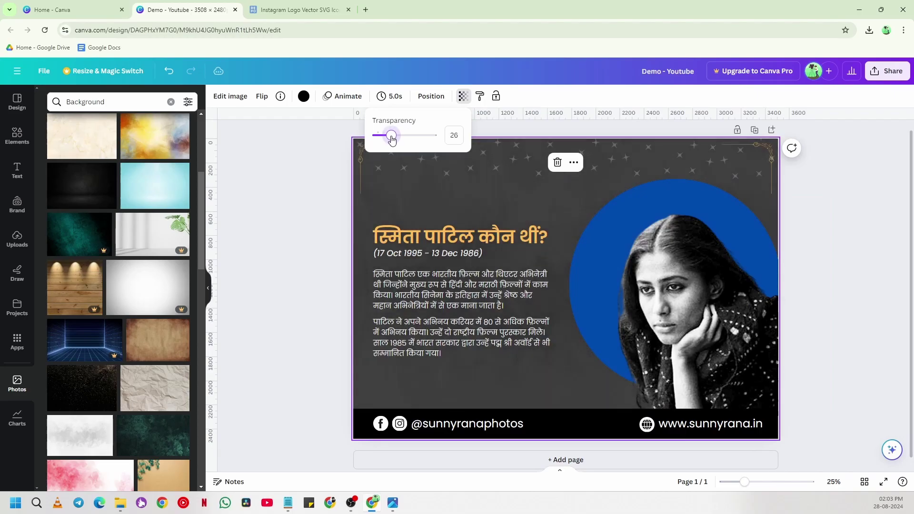
pyautogui.scroll(-5, 119, 286)
pyautogui.click(268, 292)
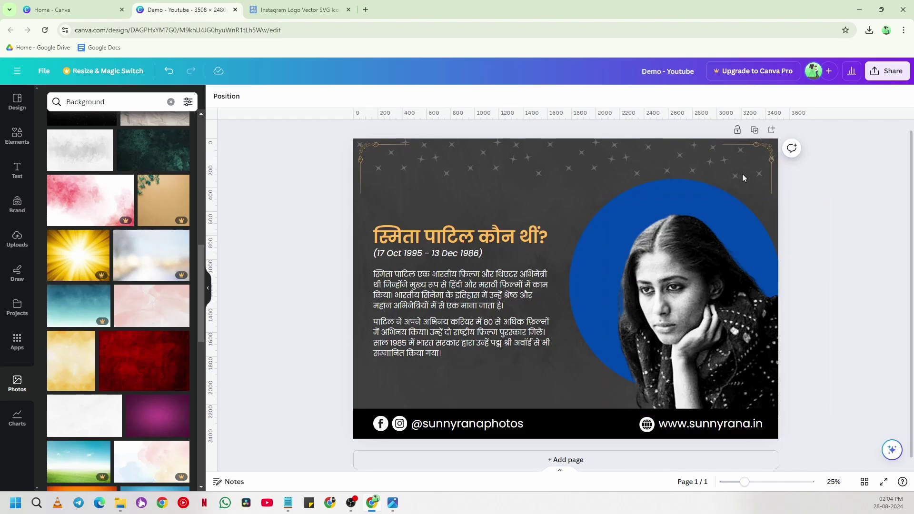
# Open the Share download settings and choose PDF Print as the file type
pyautogui.click(44, 71)
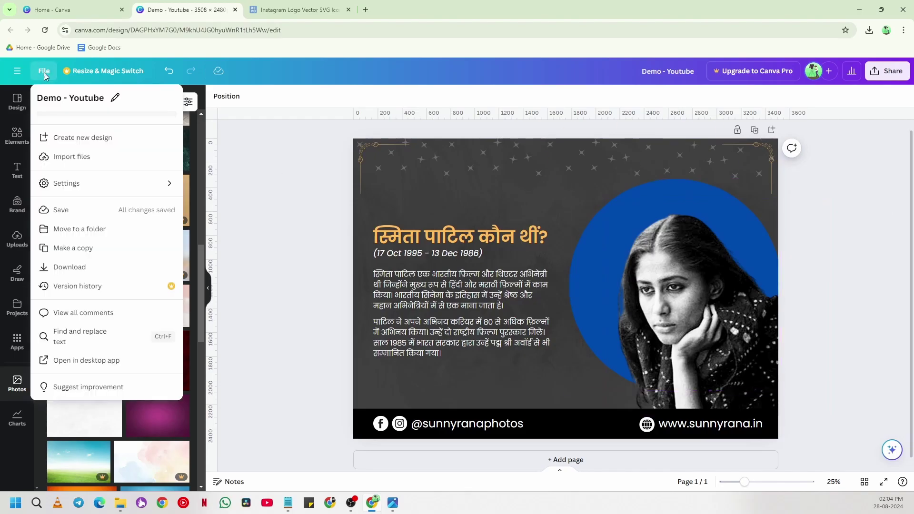
pyautogui.click(73, 268)
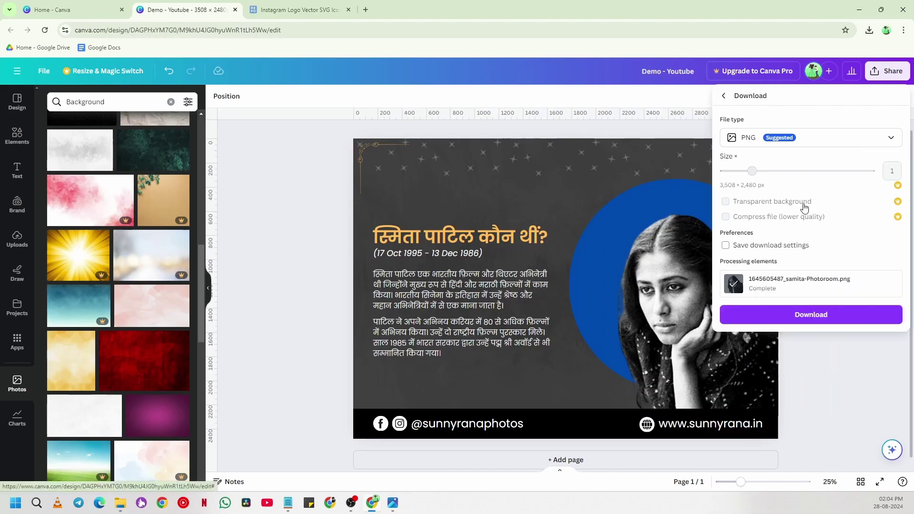
pyautogui.click(841, 365)
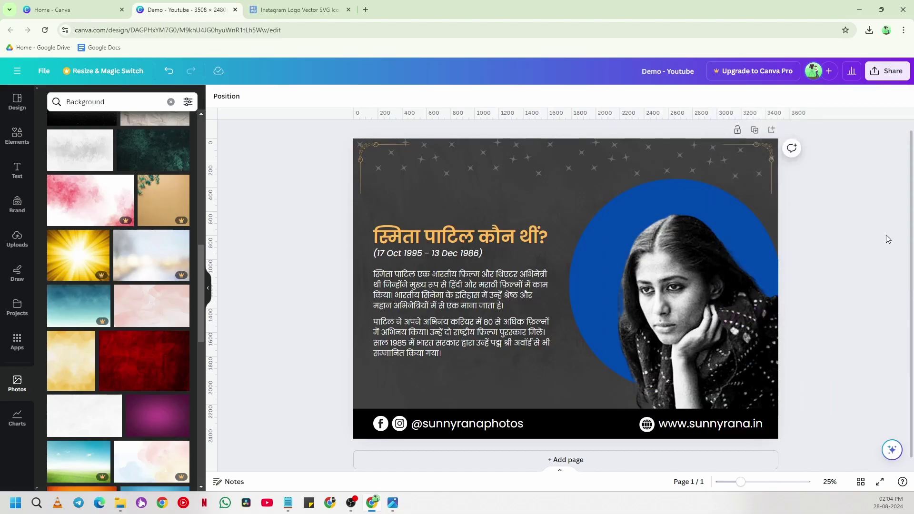
pyautogui.click(883, 79)
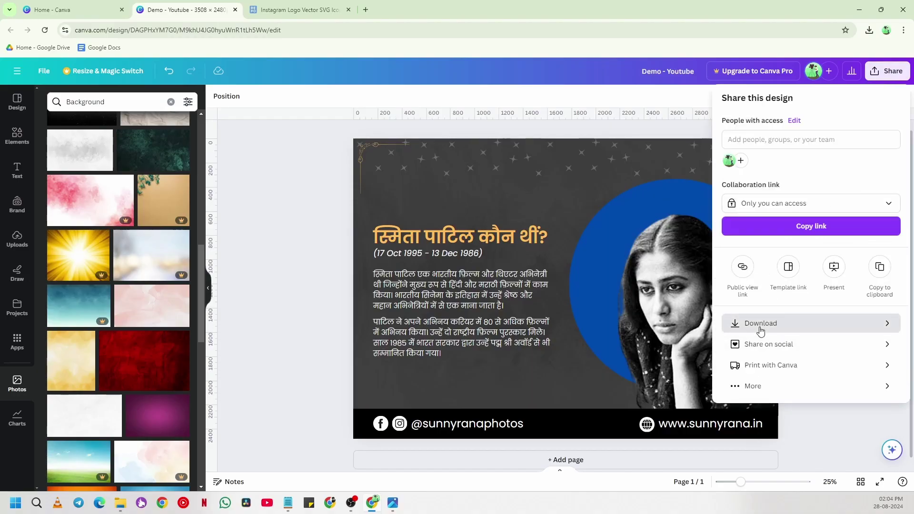
pyautogui.click(745, 323)
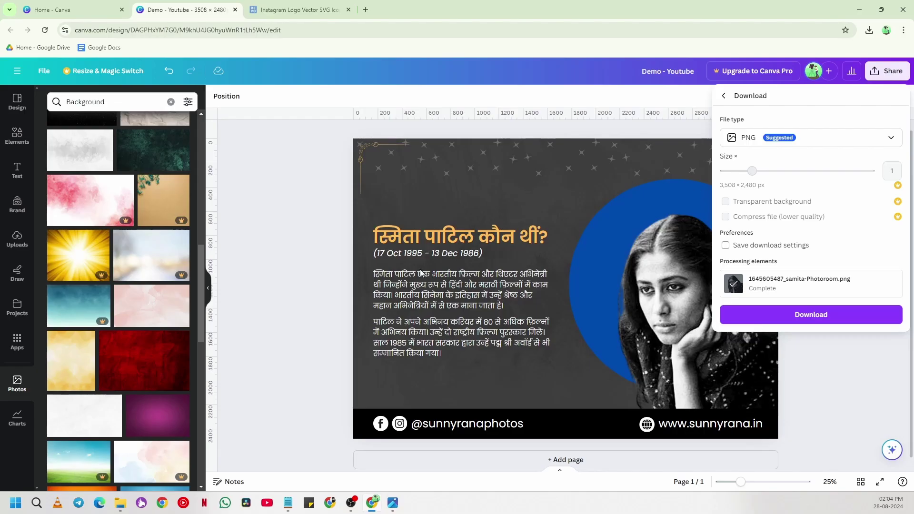
pyautogui.click(756, 141)
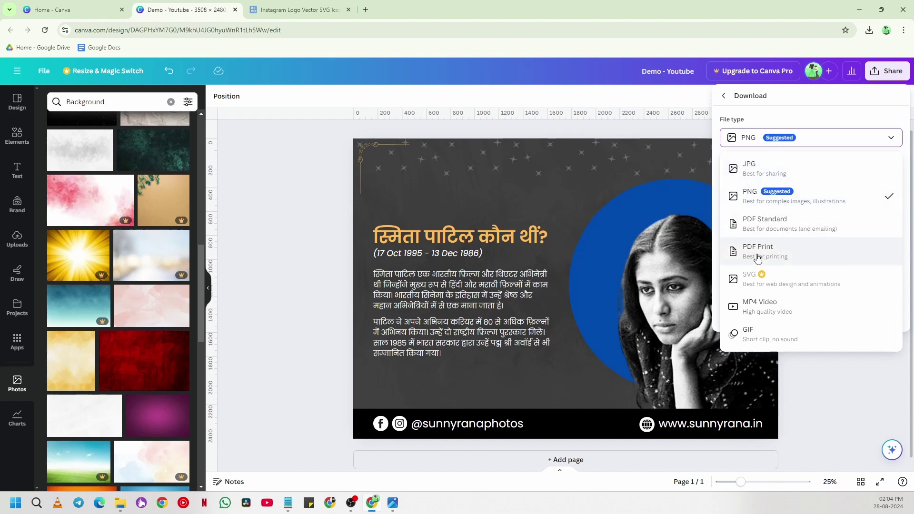
pyautogui.click(787, 256)
# Download the PDF and open Demo - Youtube.pdf from Chrome's downloads
pyautogui.click(808, 320)
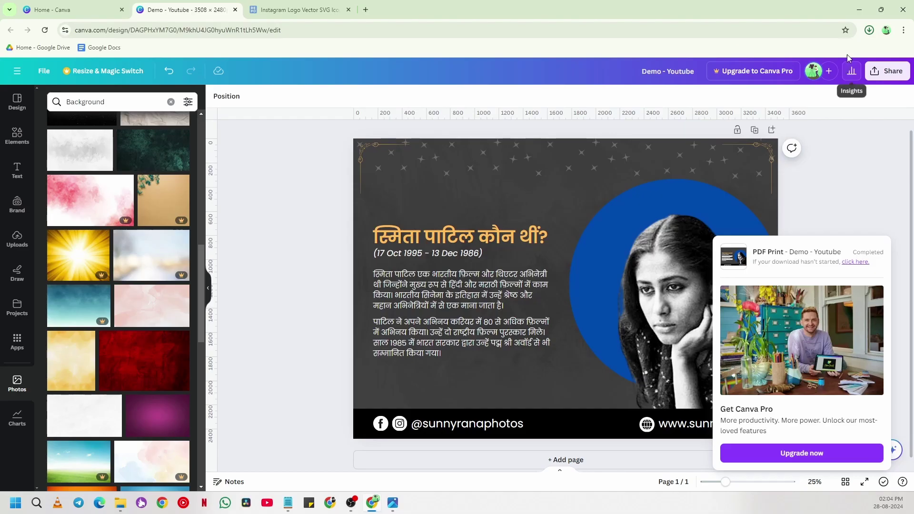
pyautogui.click(870, 31)
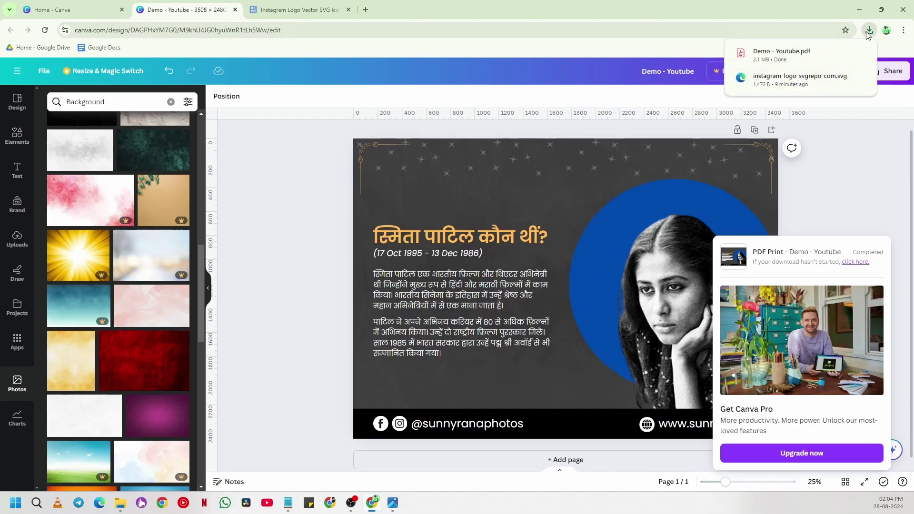
pyautogui.click(859, 57)
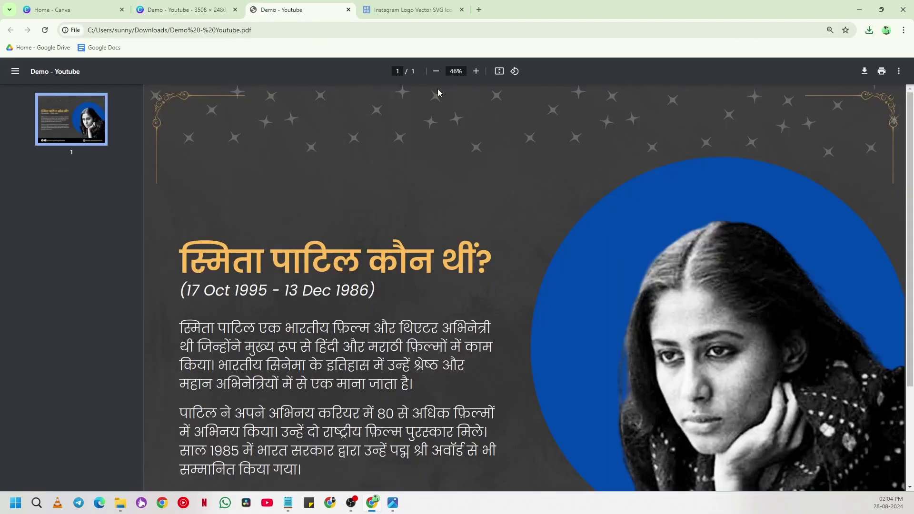
# Zoom the PDF out to view the whole page, then close the PDF tab
pyautogui.click(437, 71)
pyautogui.click(436, 71)
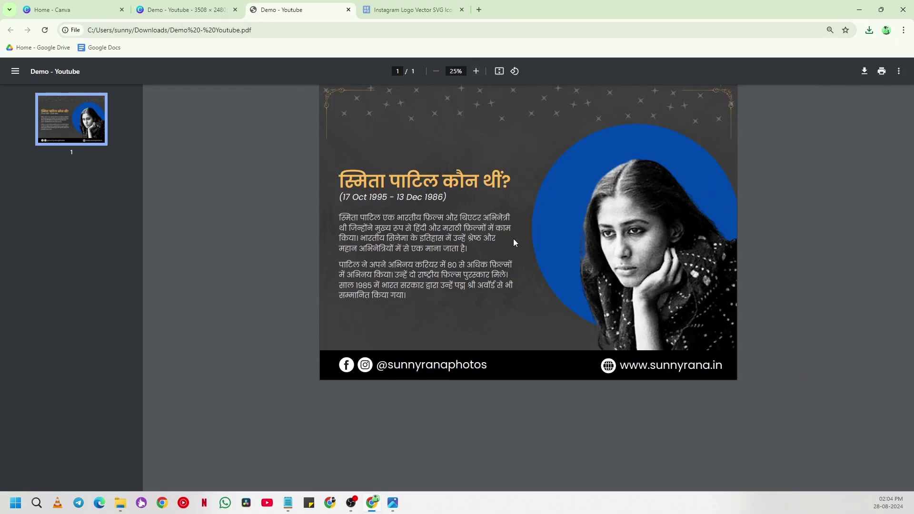
pyautogui.click(348, 10)
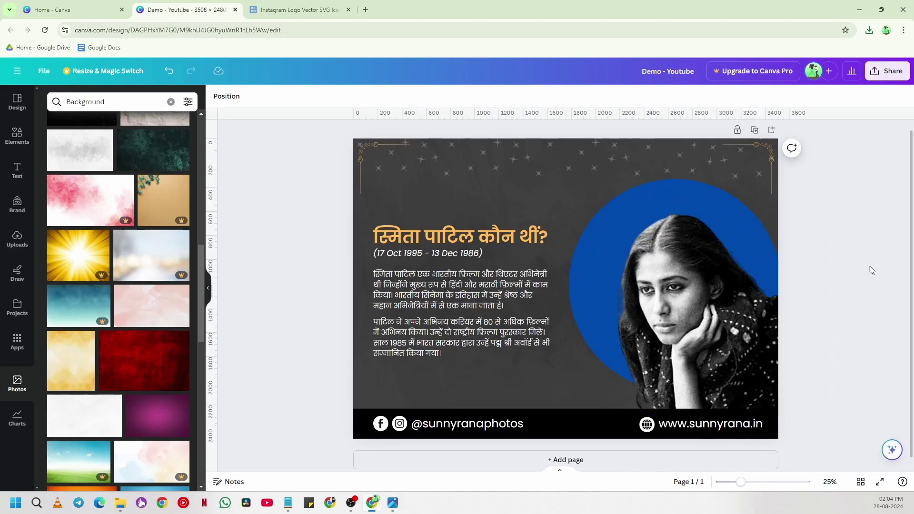
# Download the design as a PNG and open Demo - Youtube.png from Chrome's downloads
pyautogui.click(888, 71)
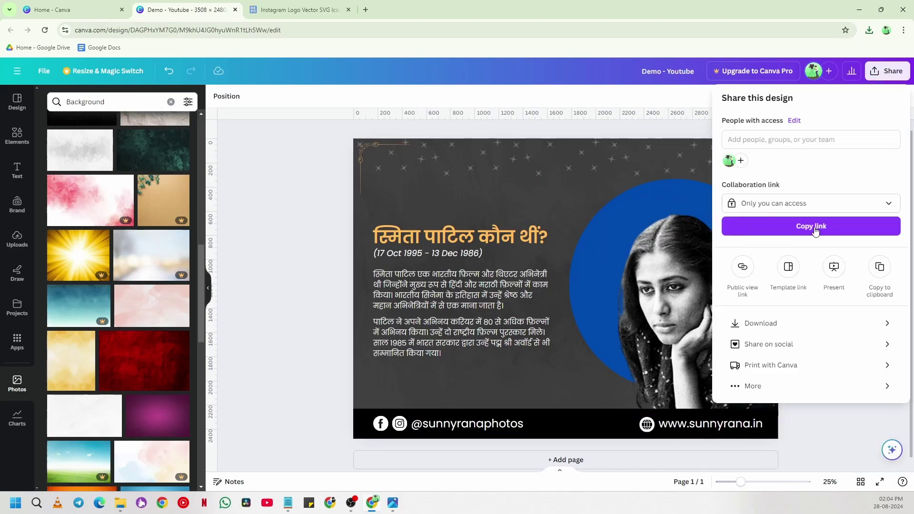
pyautogui.click(779, 327)
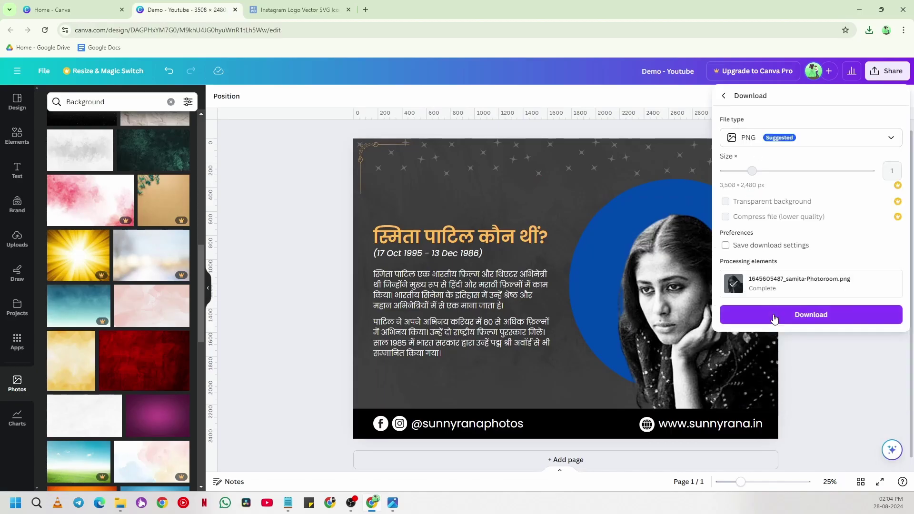
pyautogui.click(774, 319)
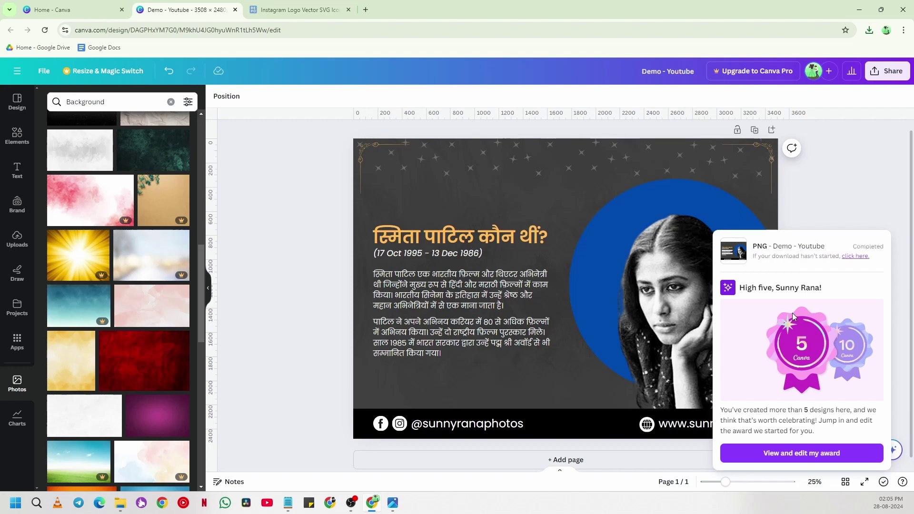
pyautogui.click(869, 30)
pyautogui.click(781, 71)
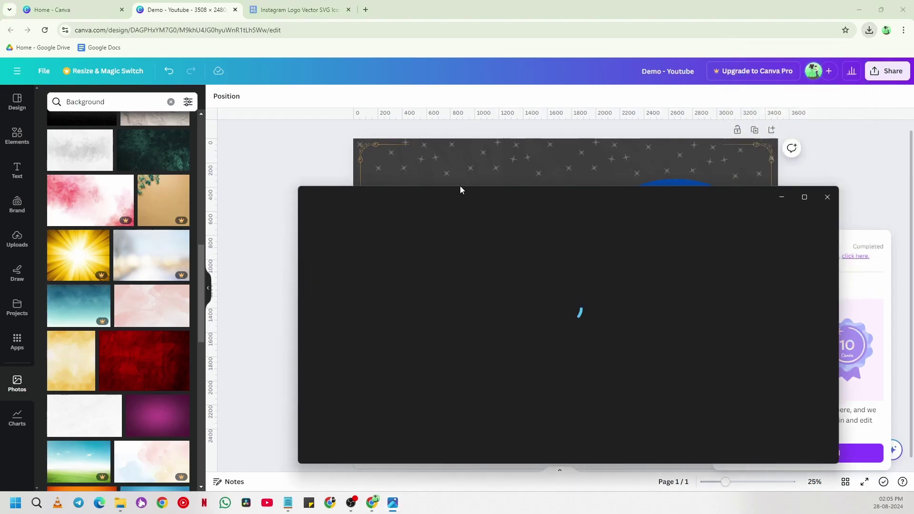
# Maximize Photos, zoom Demo - Youtube.png to 31%, and close the insta.webp window
pyautogui.doubleClick(587, 196)
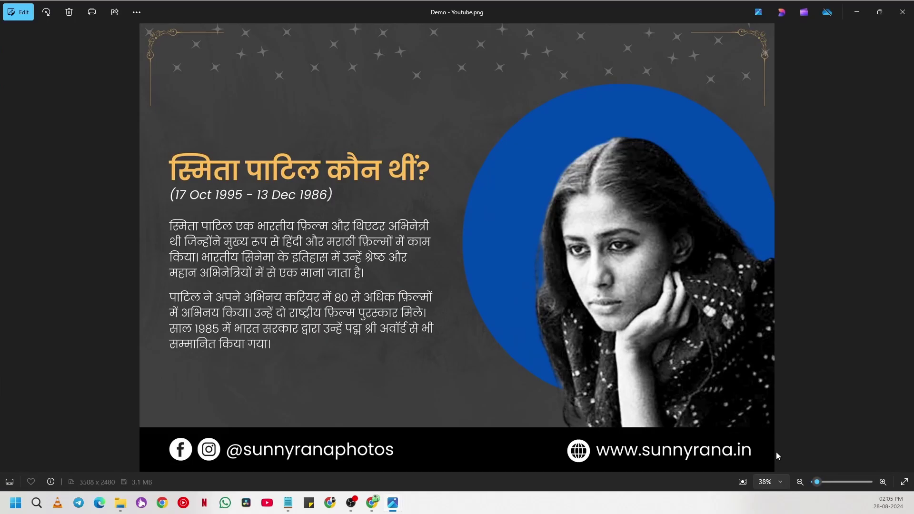
pyautogui.moveTo(817, 482); pyautogui.dragTo(815, 482)
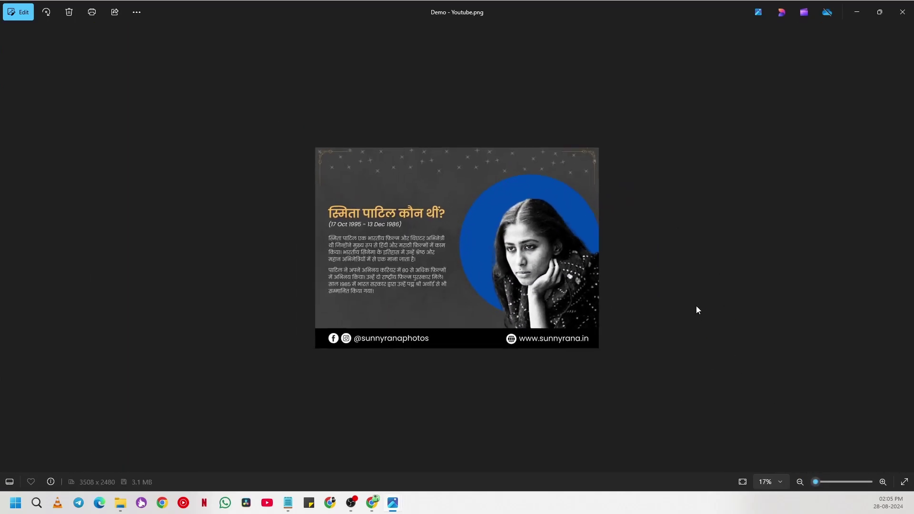
pyautogui.scroll(3, 499, 253)
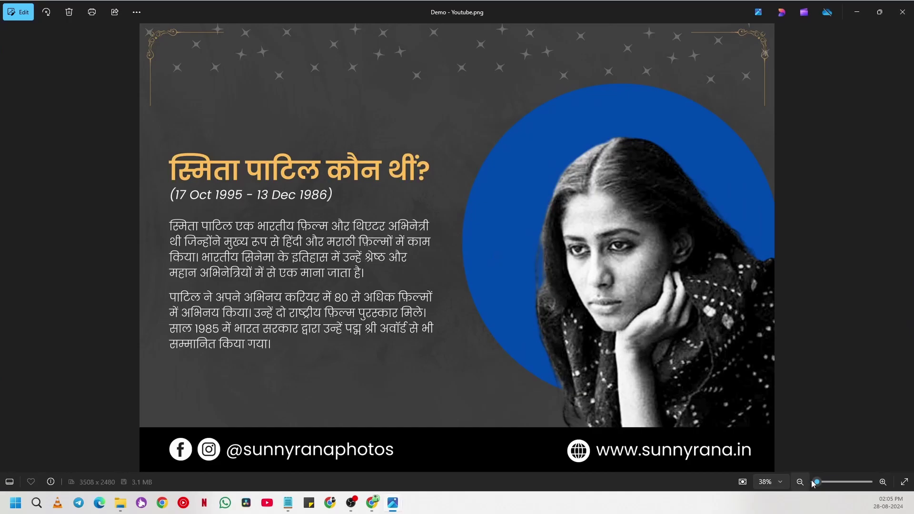
pyautogui.moveTo(818, 482); pyautogui.dragTo(815, 470)
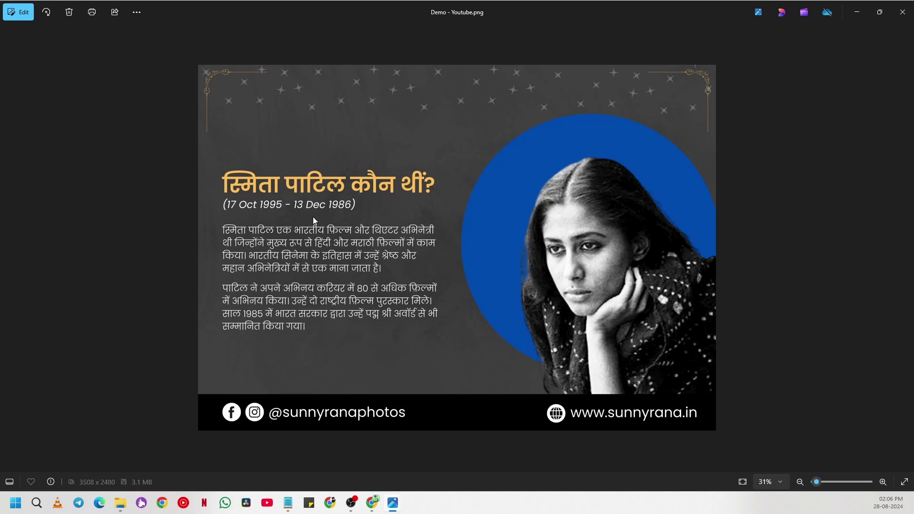
pyautogui.moveTo(331, 136); pyautogui.dragTo(495, 121)
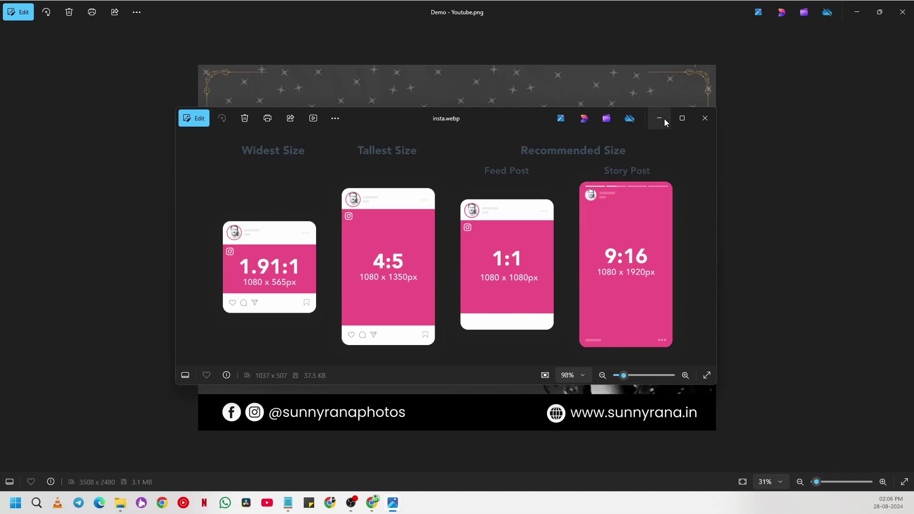
pyautogui.click(706, 119)
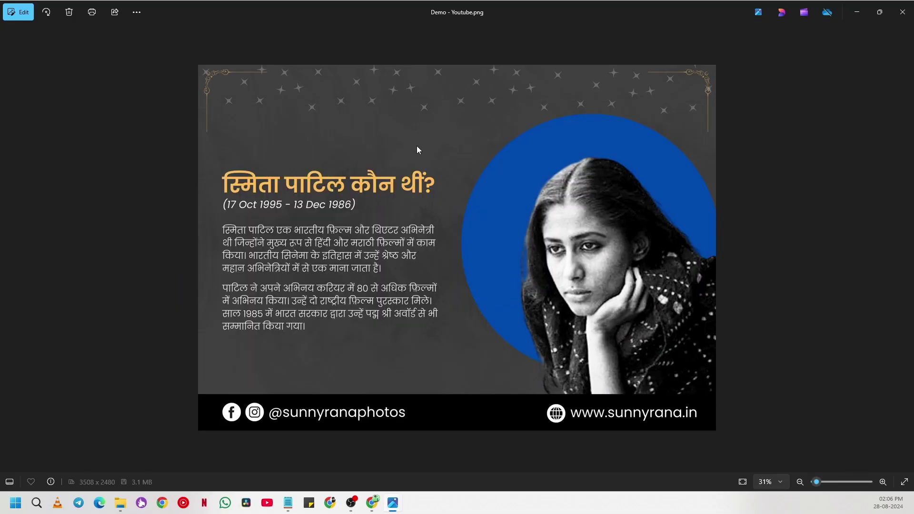